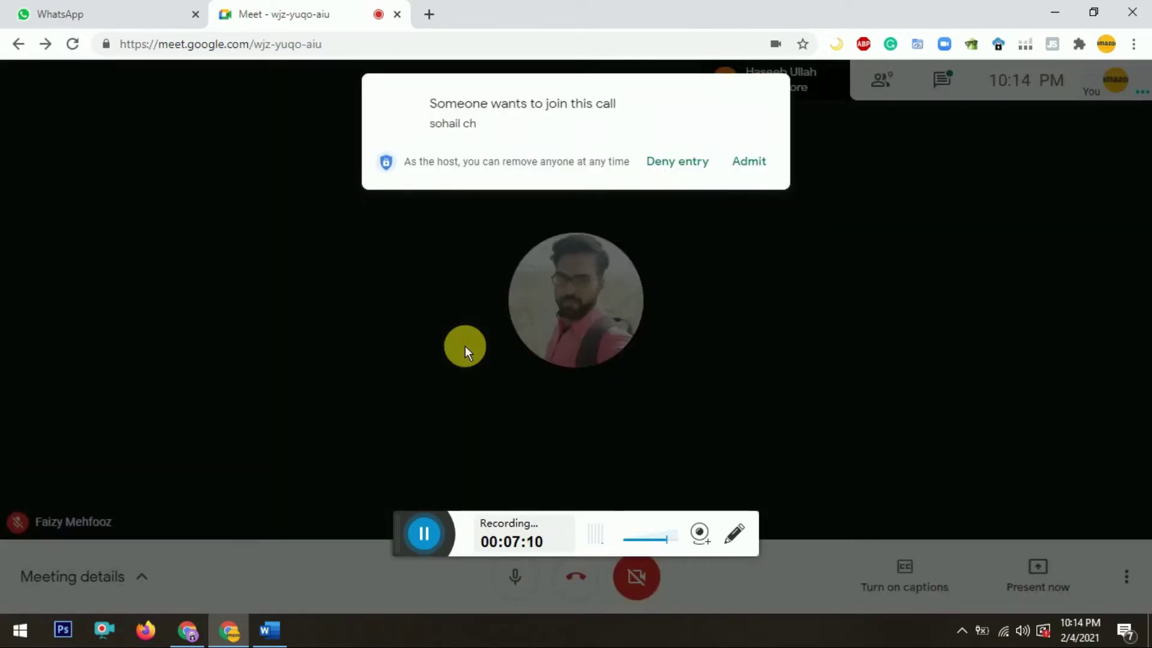
Step: Admit the person waiting to join the Google Meet call
left_click(751, 168)
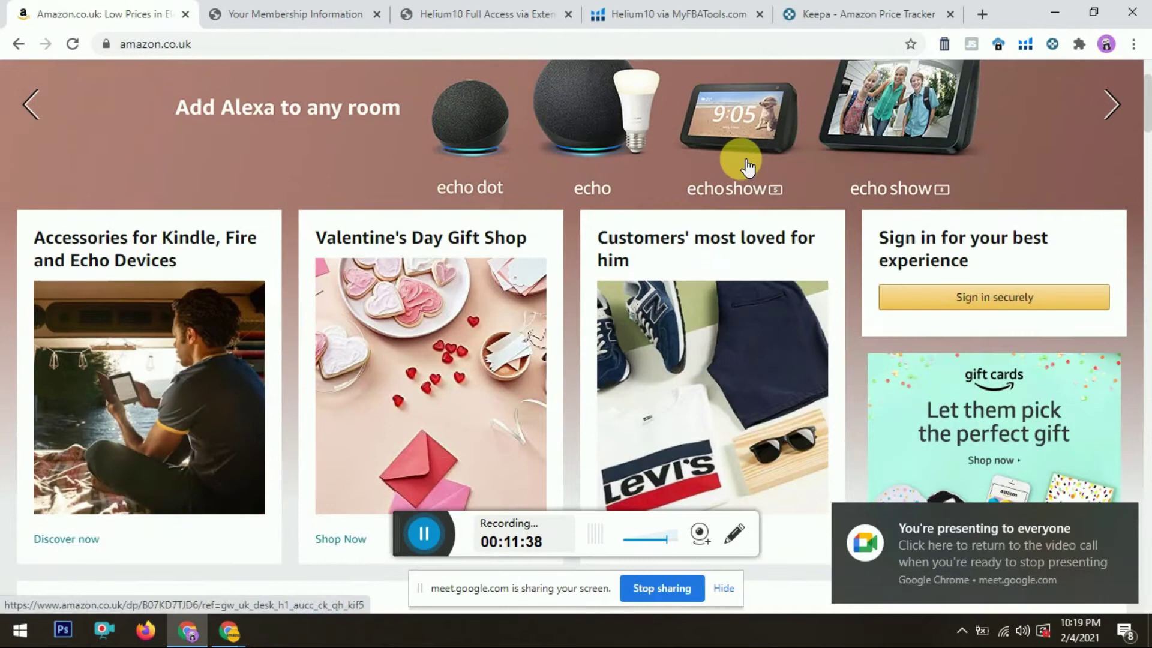
key("alt+Tab")
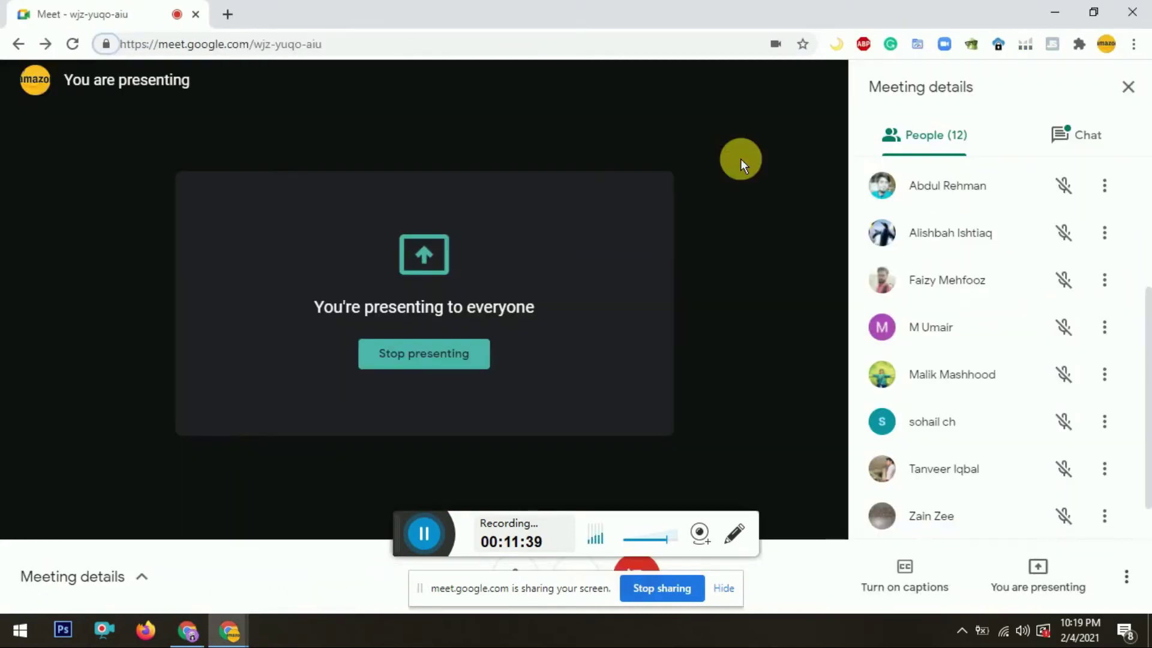
key("alt+Tab")
key("alt+Tab")
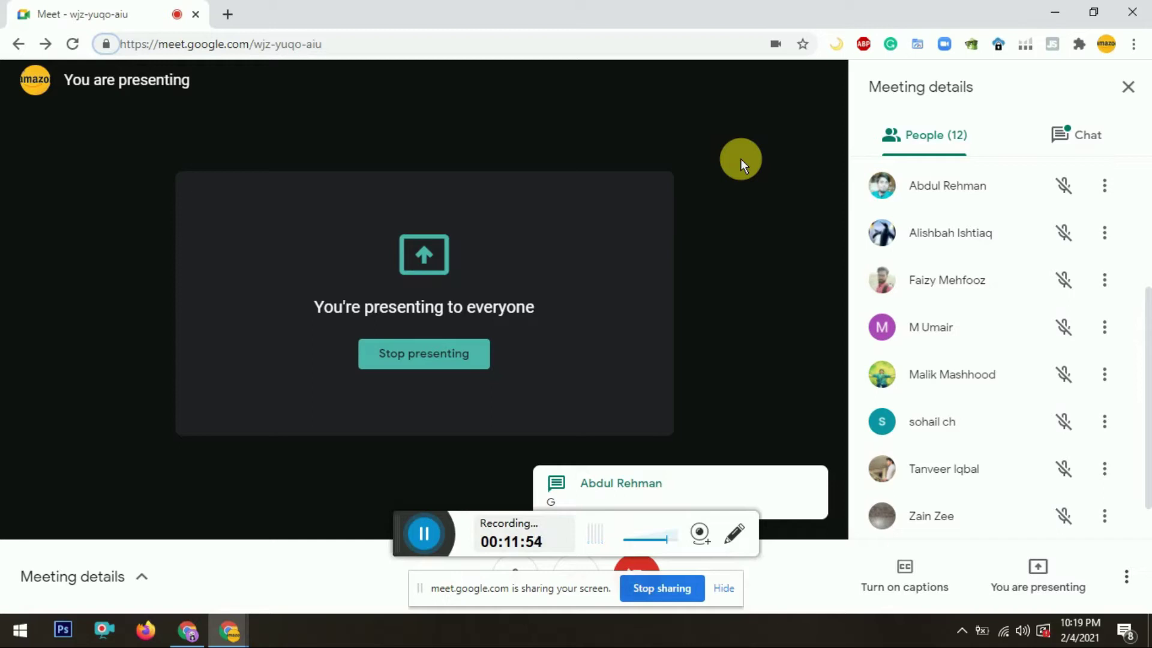
key("alt+Tab")
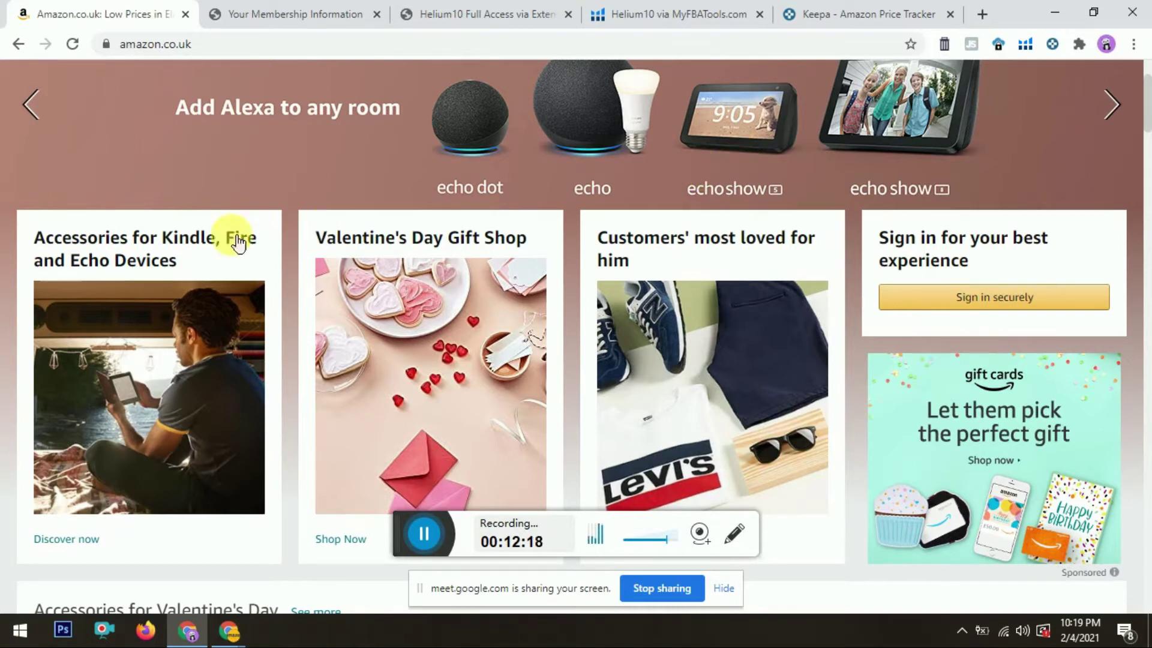
Step: Leave the Amazon homepage for the 'Helium10 via MyFBATools.com' tab
left_click_drag(1147, 99, 1145, 40)
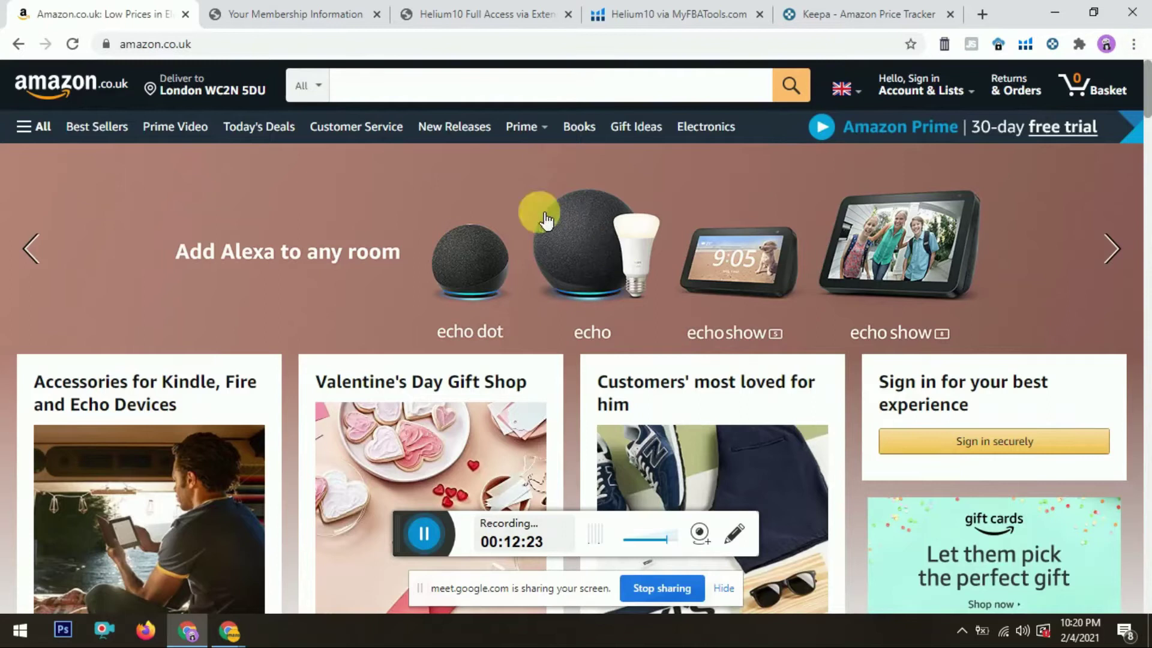
left_click(665, 8)
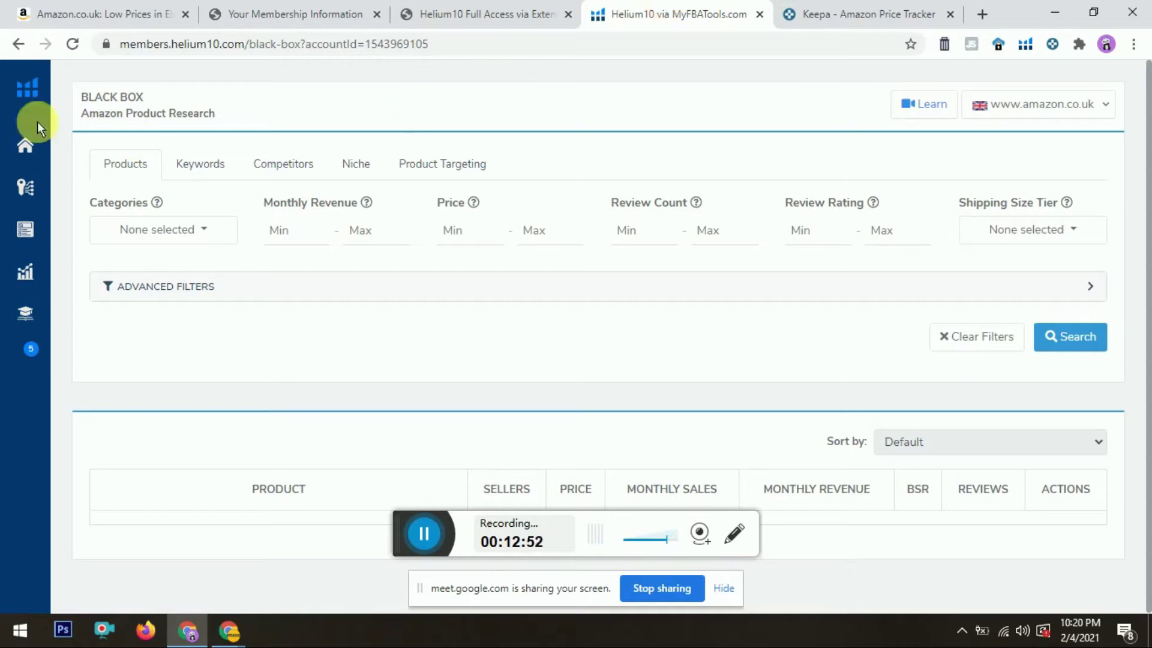
Step: Go to the Helium 10 Product Overview dashboard, briefly checking the Keepa and access-page tabs
left_click(27, 92)
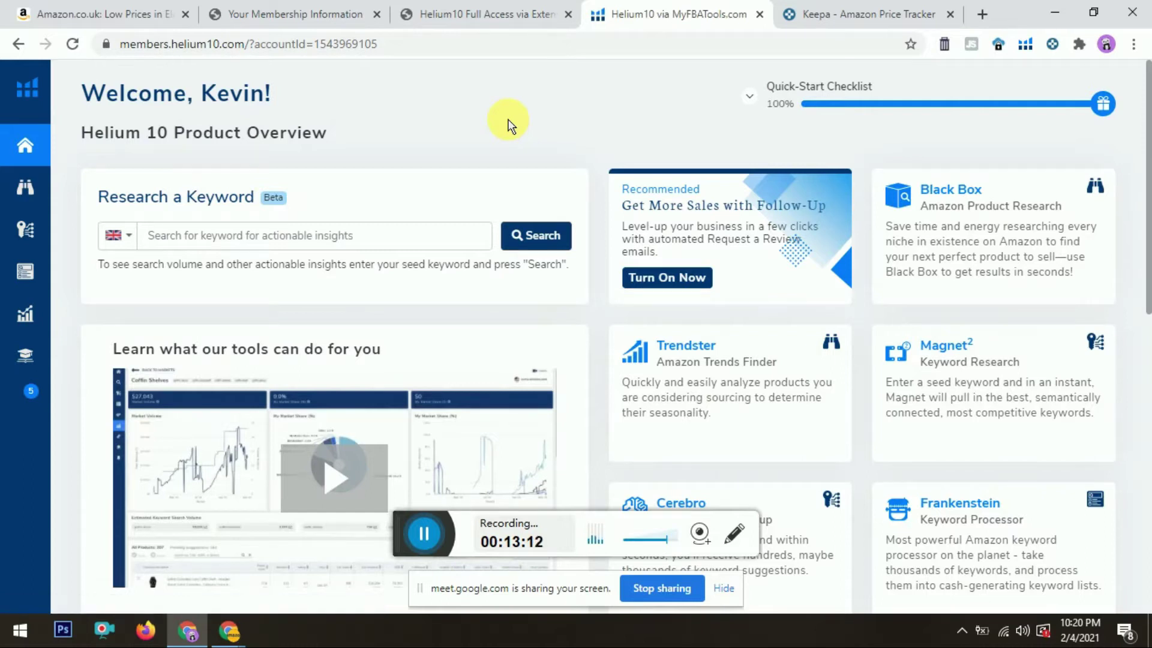
left_click(857, 13)
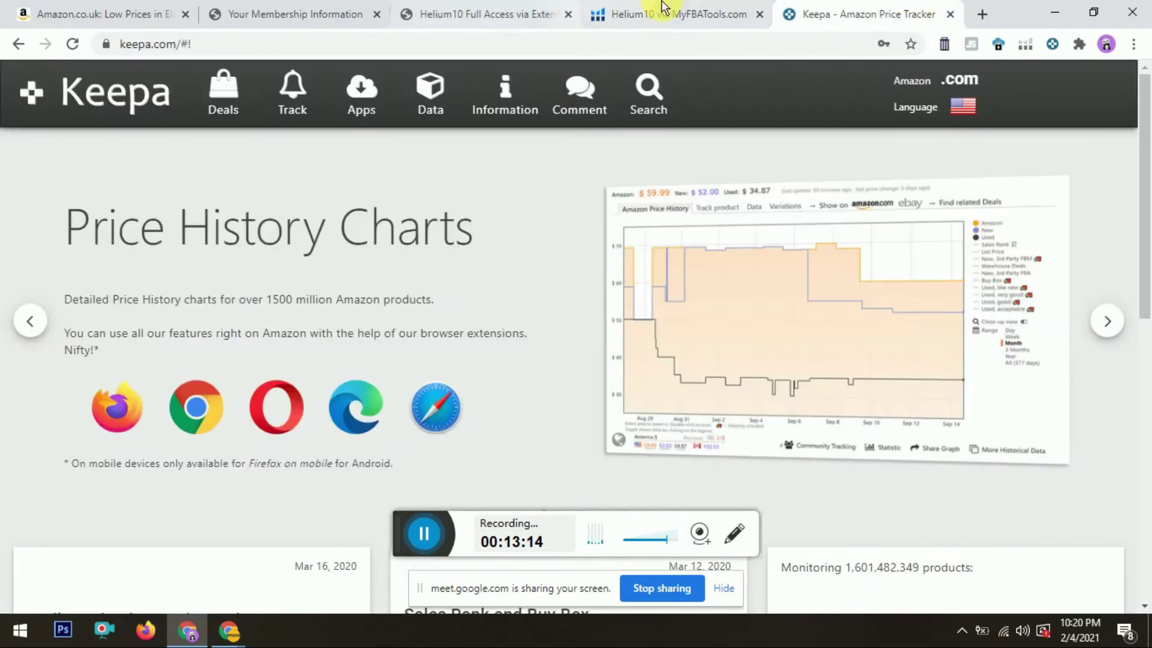
left_click(645, 9)
left_click(513, 12)
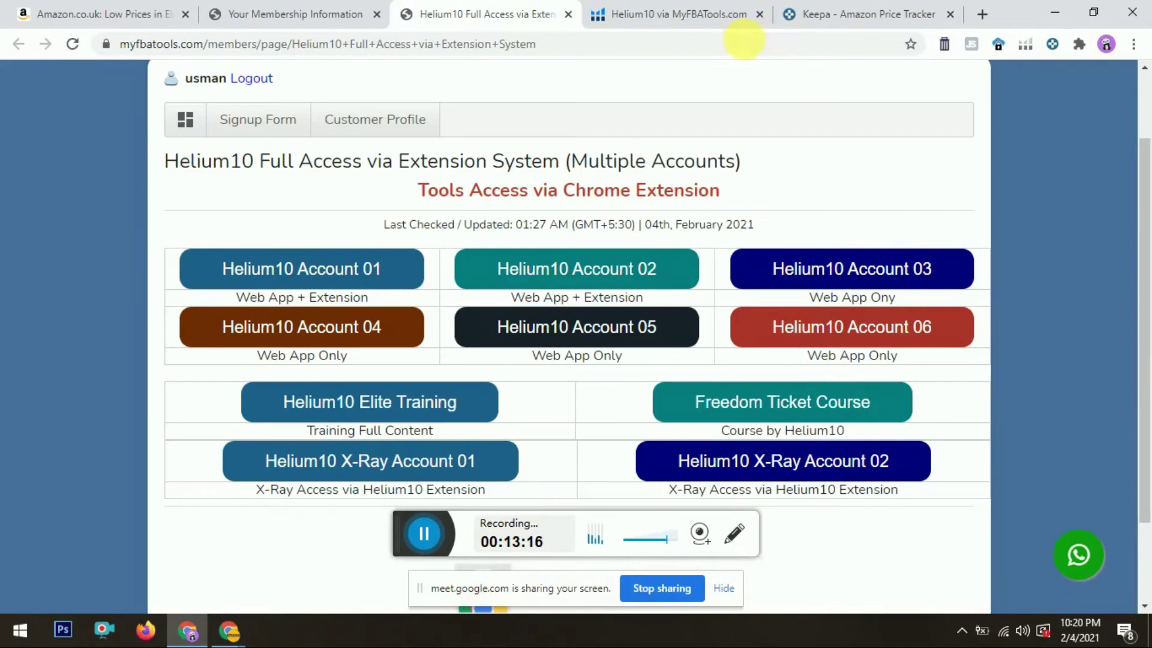
left_click(731, 10)
left_click(881, 9)
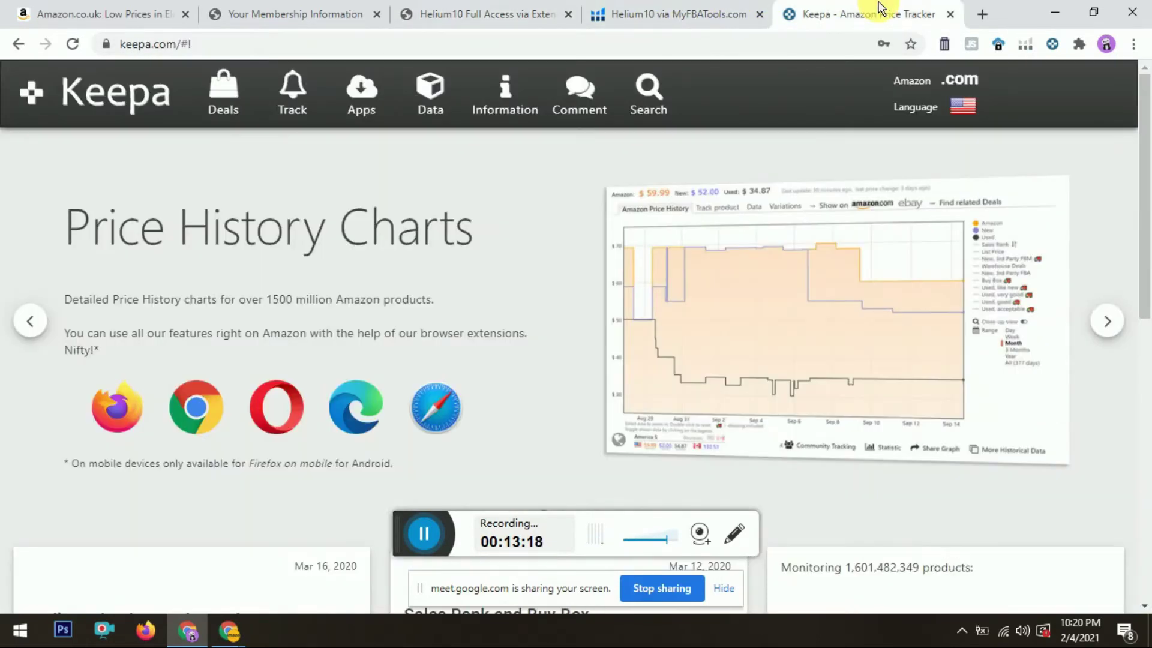
left_click(677, 15)
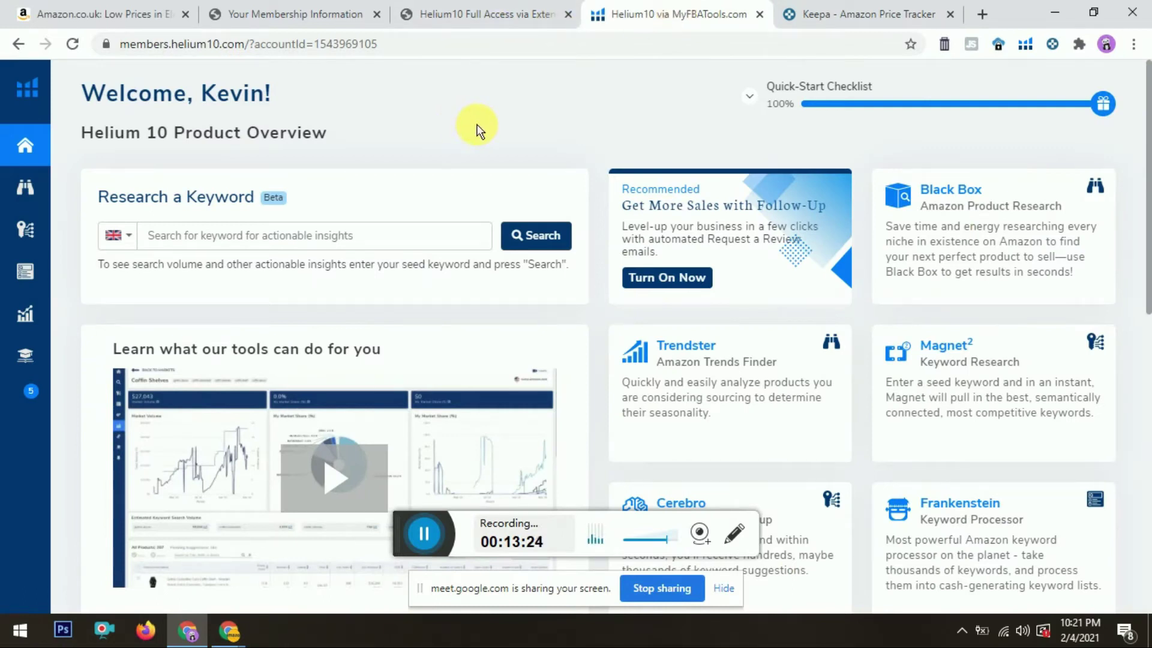
mouse_move(36, 195)
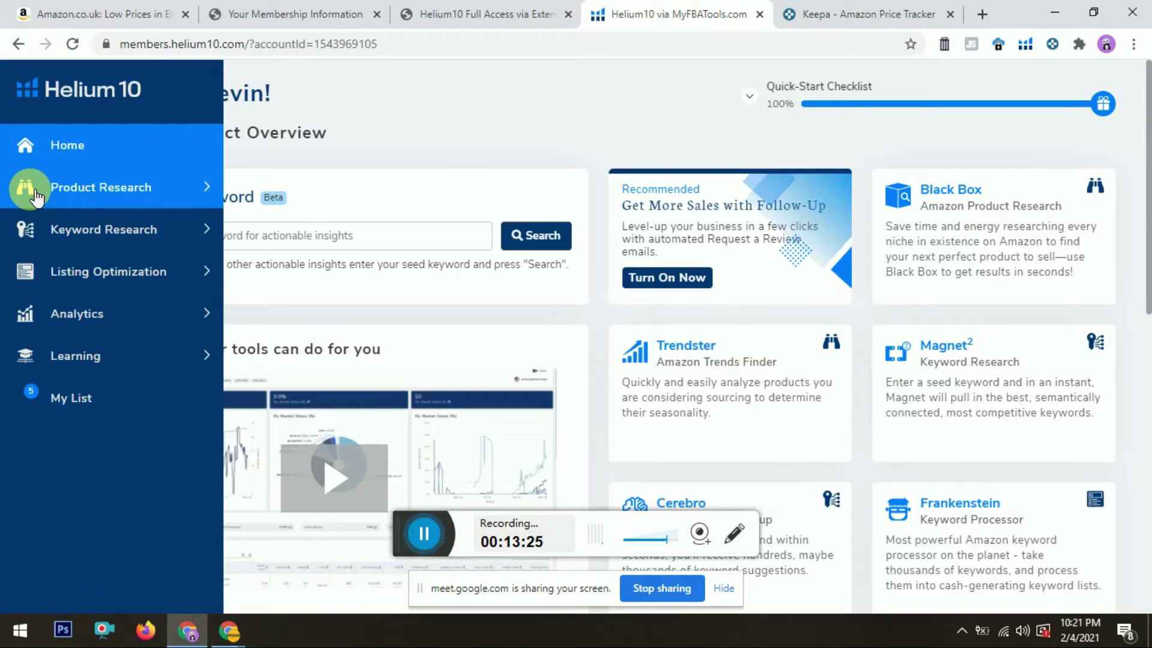
Step: Open Black Box from the Product Research section of the Helium 10 sidebar
left_click(117, 189)
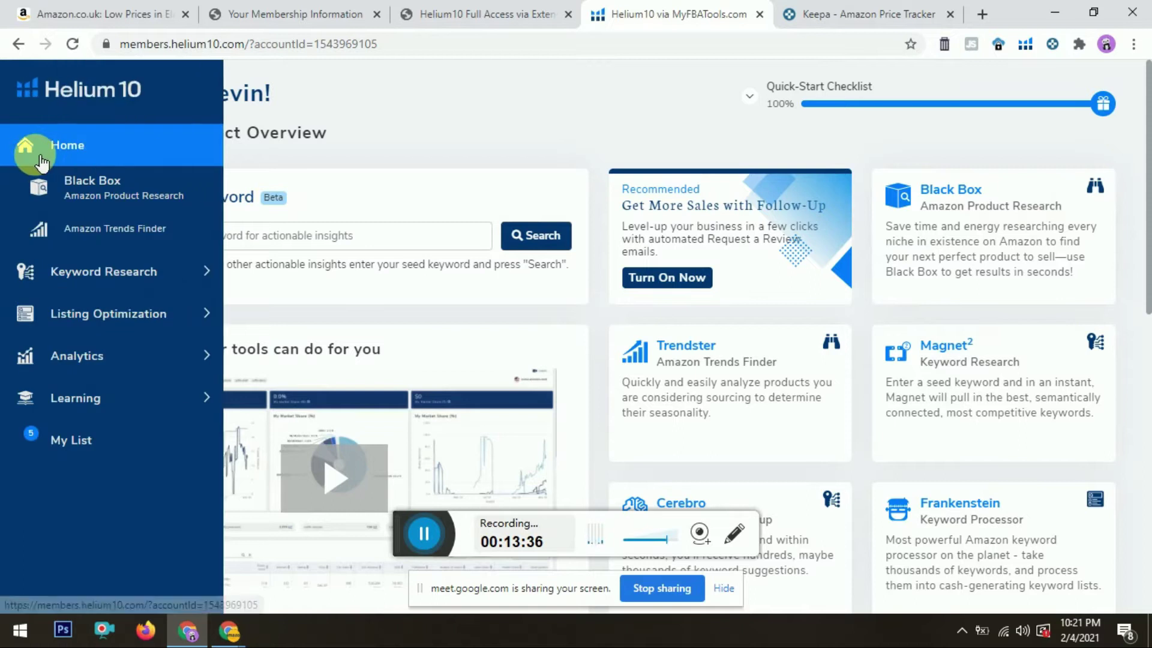
left_click(93, 207)
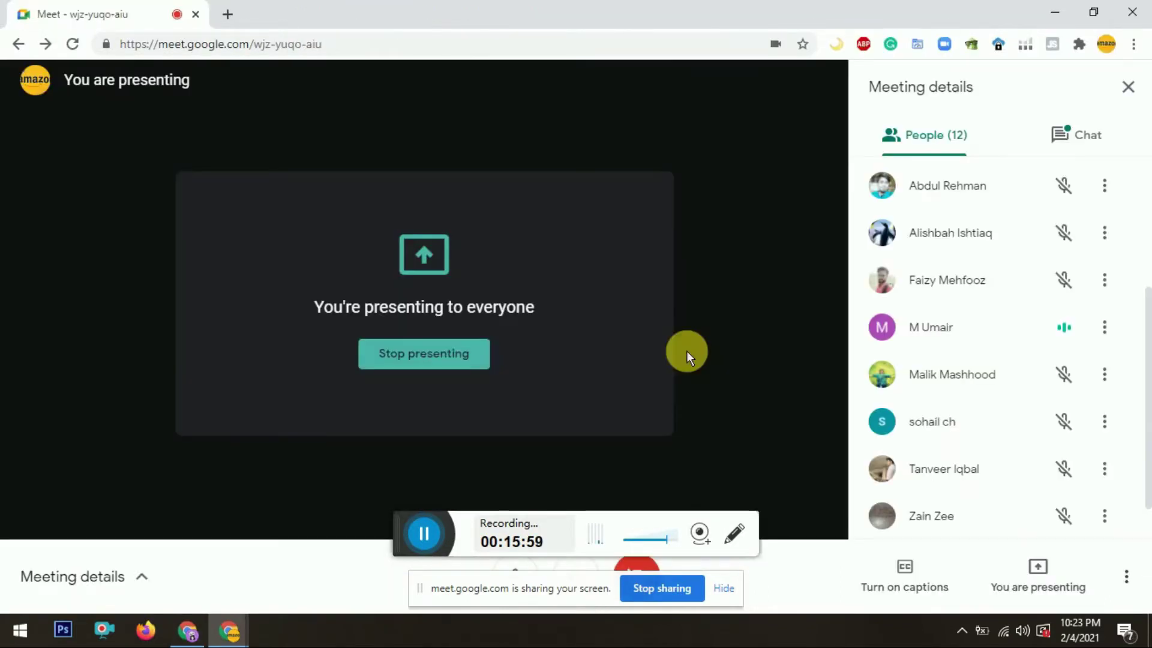
key("alt+Tab")
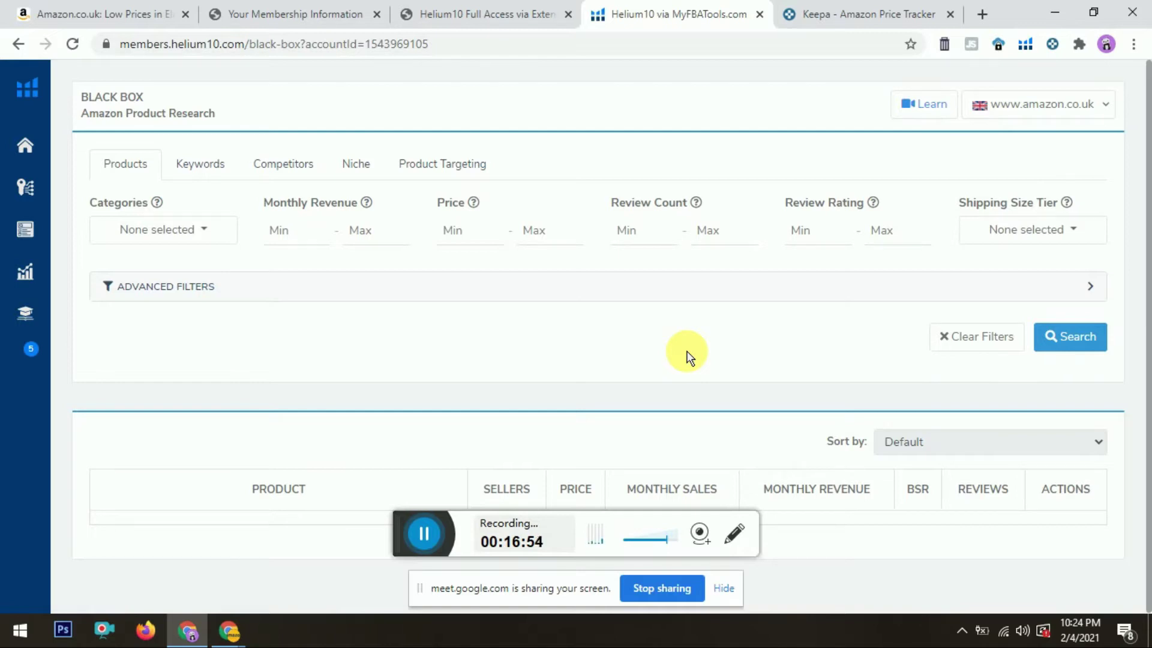
left_click(1091, 283)
left_click_drag(1149, 146, 1145, 123)
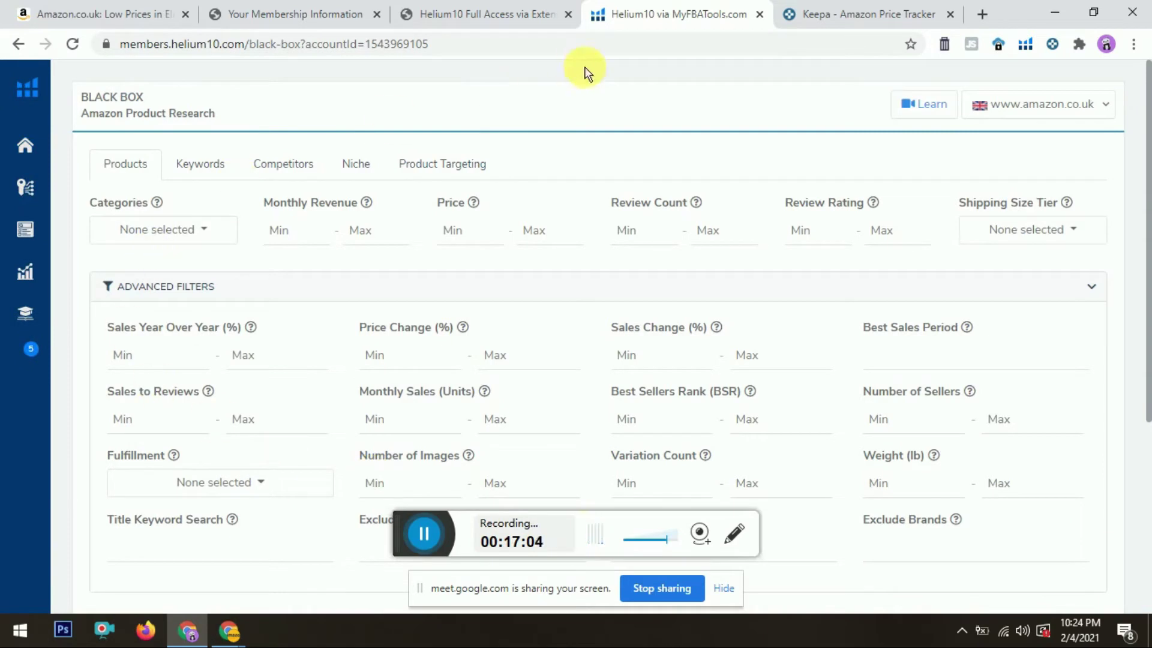
mouse_move(36, 90)
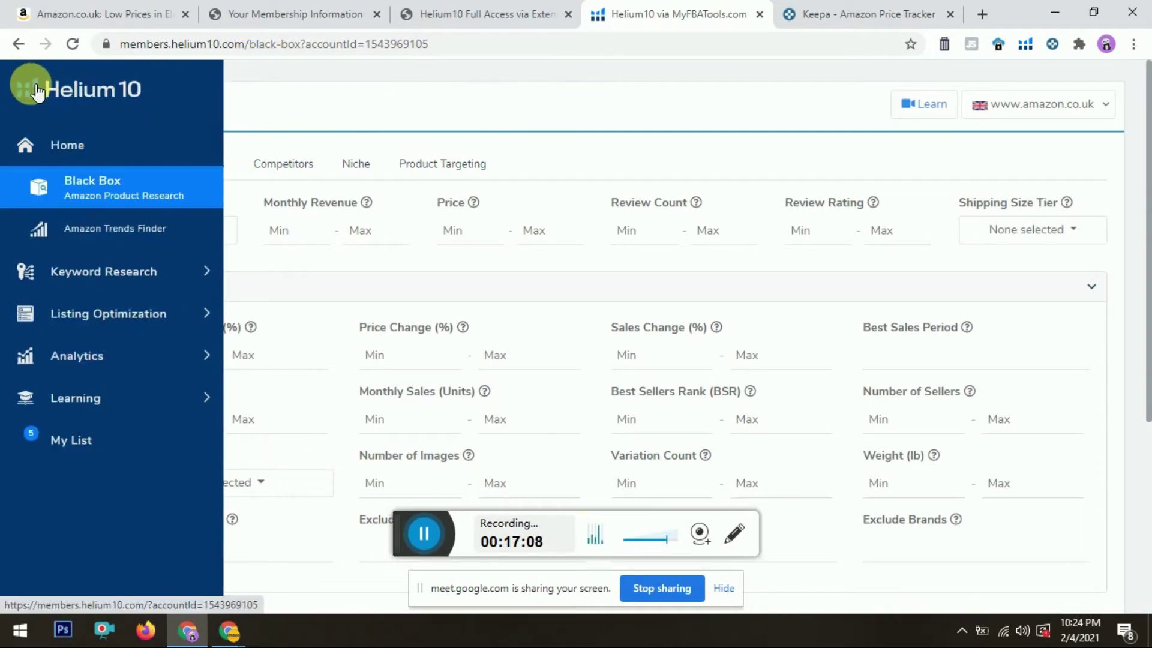
left_click(87, 196)
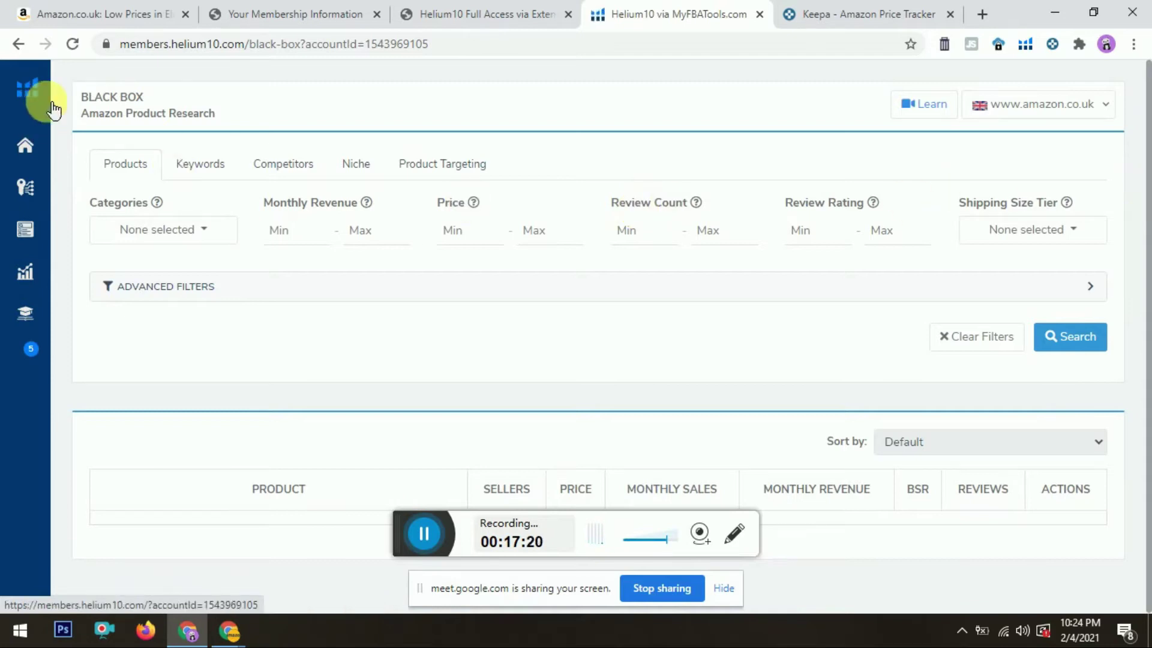
mouse_move(104, 116)
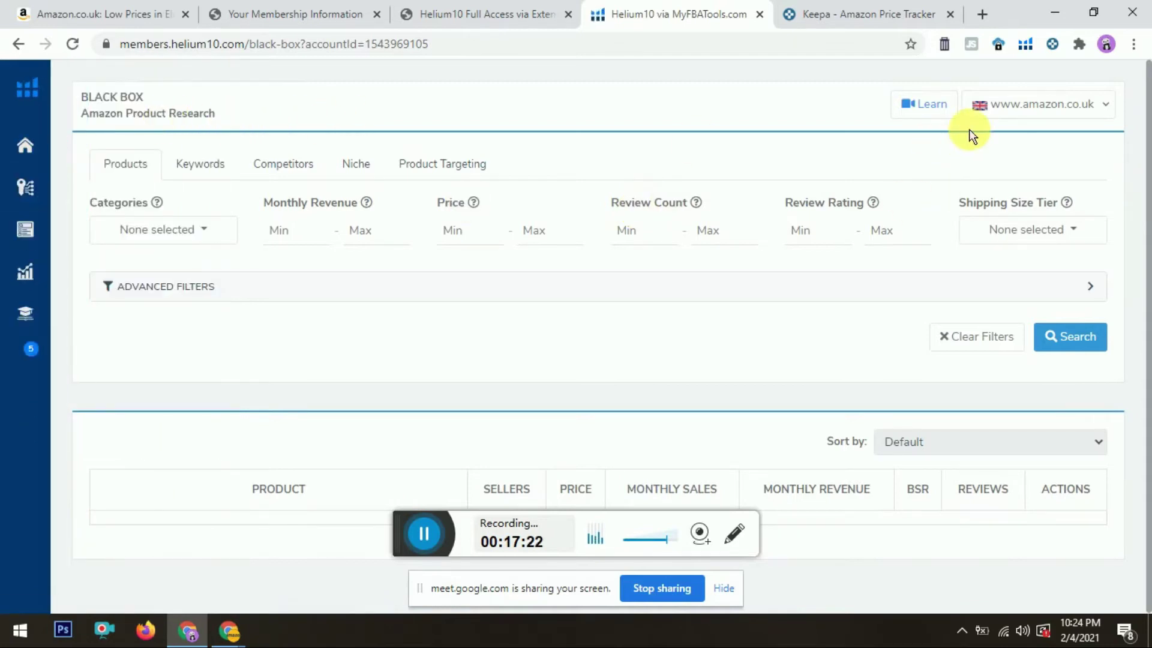
left_click(1095, 110)
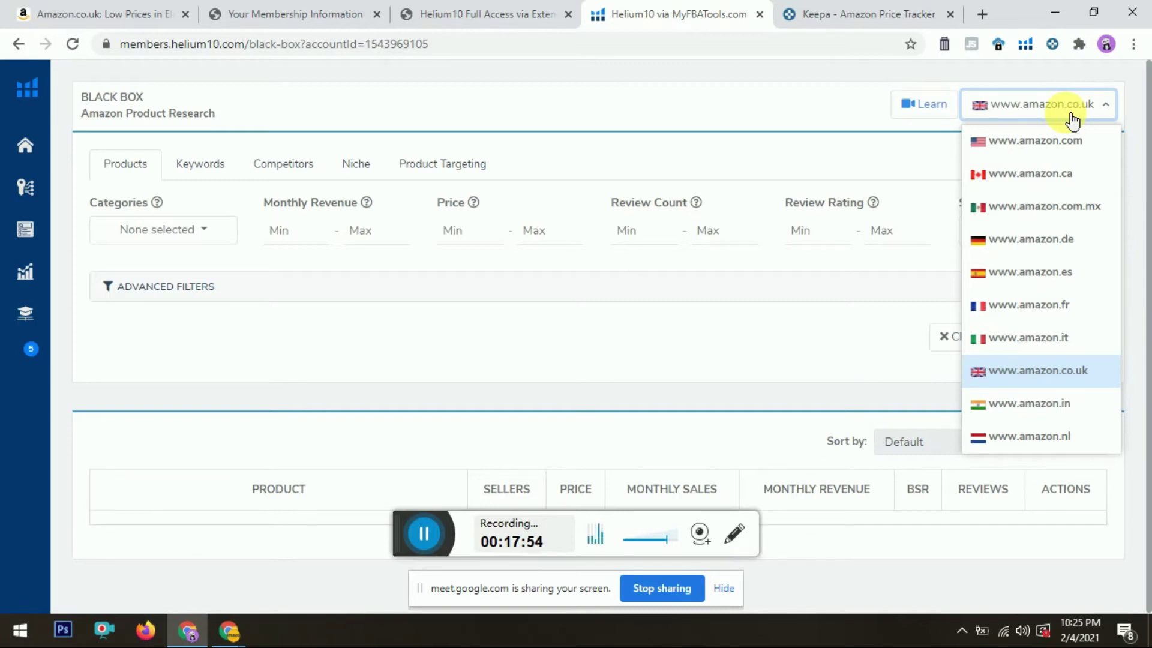
left_click(719, 135)
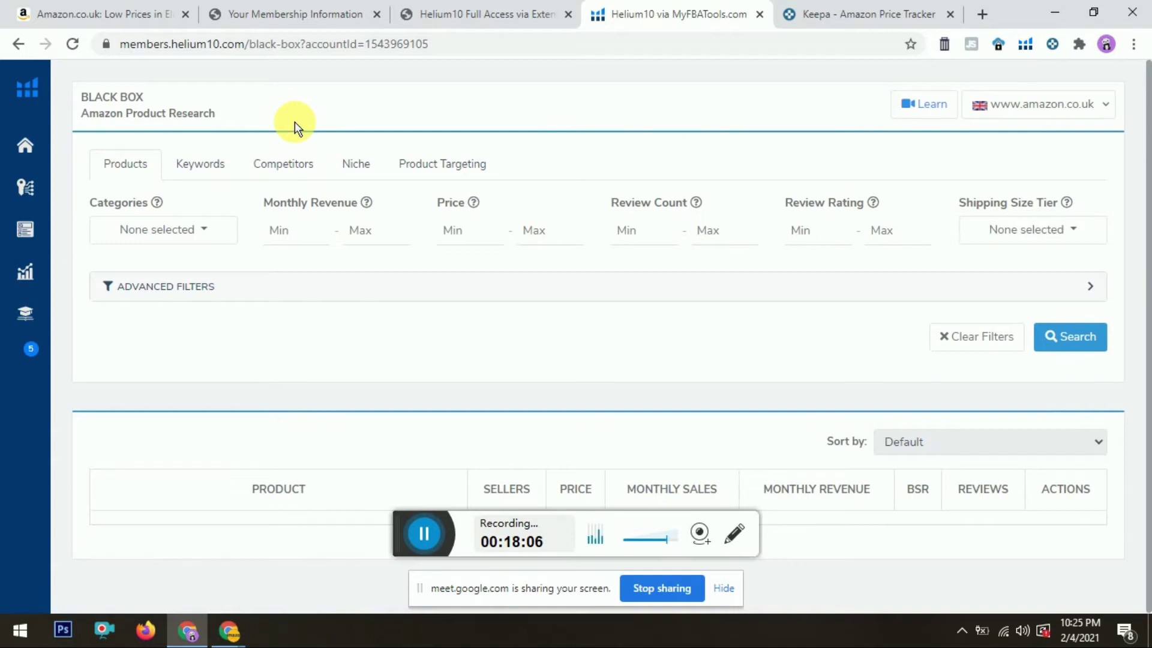
Step: Set the Black Box Categories filter to Home & Kitchen
double_click(111, 213)
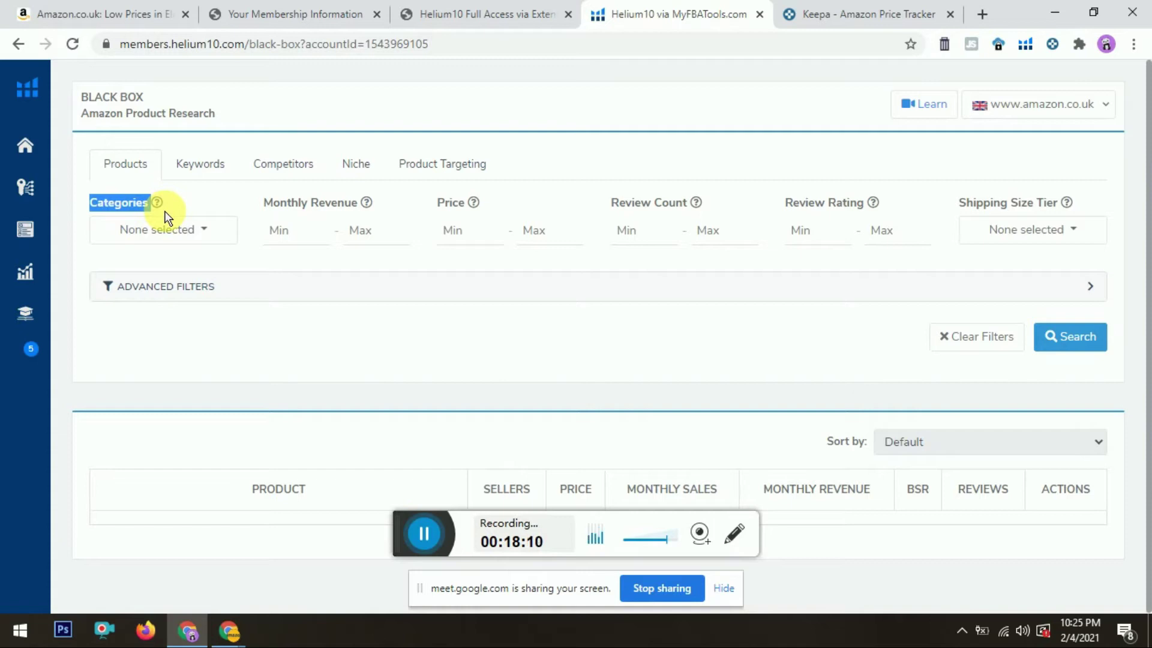
left_click(211, 242)
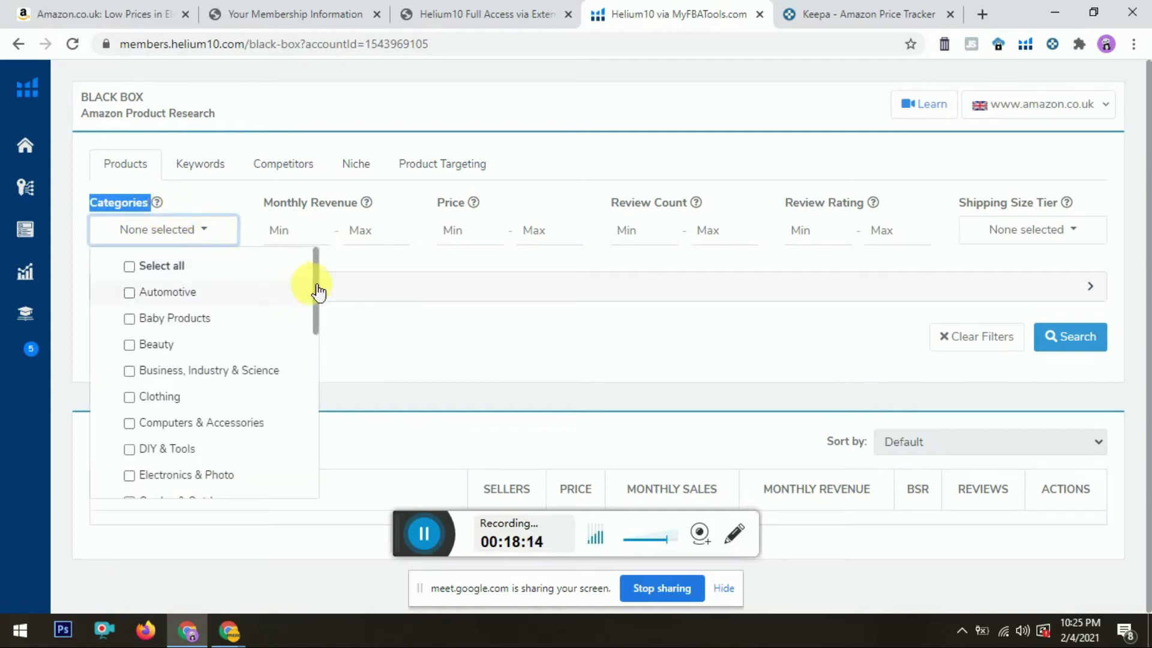
left_click_drag(315, 278, 314, 389)
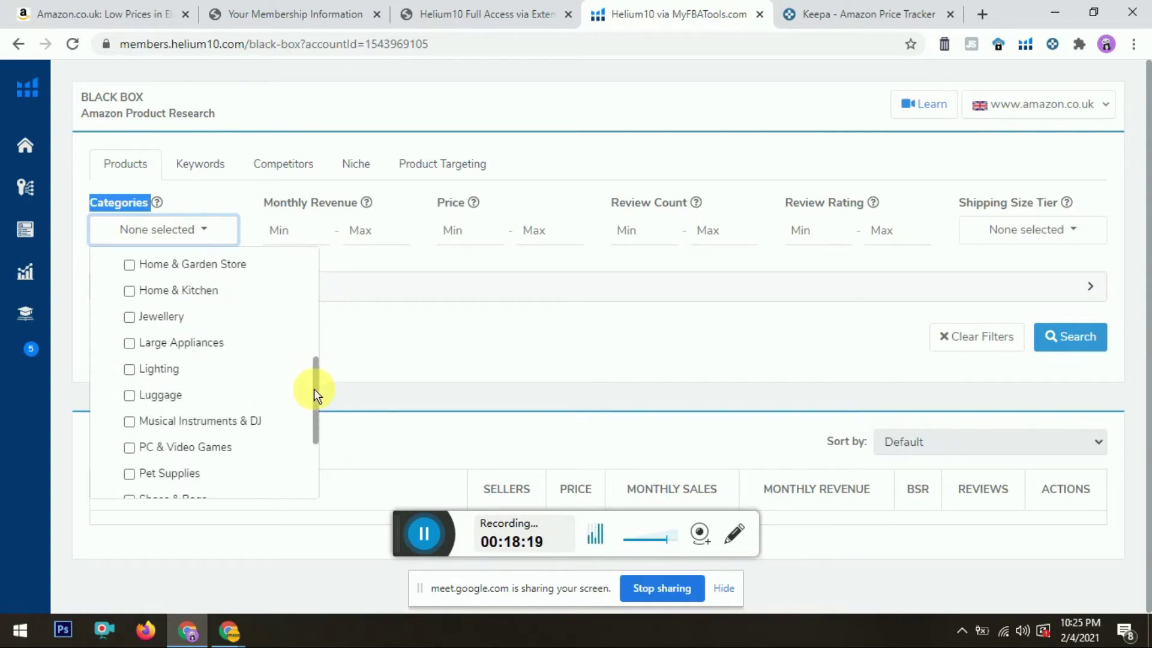
left_click(138, 293)
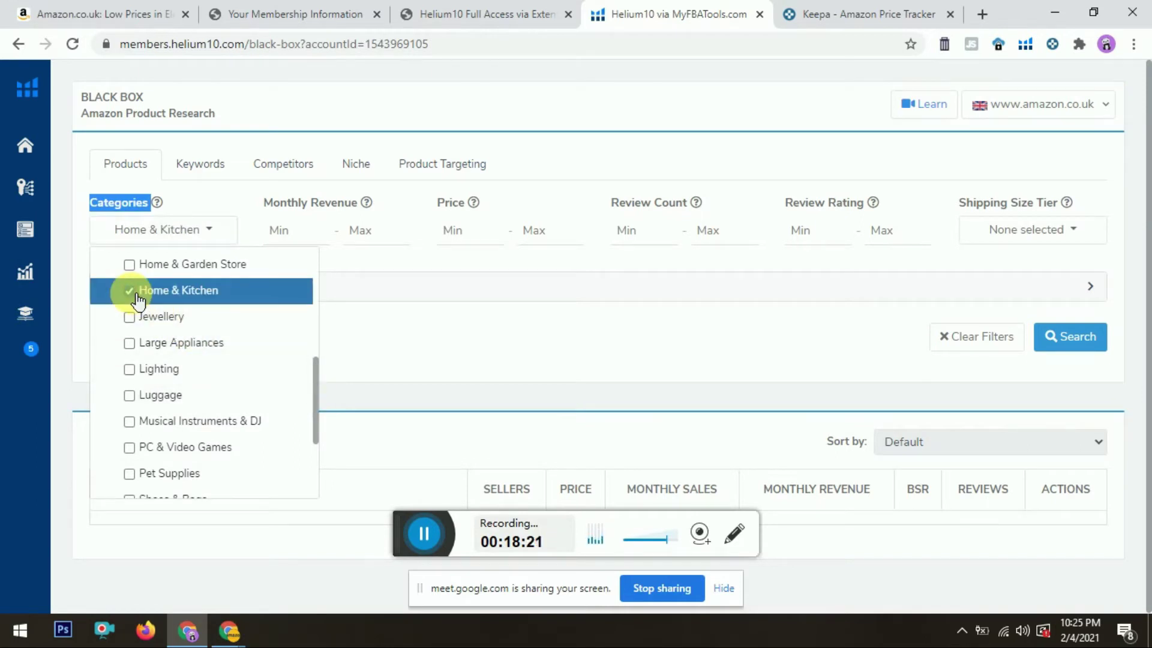
mouse_move(316, 392)
left_mouse_down()
mouse_move(313, 455)
mouse_move(315, 369)
left_mouse_up()
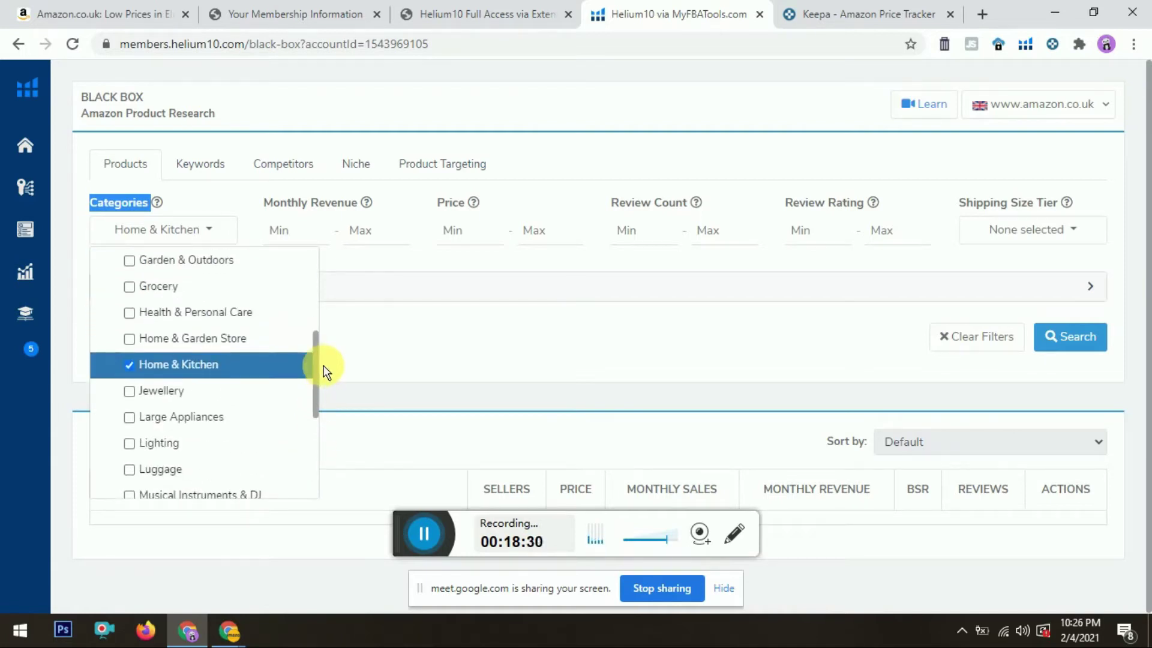
left_click(420, 351)
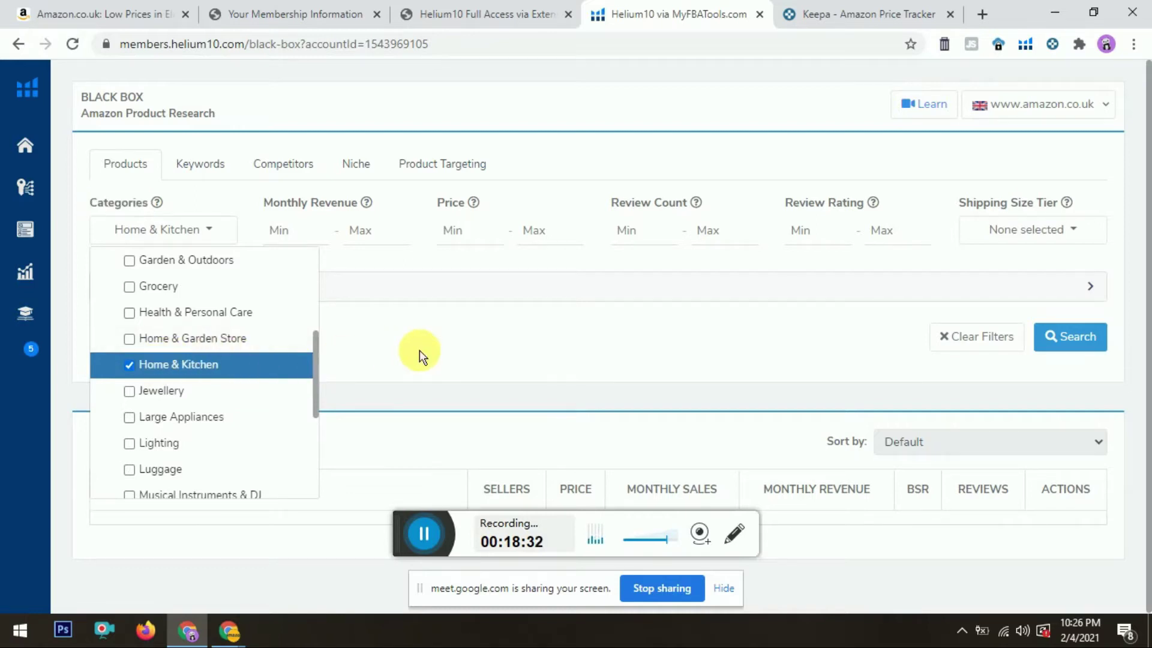
left_click(298, 228)
left_click_drag(264, 204, 369, 223)
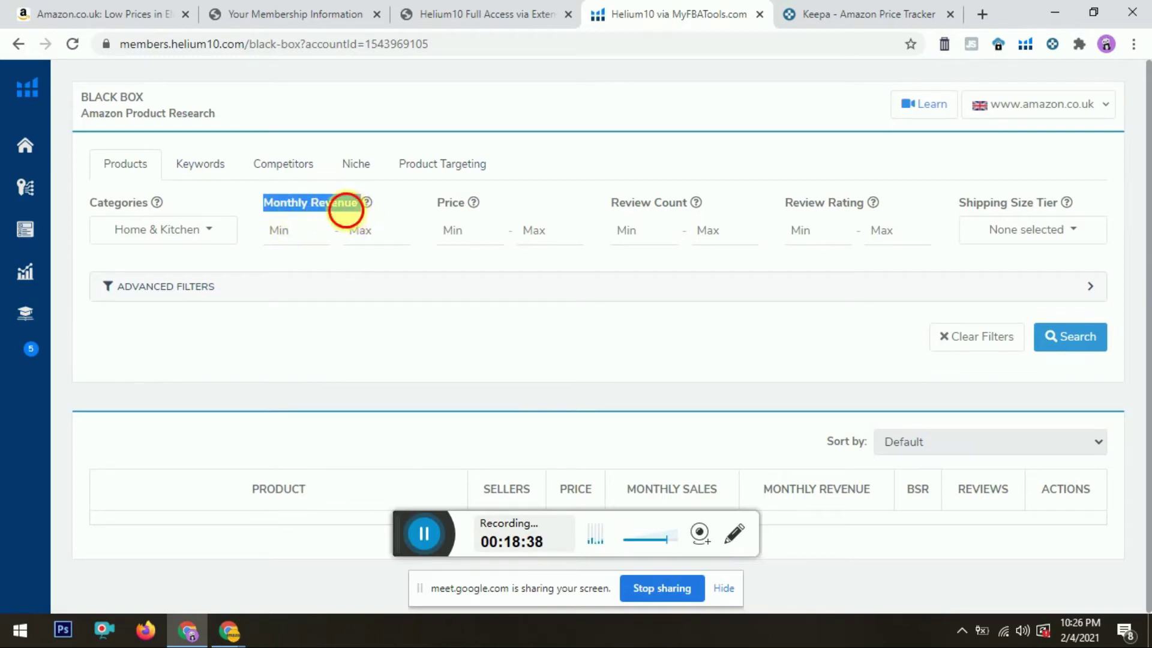
Step: Enter 10000 as the minimum Monthly Revenue
left_click(312, 237)
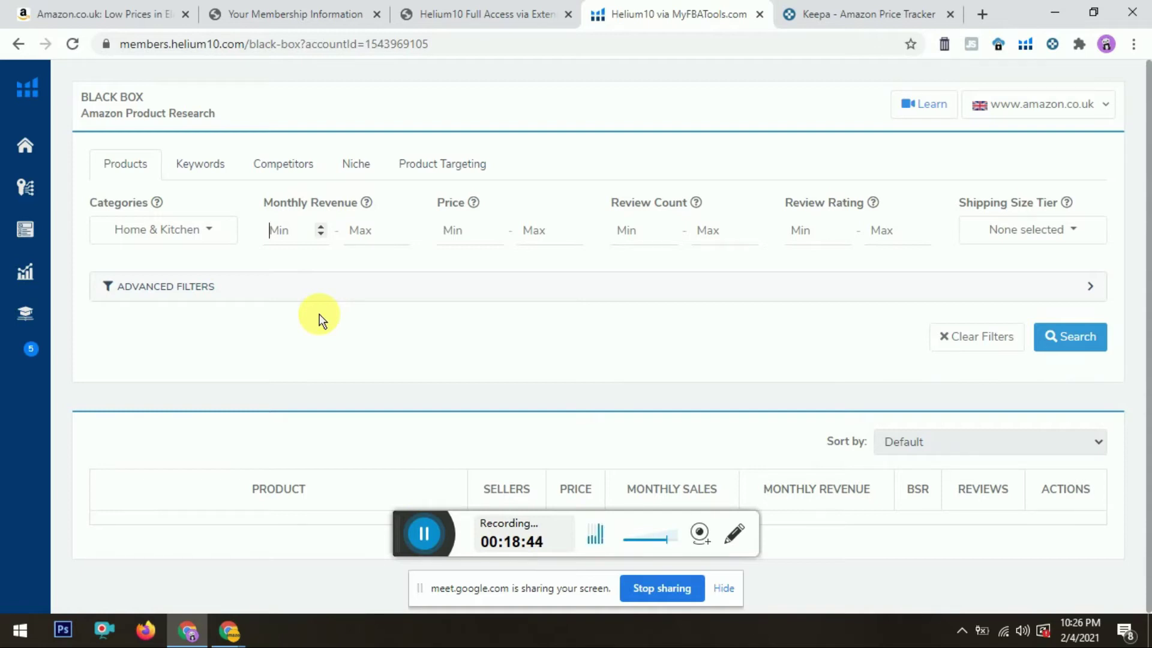
type("10000")
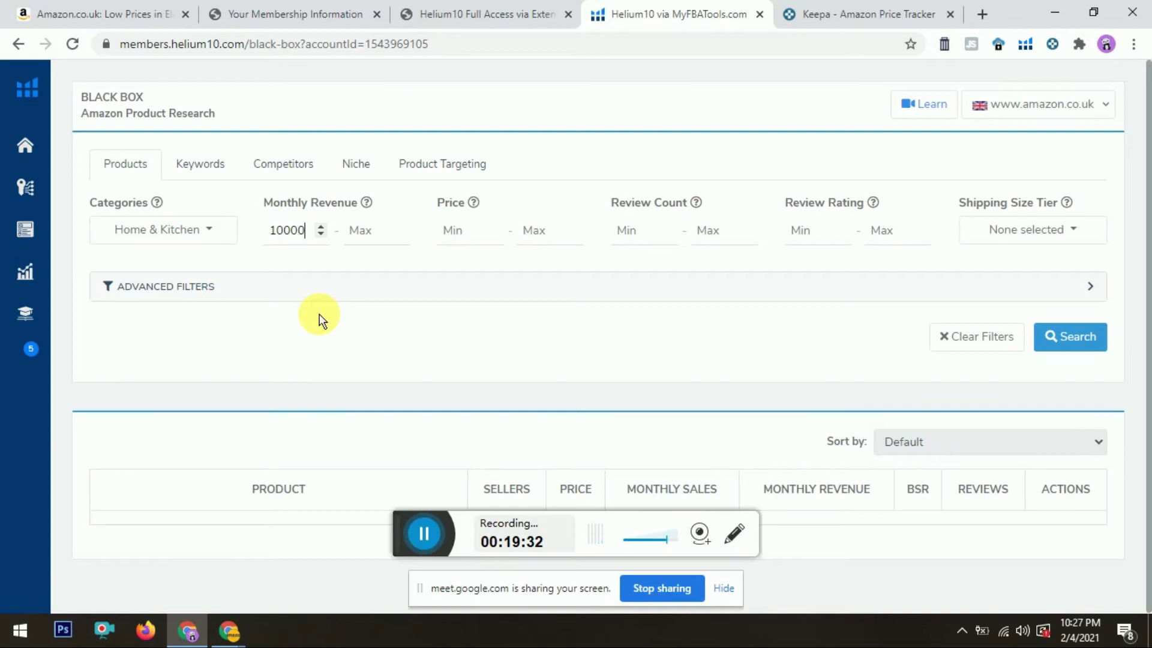
left_click(475, 236)
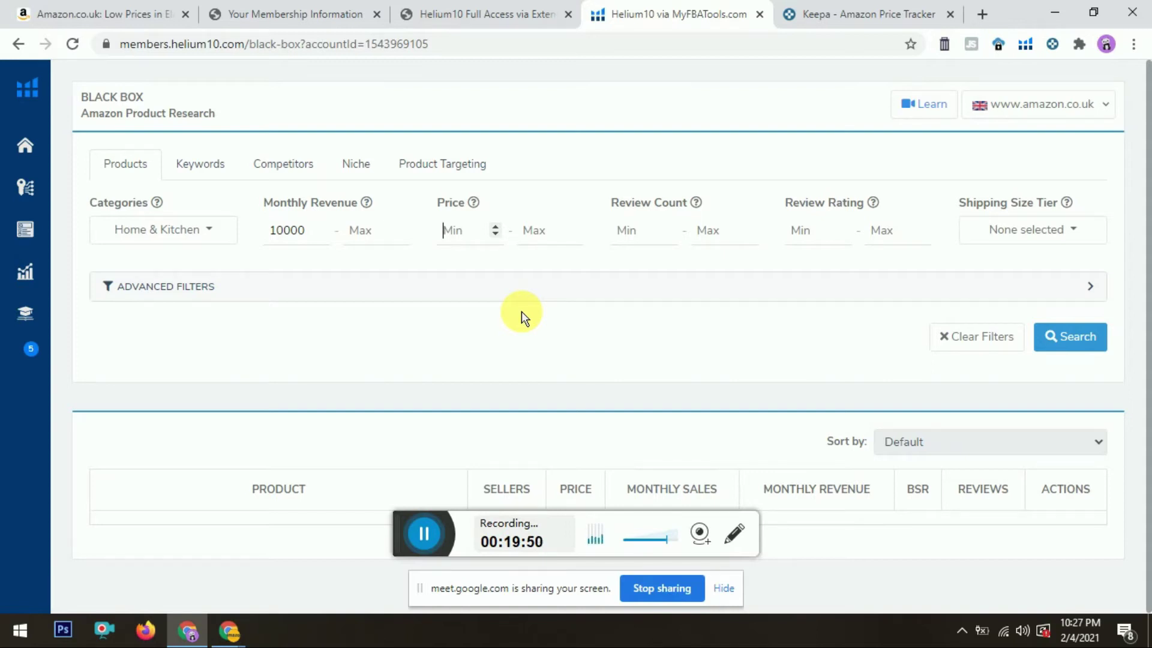
left_click(297, 246)
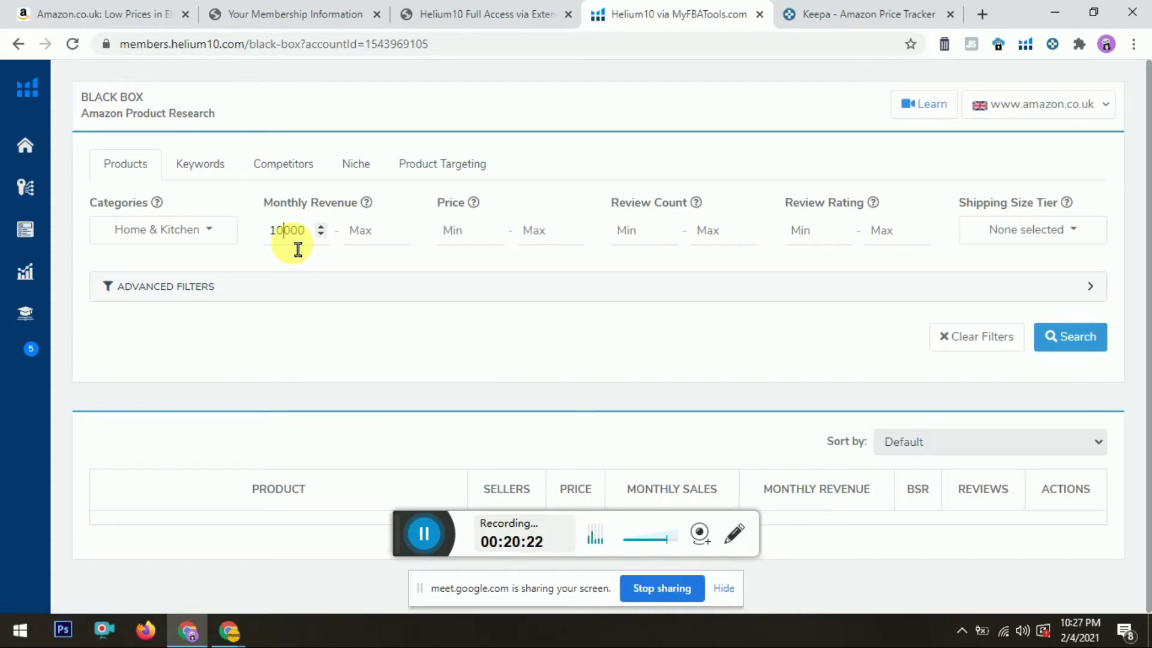
Step: Enter 15 as the minimum Price
left_click(479, 247)
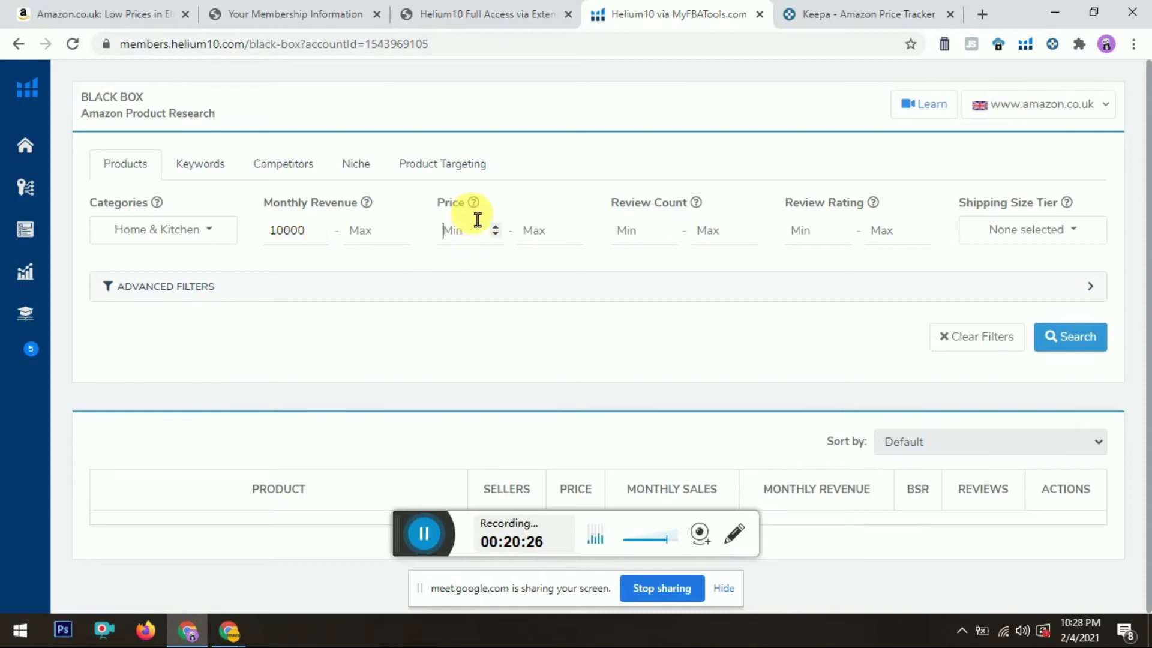
left_click_drag(477, 219, 437, 206)
left_click(472, 245)
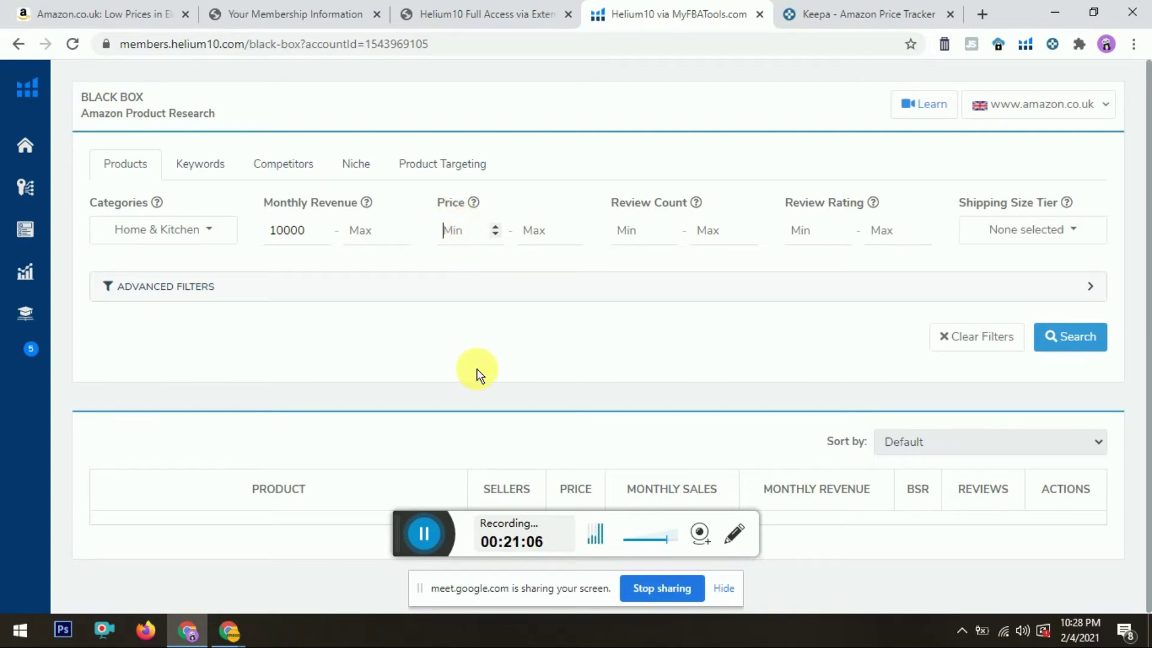
type("15")
left_click(651, 243)
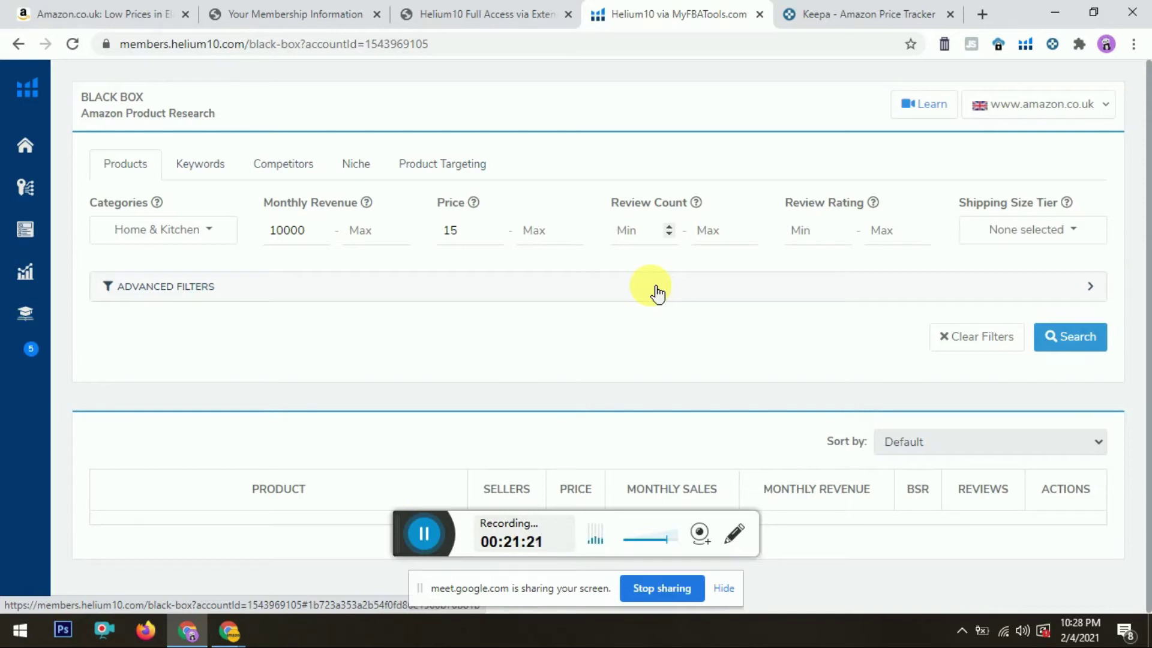
Step: Enter 4 for minimum Review Count and 50 for minimum Review Rating
type("4")
left_click(822, 243)
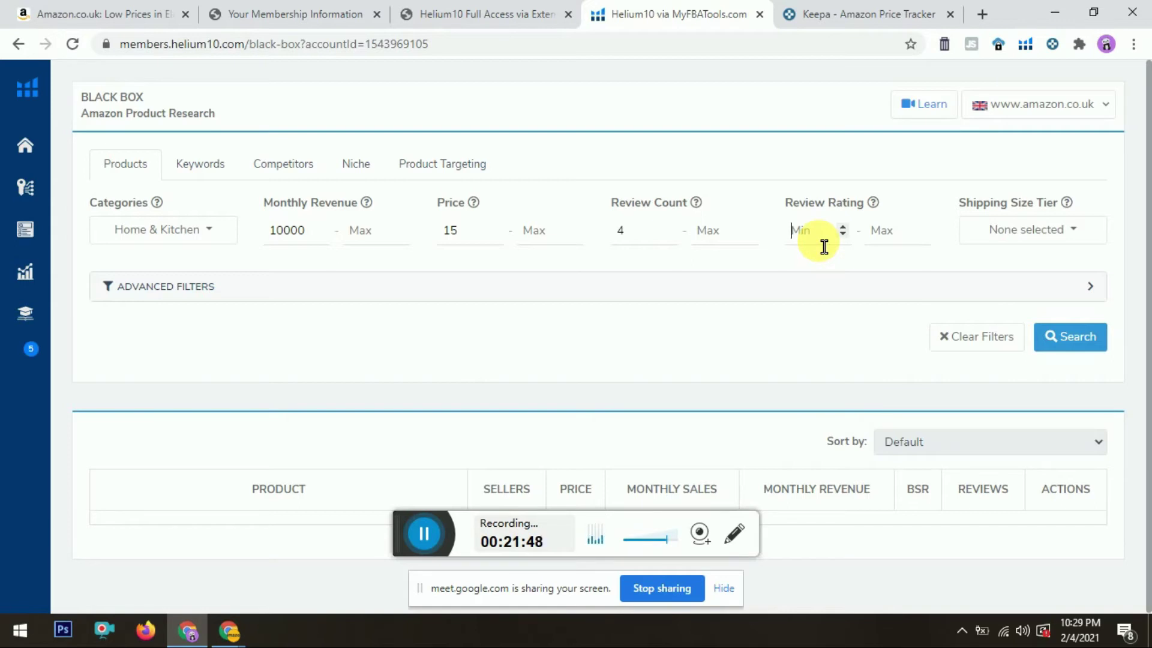
type("50")
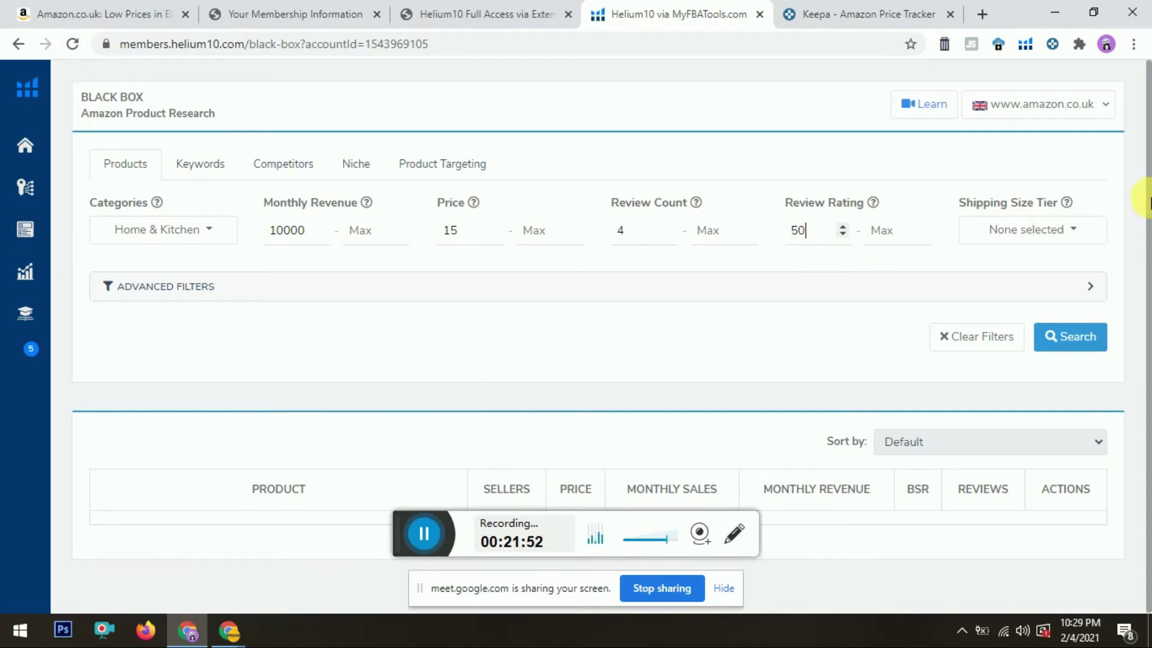
left_click_drag(1149, 187, 1149, 206)
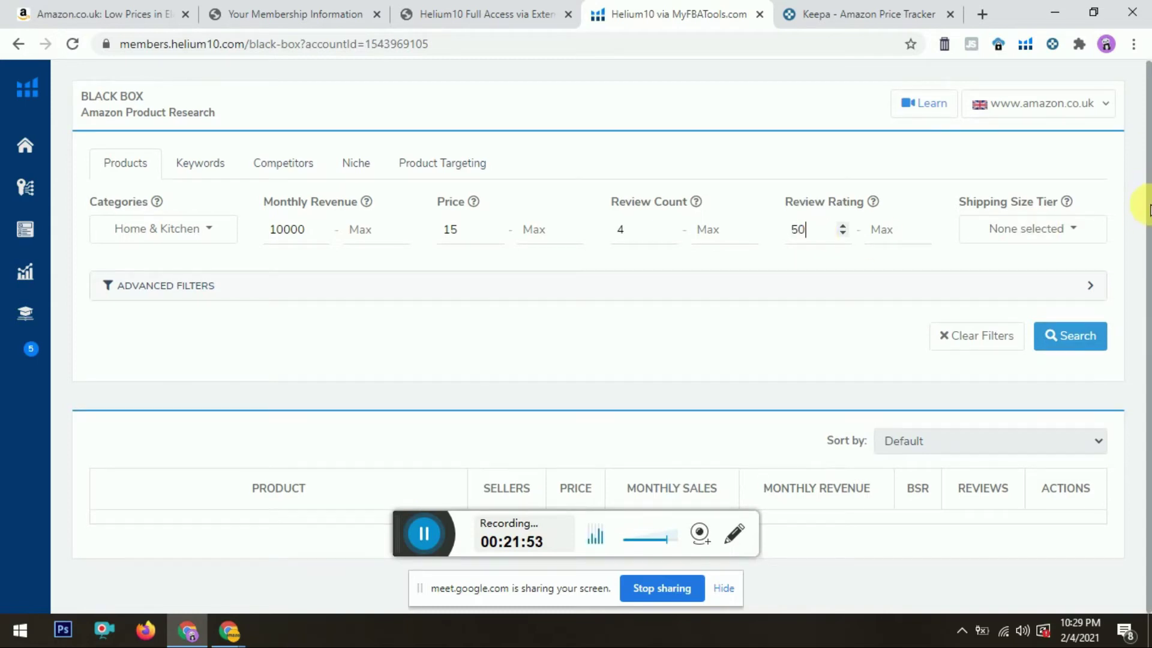
Step: Tick Small Standard-Size in the Shipping Size Tier filter
left_click(1092, 231)
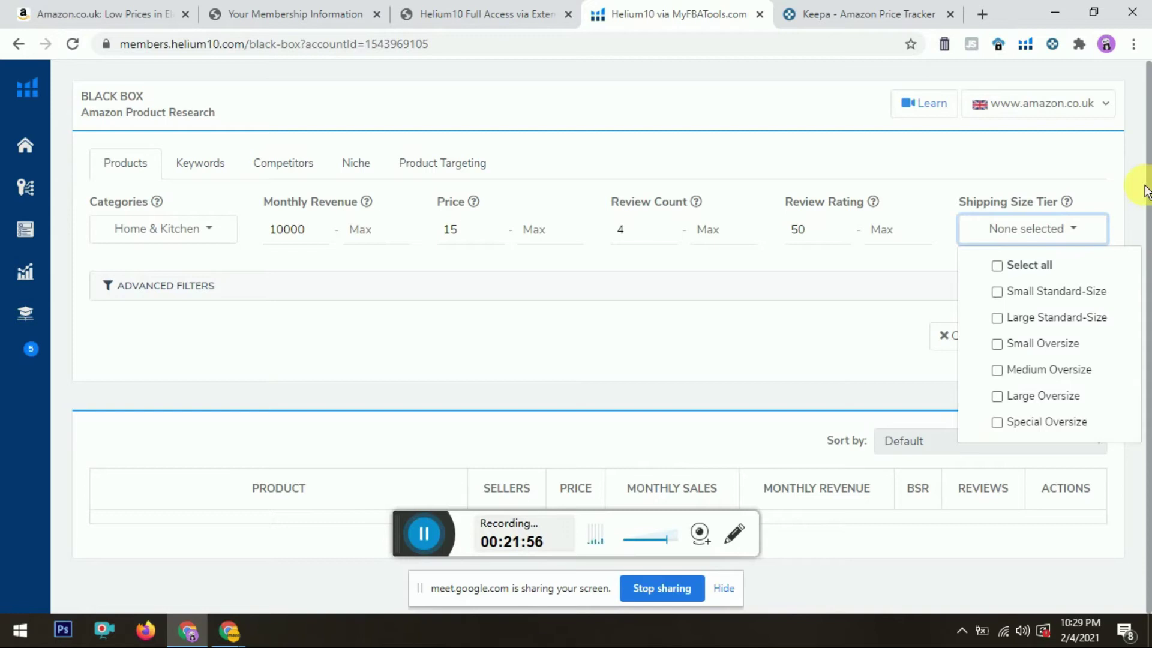
left_click(1001, 296)
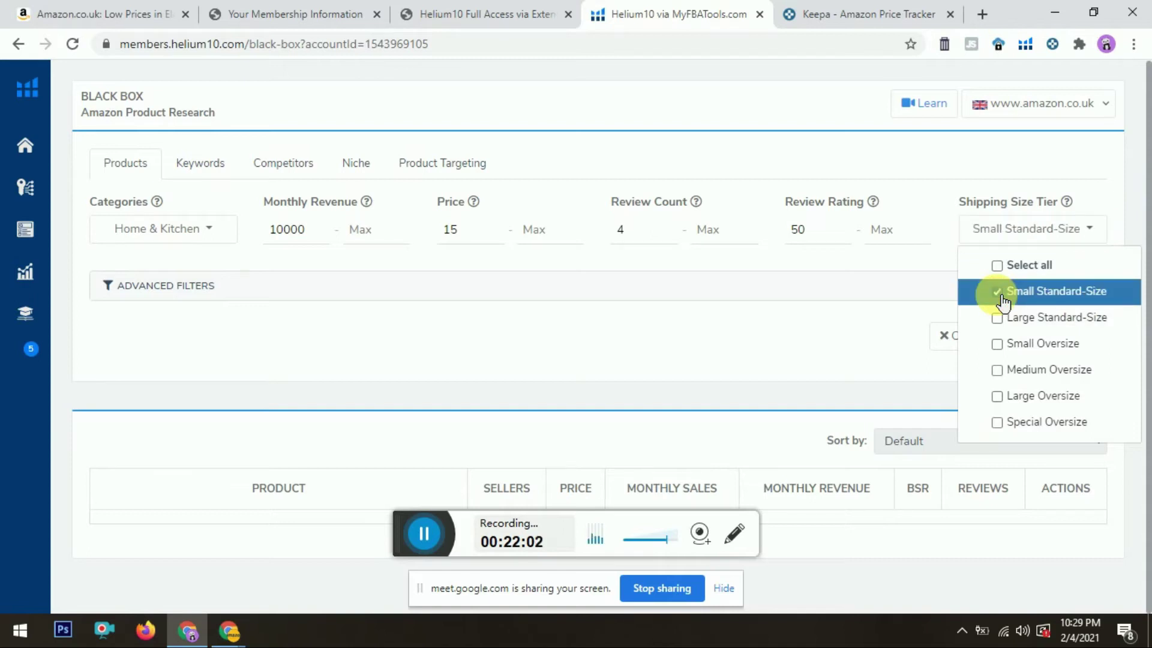
Step: Expand Advanced Filters and set Best Sellers Rank to 20000–60000
left_click(918, 275)
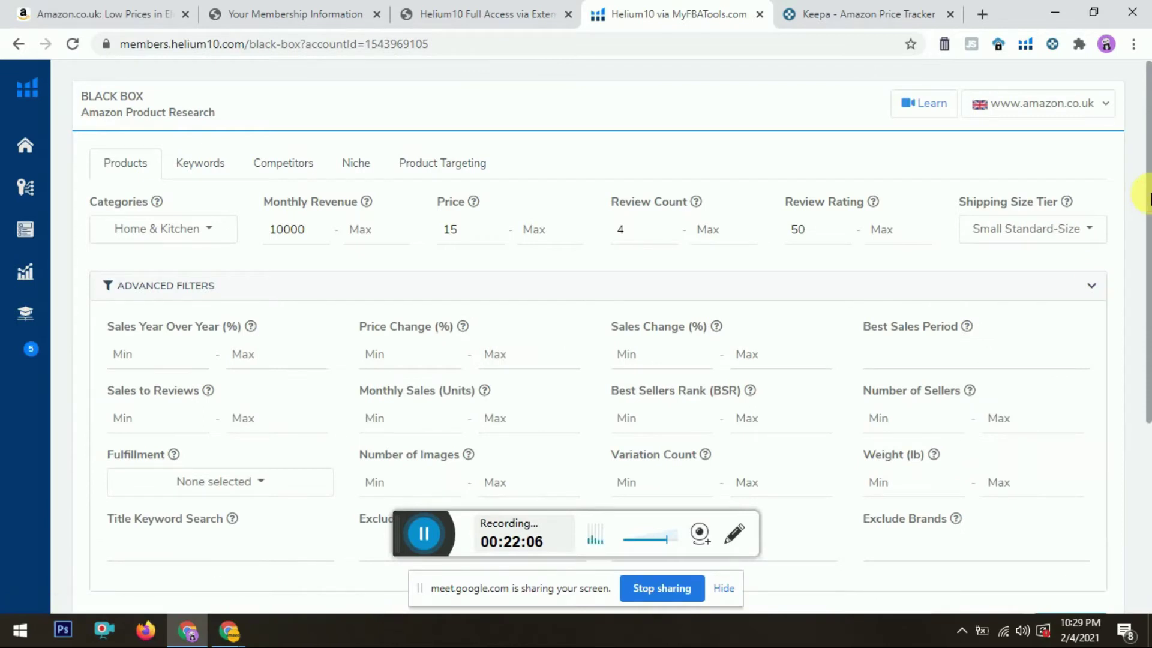
scroll(1144, 258, "down", 2)
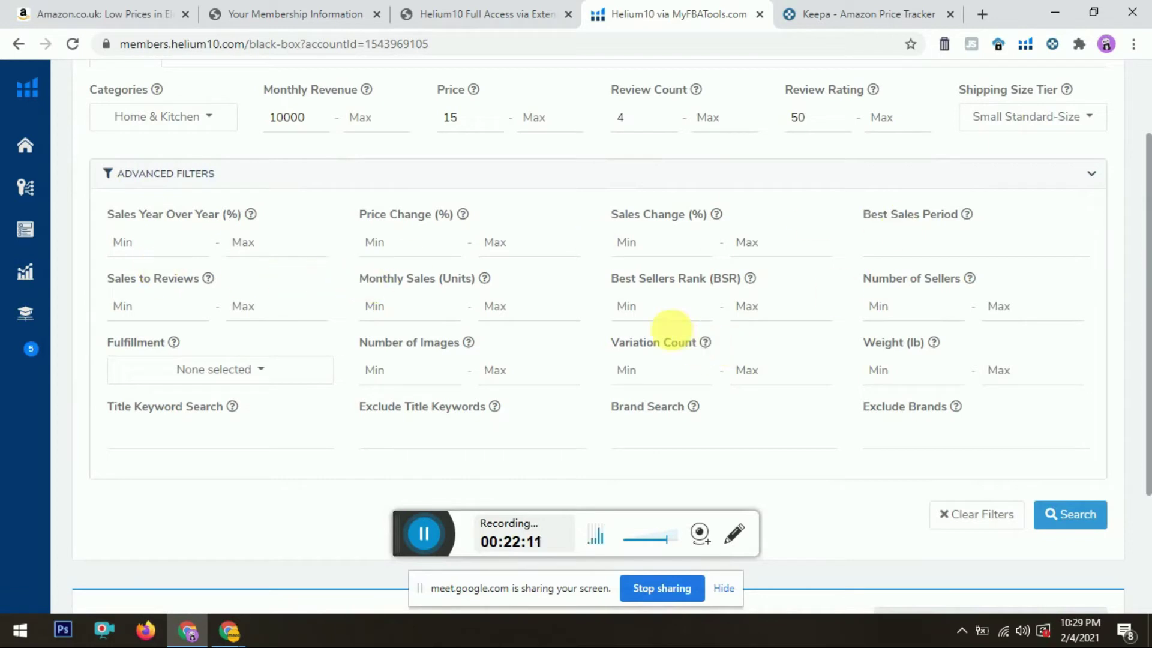
left_click(649, 327)
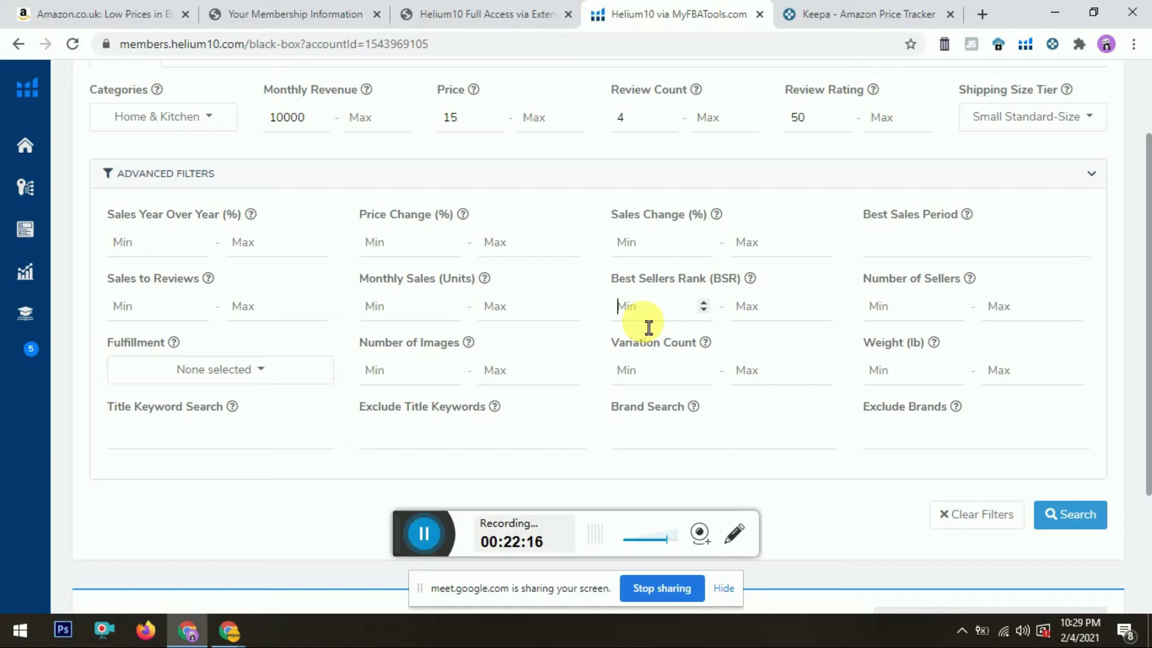
left_click(403, 315)
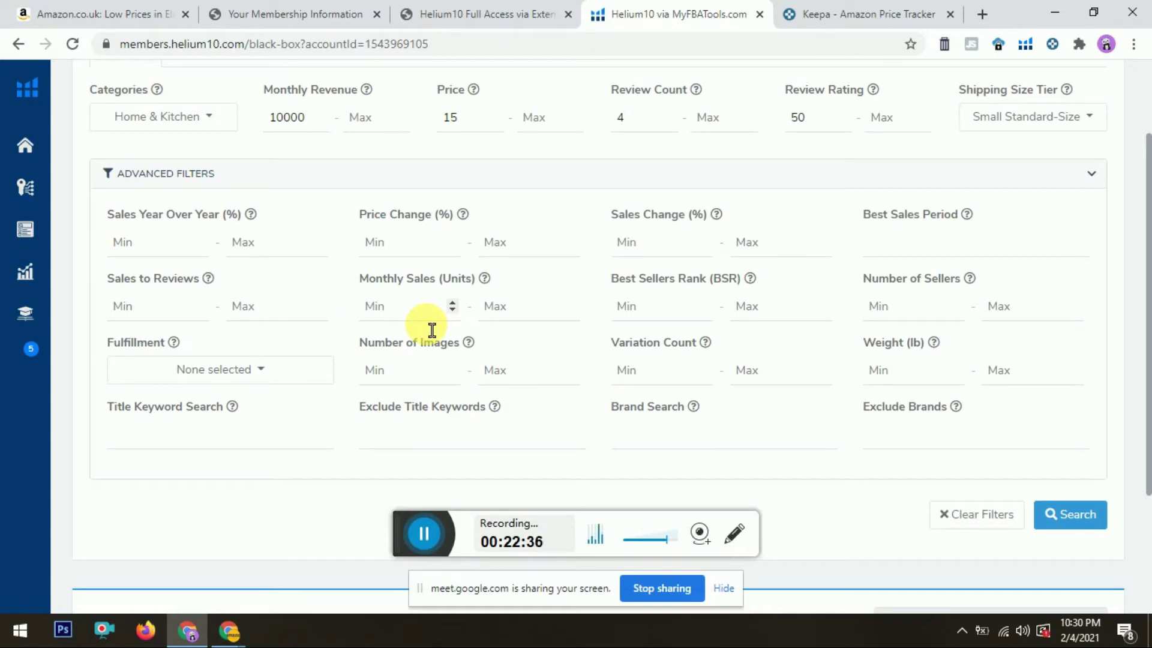
left_click(675, 323)
type("20000")
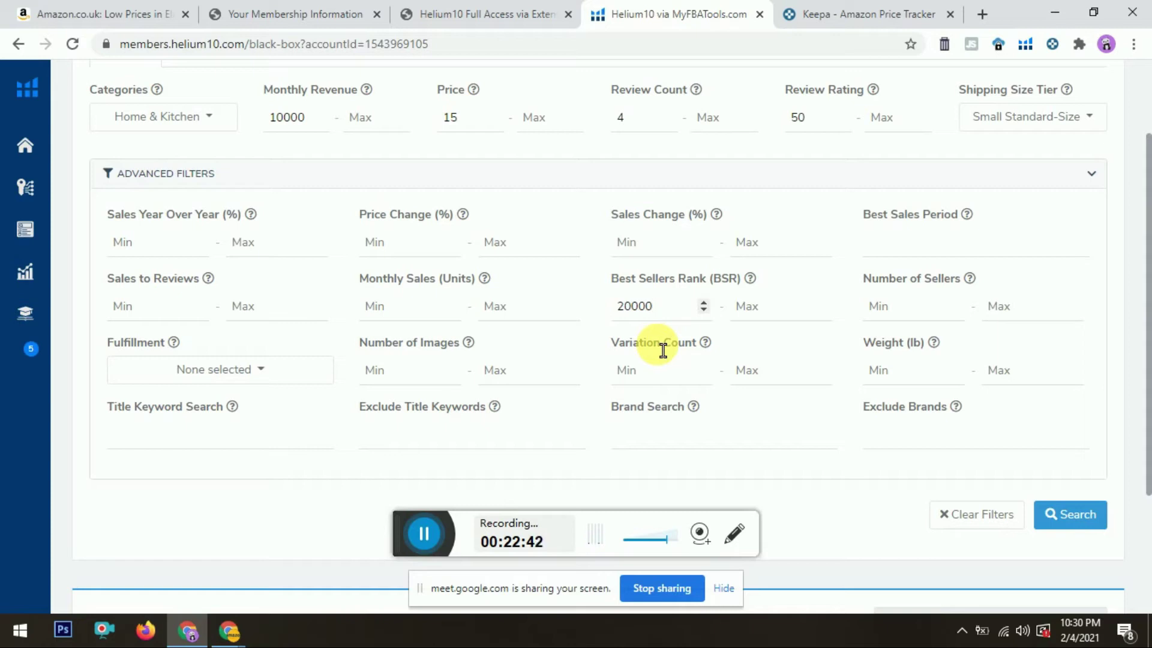
left_click(753, 320)
type("60000")
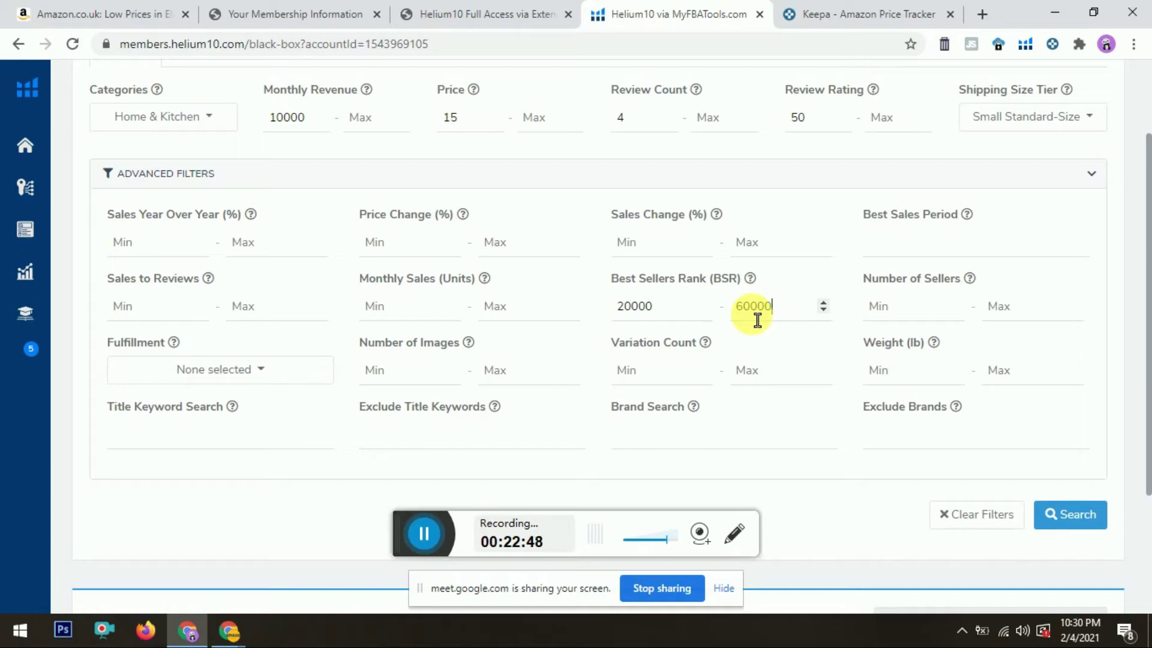
left_click(904, 325)
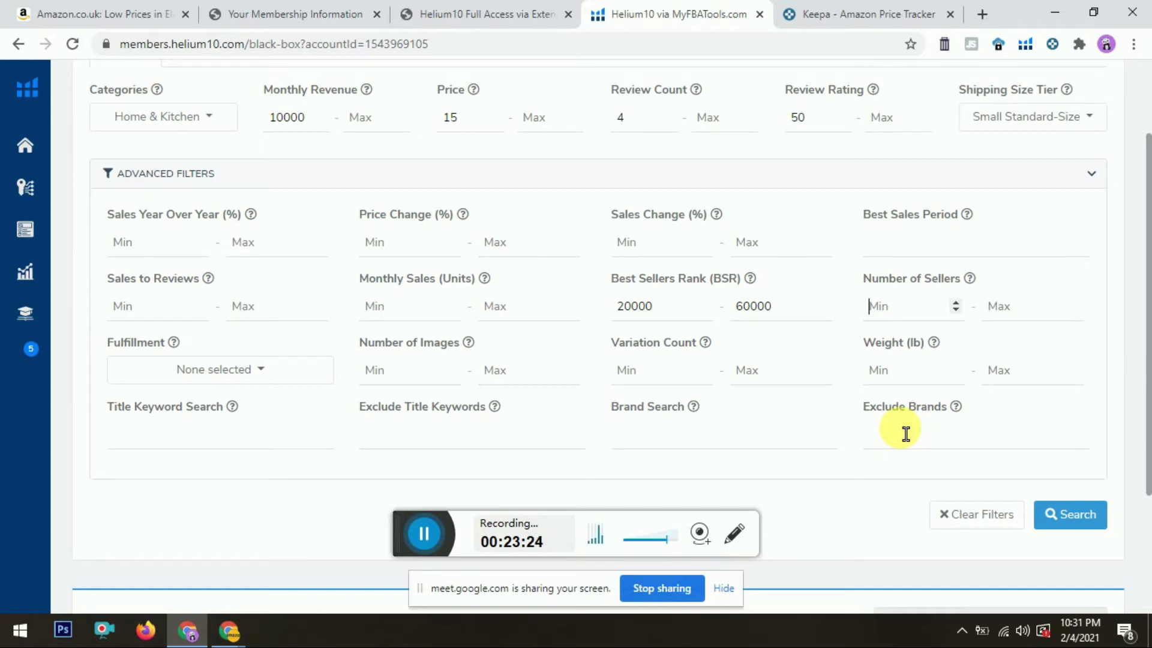
Step: Restrict the Fulfillment filter to FBA only
type("4")
scroll(1145, 240, "down", 3)
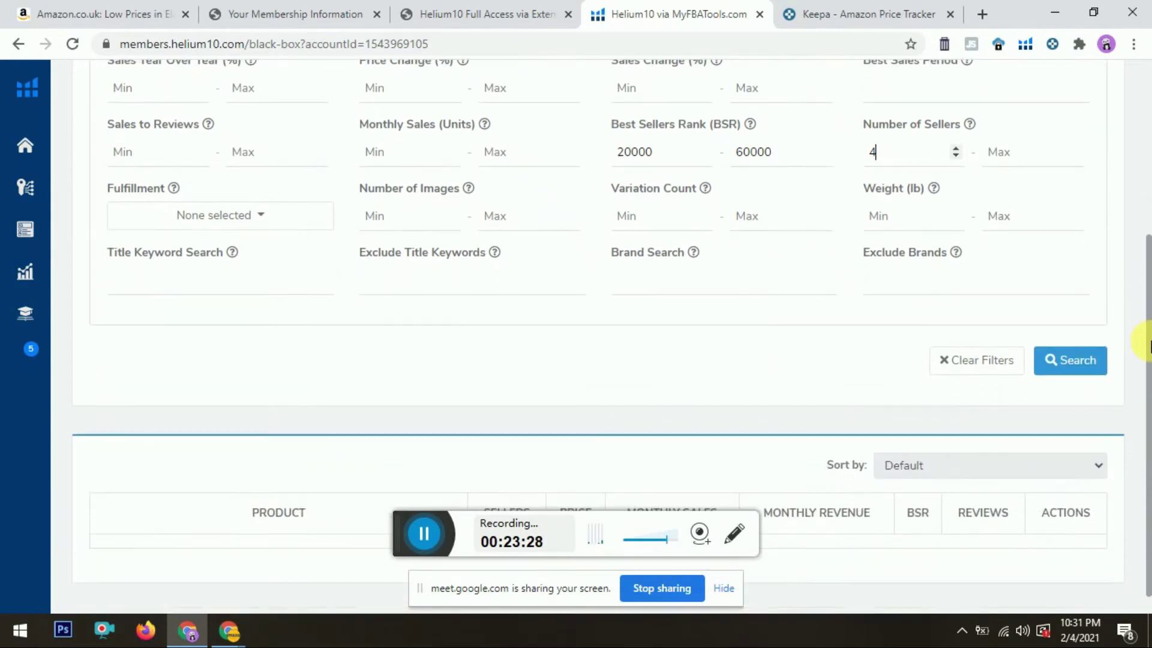
left_click(211, 218)
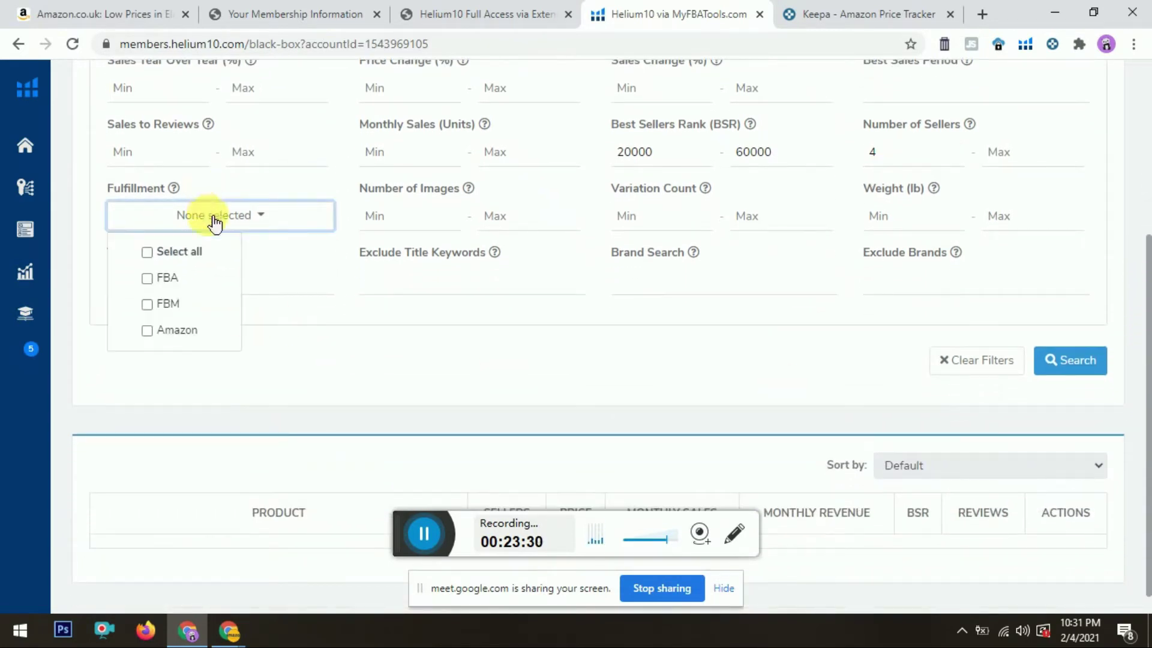
left_click(154, 284)
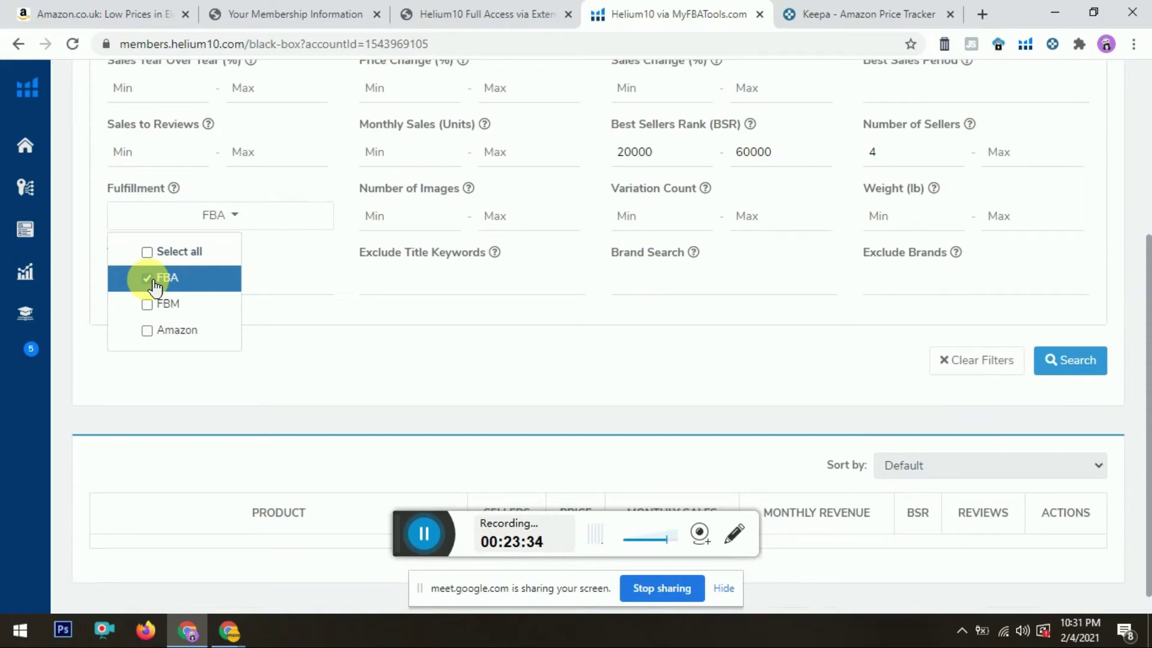
left_click(329, 326)
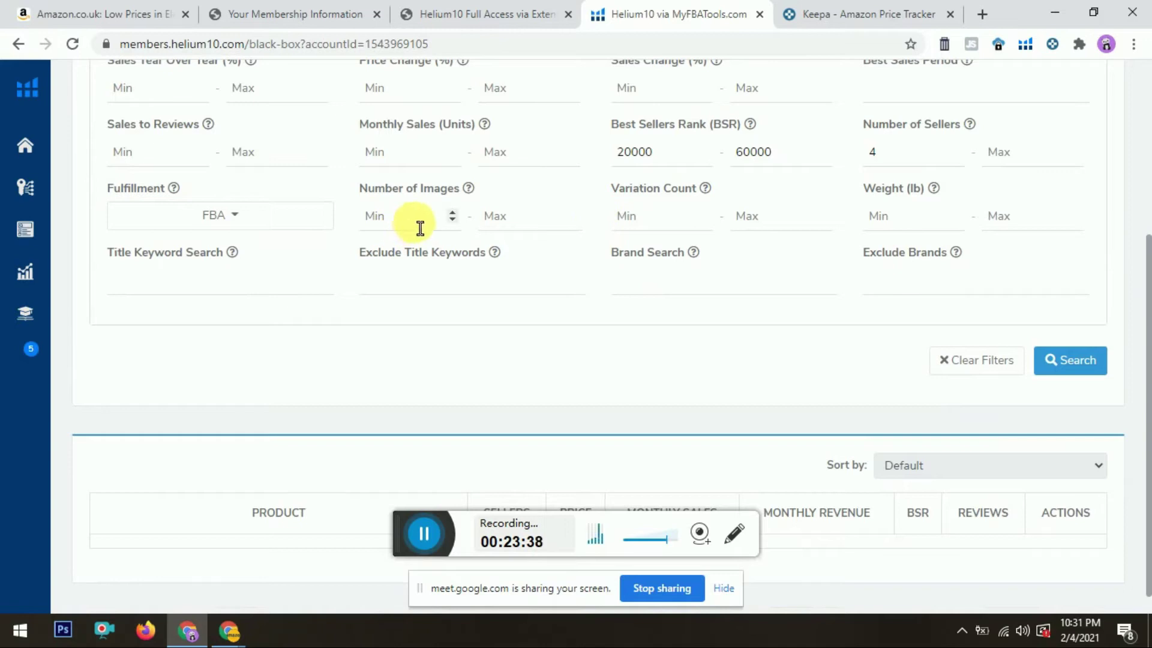
Step: Check the minimum images and variation filters, then run the search for 200+ products
left_click(451, 227)
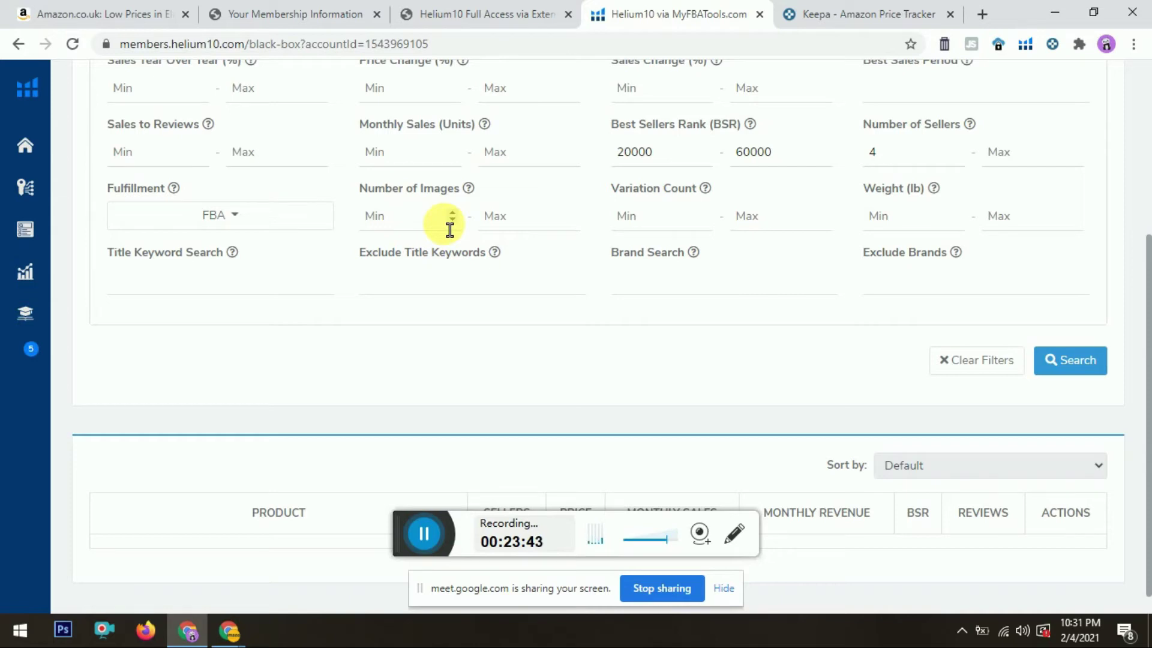
left_click(53, 8)
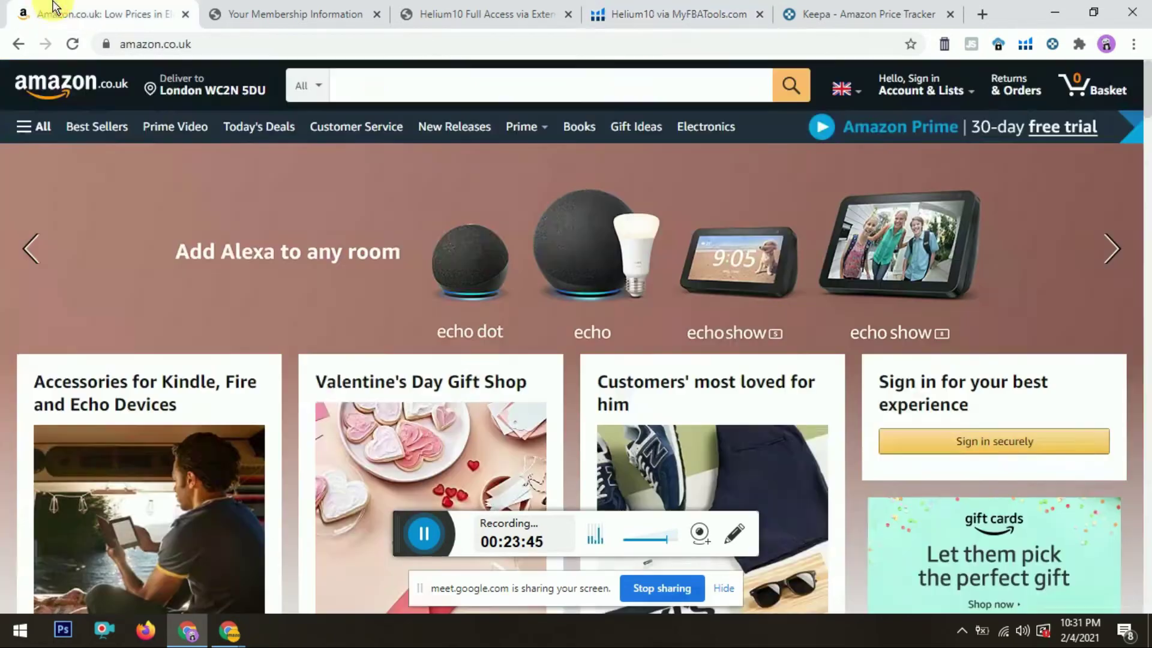
left_click(701, 9)
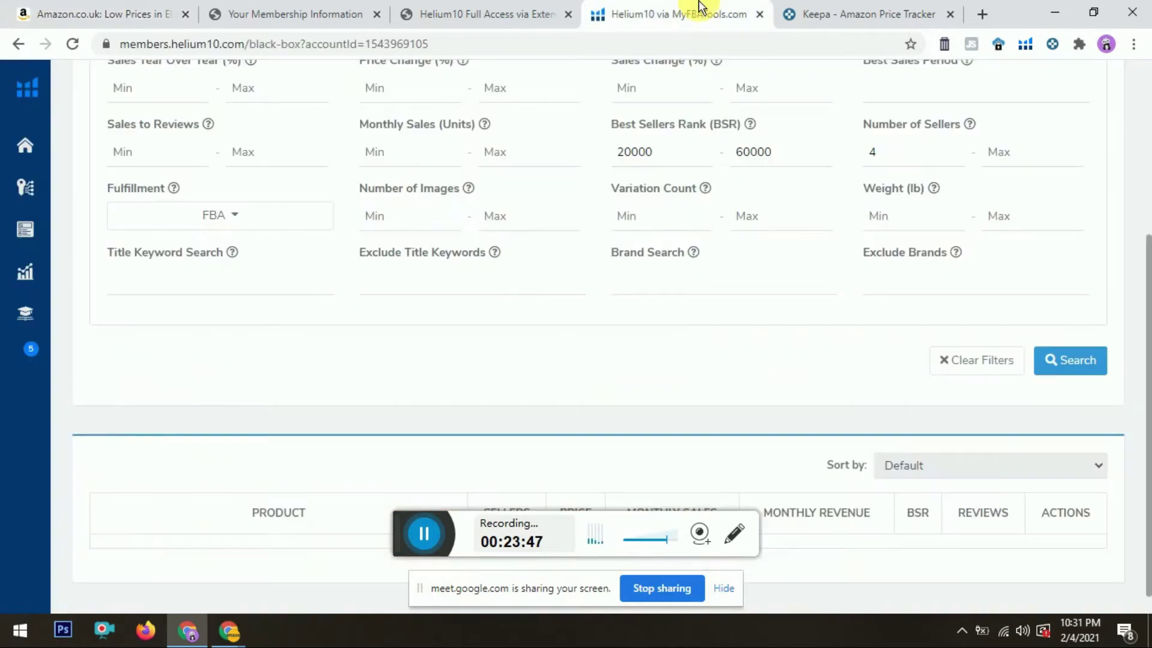
left_click(665, 231)
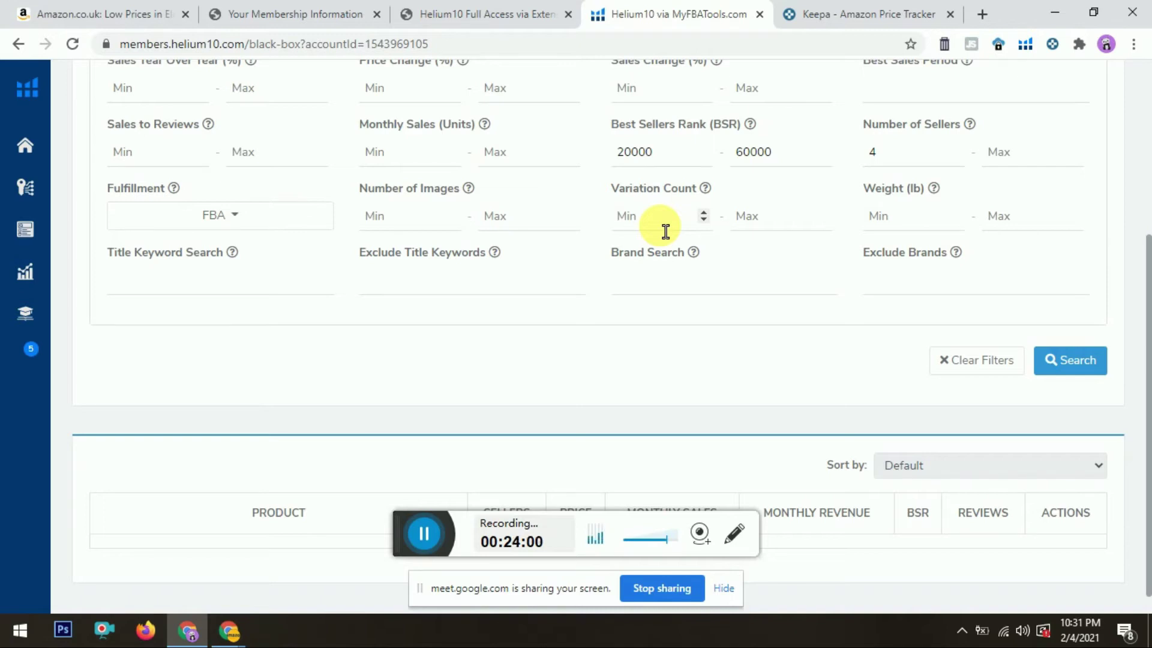
scroll(1140, 300, "down", 1)
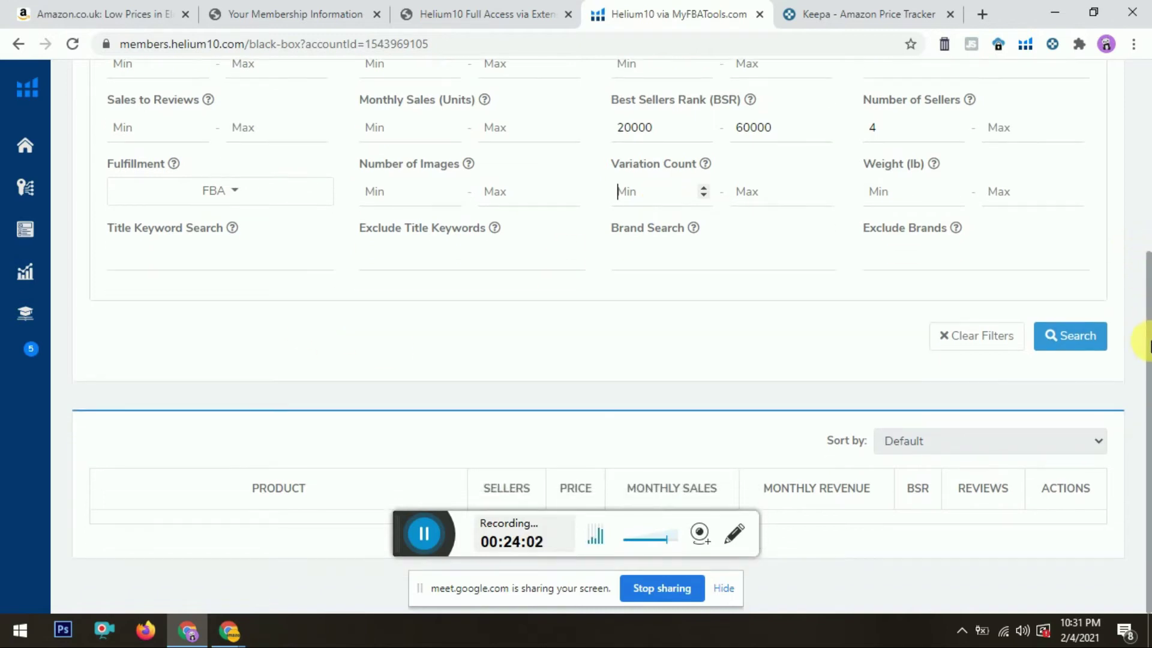
left_click(1097, 347)
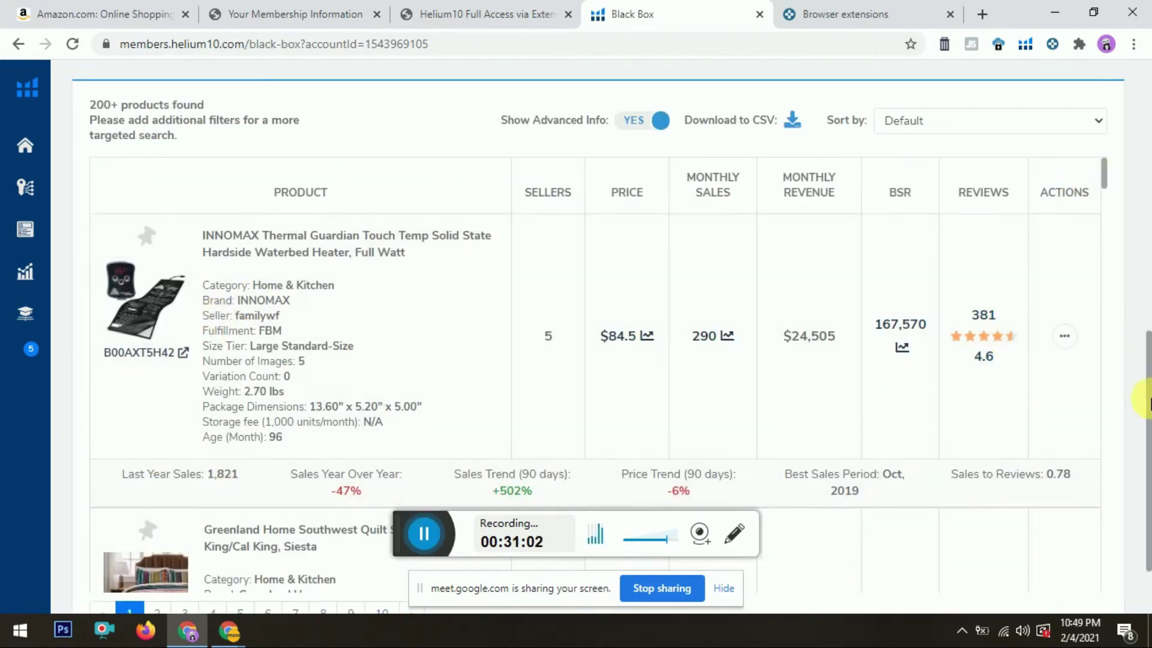
left_click_drag(1147, 420, 1145, 129)
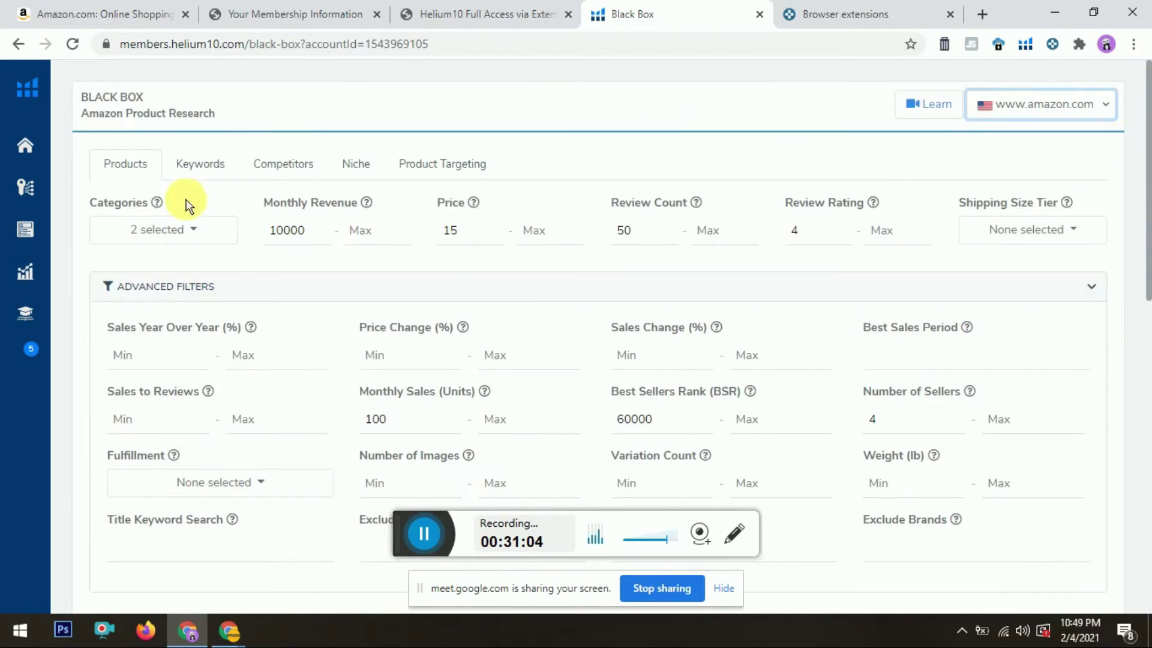
left_click(187, 229)
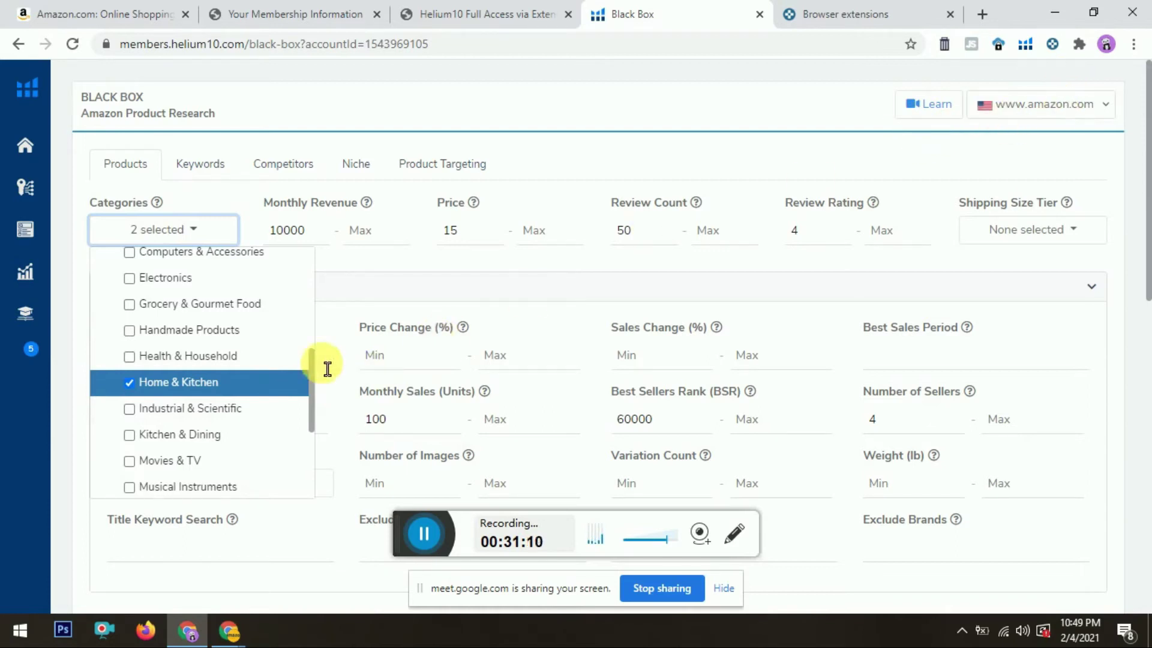
left_click_drag(312, 368, 312, 290)
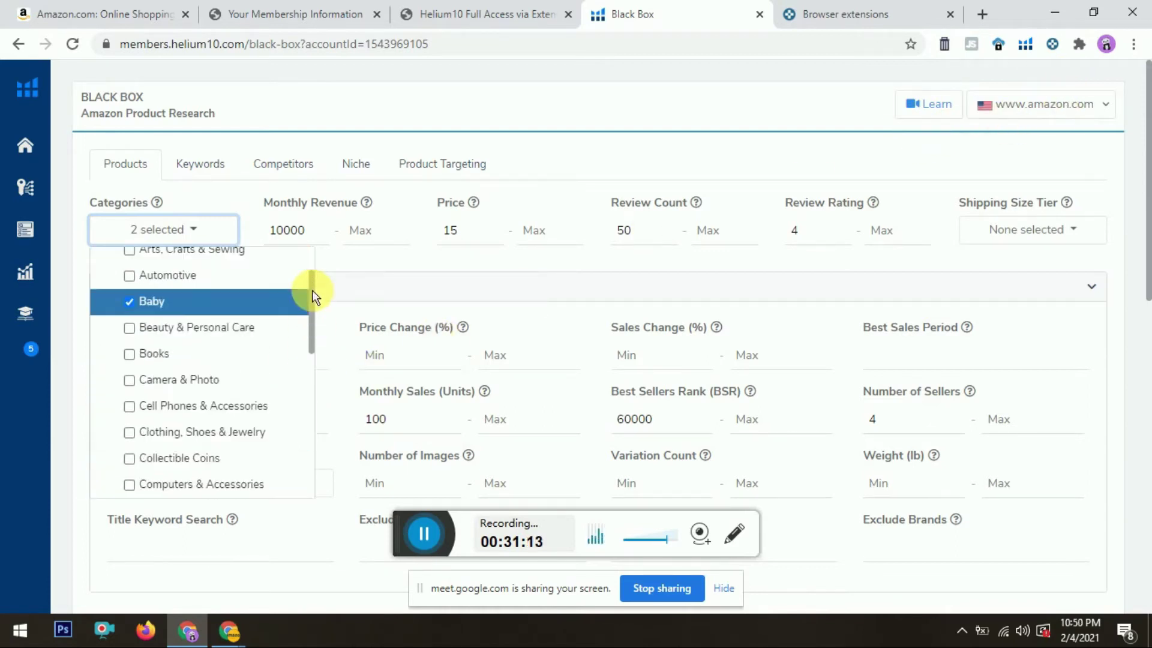
left_click(363, 280)
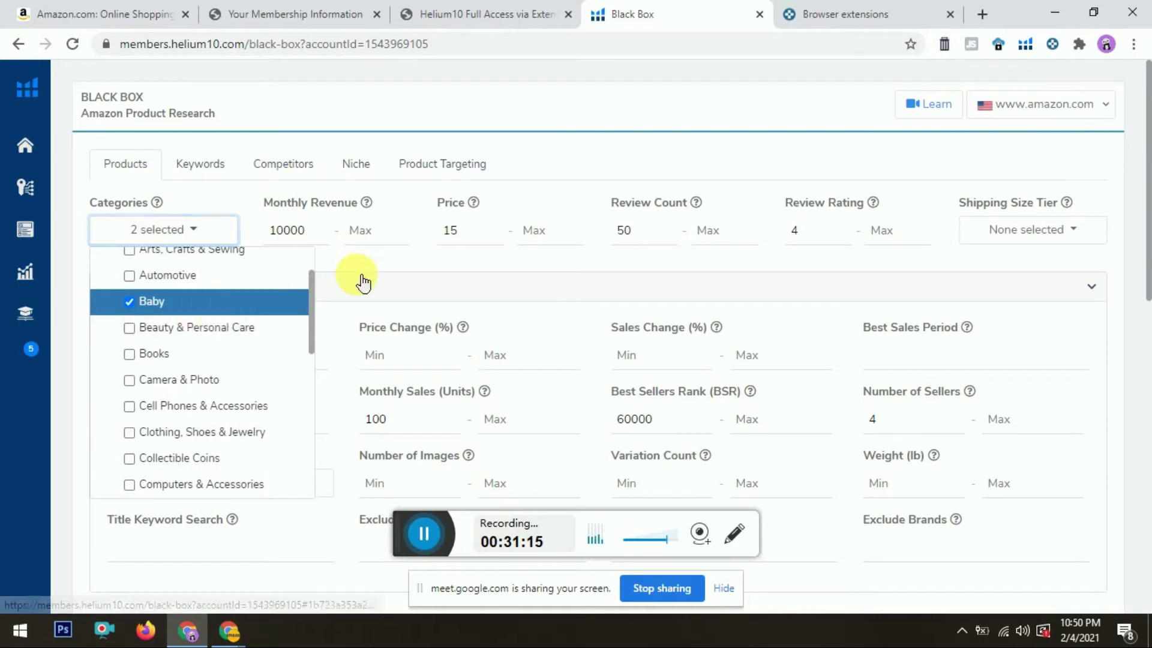
left_click(363, 280)
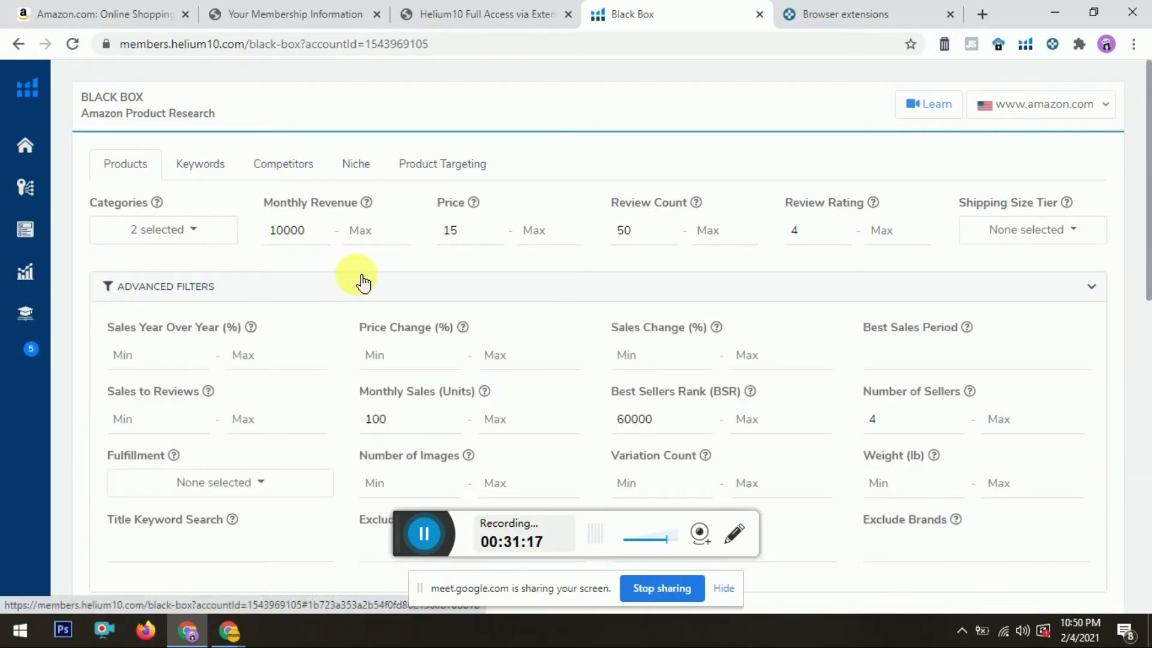
double_click(286, 239)
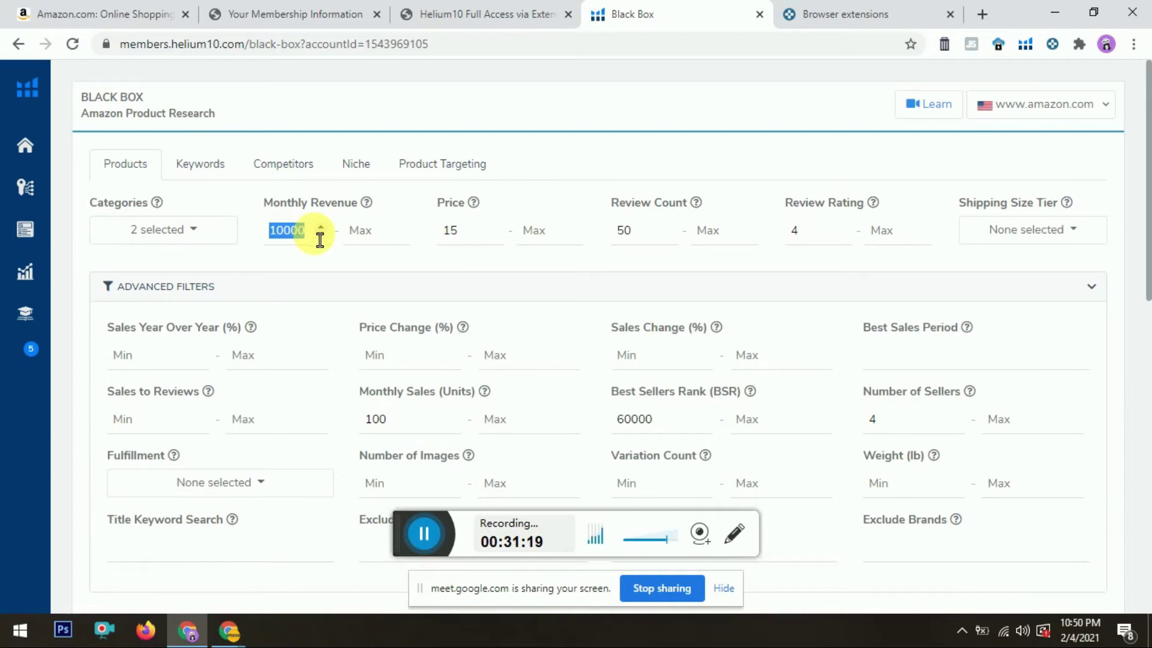
left_click(451, 229)
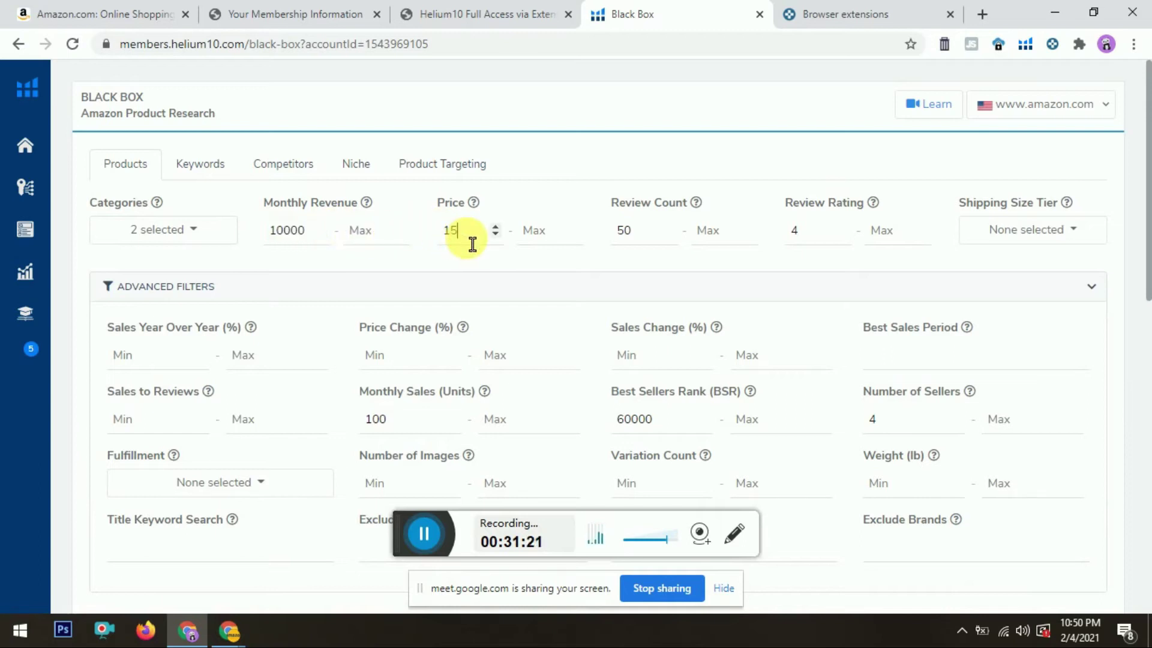
left_click(645, 250)
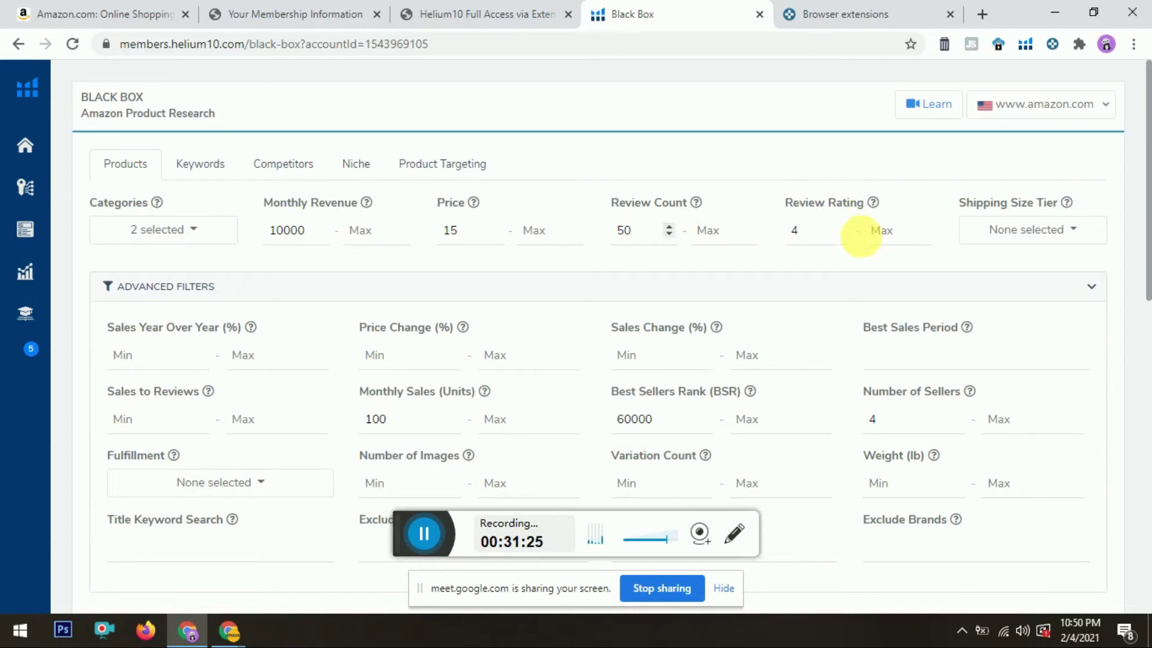
left_click(823, 250)
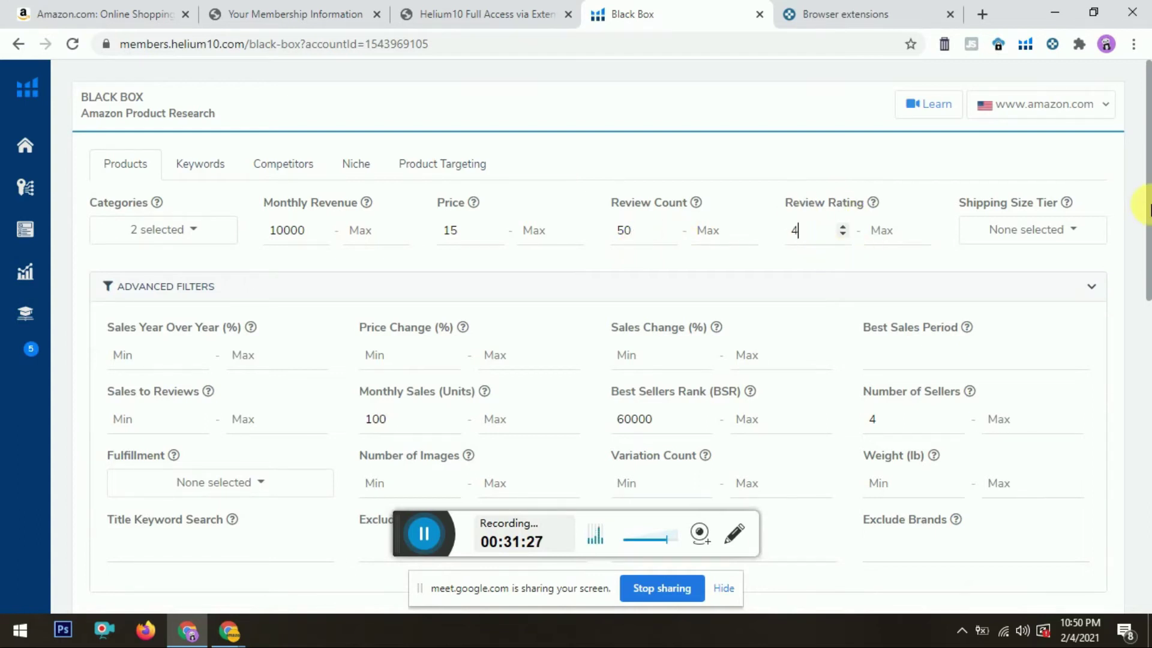
scroll(1149, 282, "down", 3)
left_click_drag(1149, 282, 1147, 316)
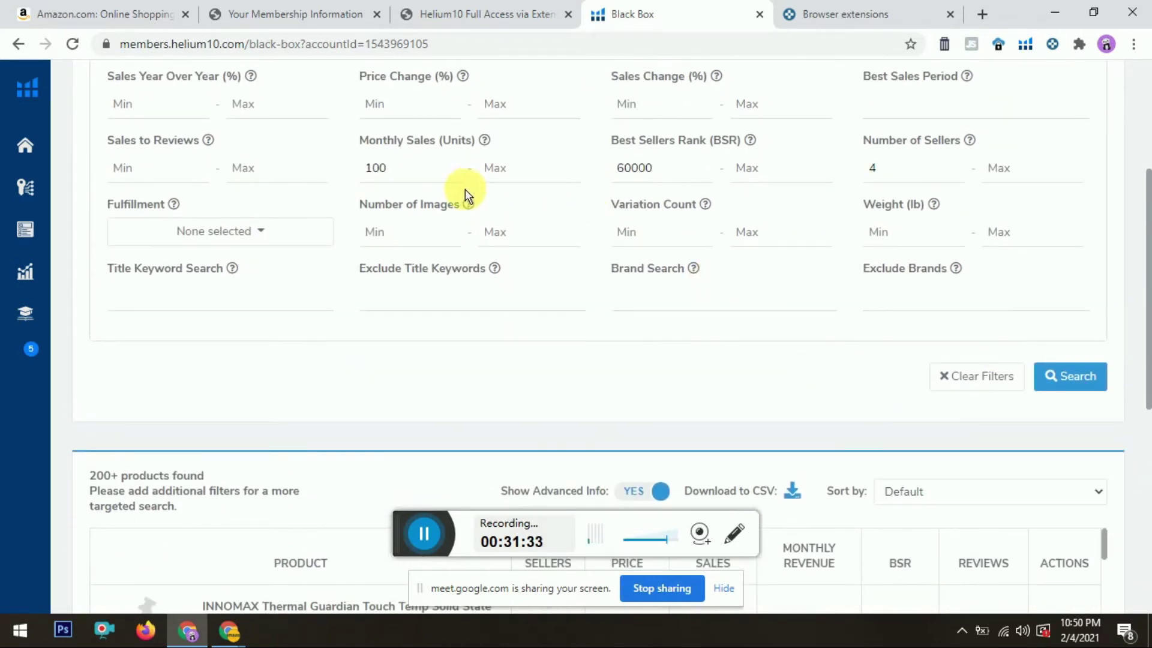
left_click(412, 183)
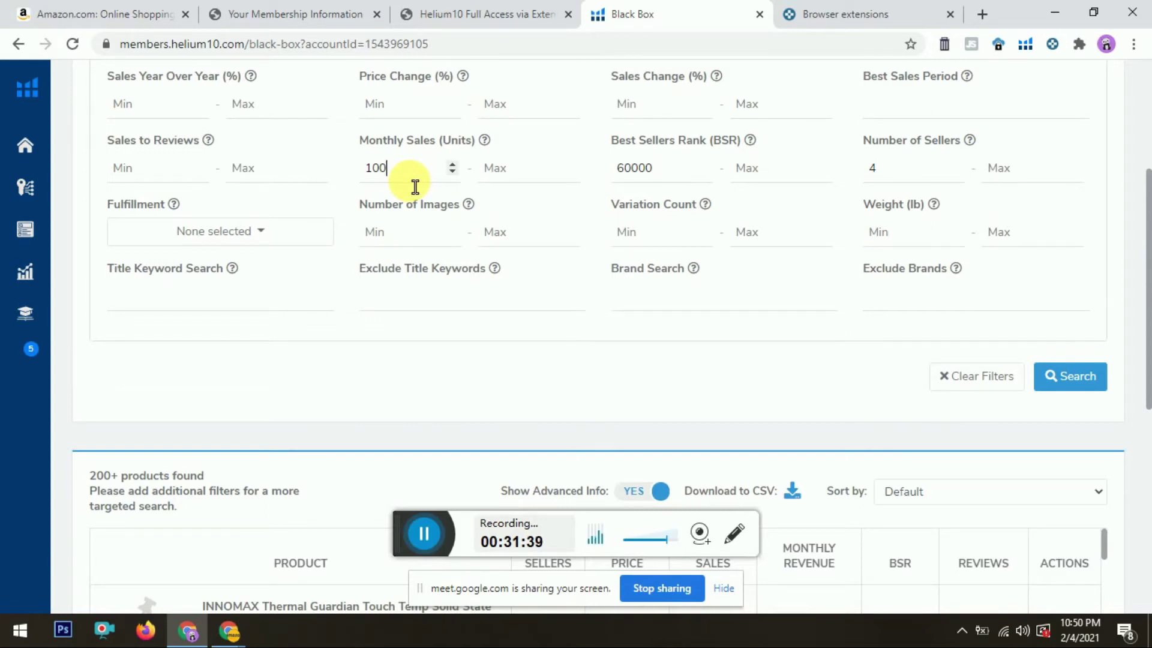
left_click_drag(666, 185, 625, 186)
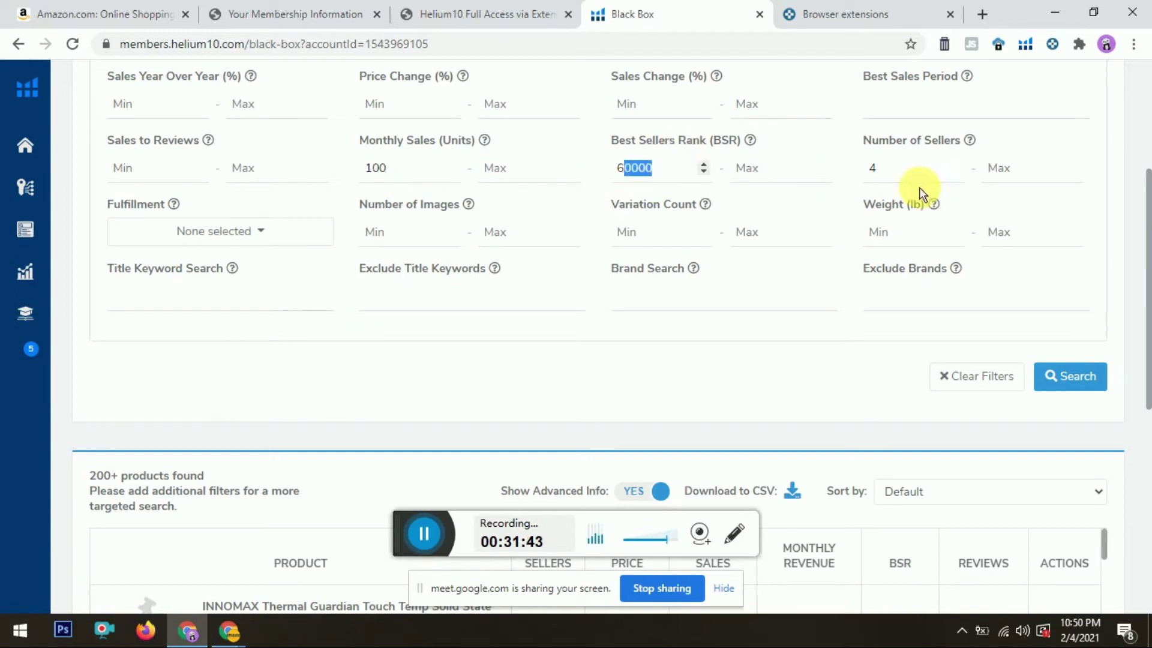
left_click(904, 175)
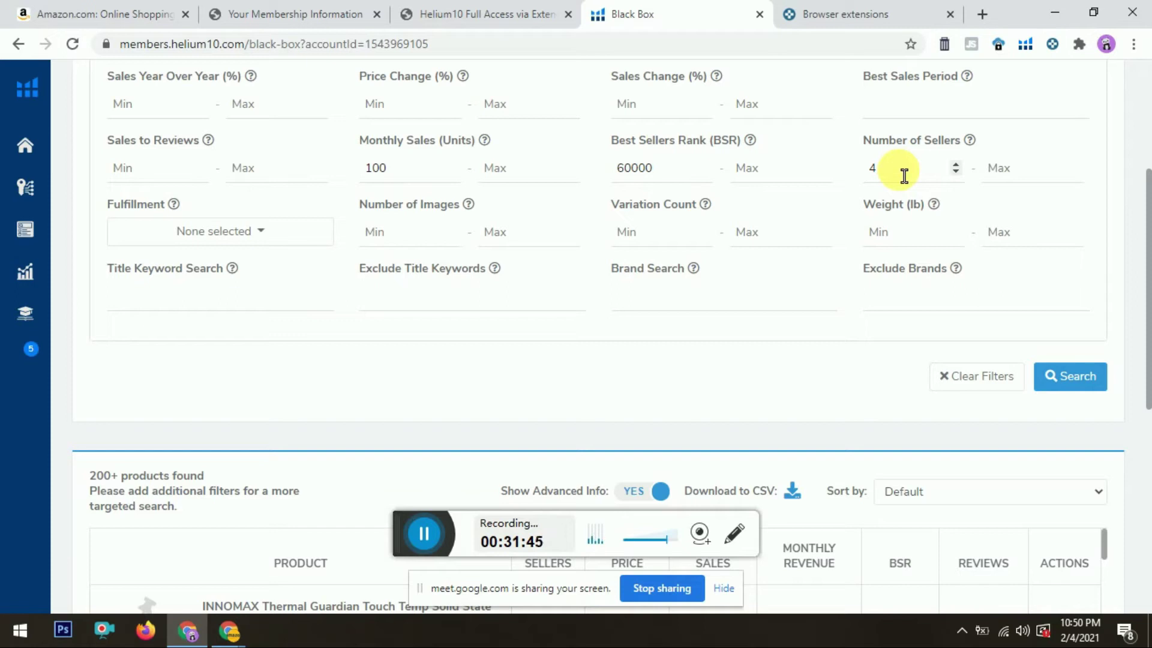
left_click_drag(1149, 217, 1148, 342)
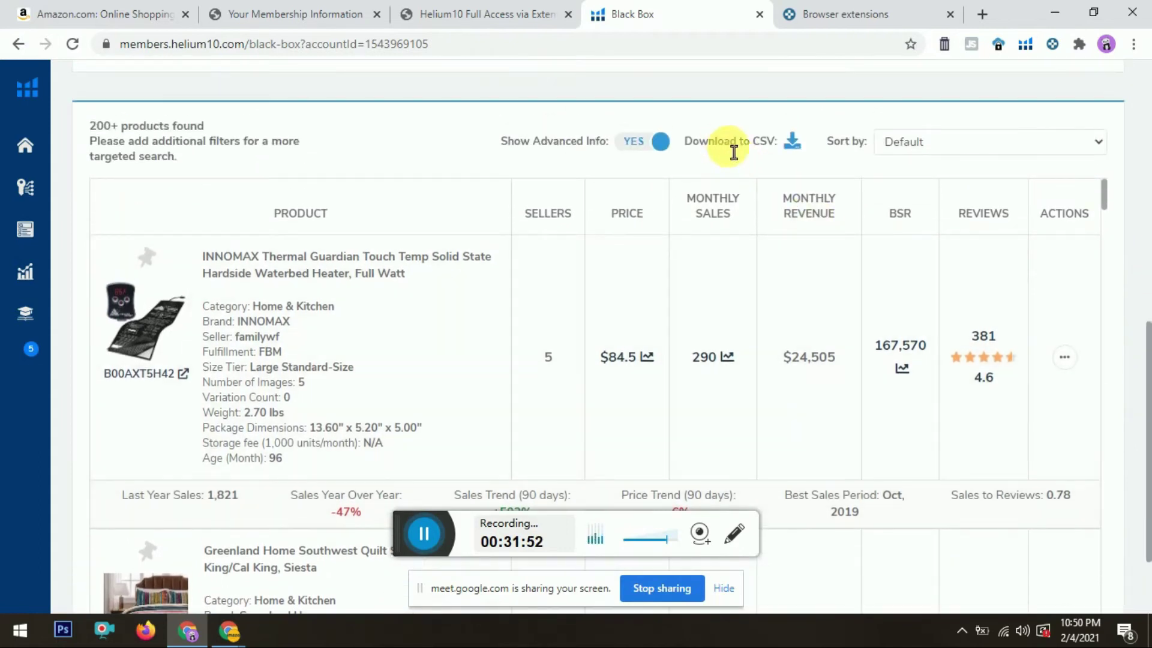
Step: Download the Black Box results as CSV and highlight the top product's category and seller
left_click(792, 142)
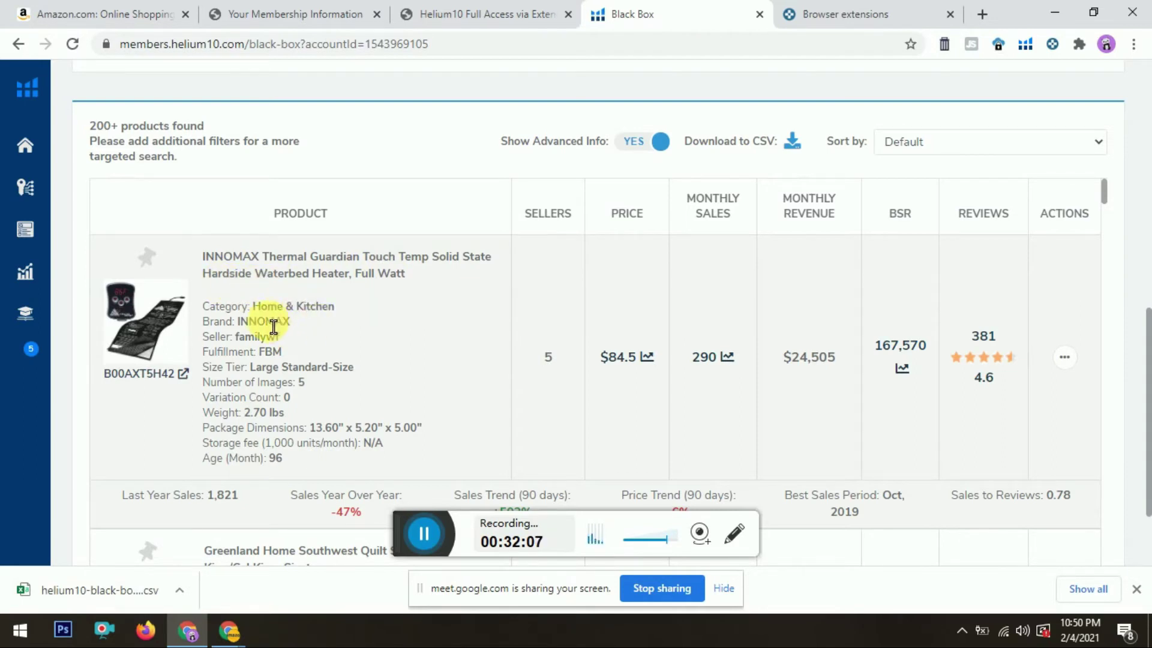
left_click_drag(253, 307, 324, 322)
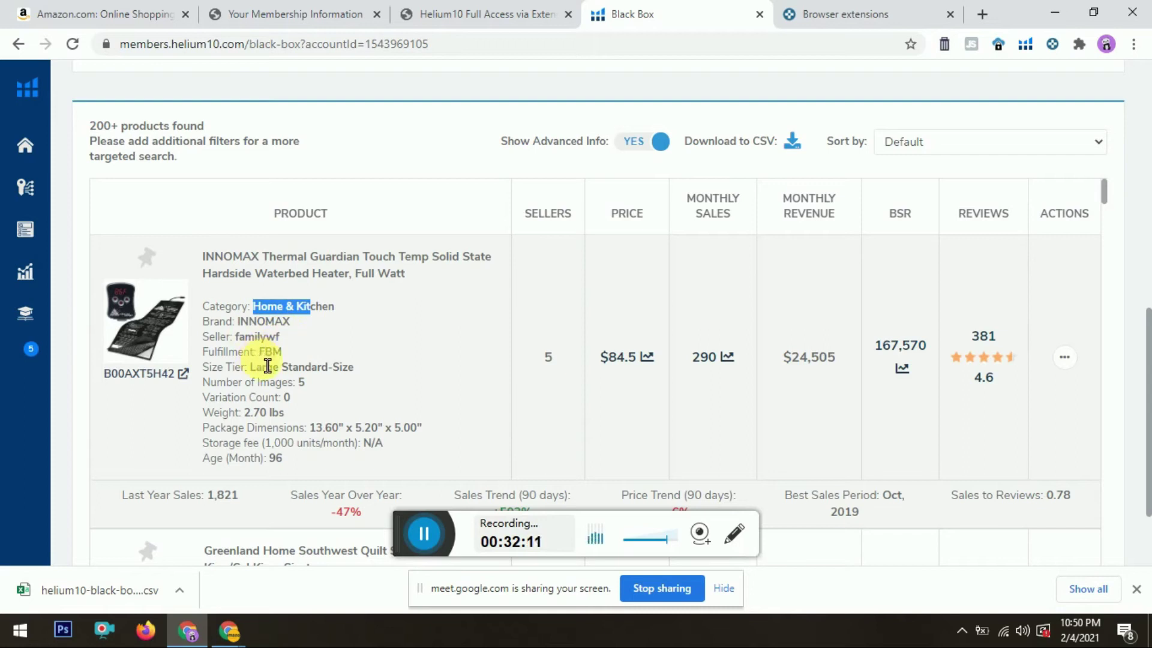
double_click(257, 337)
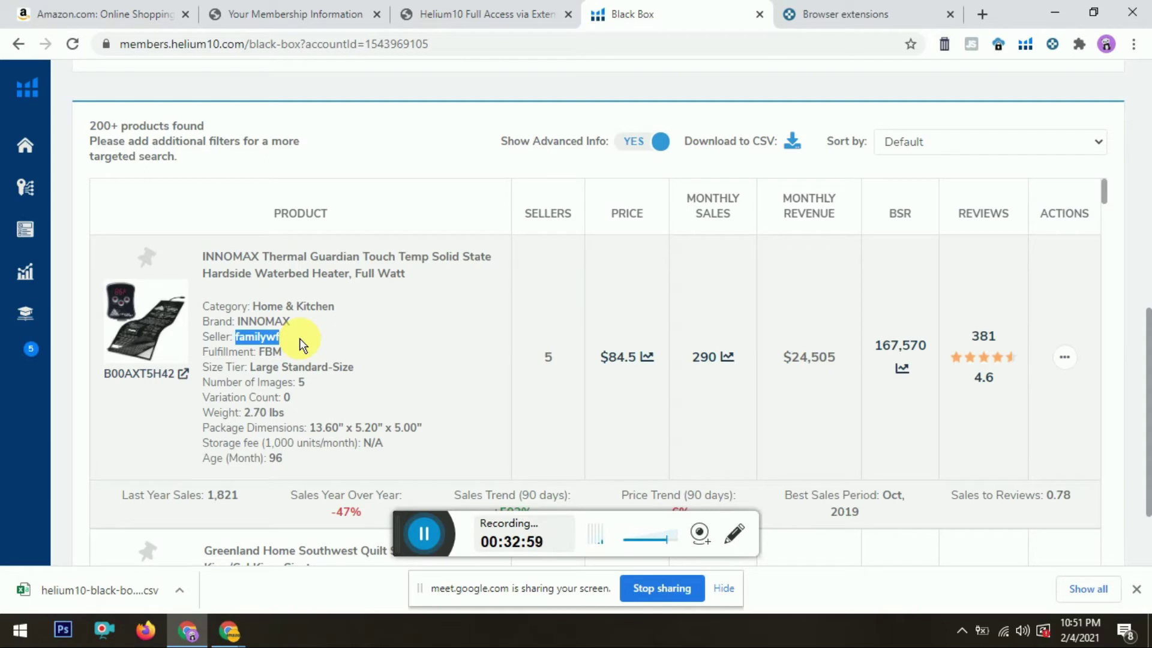
Step: Note the first product's FBM fulfillment, then set Fulfillment to FBA and rerun the search
double_click(270, 352)
left_click_drag(1149, 375, 1145, 250)
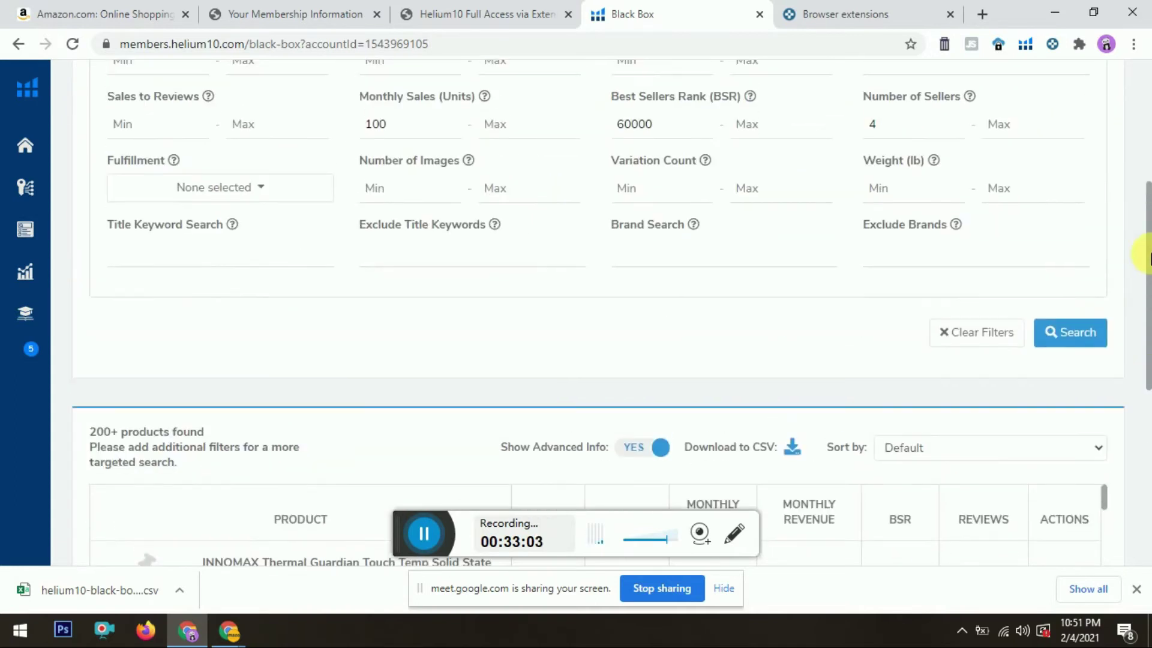
left_click(217, 187)
left_click(157, 250)
left_click(368, 378)
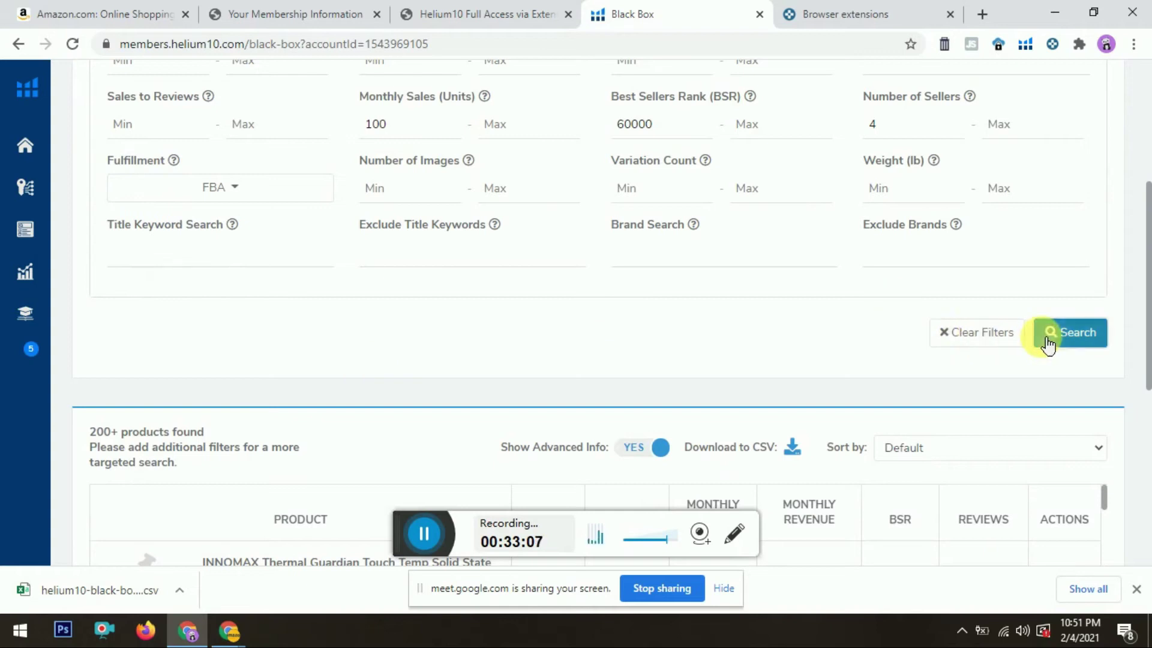
left_click(1051, 330)
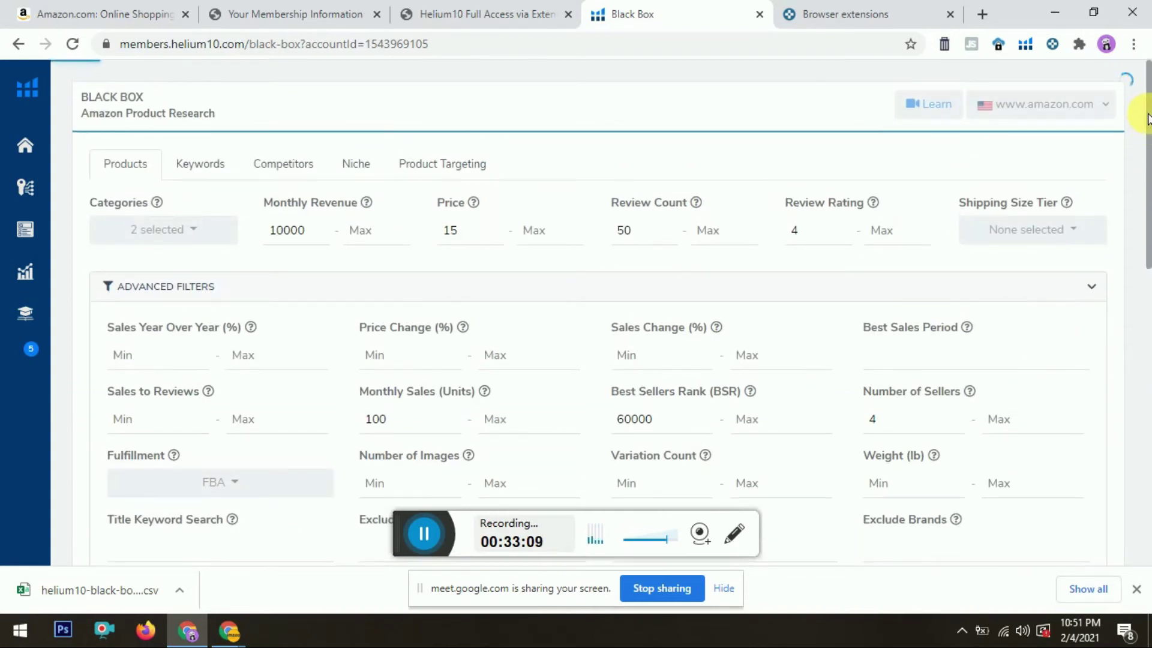
Step: Highlight the Hario Syphon Adaptor's category, seller, image count and 0 variations
left_click_drag(1147, 117, 1147, 387)
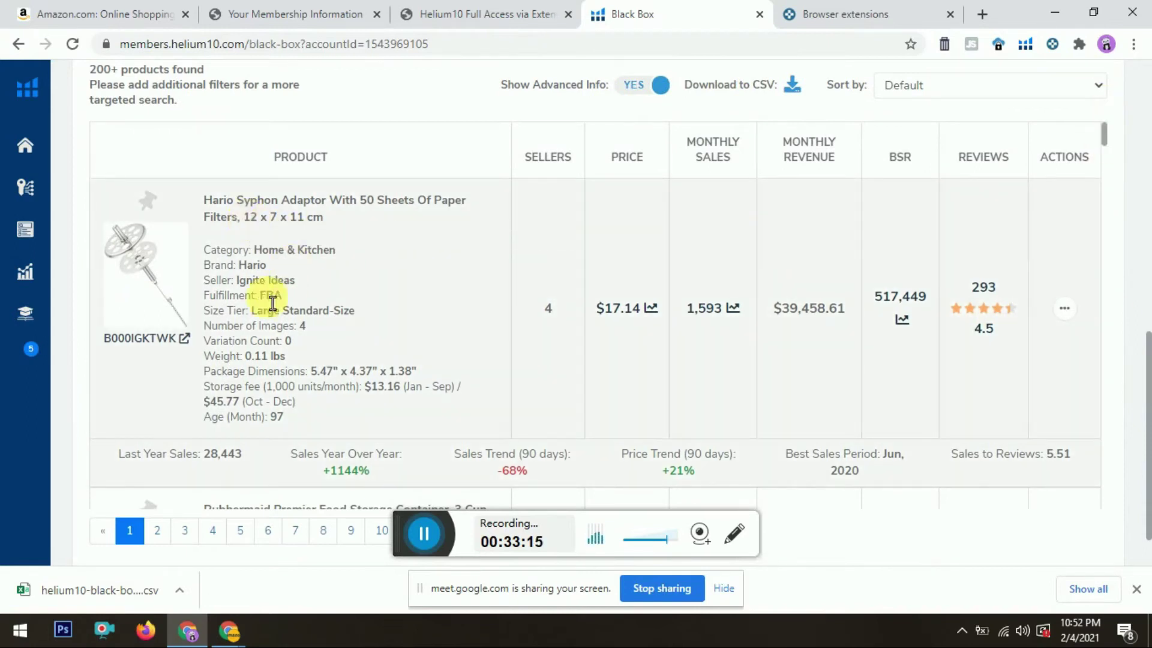
left_click_drag(263, 250, 323, 250)
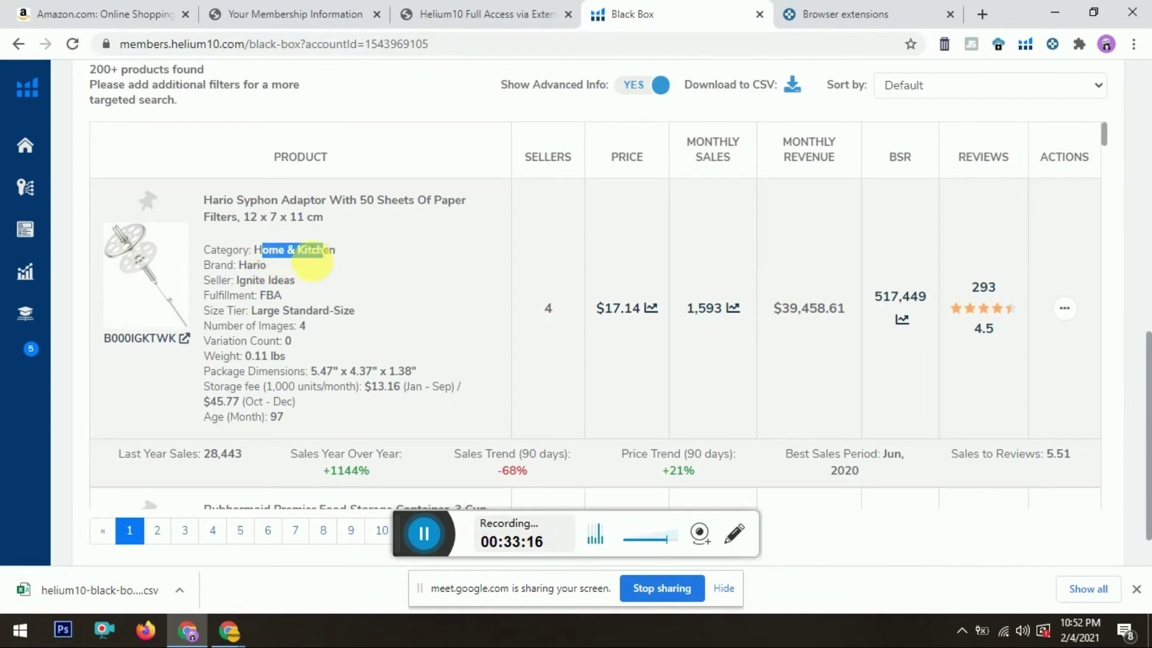
left_click_drag(236, 281, 301, 281)
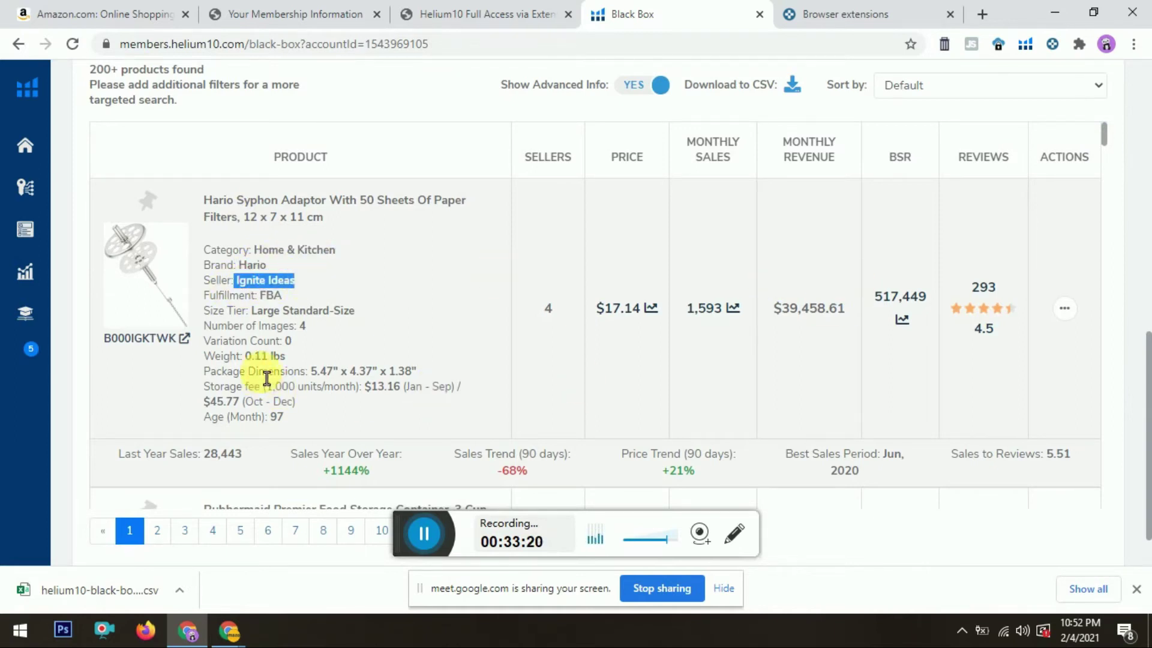
double_click(306, 329)
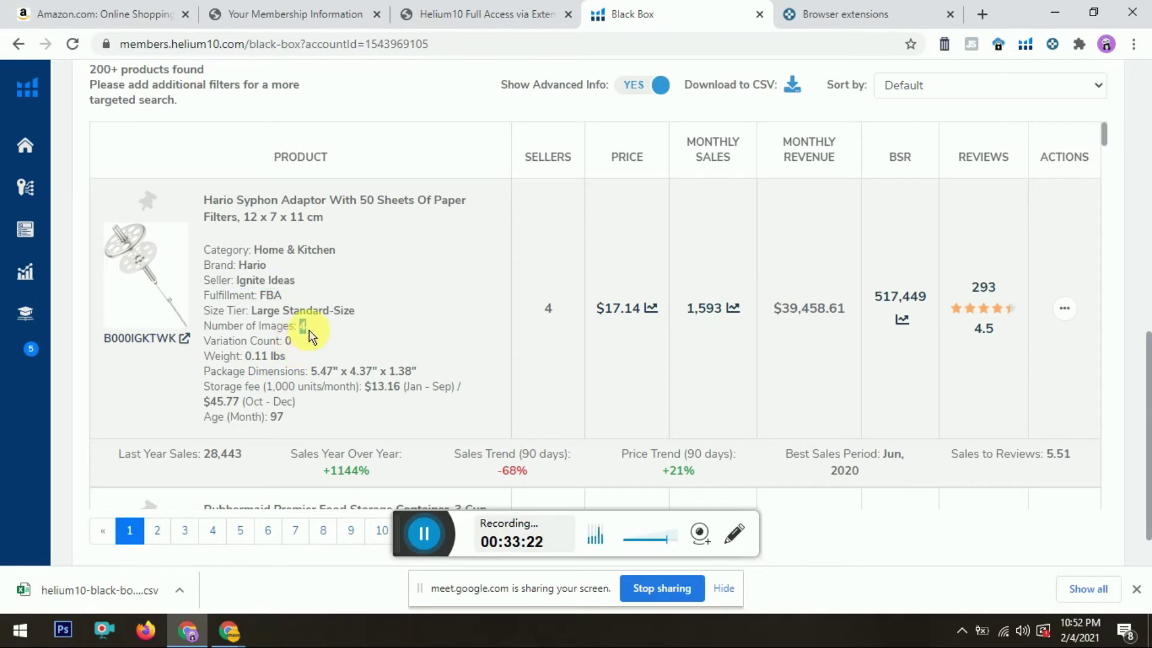
double_click(299, 342)
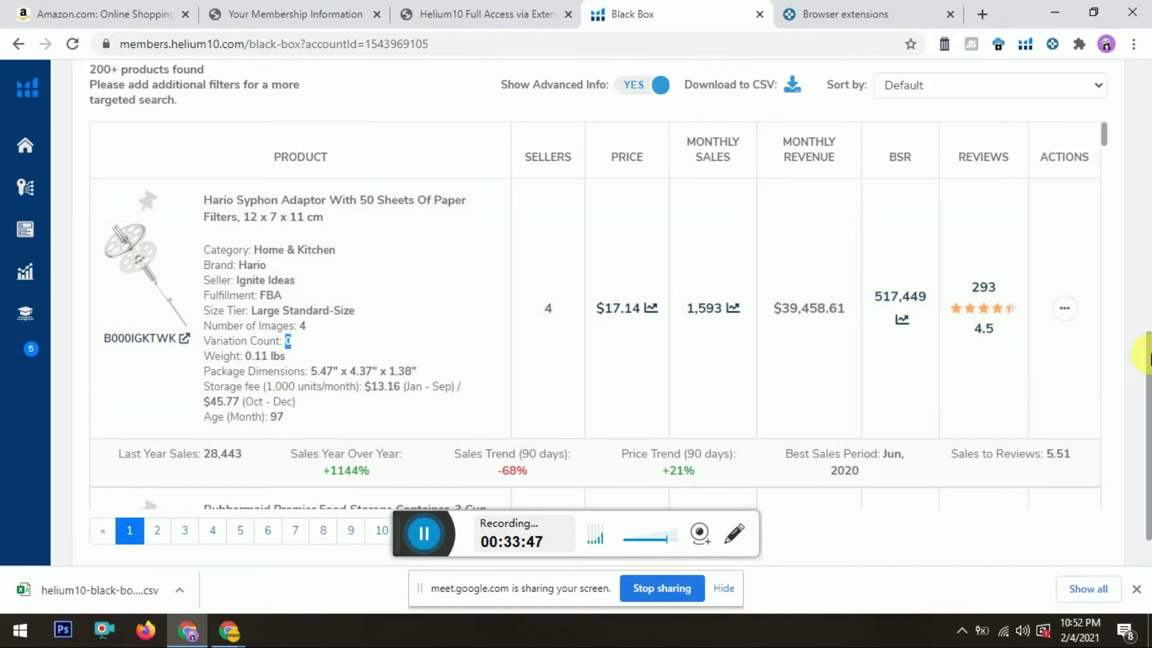
left_click_drag(1149, 359, 1149, 396)
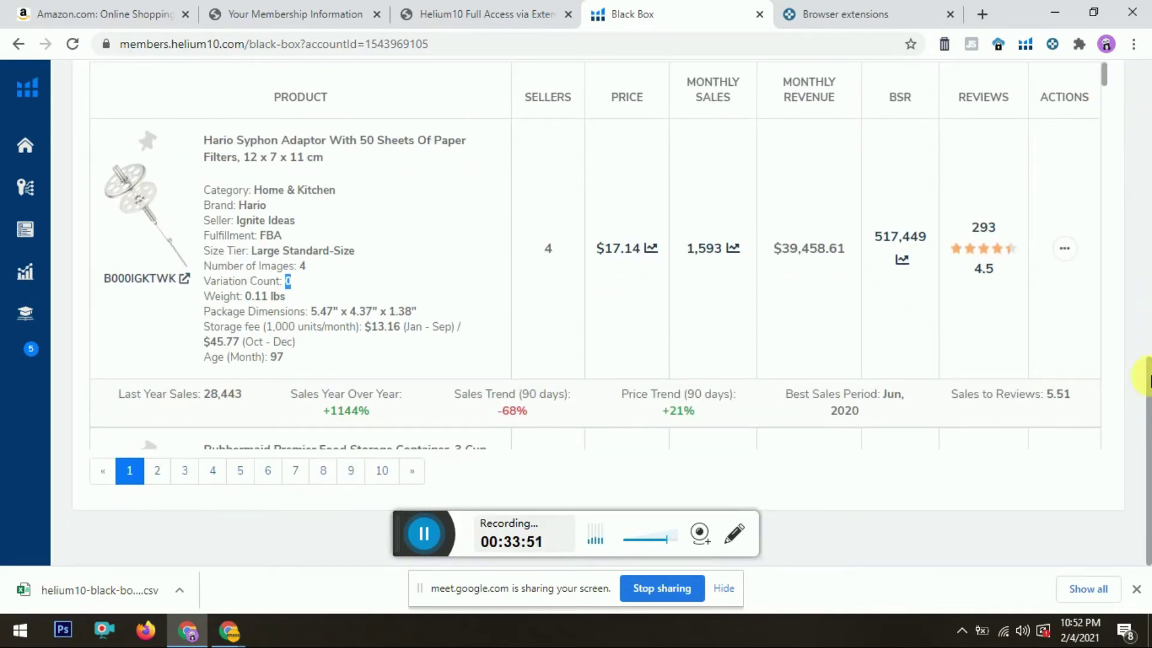
scroll(1150, 393, "up", 1)
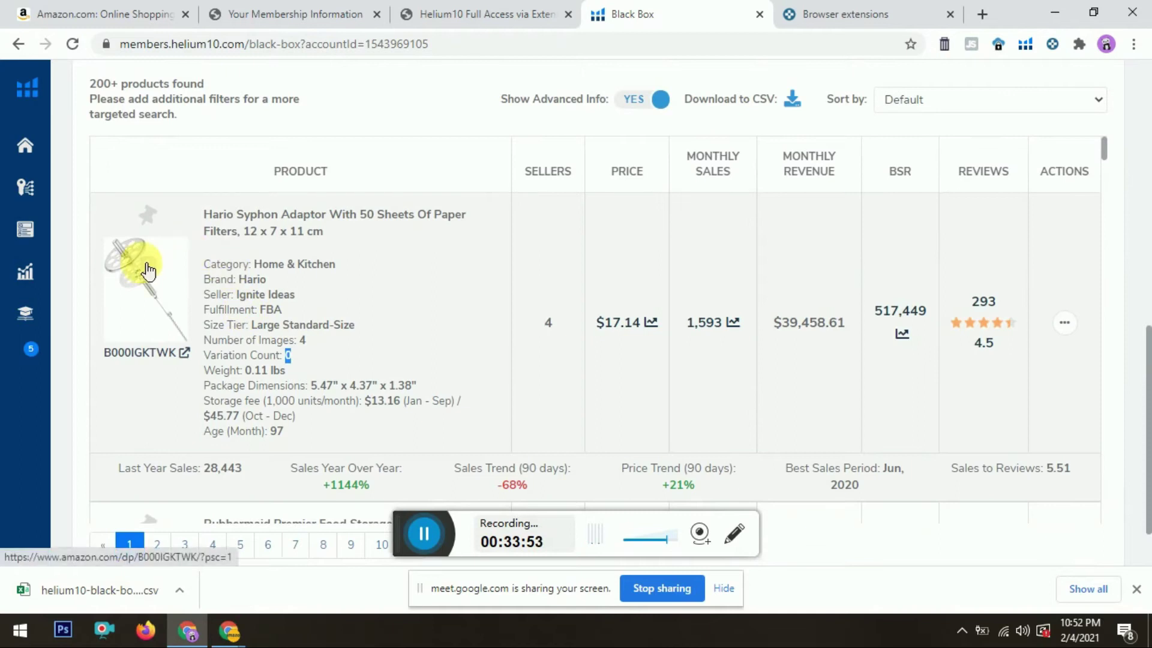
Step: View the Hario Syphon Adaptor's Amazon listing ($17.15, 294 ratings), then go back to Black Box
left_click(142, 262)
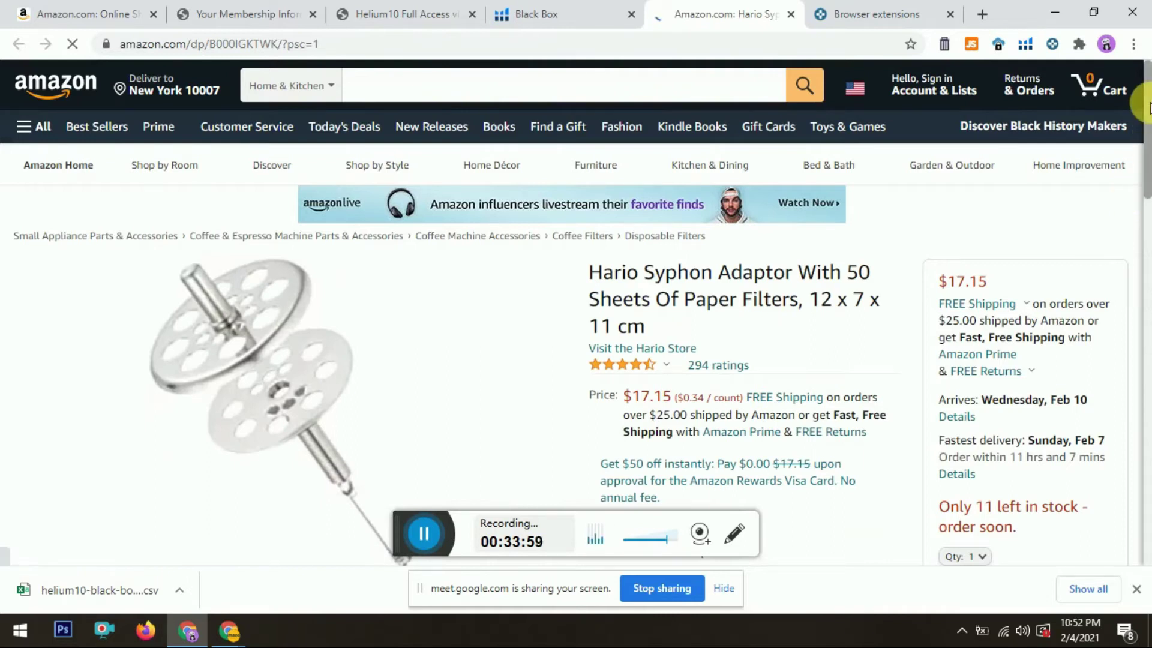
scroll(1149, 108, "down", 3)
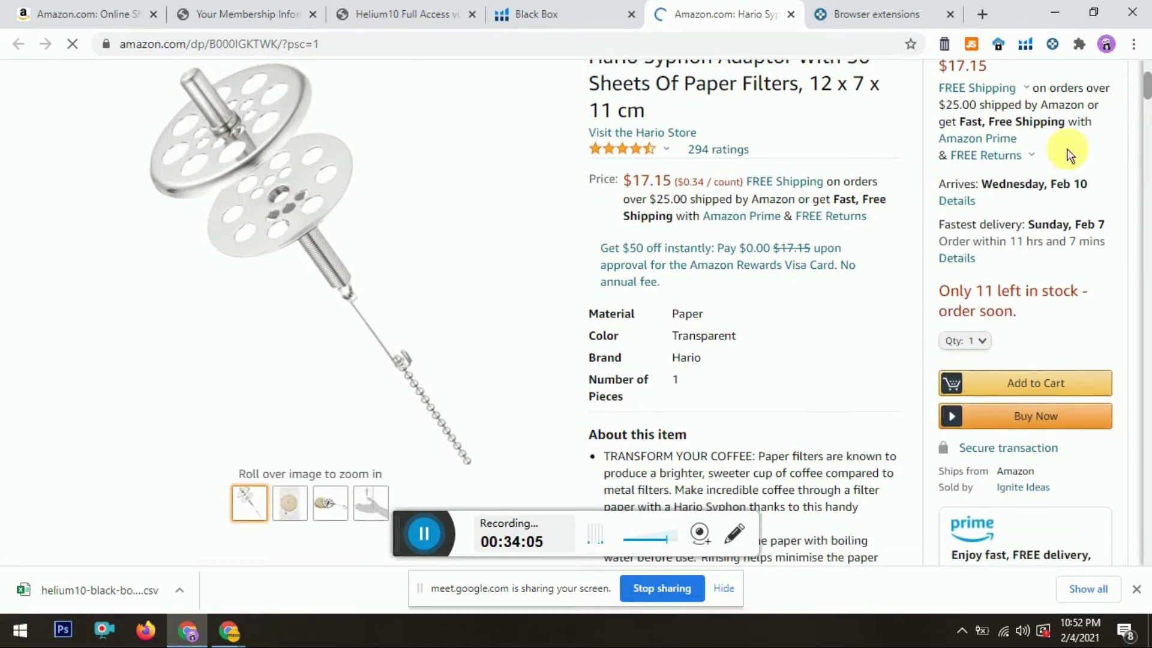
left_click(556, 9)
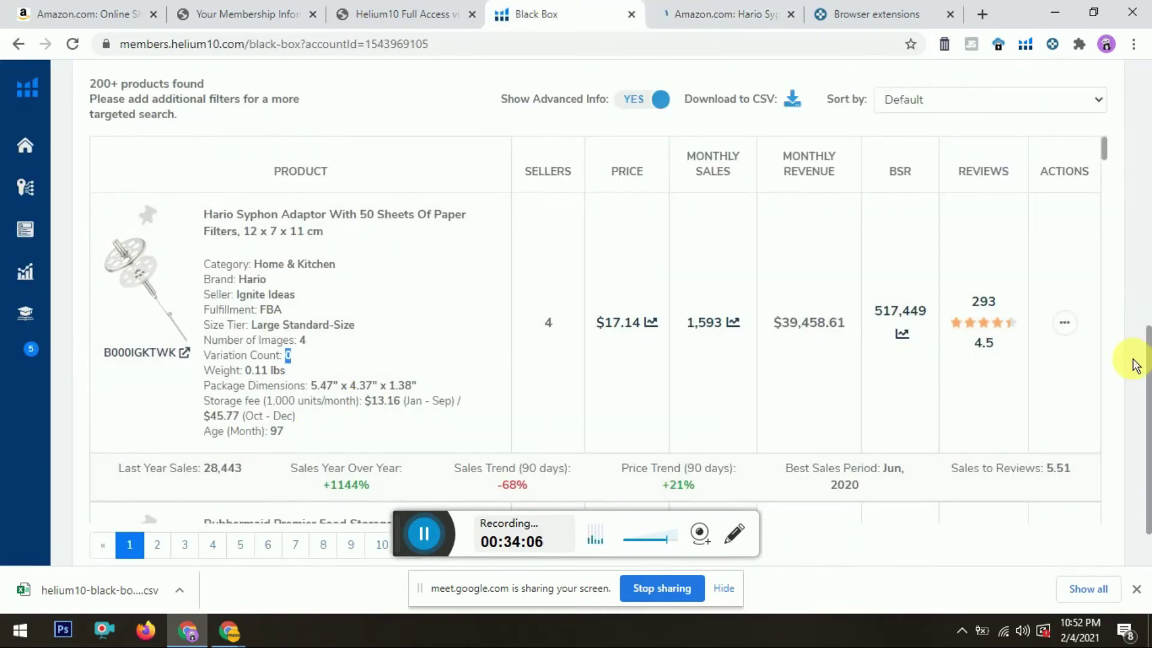
Step: Scroll page 1 down to the Tribeca Living flannel sheet set, then go to page 2
left_click_drag(1103, 151, 1108, 261)
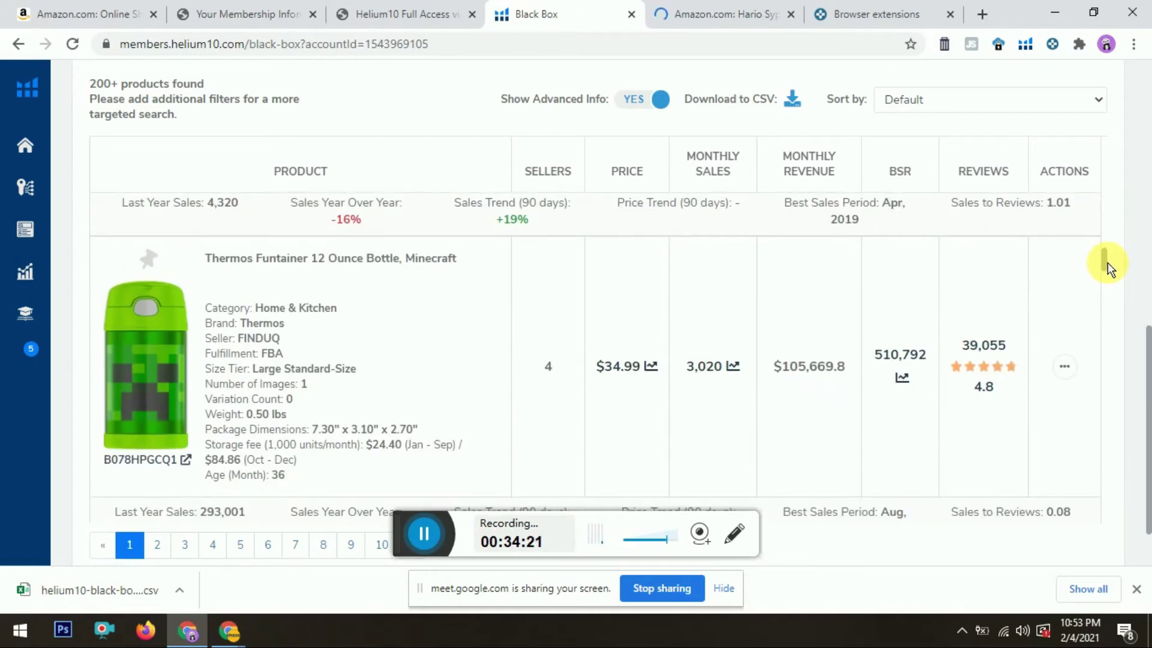
left_click_drag(1107, 262, 1108, 282)
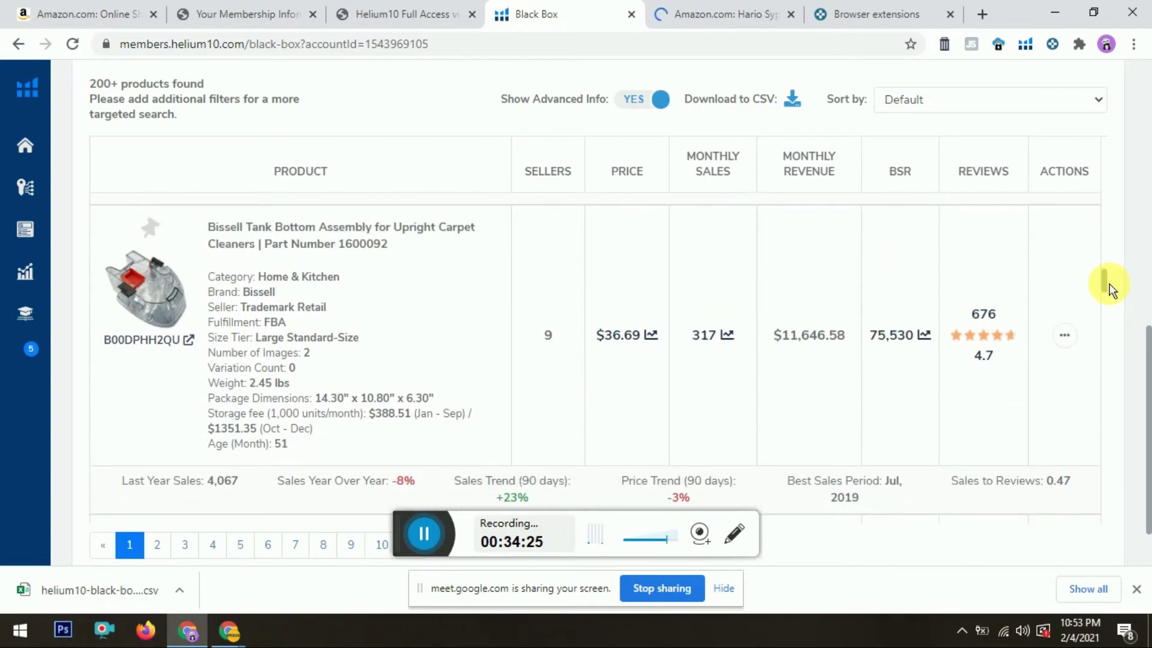
left_click_drag(1110, 288, 1116, 380)
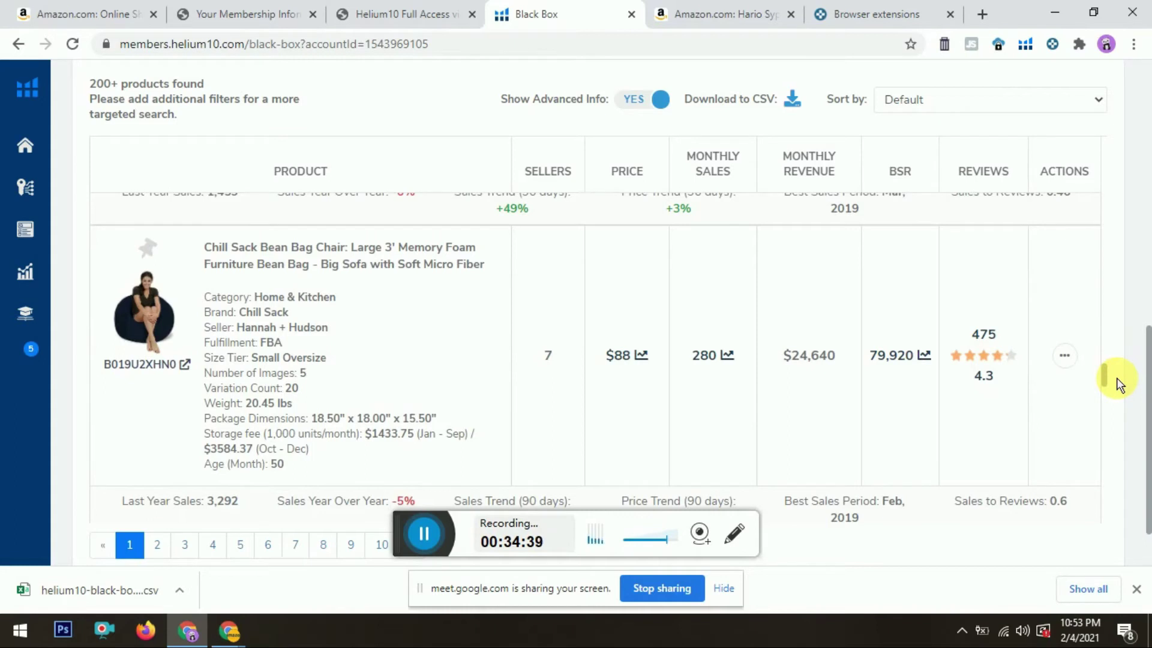
left_click_drag(1117, 380, 1117, 397)
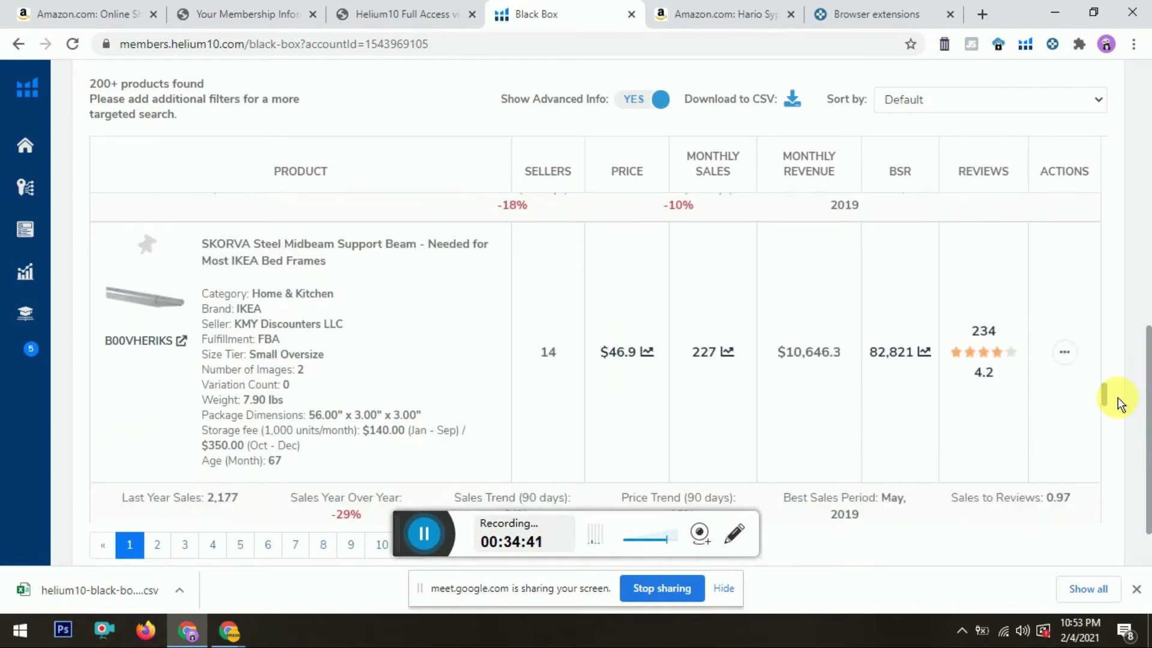
left_click_drag(1118, 397, 1108, 466)
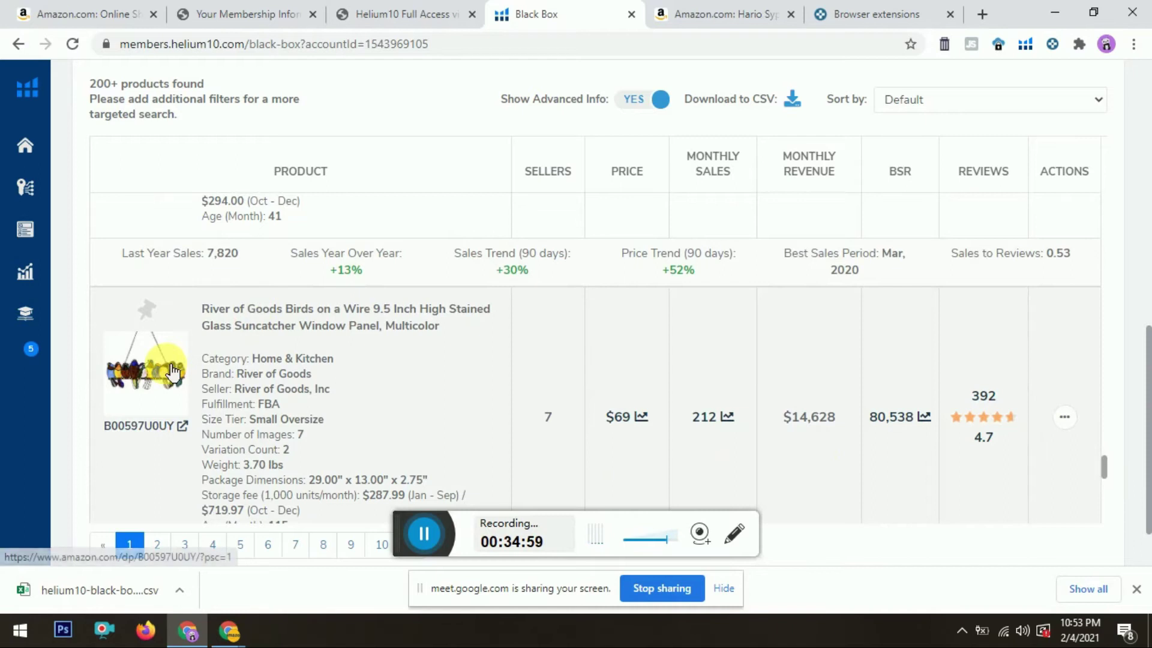
left_click_drag(1108, 467, 1107, 505)
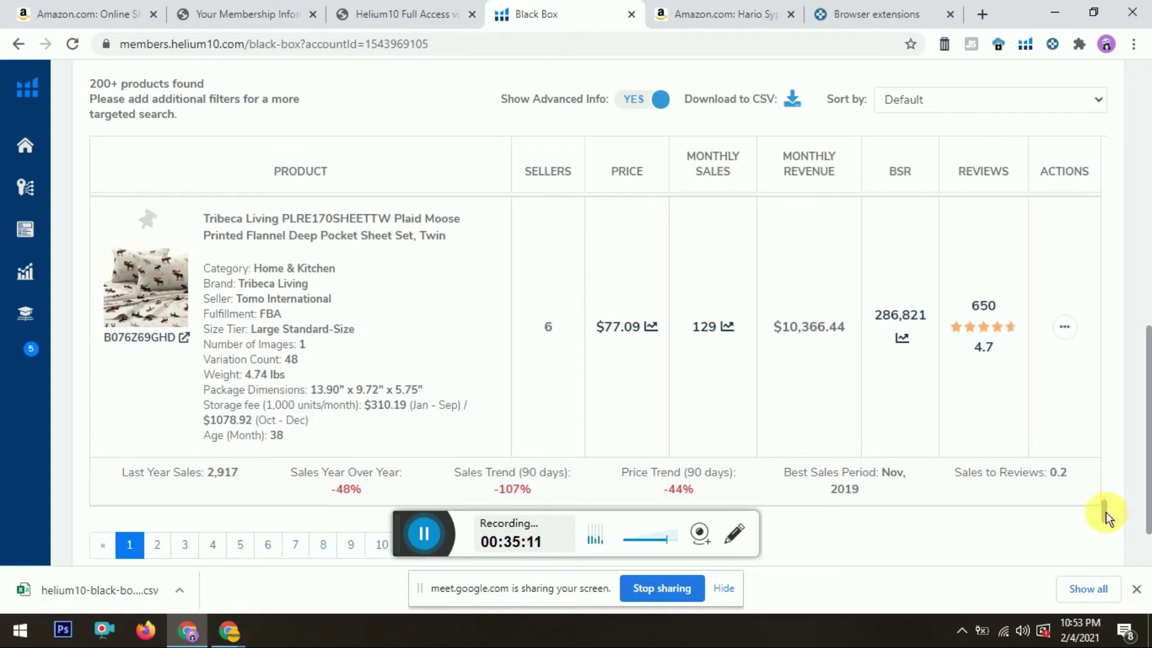
left_click_drag(1150, 431, 1150, 463)
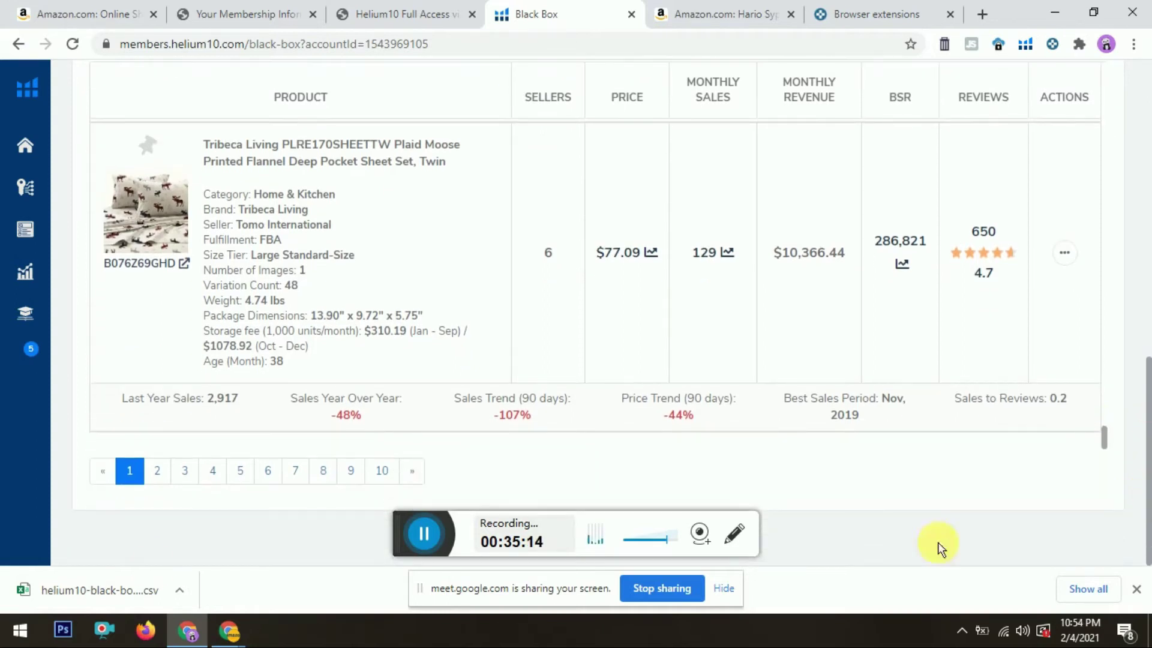
left_click(167, 478)
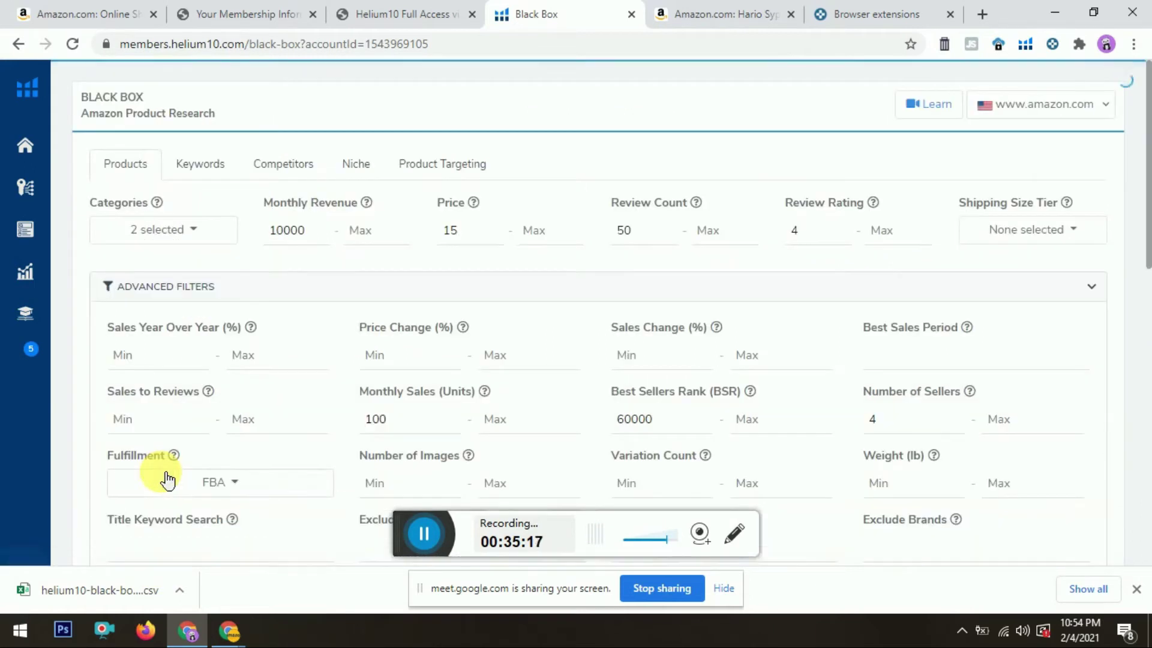
Step: View the Woven Nook pillow cover's Amazon listing, select its brand name, then close that listing
left_click_drag(1149, 157, 1149, 401)
left_click_drag(1106, 231, 1107, 252)
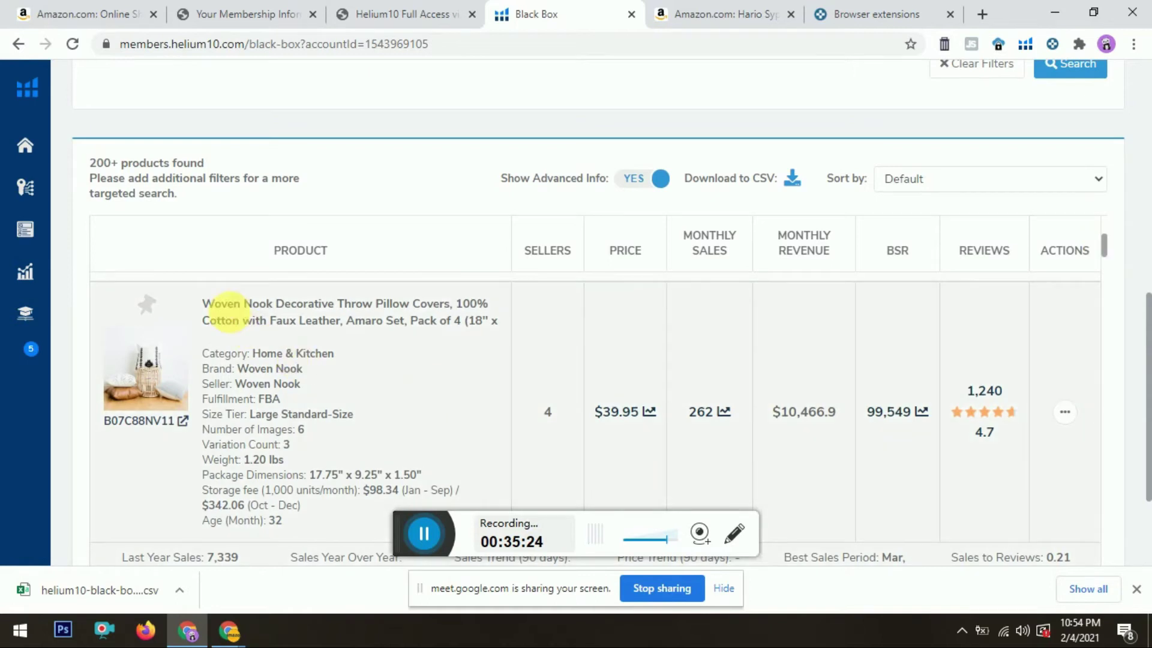
left_click(157, 396)
left_click(757, 6)
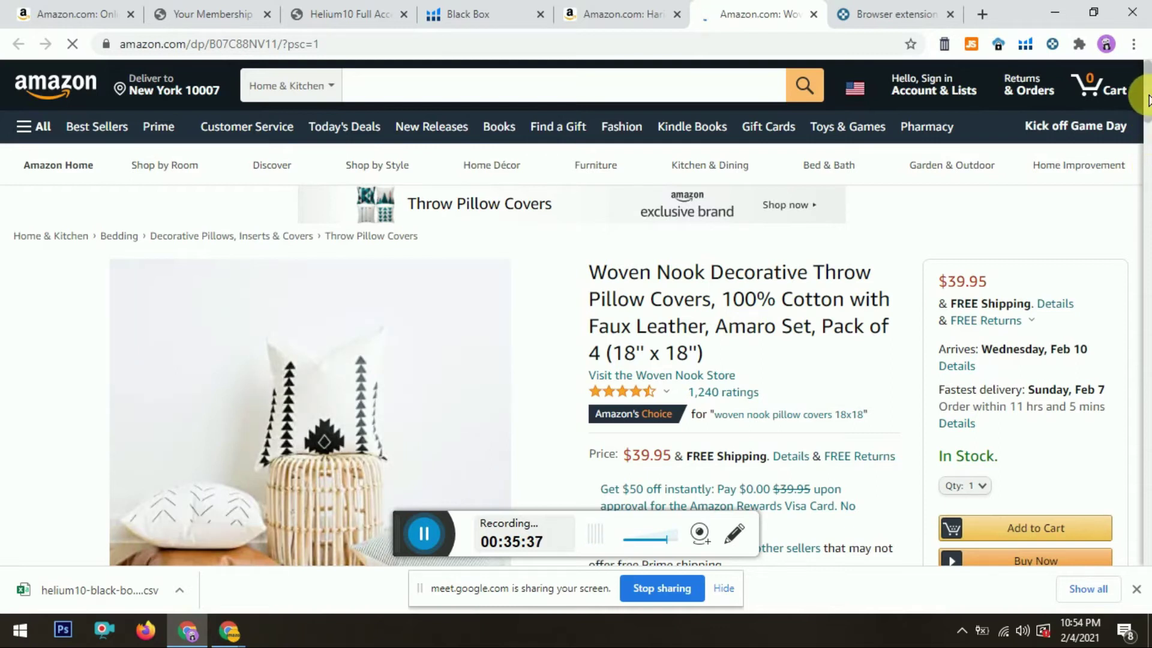
left_click(624, 9)
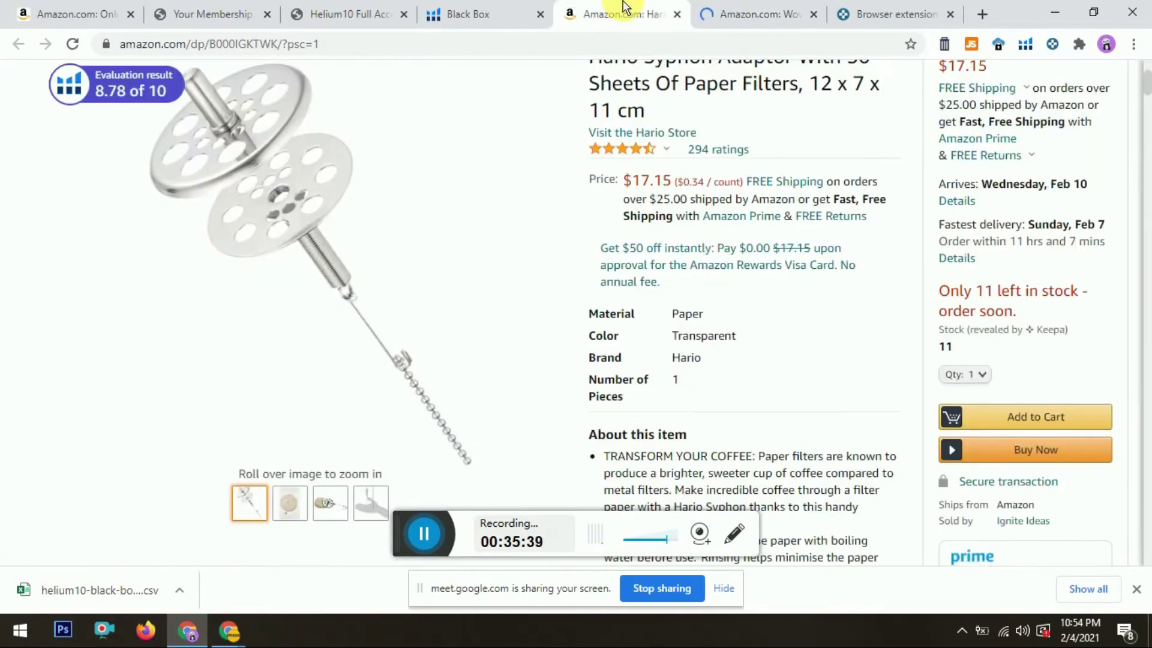
left_click(501, 12)
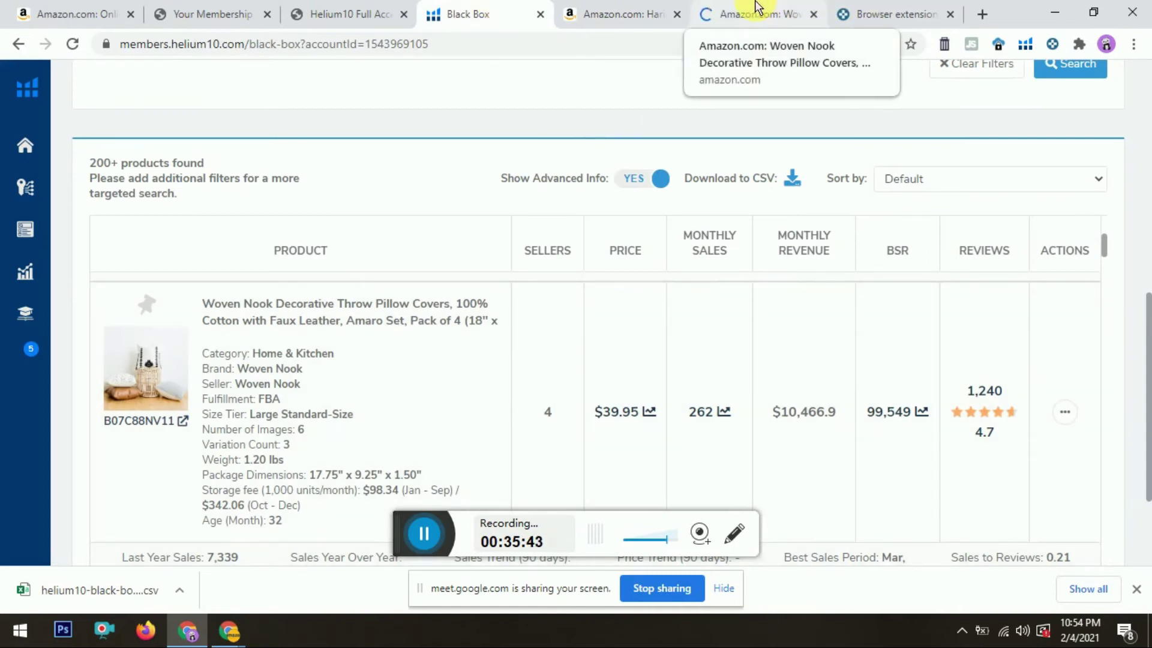
left_click_drag(238, 369, 303, 369)
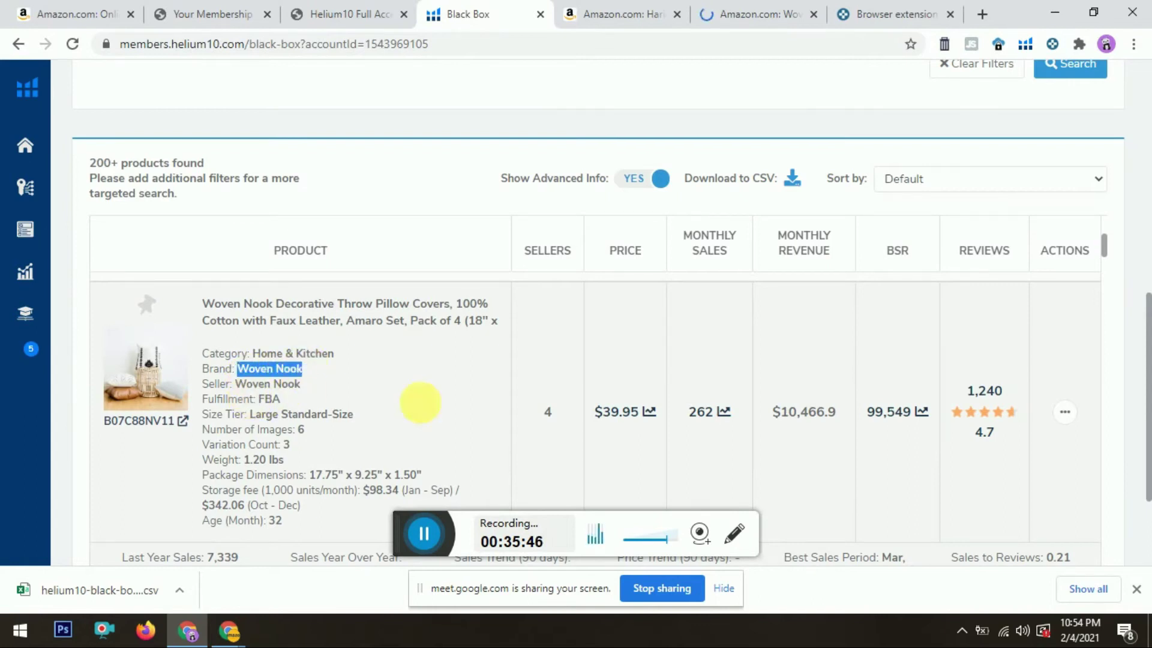
left_click(420, 402)
left_click(814, 16)
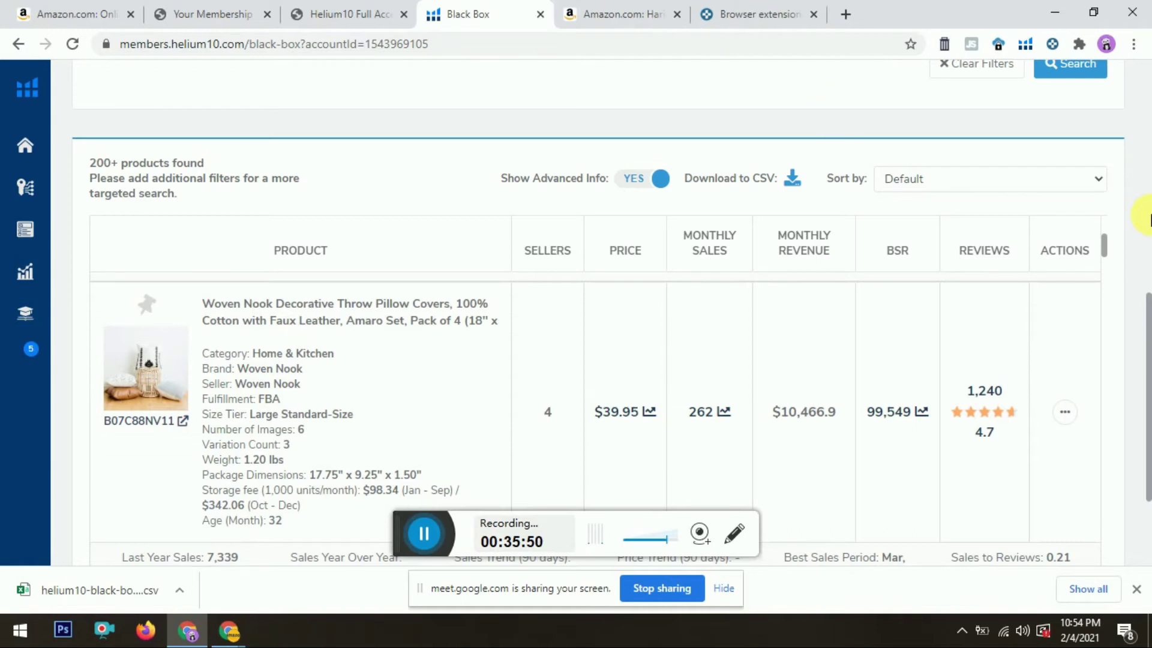
Step: Scroll to the TUMOVO barber wall art row and open its Amazon listing in a new tab
scroll(1106, 249, "down", 1)
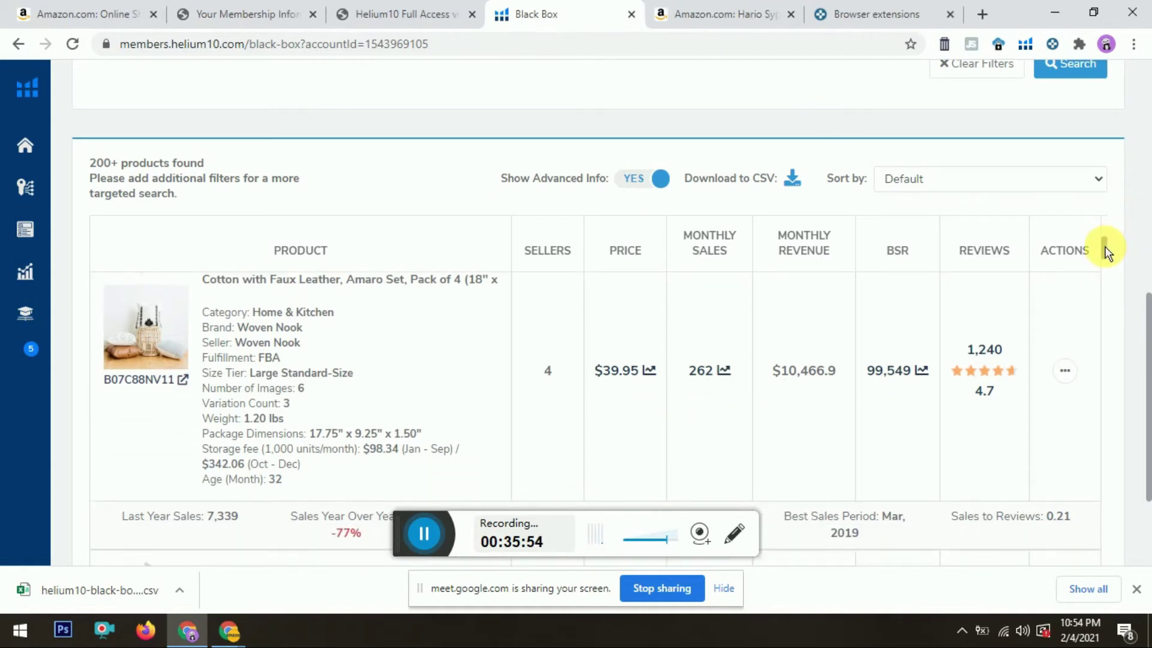
left_click_drag(1106, 249, 1123, 360)
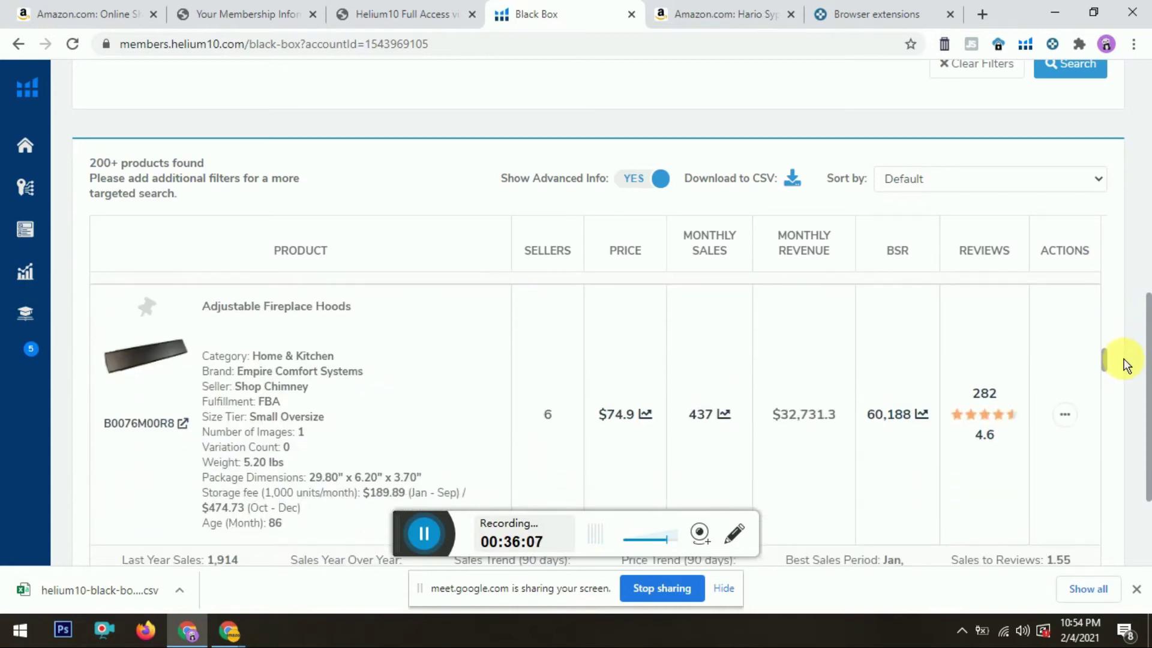
left_click_drag(1127, 366, 1132, 482)
scroll(1130, 400, "down", 1)
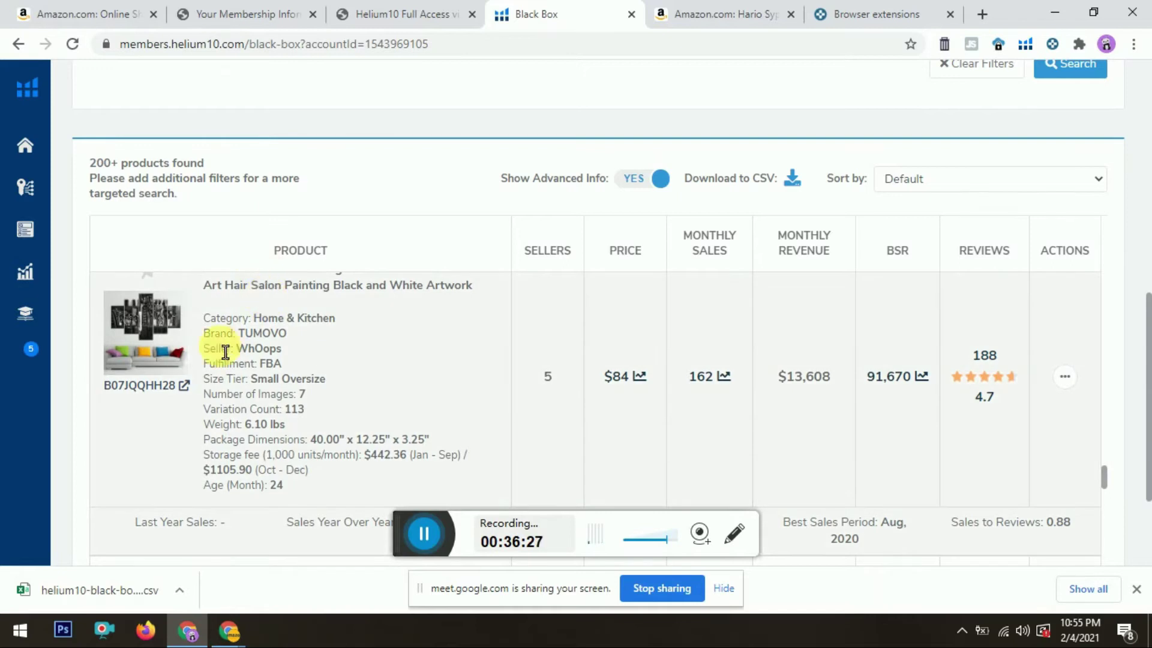
left_click(153, 366, "ctrl")
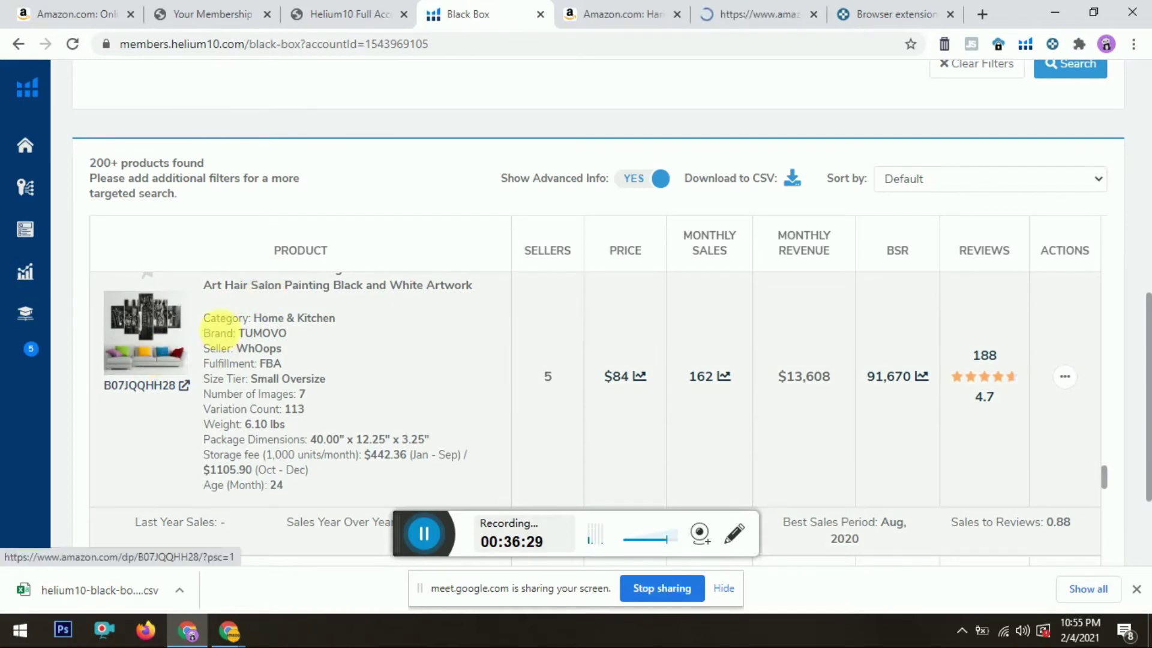
left_click(783, 8)
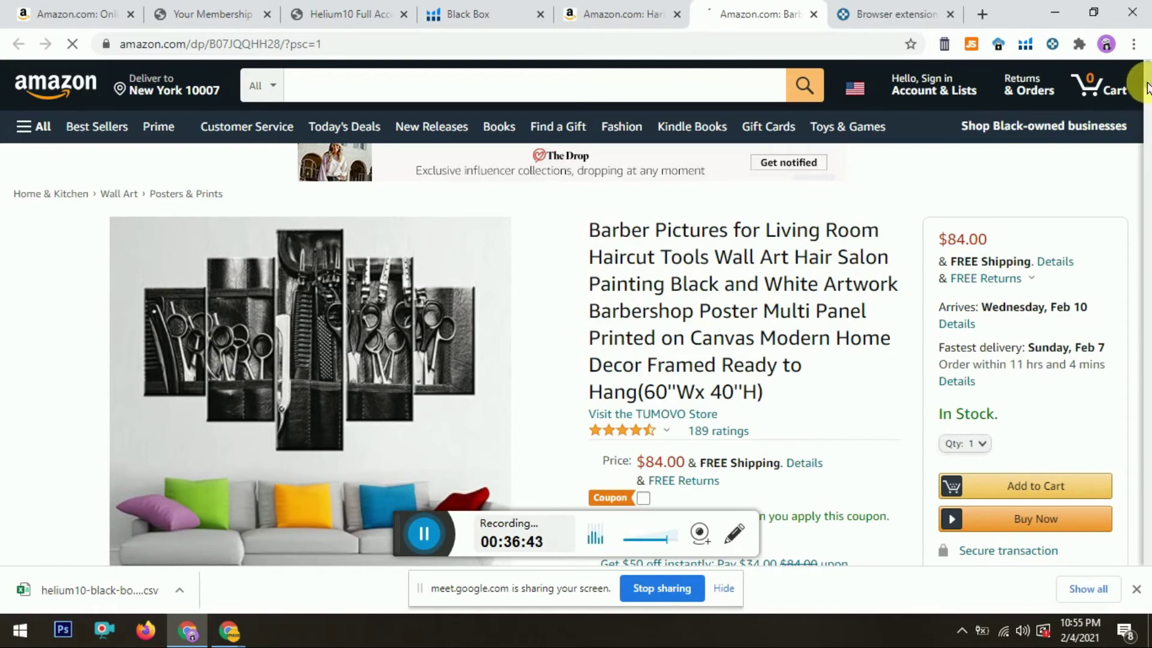
Step: Close the Hario Syphon Adaptor listing tab
scroll(1148, 99, "down", 4)
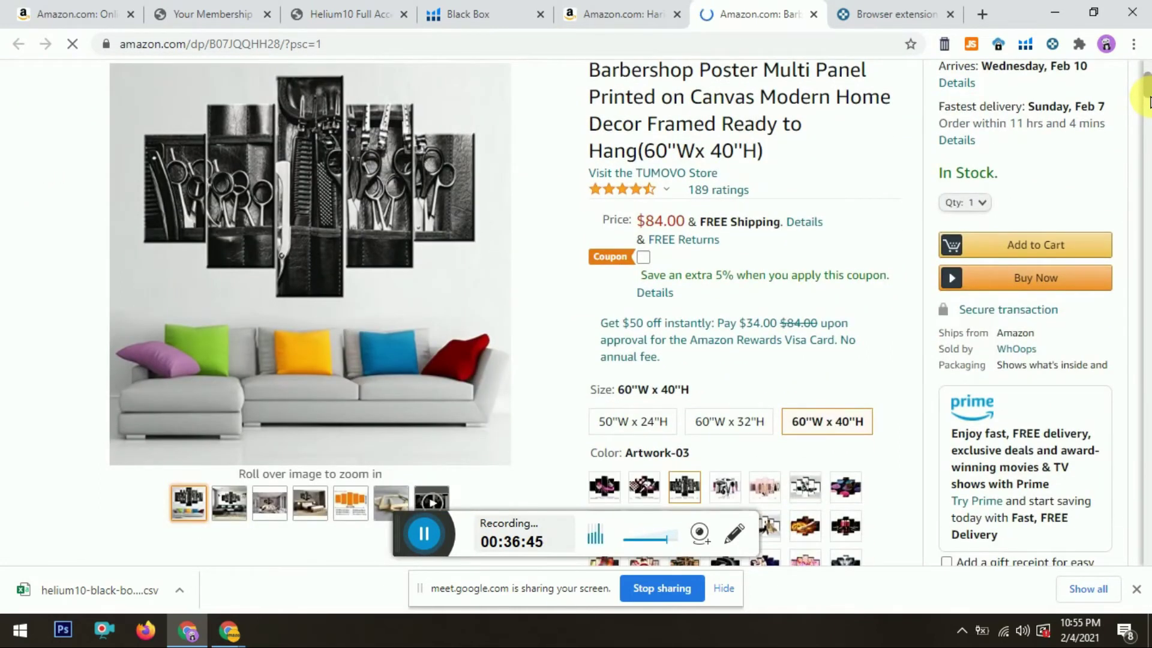
scroll(1148, 99, "down", 1)
left_click(641, 9)
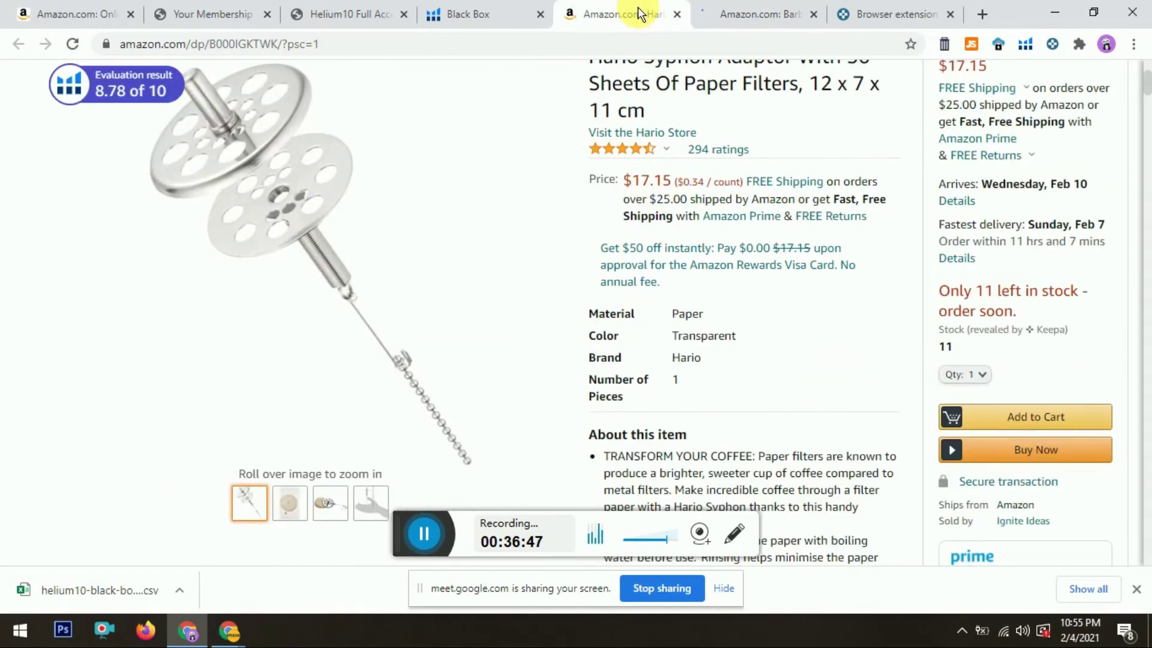
left_click(675, 14)
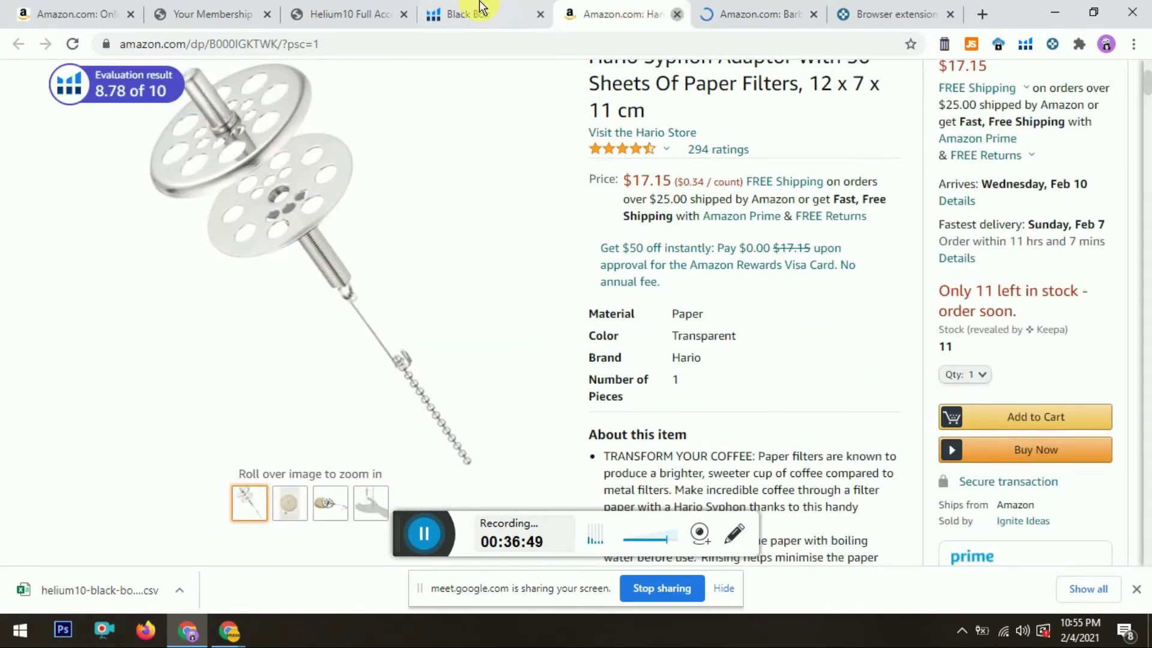
left_click(480, 13)
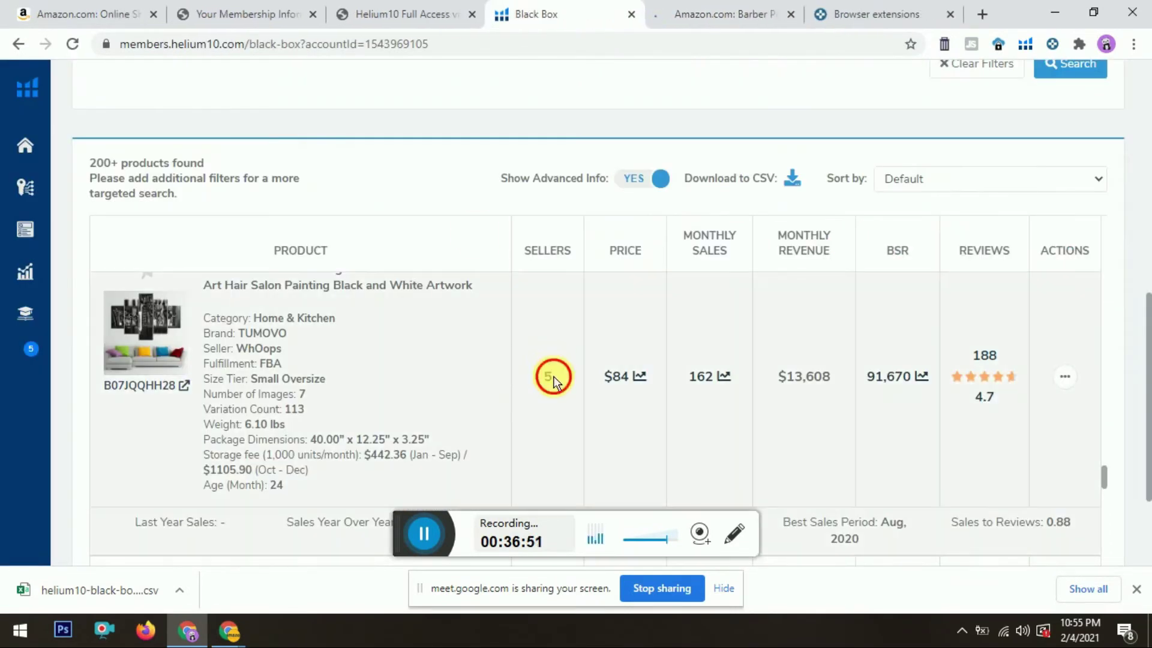
Step: Scroll the TUMOVO wall art listing to its brand details and Other Sellers box
left_click(709, 8)
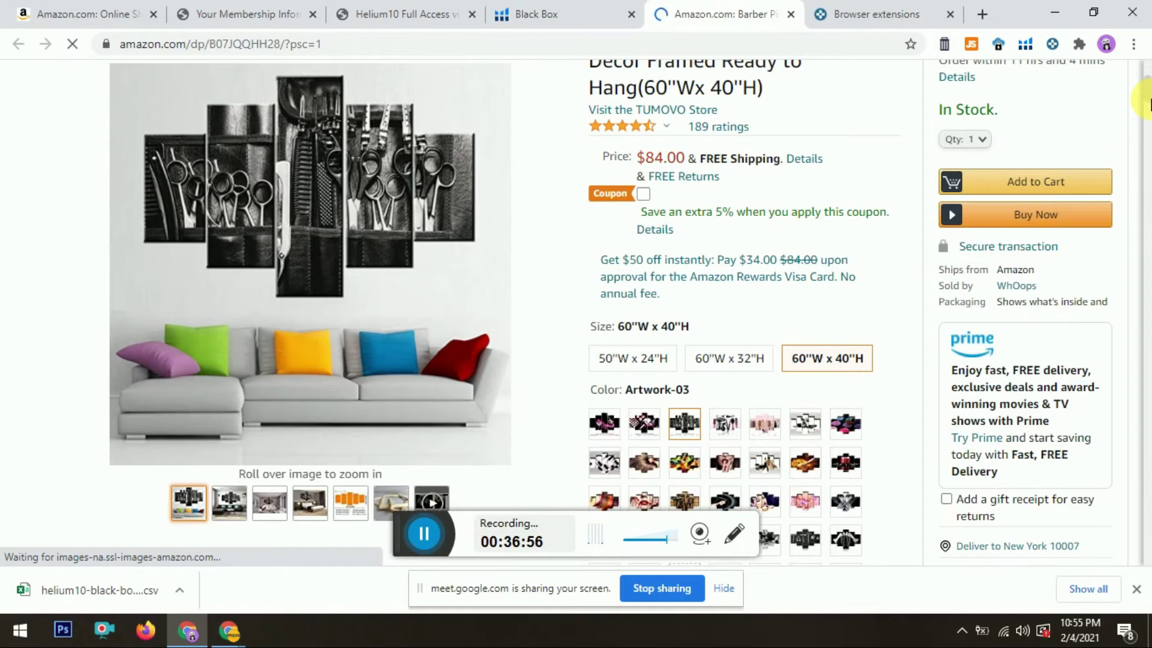
scroll(1150, 103, "down", 1)
left_click_drag(1150, 105, 1150, 127)
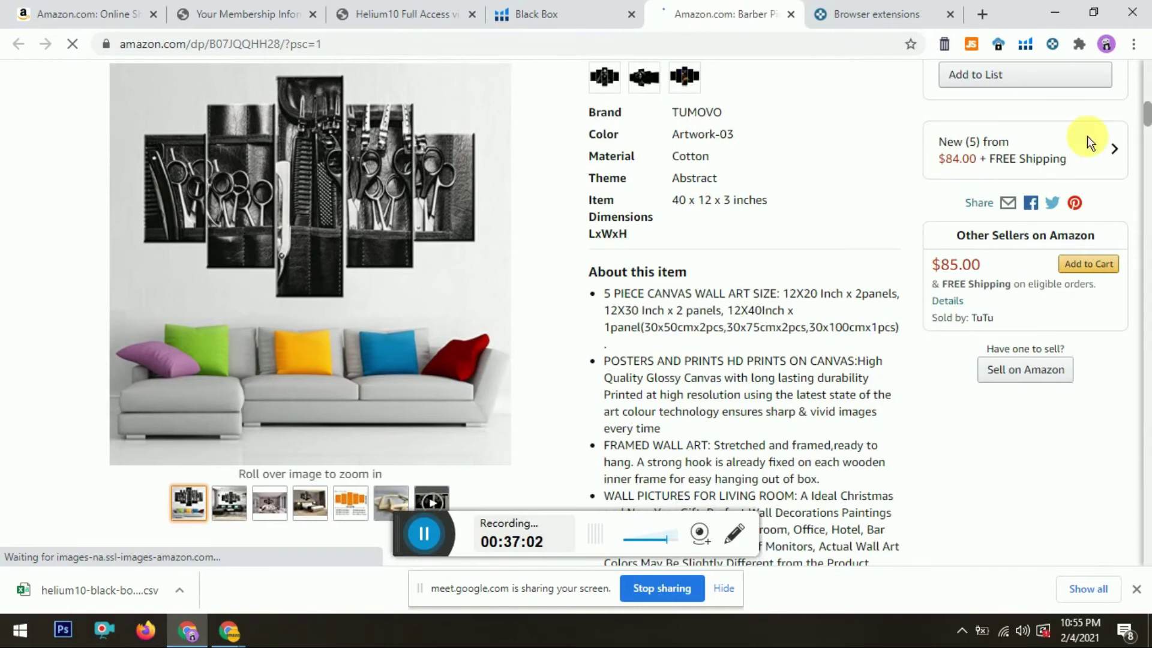
scroll(1049, 162, "up", 1)
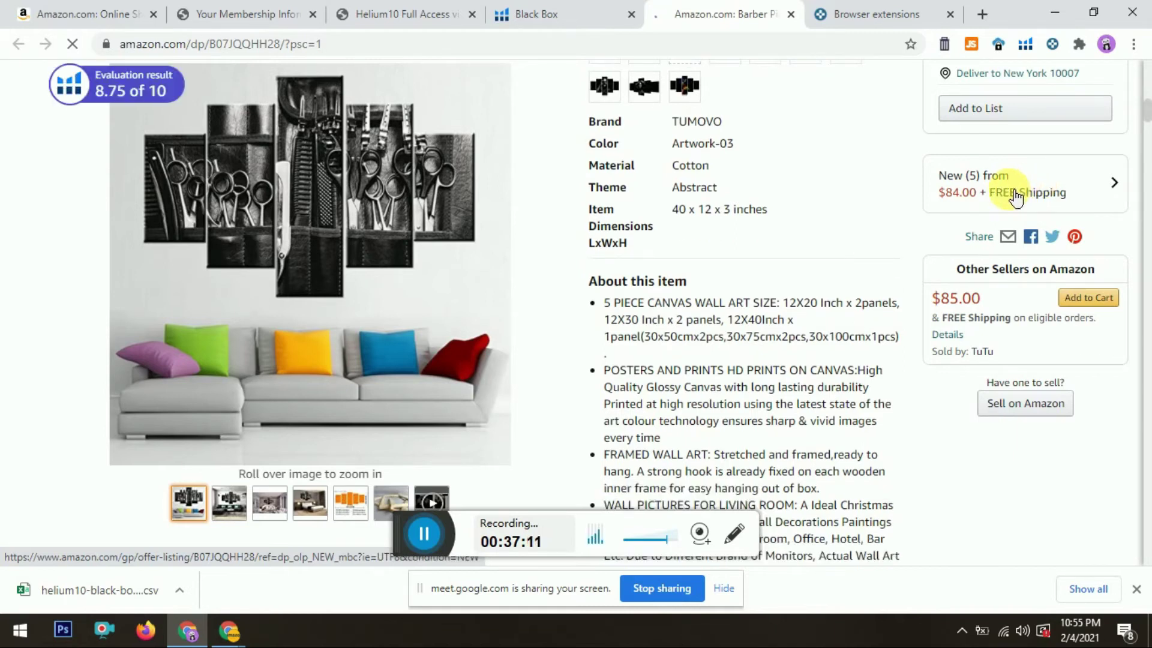
Step: Open the TUMOVO wall art's new offers list and scroll through the sellers
left_click(1016, 196)
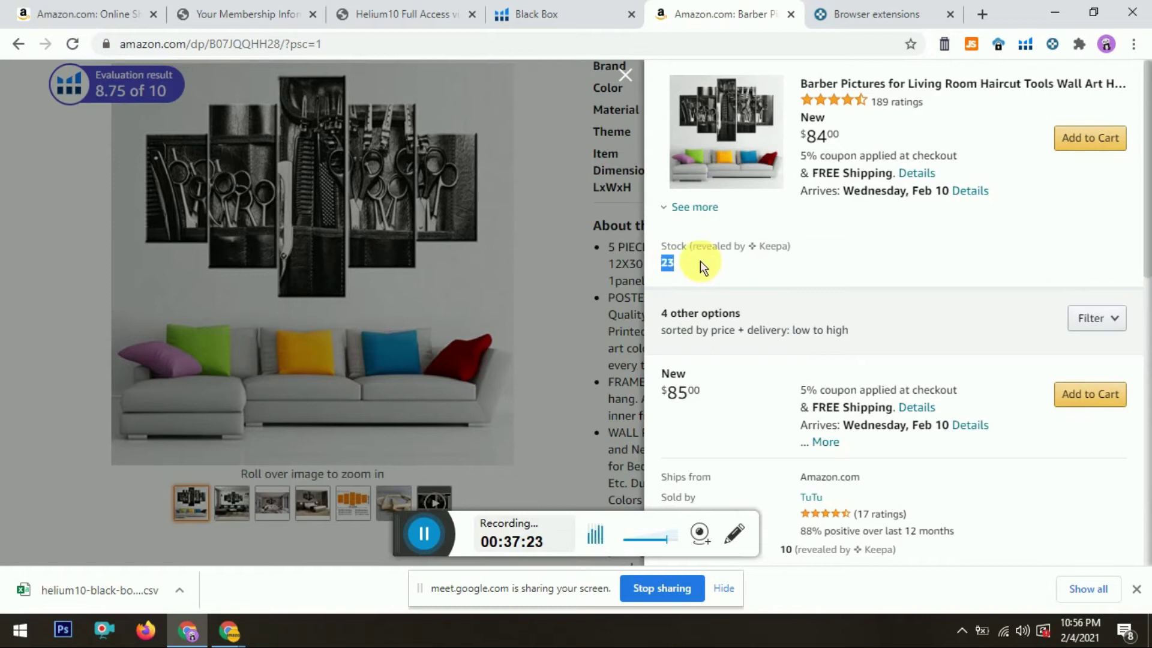
scroll(1143, 180, "down", 2)
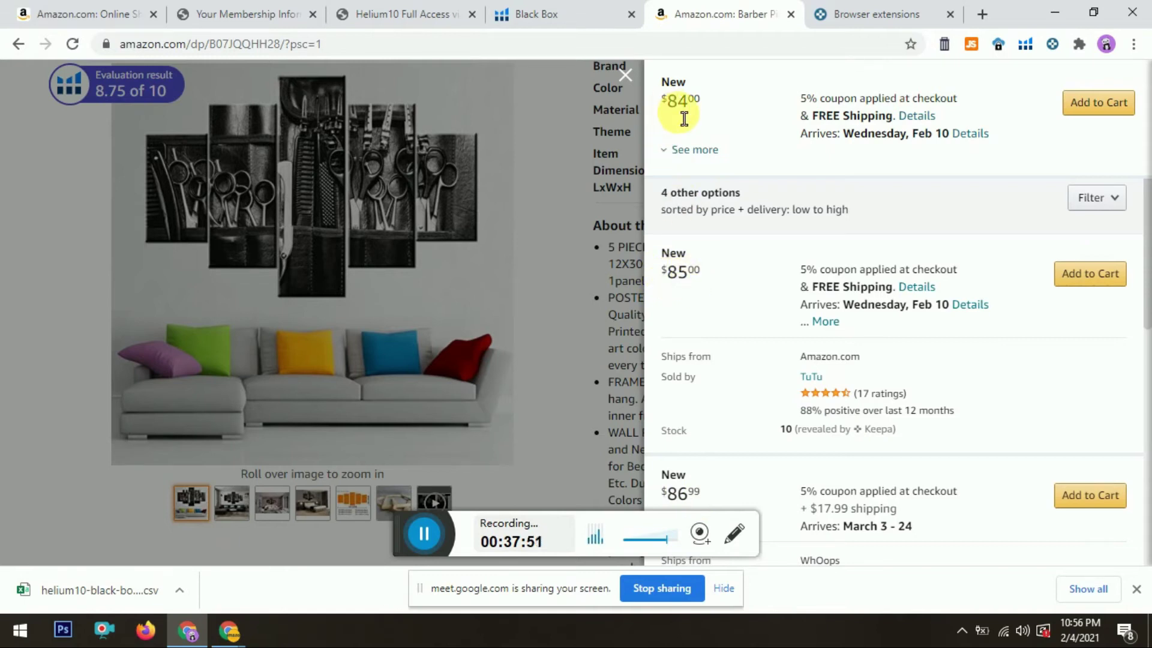
scroll(692, 123, "up", 3)
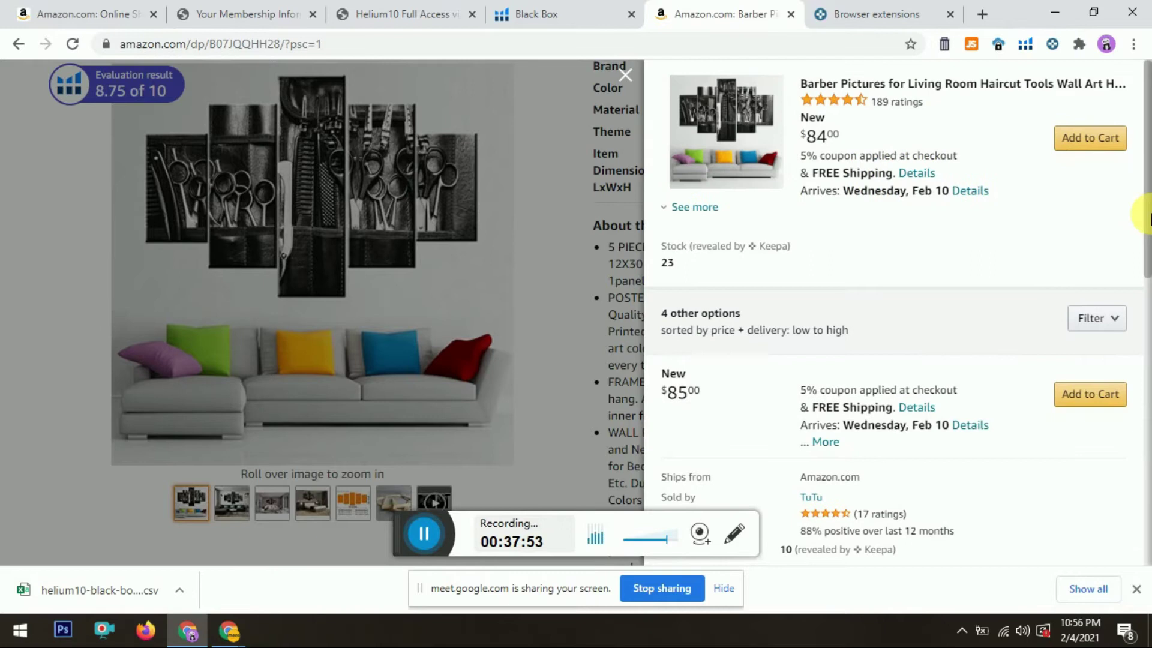
left_click_drag(1147, 184, 1148, 522)
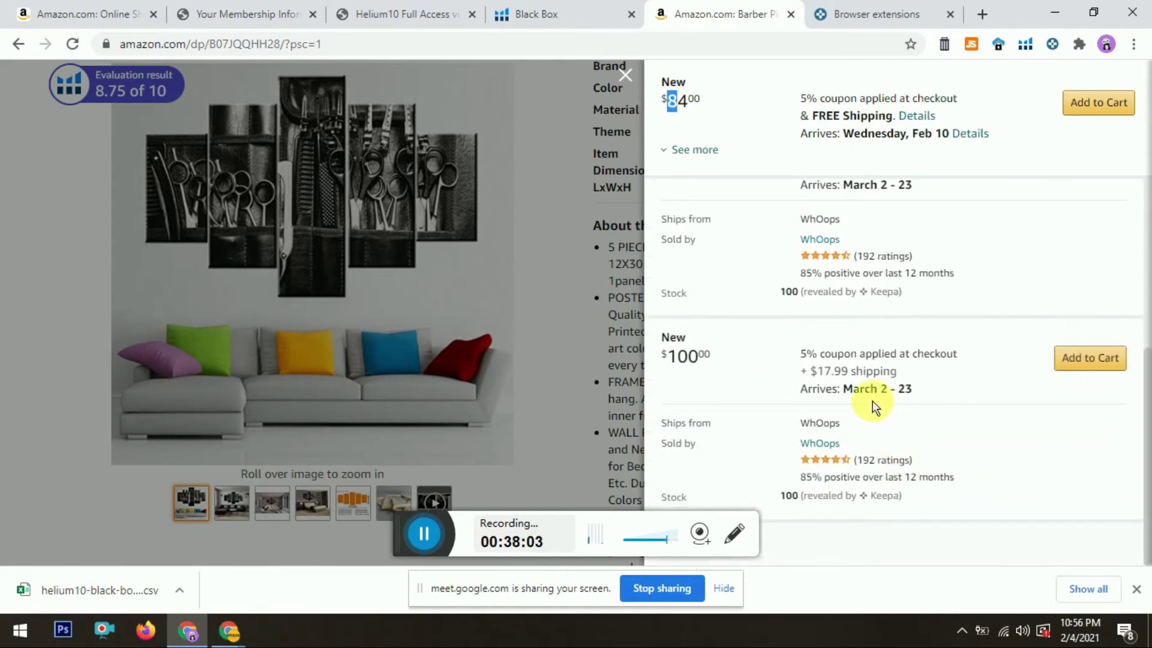
left_click_drag(1149, 419, 1149, 445)
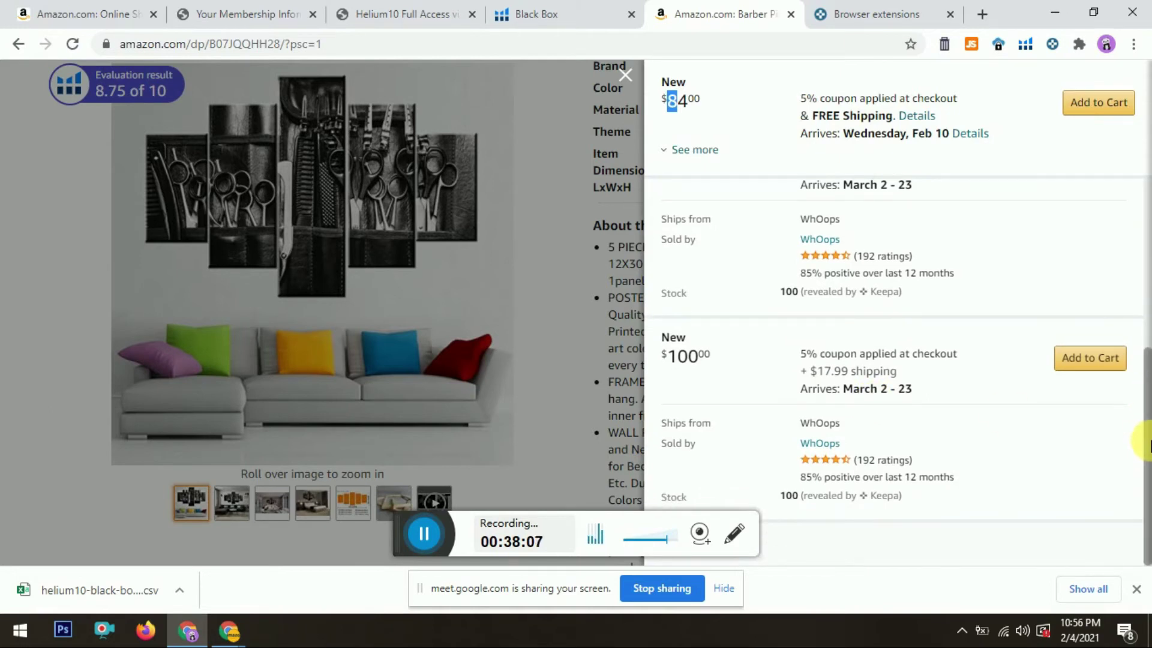
Step: Cross-check Black Box and Keepa, then expand the $84 offer's delivery and seller details
left_click(531, 14)
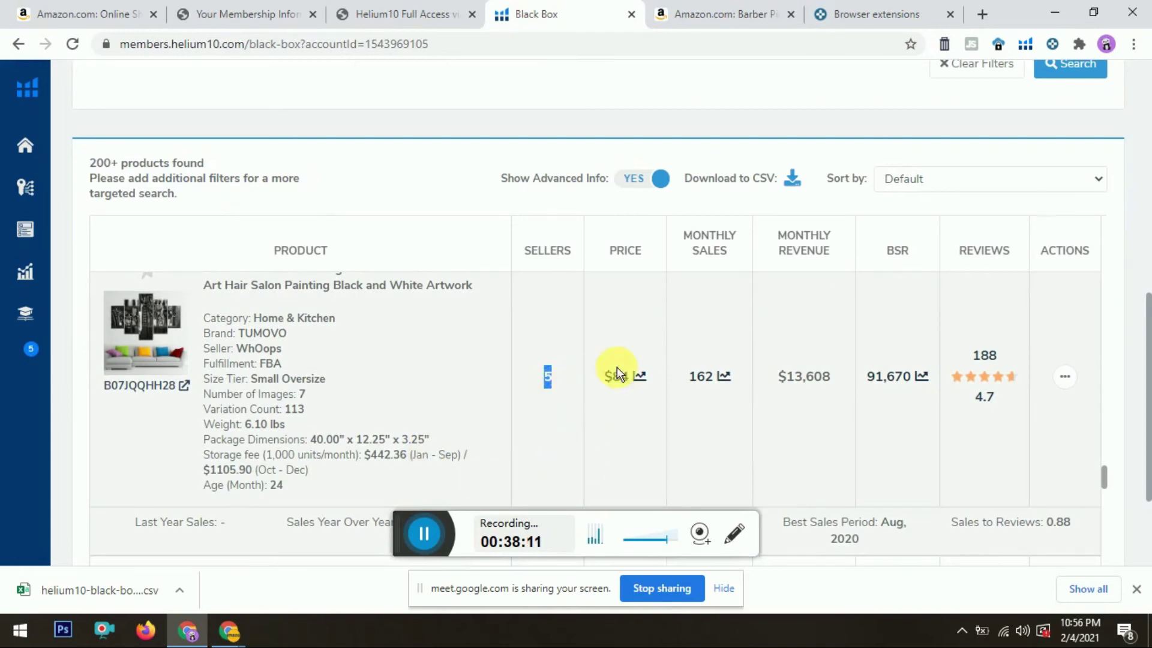
left_click(842, 7)
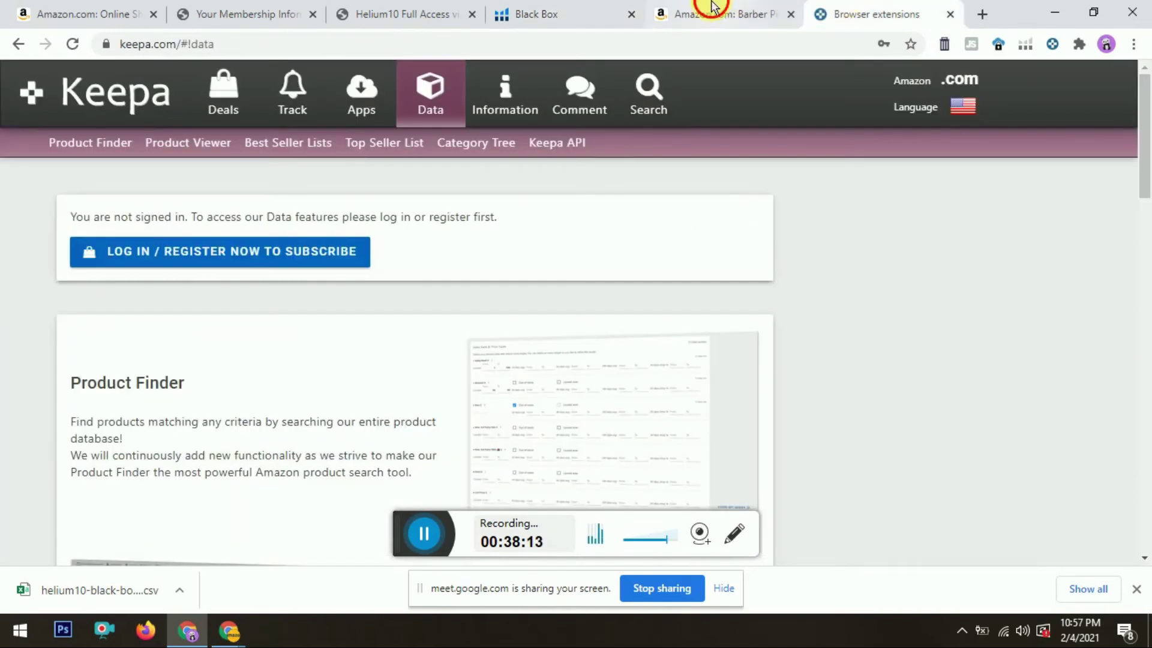
left_click(705, 7)
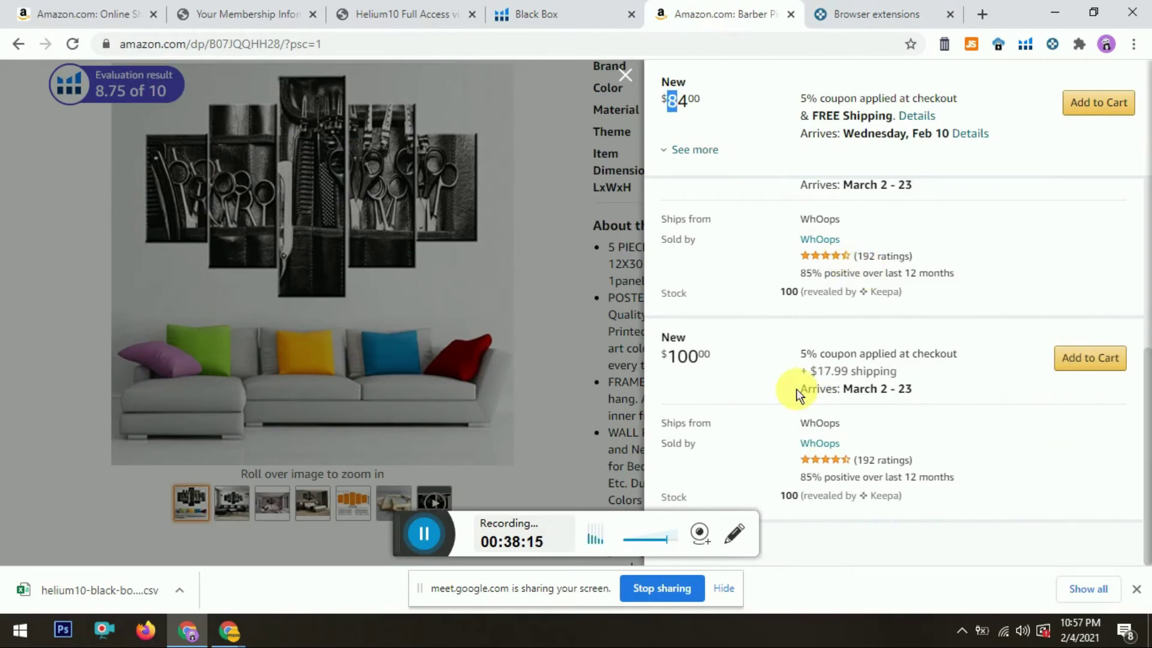
left_click_drag(1145, 412, 1149, 320)
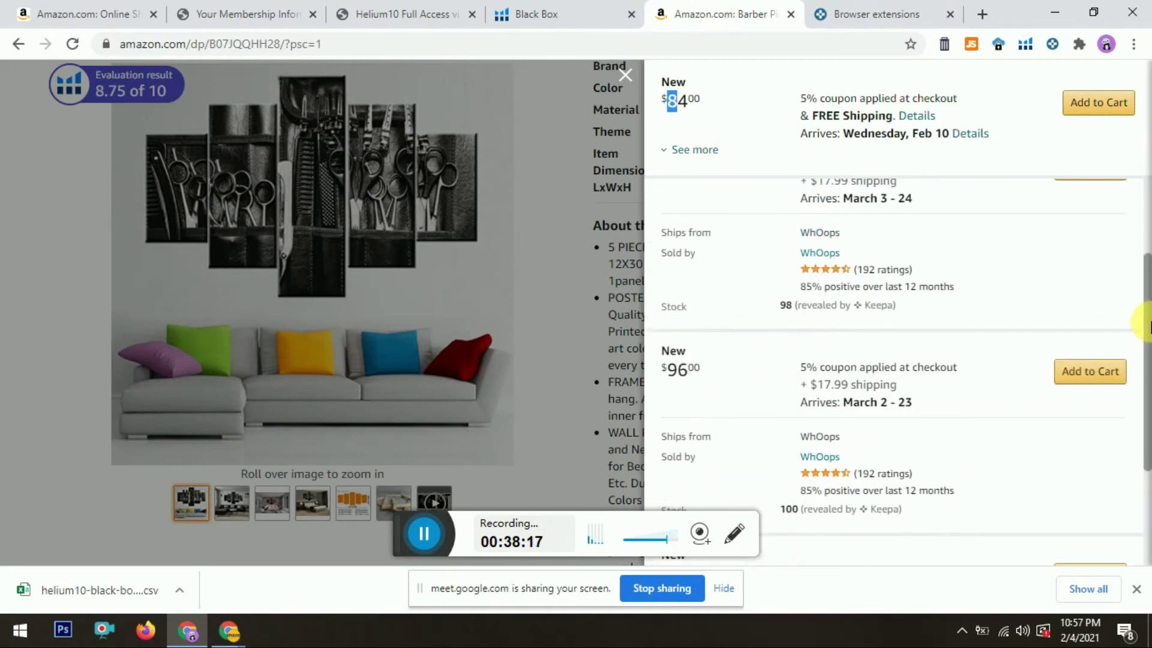
left_click(695, 151)
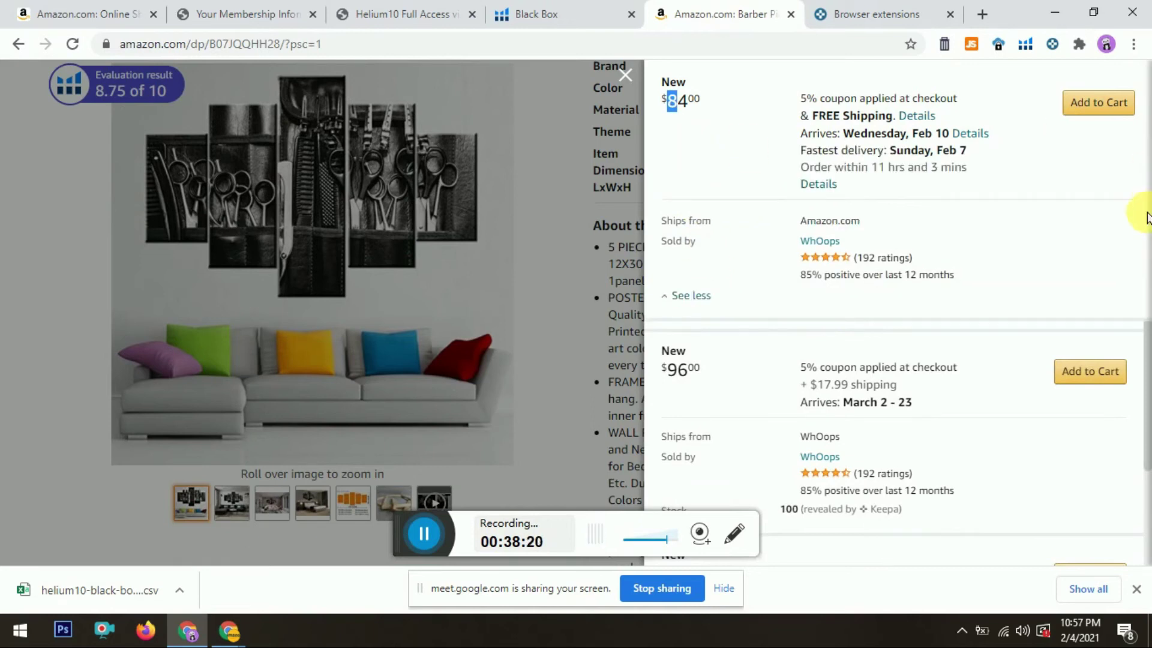
Step: Close the offers panel and move the Black Box tab after the wall art product page
left_click(602, 158)
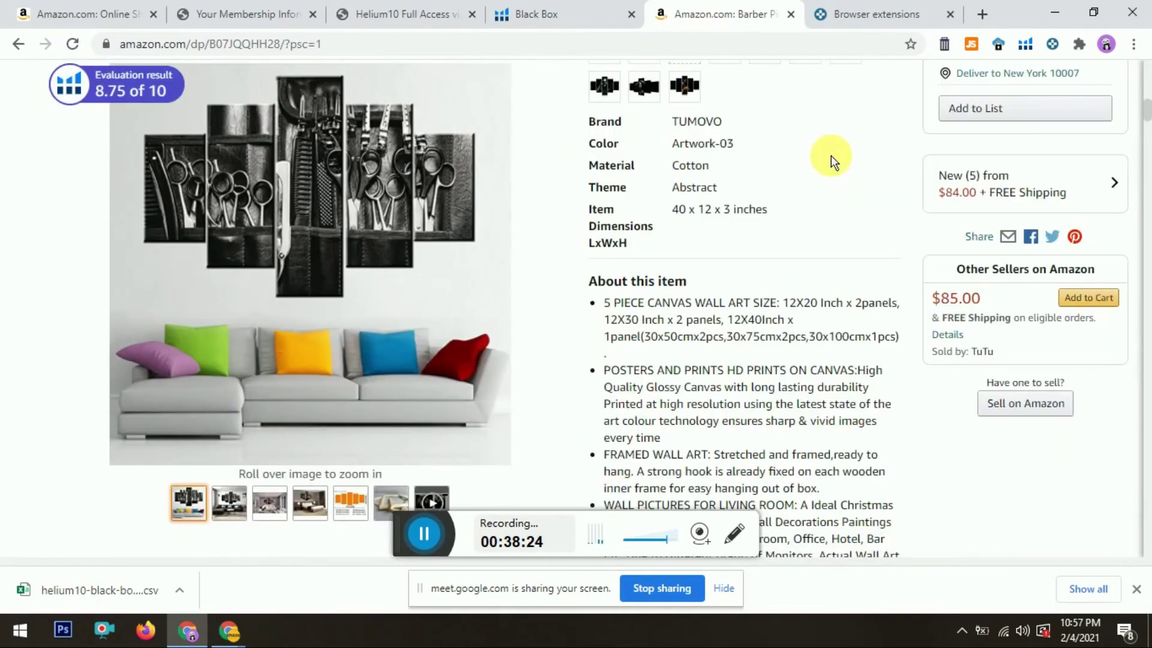
scroll(1147, 105, "up", 3)
scroll(1147, 105, "up", 5)
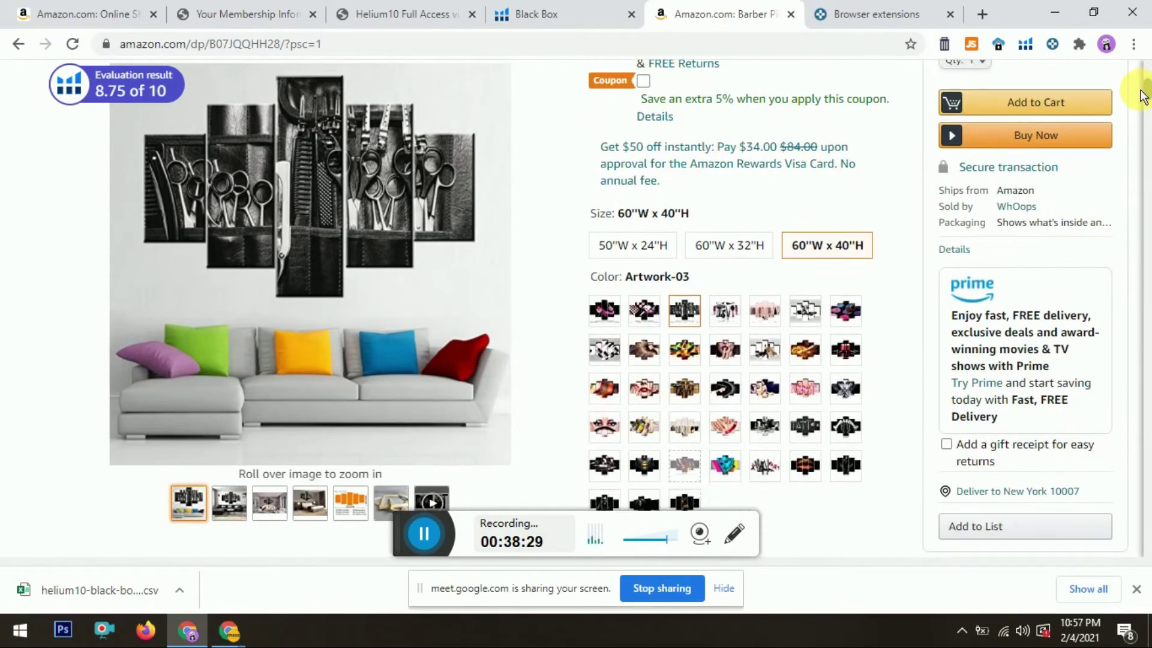
scroll(1143, 96, "down", 2)
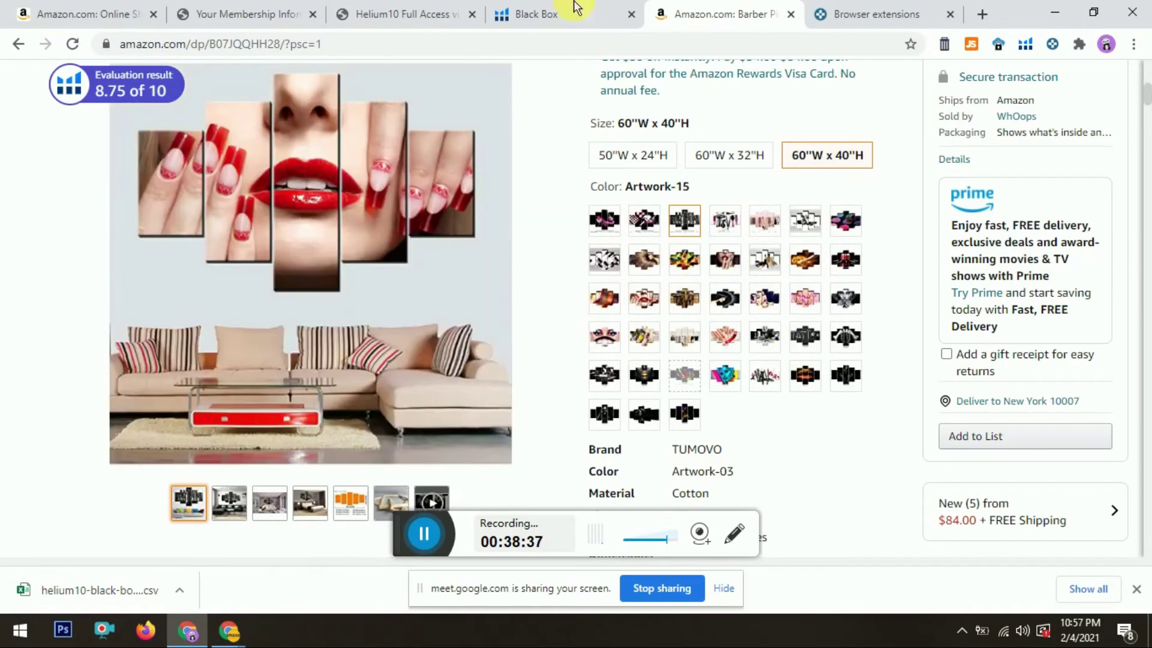
left_click(556, 8)
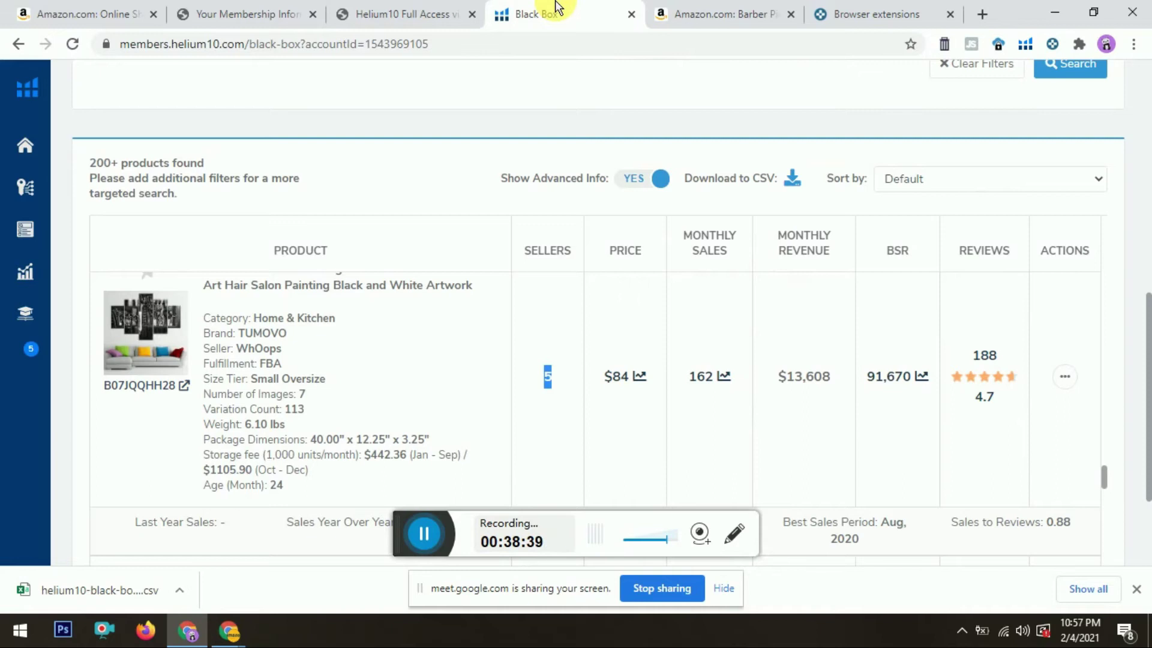
left_click_drag(556, 8, 676, 8)
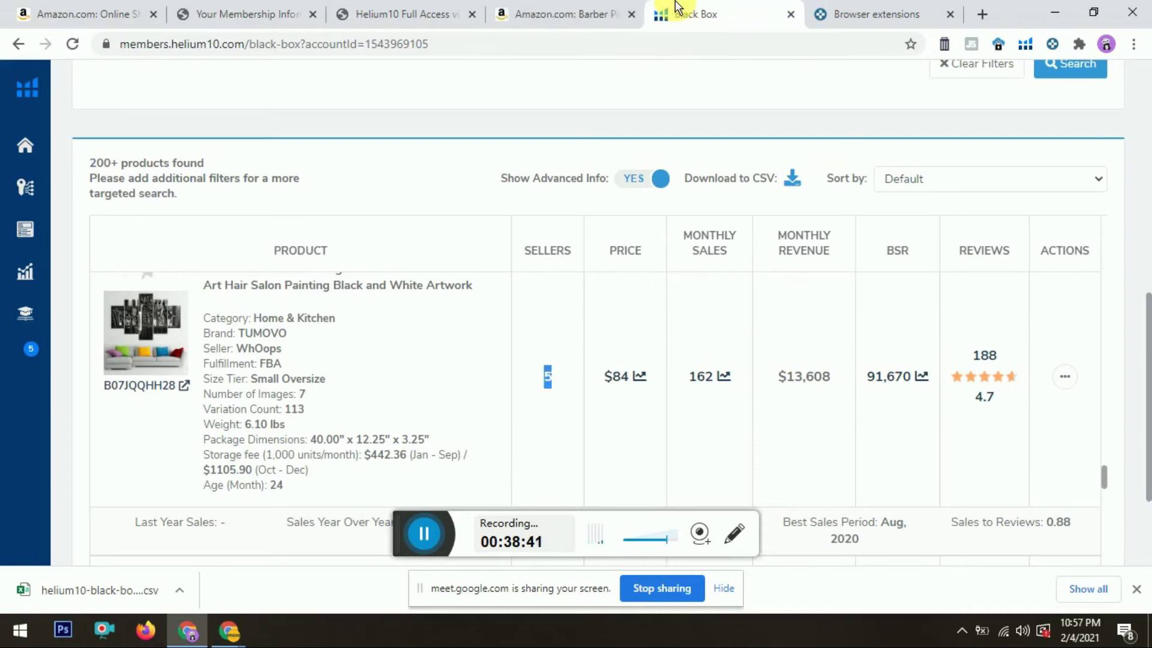
left_click(564, 14)
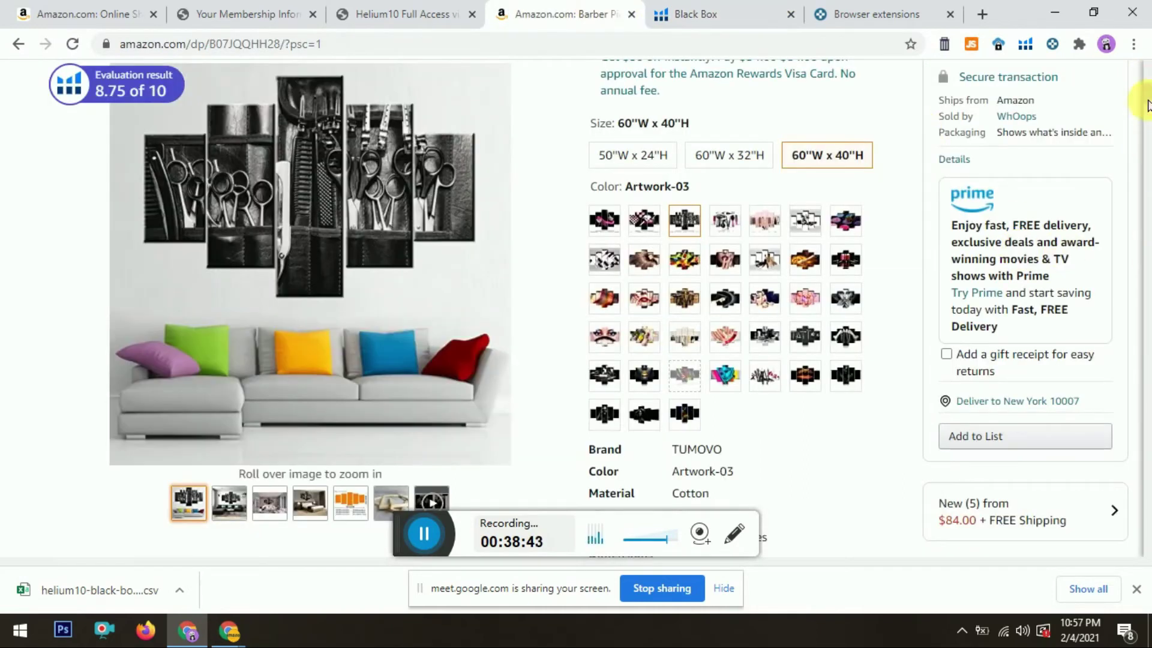
left_click_drag(1147, 105, 1148, 90)
scroll(1148, 90, "down", 1)
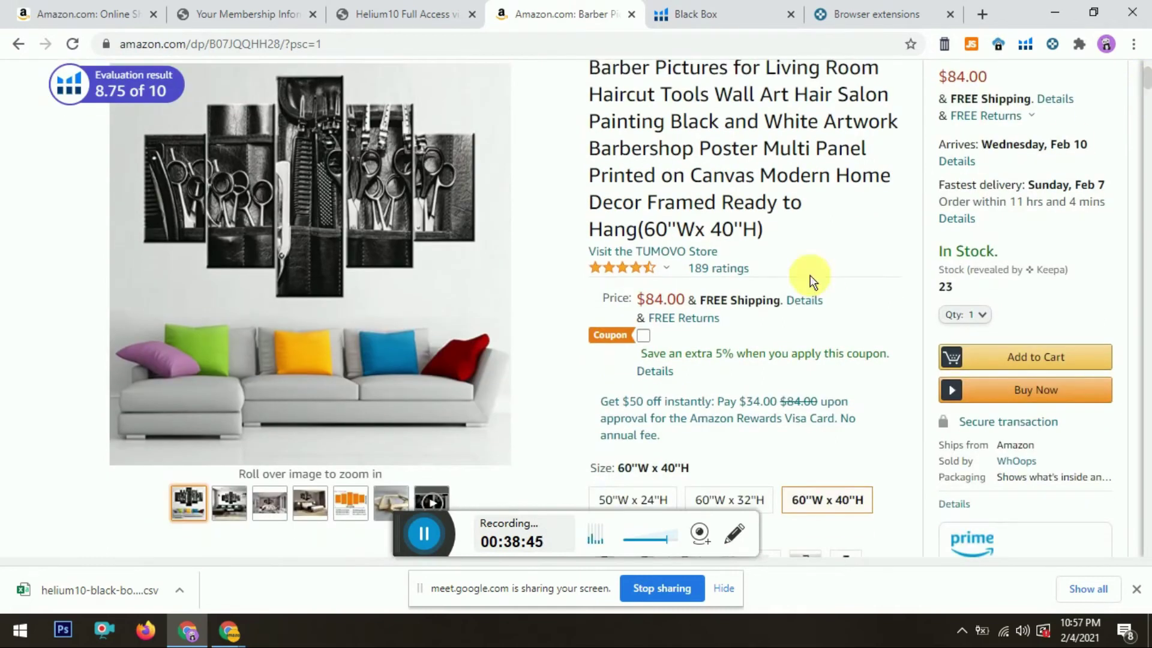
Step: Open the TUMOVO brand store, copy the name TUMOVO, and start a new blank tab
left_click(687, 256)
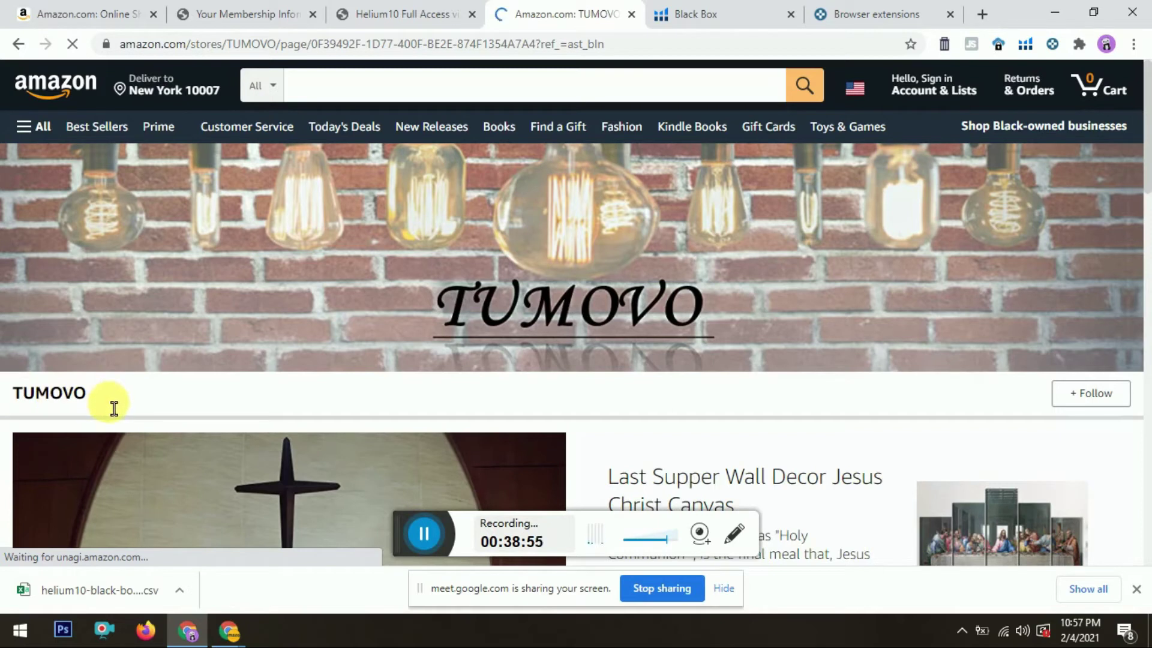
double_click(90, 394)
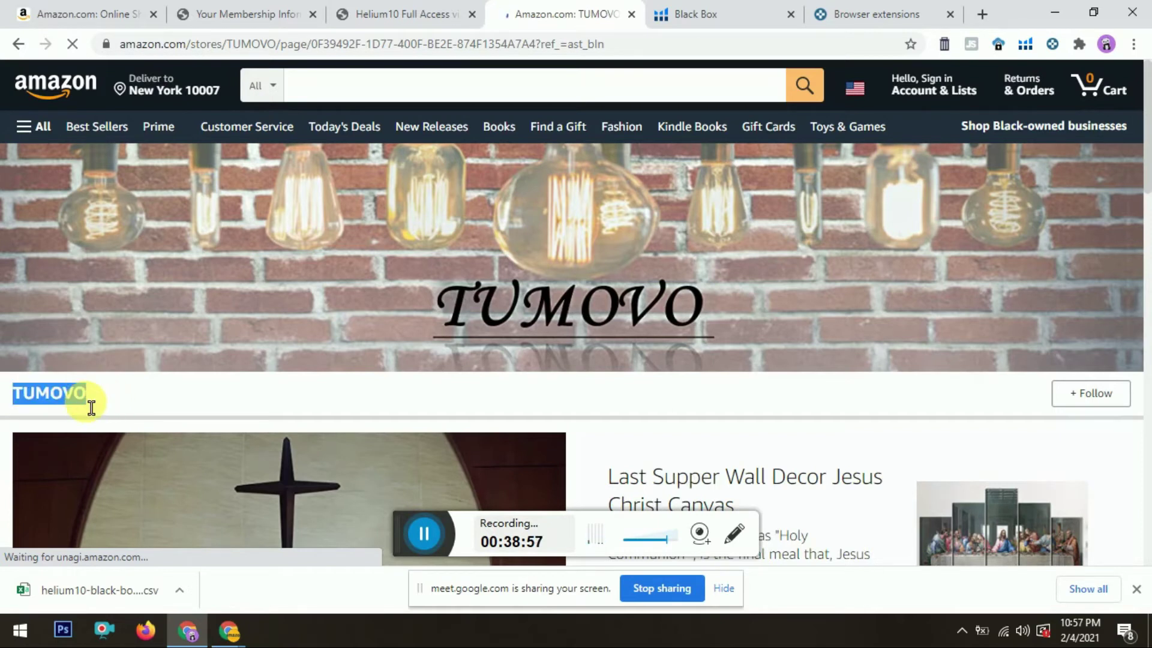
right_click(89, 397)
left_click(102, 408)
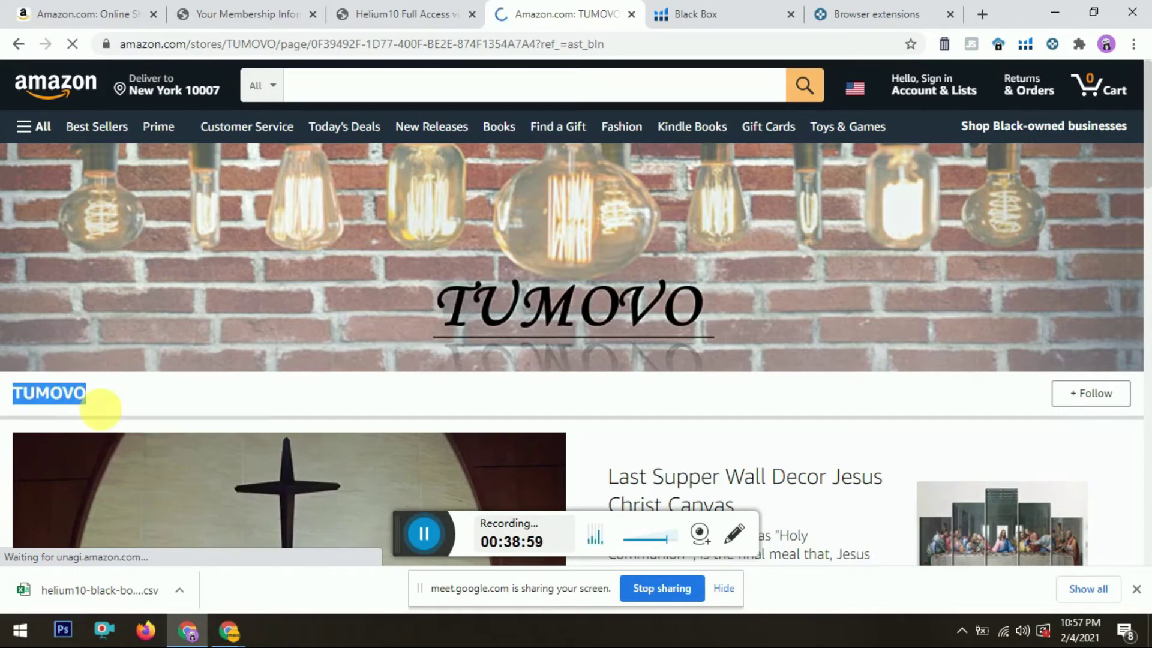
left_click(982, 16)
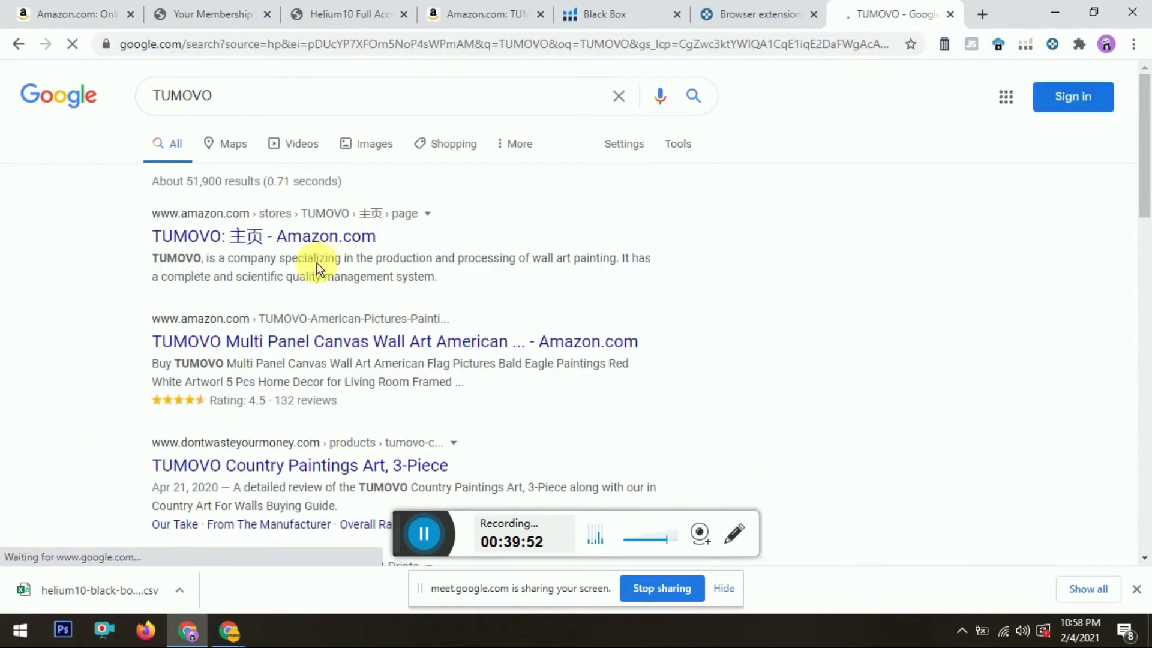
Step: Search Google for TUMOVO, skim the results, then close the search and TUMOVO store tabs
left_click(275, 103)
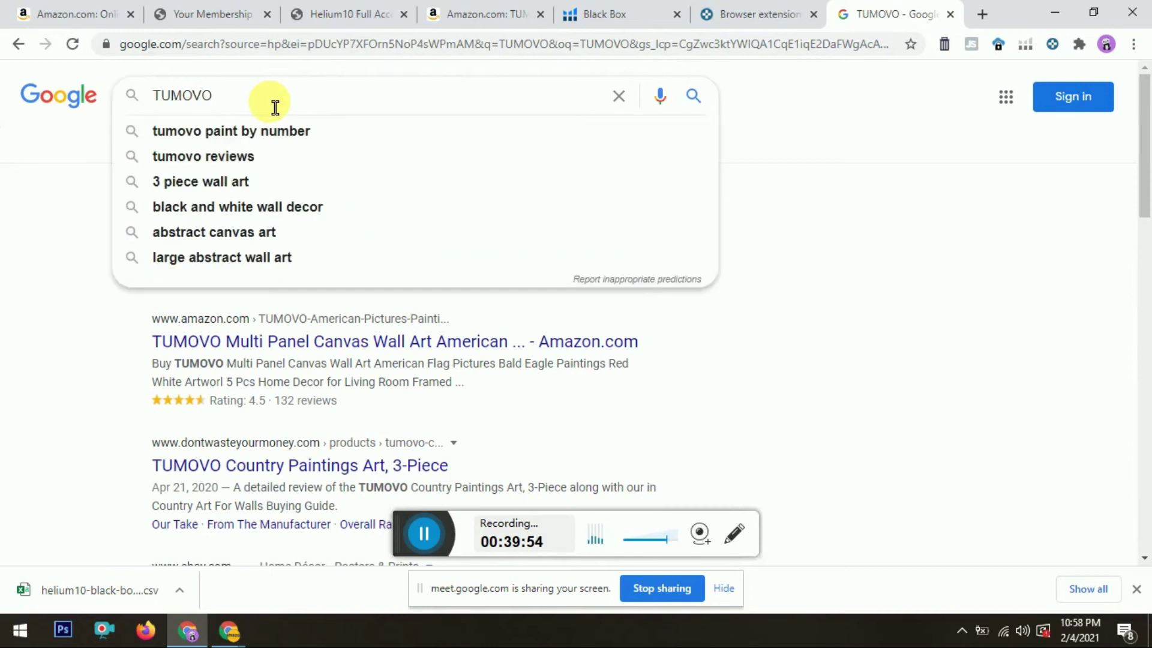
key("Return")
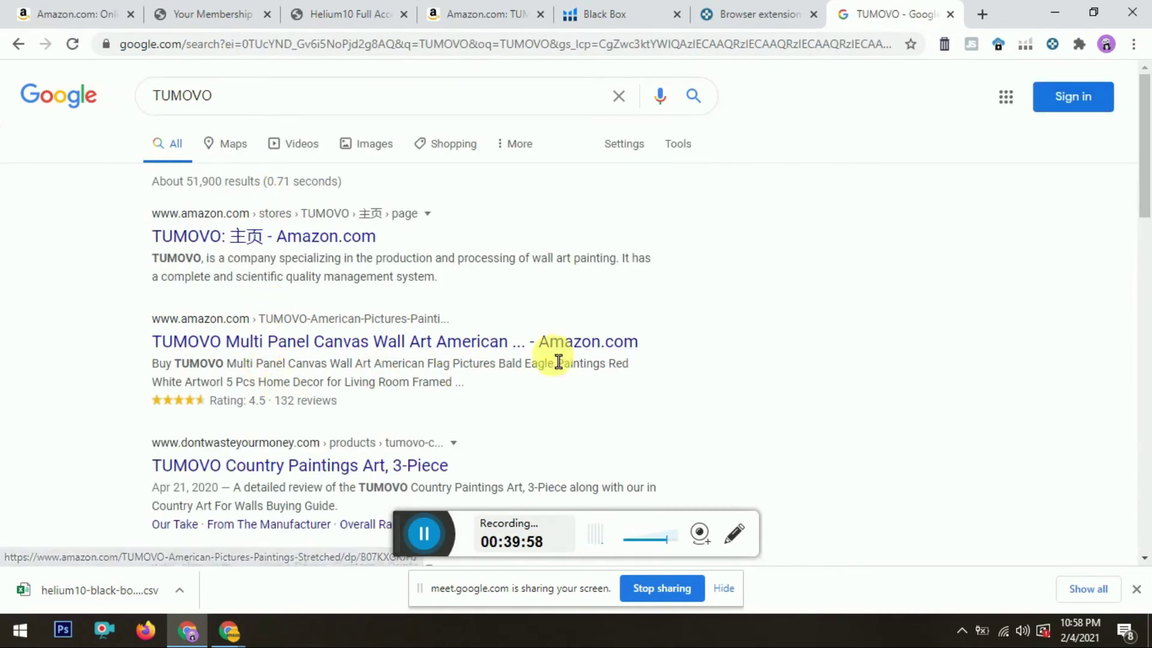
left_click_drag(1148, 145, 1147, 465)
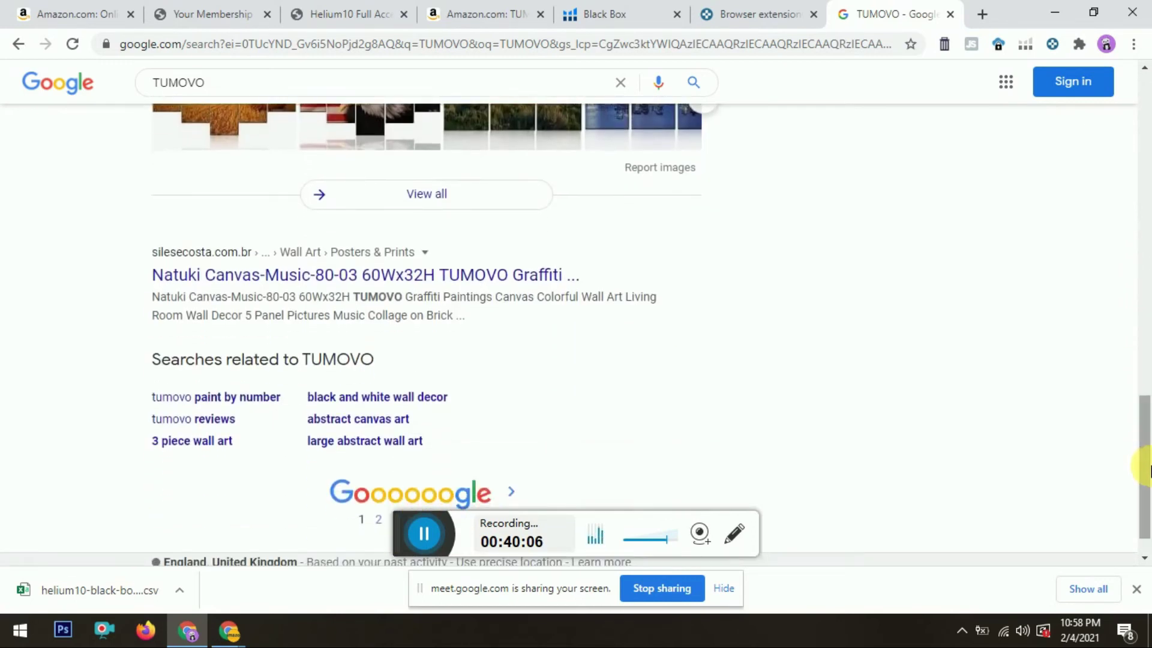
left_click(952, 13)
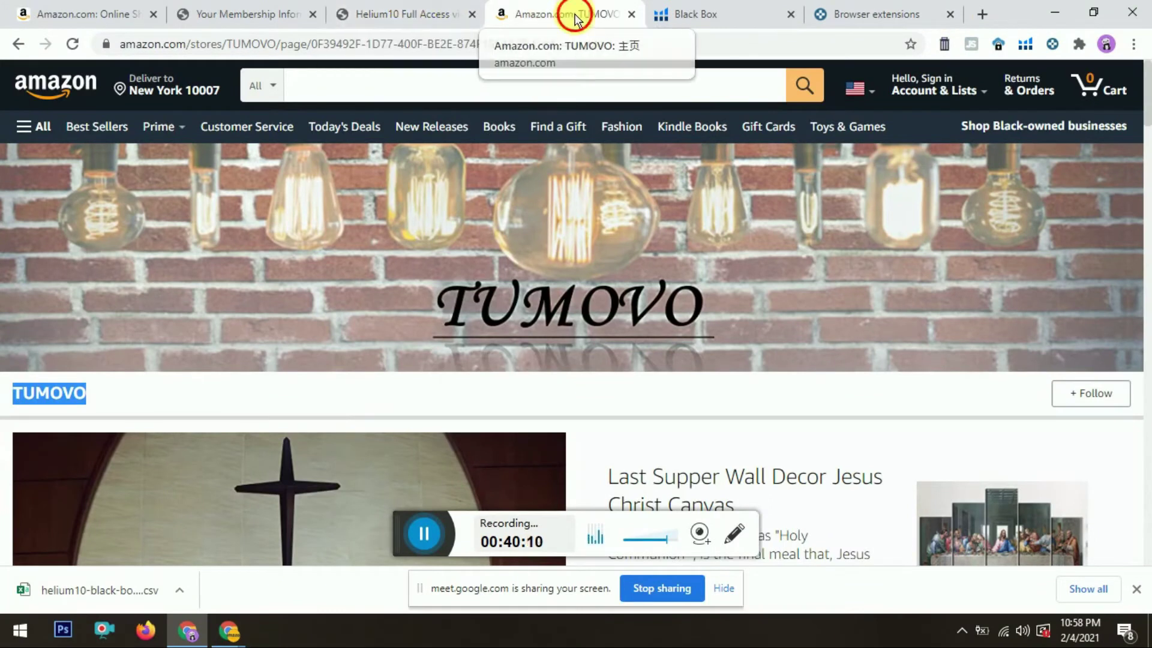
mouse_move(1148, 78)
left_mouse_down()
mouse_move(1149, 258)
mouse_move(1143, 96)
left_mouse_up()
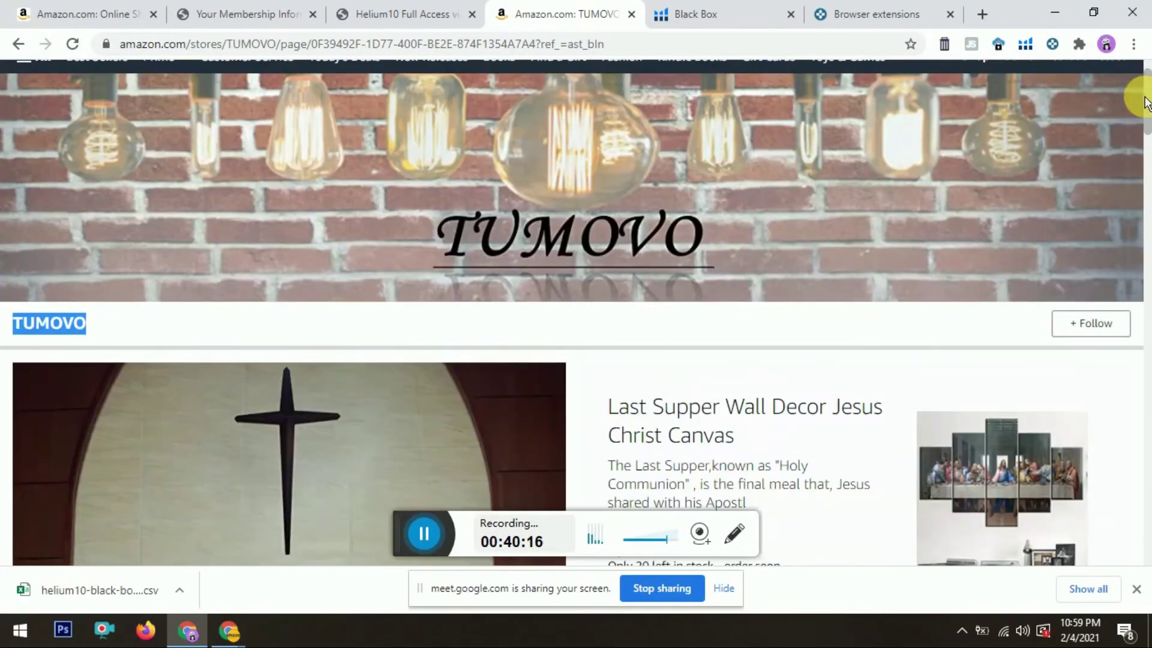
key("ctrl+w")
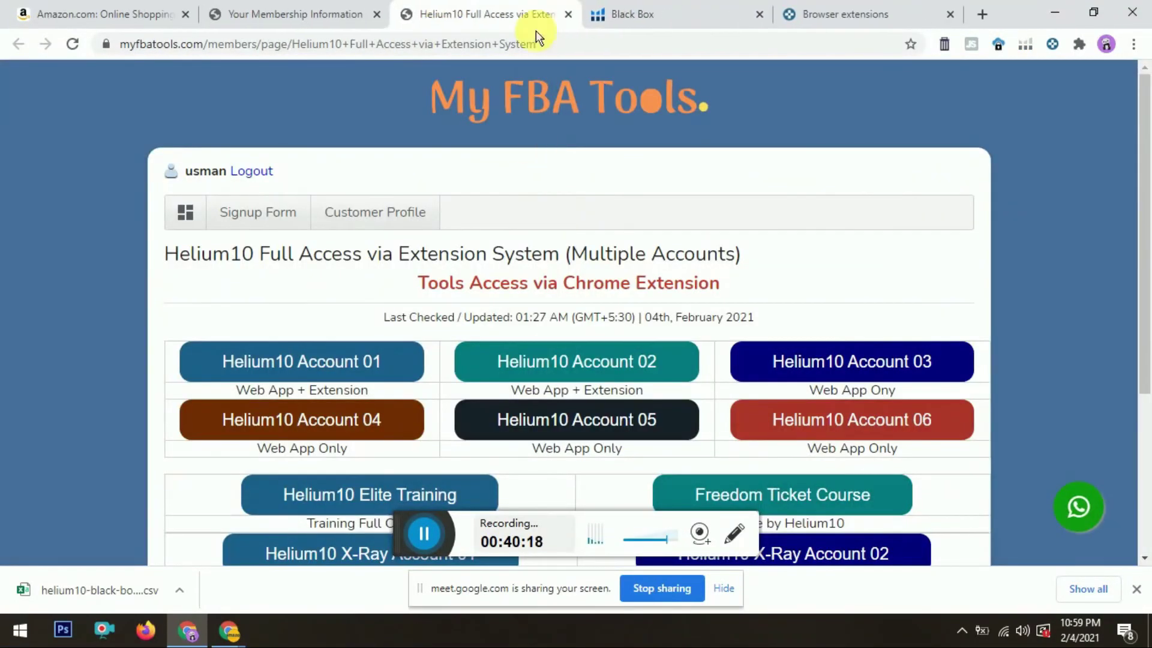
Step: Go to page 3 of the Black Box results and scroll to the Sleep & Beyond mattress topper
left_click(607, 13)
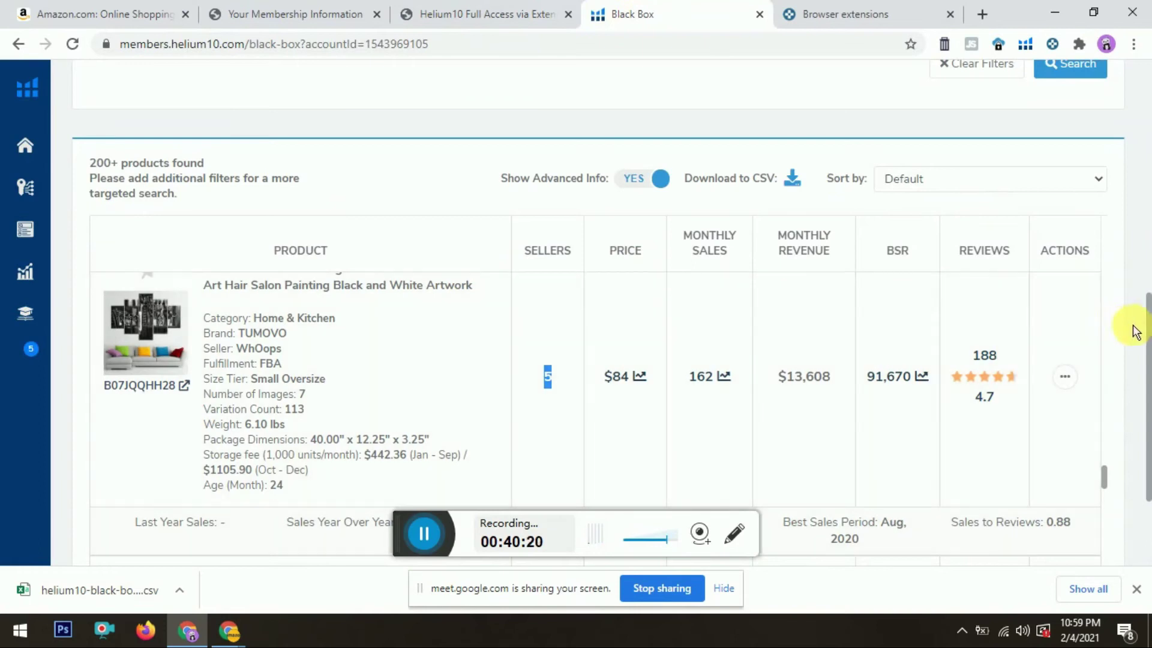
scroll(1107, 480, "down", 4)
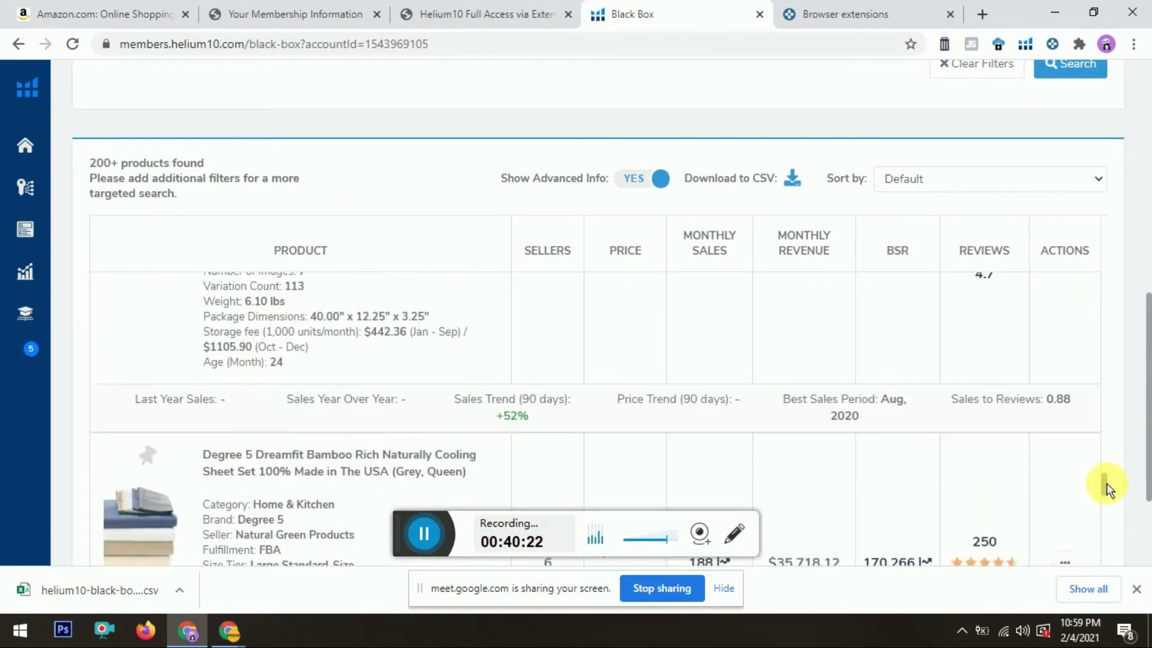
scroll(1149, 360, "down", 3)
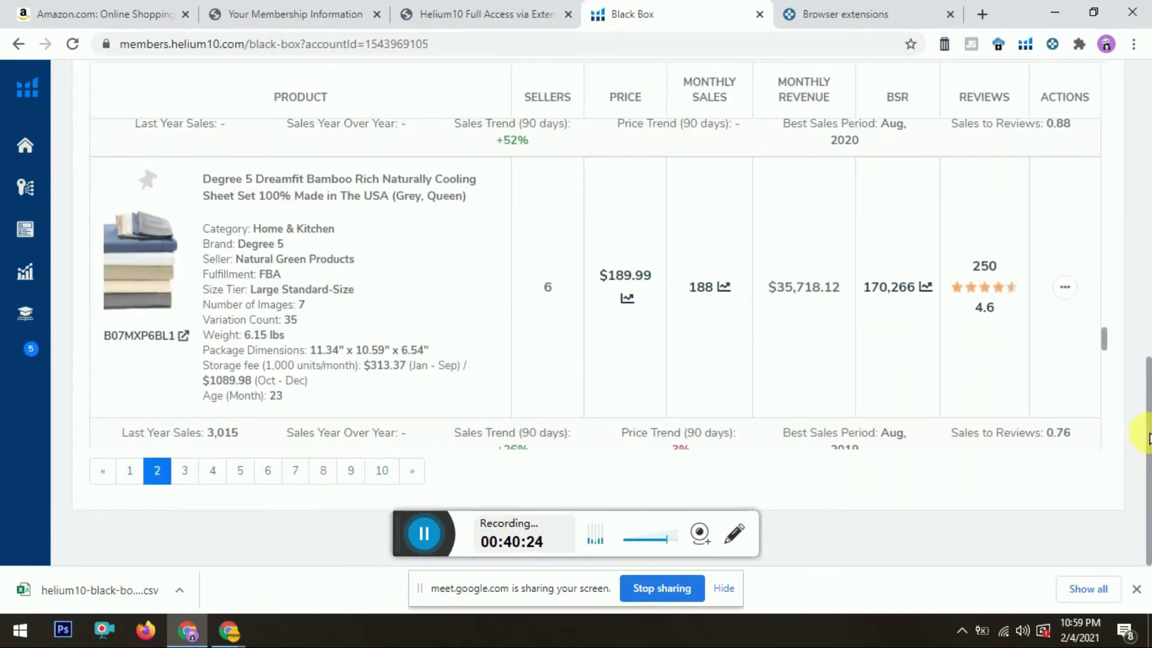
left_click(192, 478)
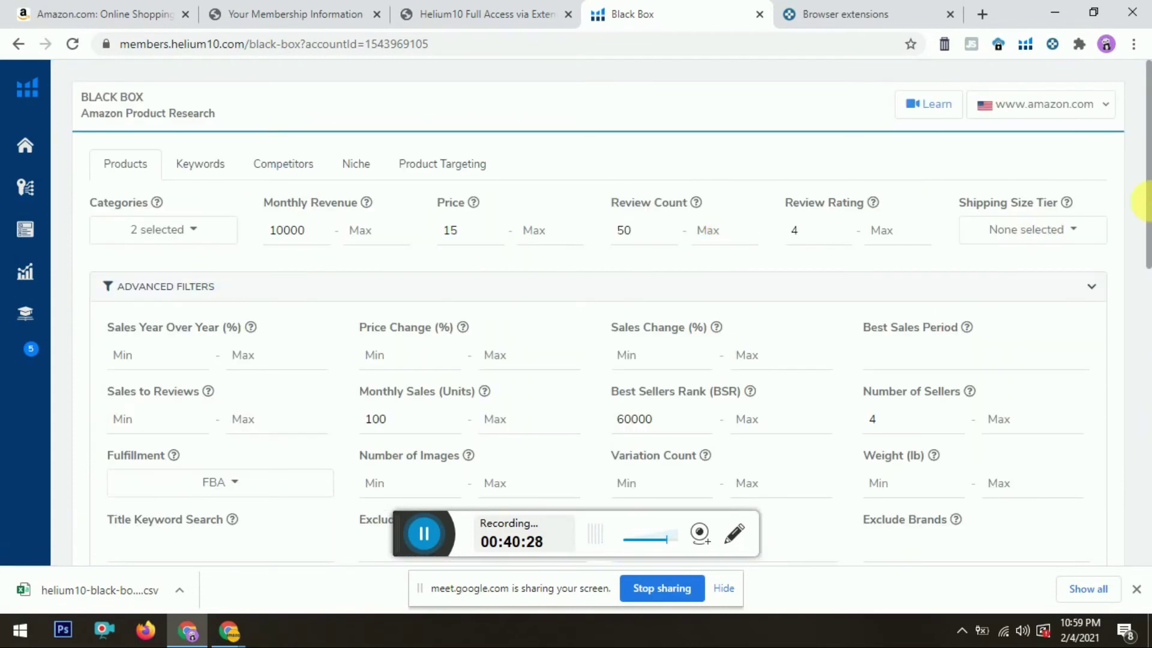
left_click_drag(1149, 141, 1148, 356)
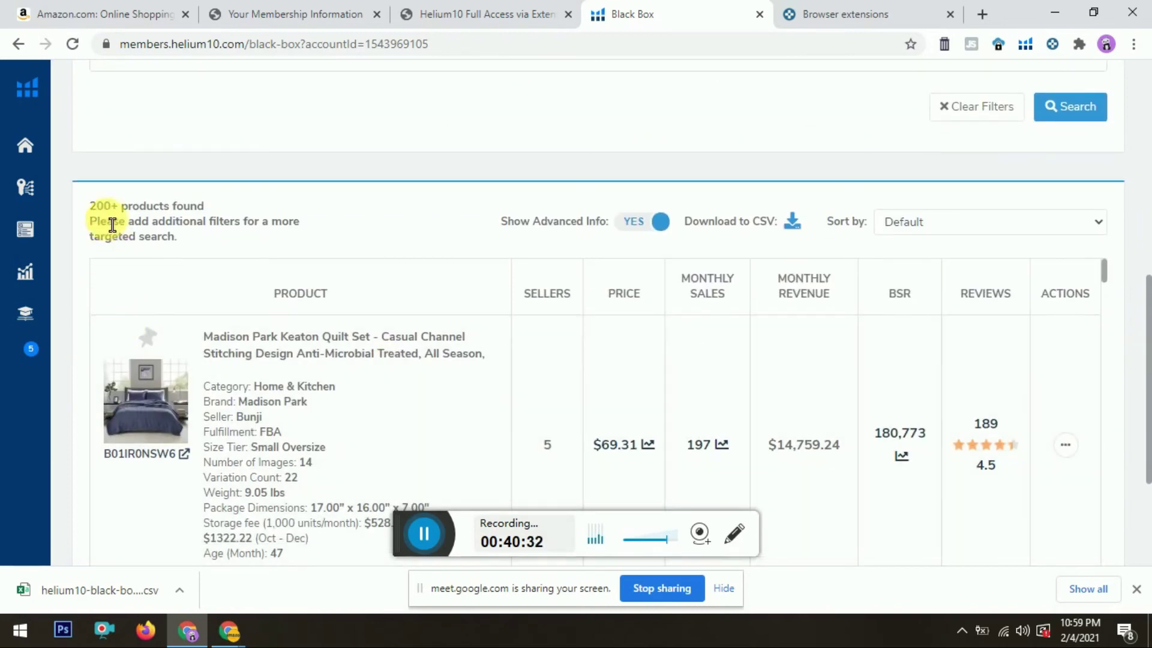
left_click_drag(104, 223, 115, 221)
left_click_drag(1144, 300, 1131, 95)
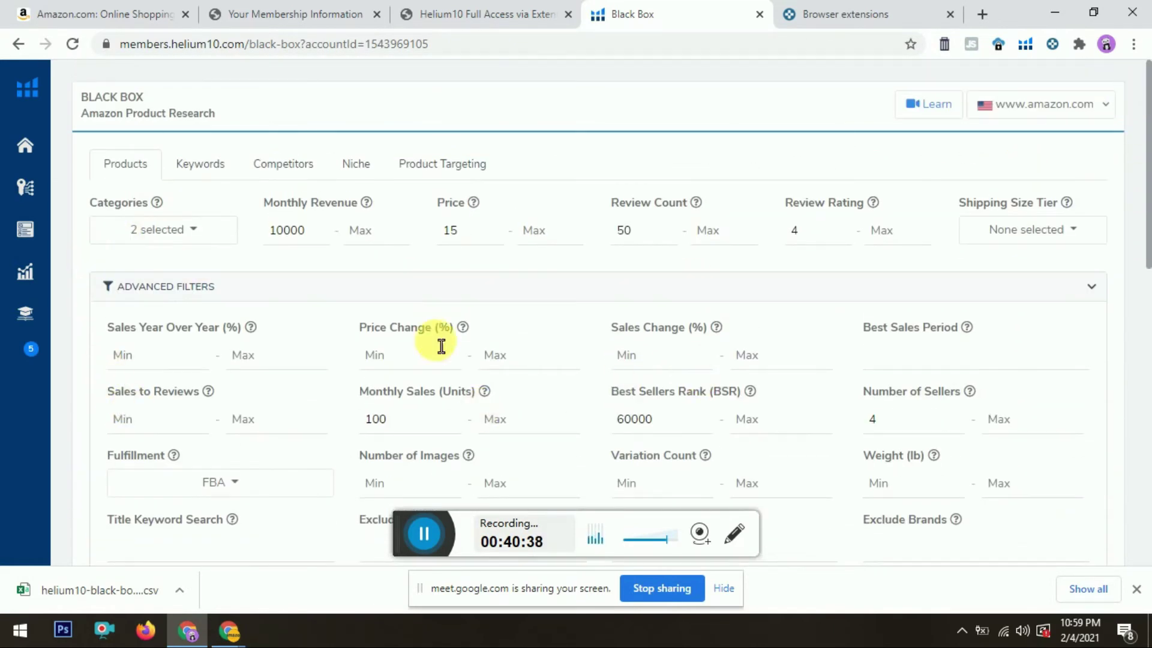
left_click_drag(1139, 175, 1149, 396)
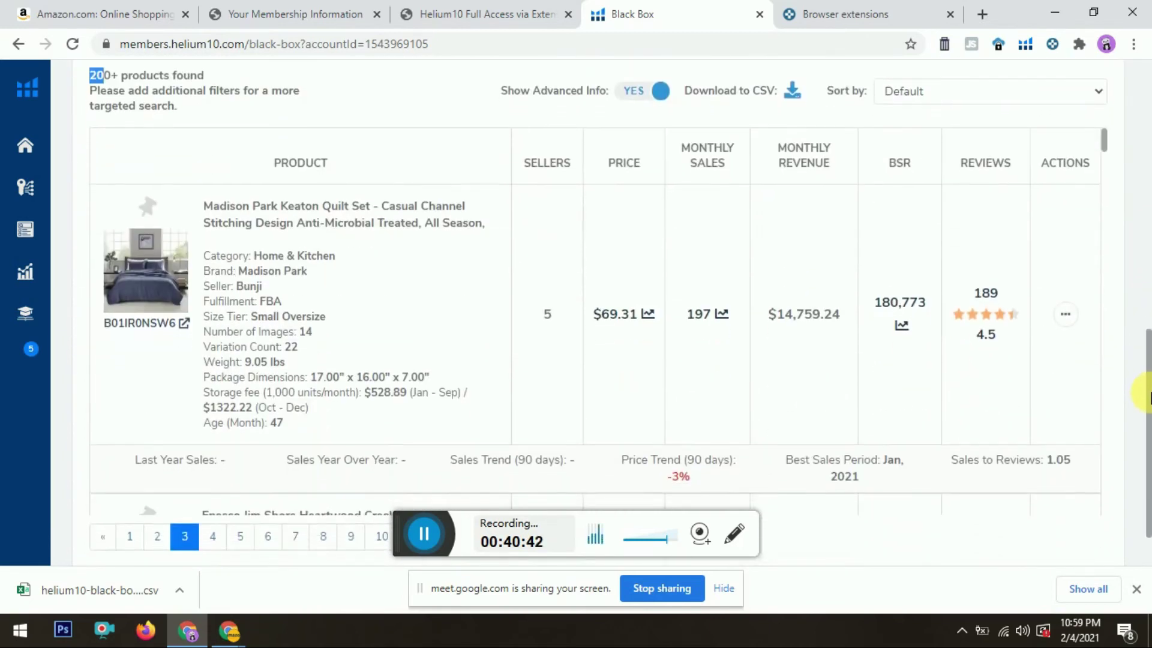
left_click_drag(1105, 144, 1109, 176)
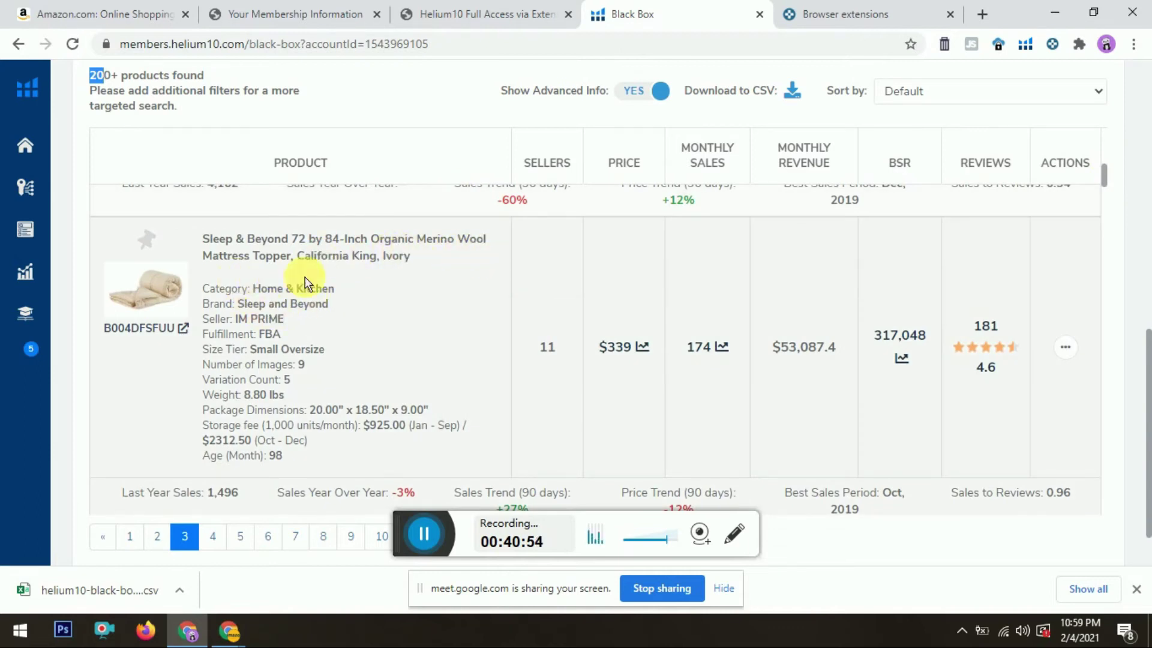
Step: Open the topper's Amazon listing B004DFSFUU in a new tab from its ASIN link
left_click(146, 329)
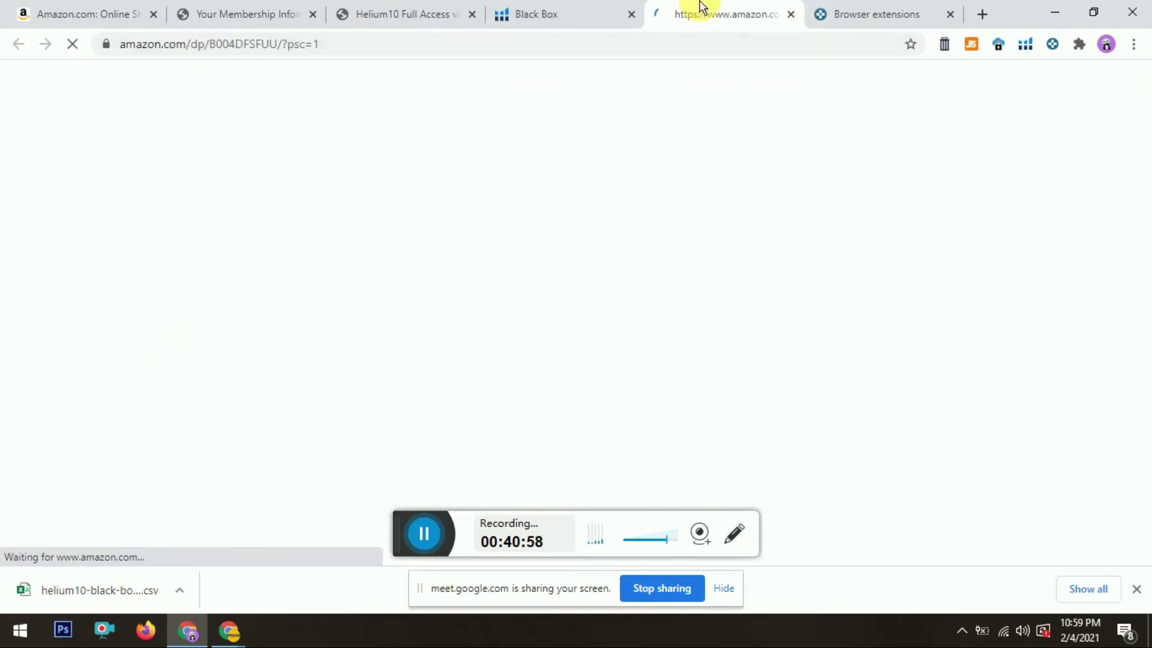
left_click(586, 8)
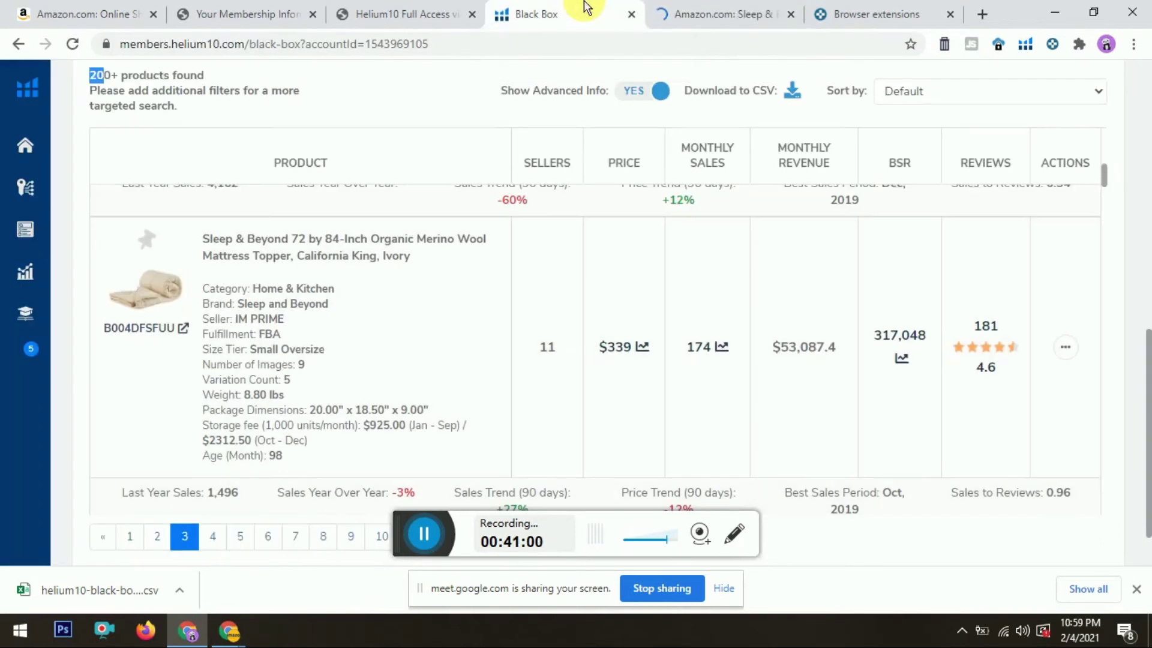
left_click(746, 12)
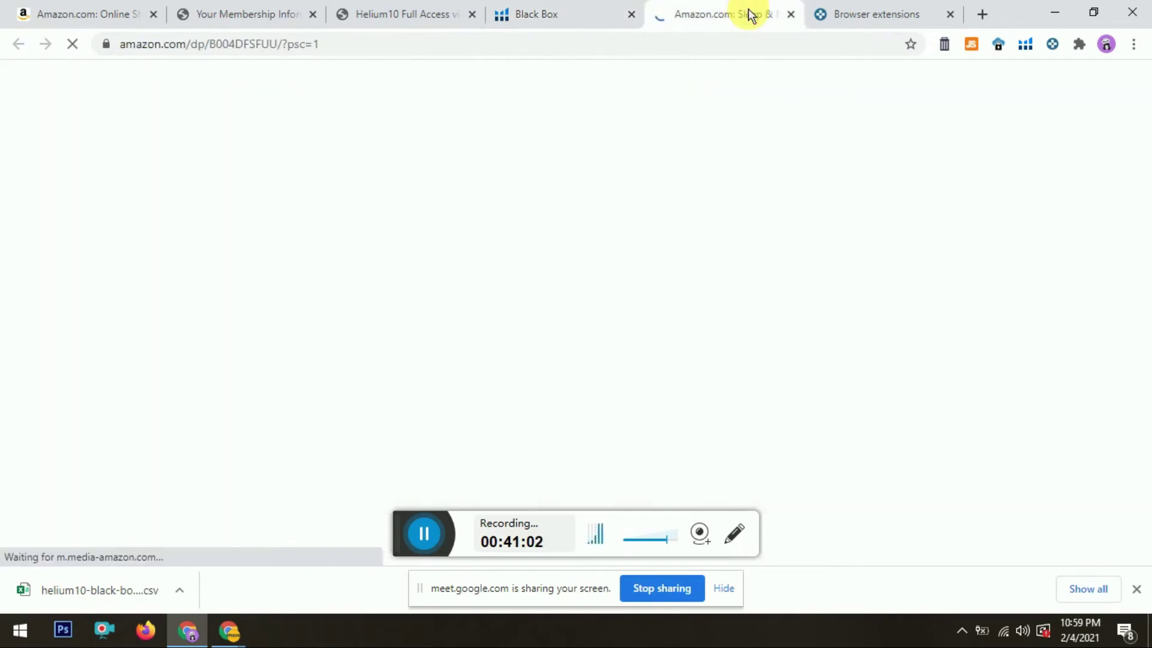
left_click(581, 9)
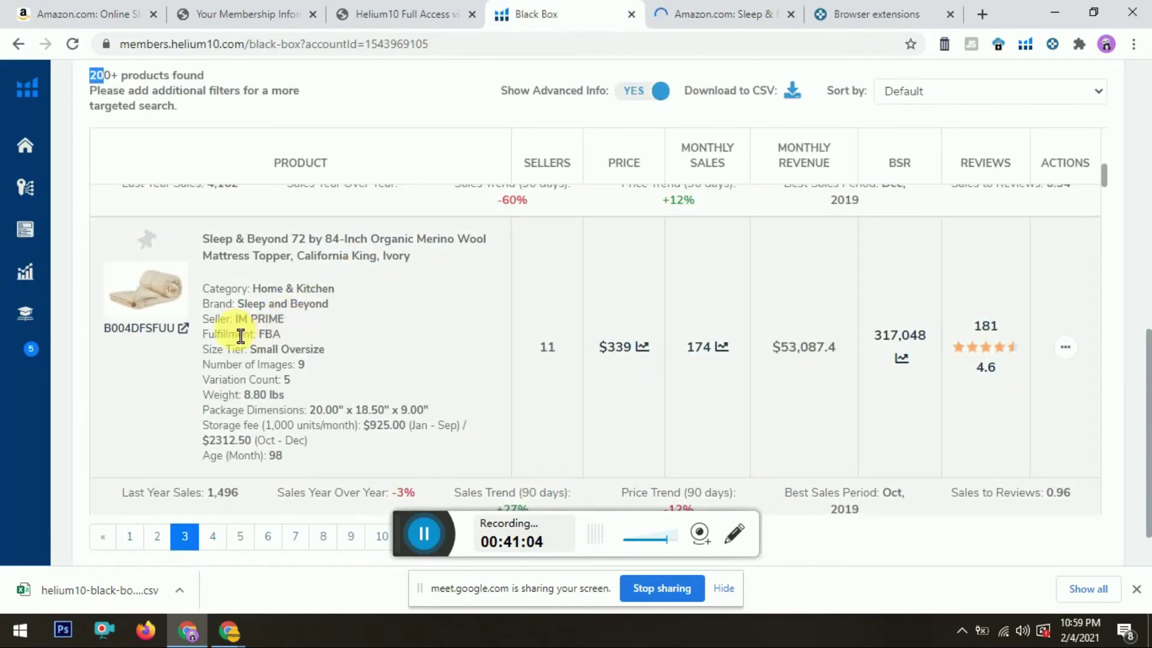
Step: Note the topper's seller IM PRIME in the Black Box results
left_click_drag(234, 319, 286, 320)
left_click(724, 9)
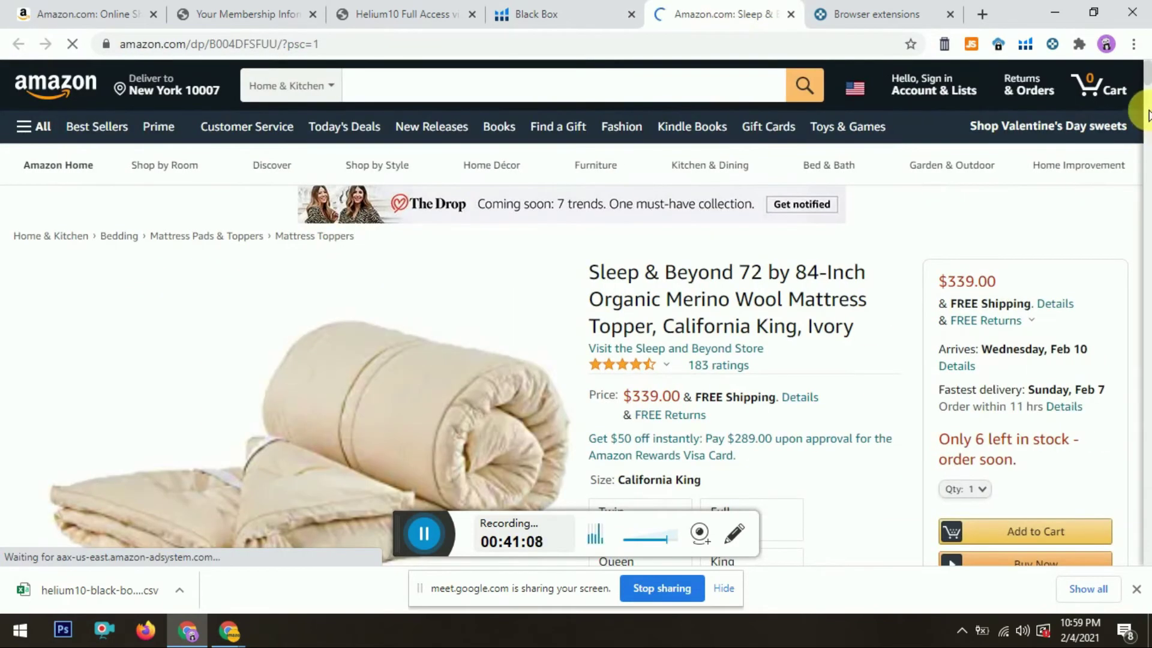
left_click(447, 12)
left_click(569, 11)
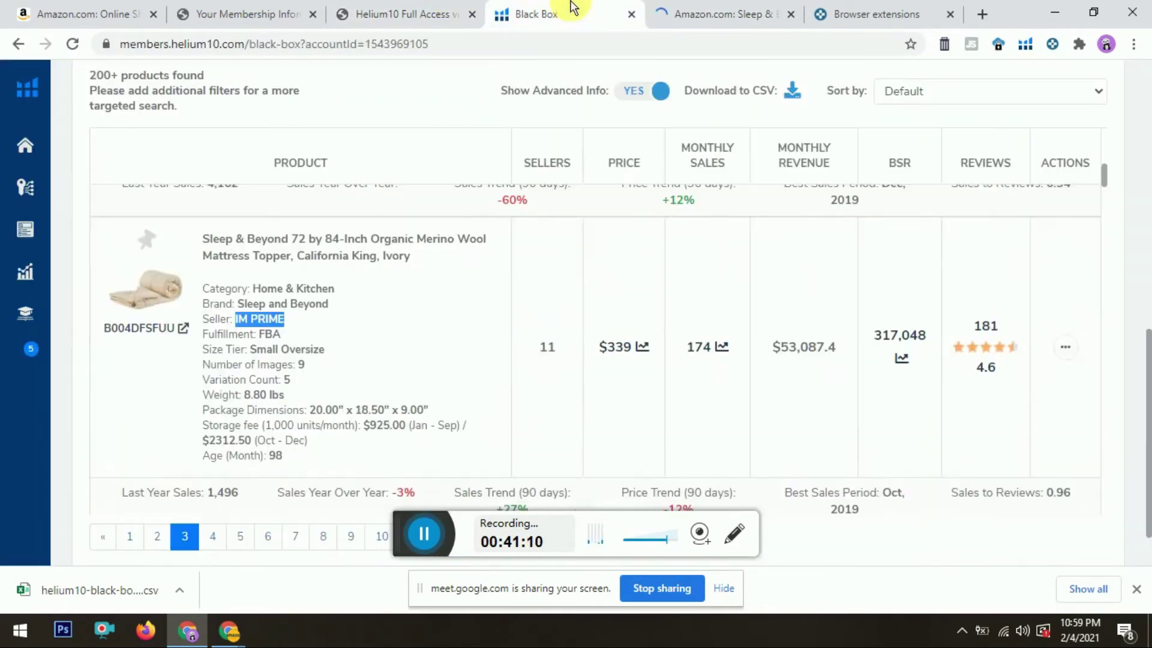
left_click(558, 360)
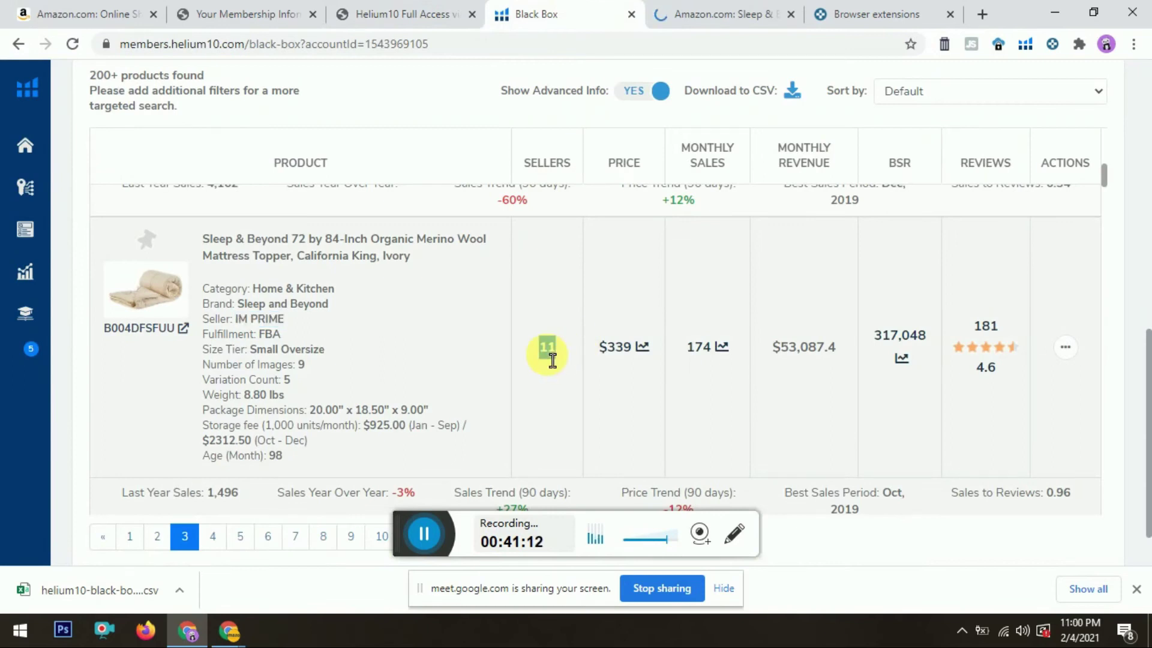
left_click(719, 13)
left_click(588, 8)
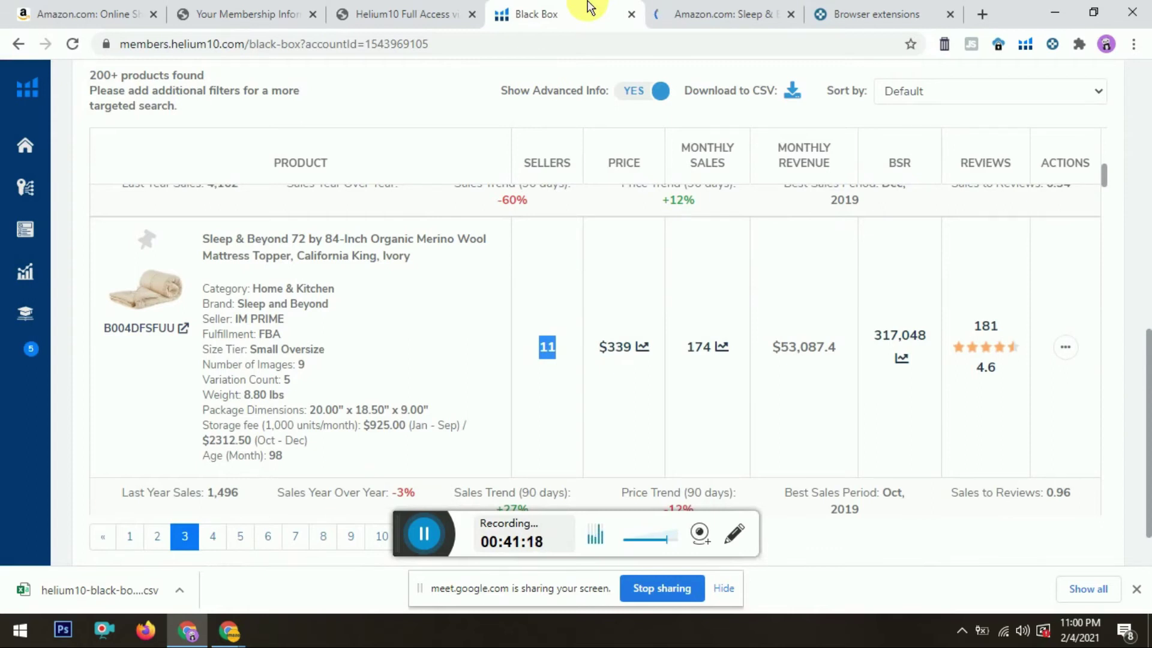
Step: Check the topper's 11 sellers, Variation Count 5 and 8.80 lbs weight
left_click(565, 363)
double_click(561, 359)
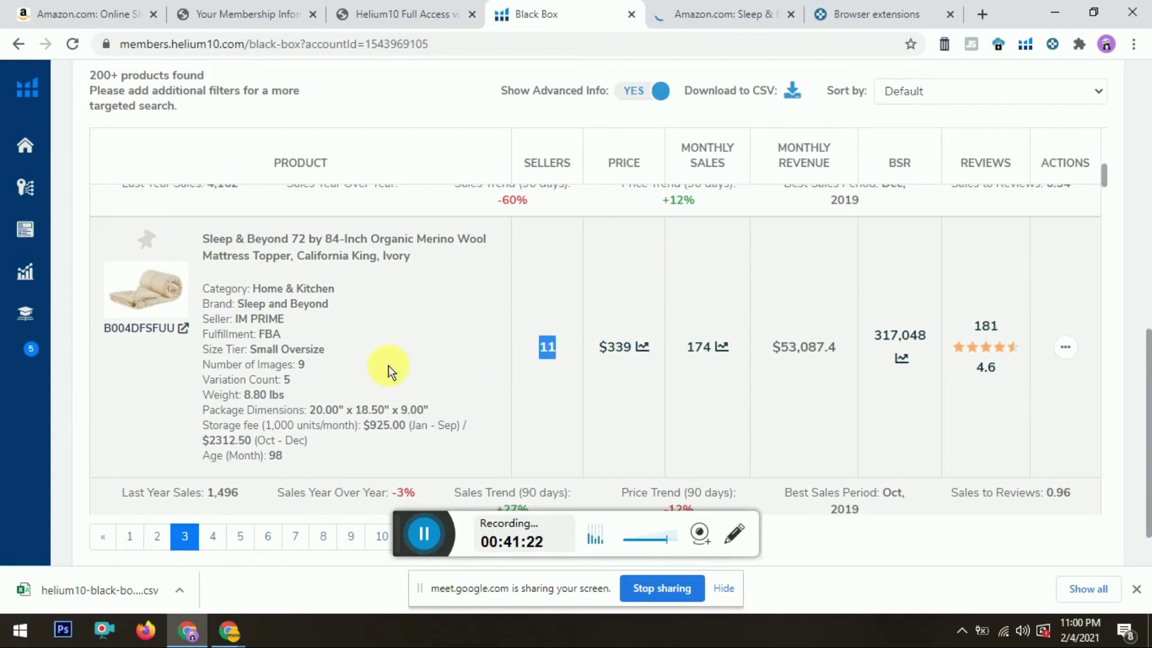
double_click(287, 379)
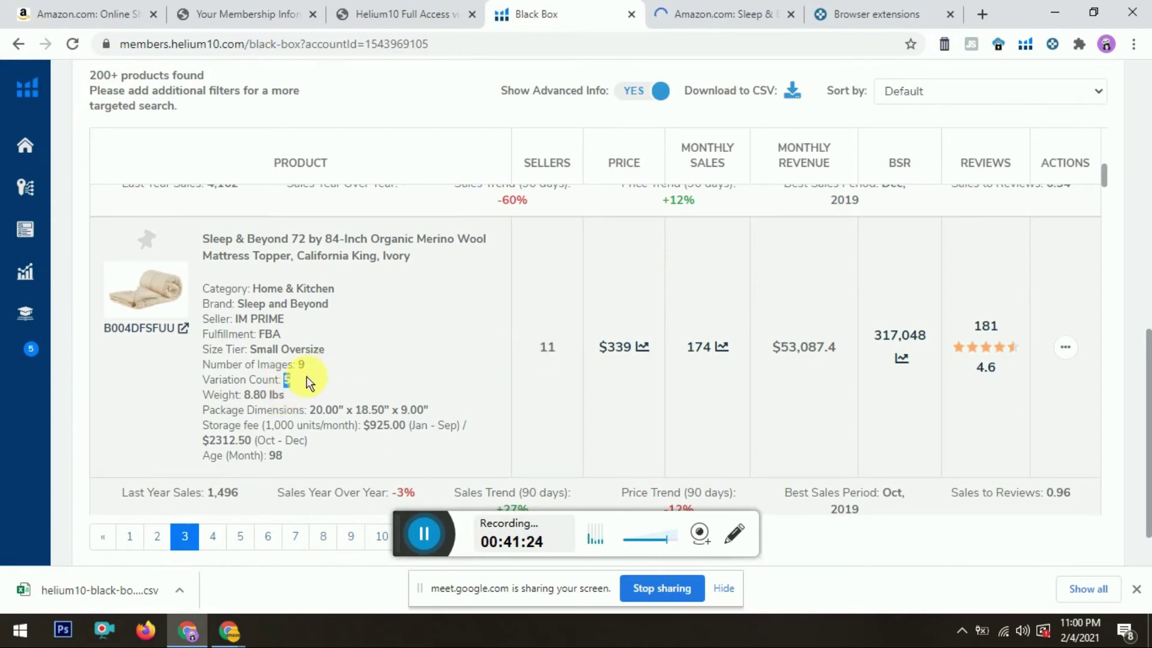
double_click(286, 379)
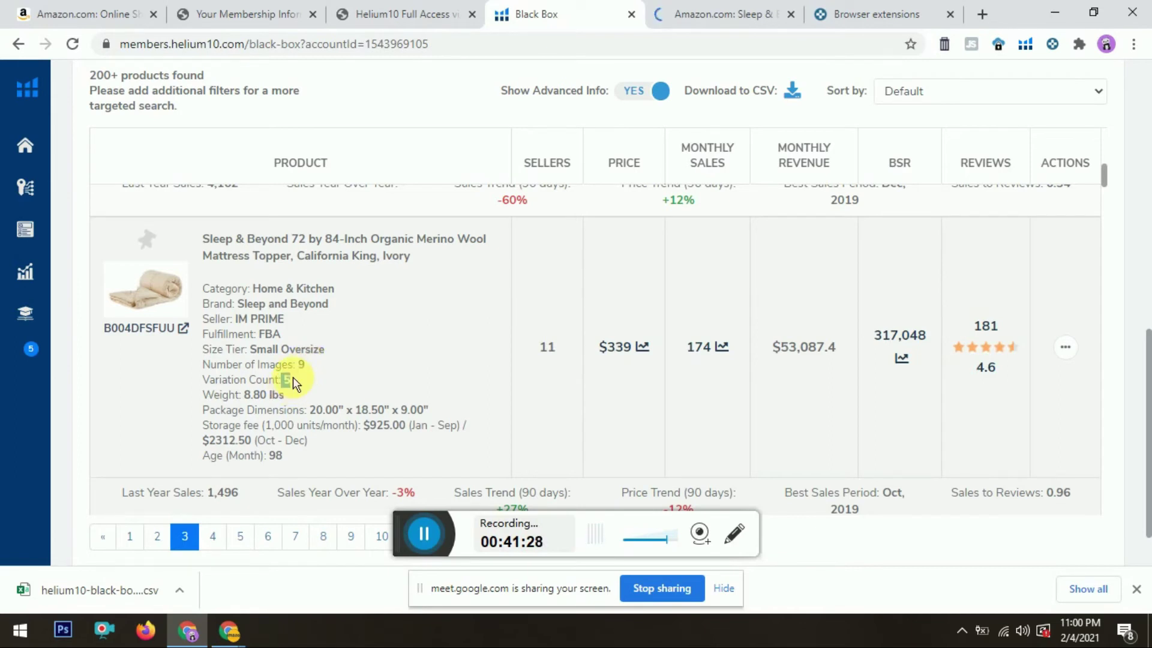
left_click_drag(246, 397, 289, 403)
Step: On the topper's Amazon page, check the remaining stock count of 6
left_click(716, 11)
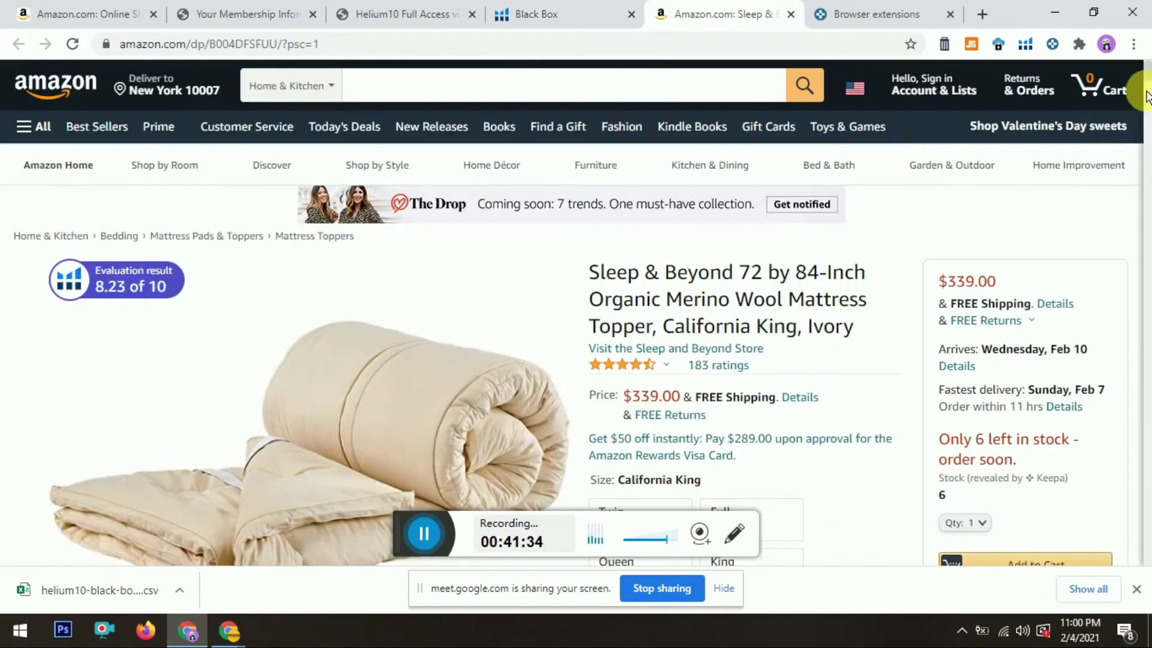
scroll(1147, 84, "down", 5)
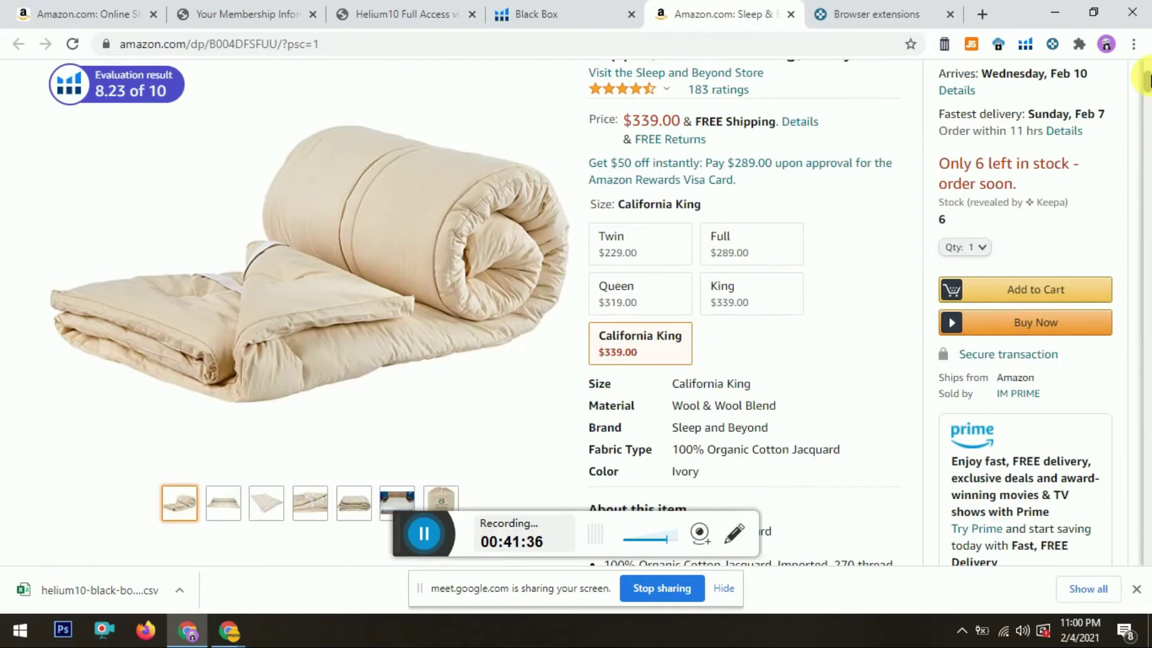
scroll(1147, 80, "up", 2)
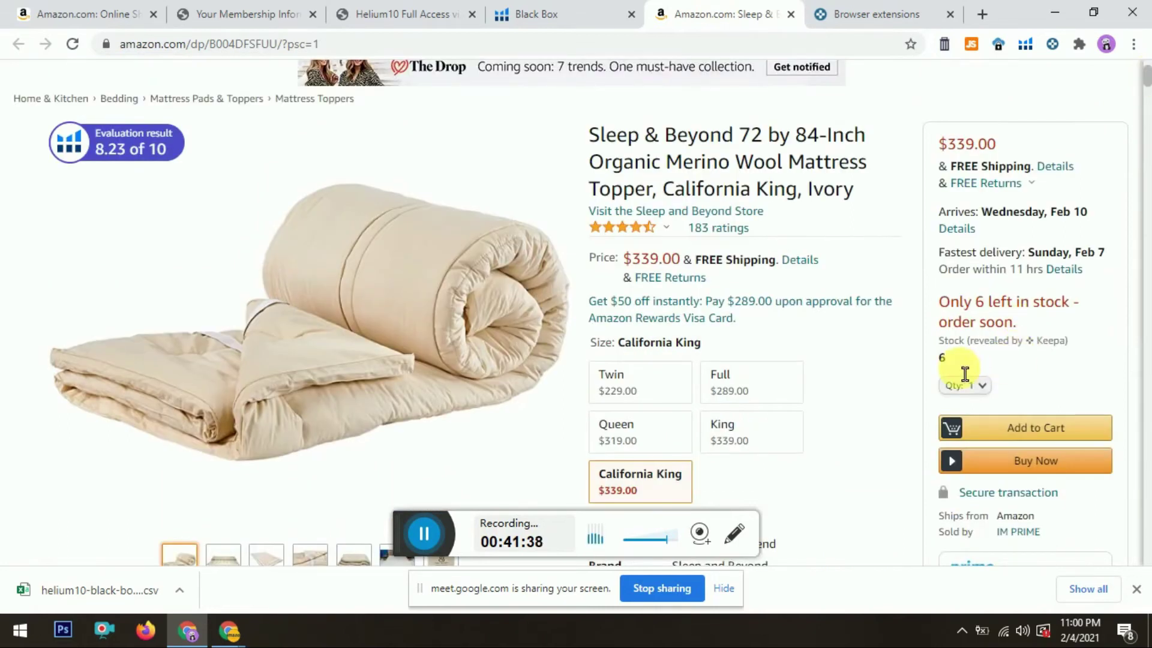
double_click(944, 358)
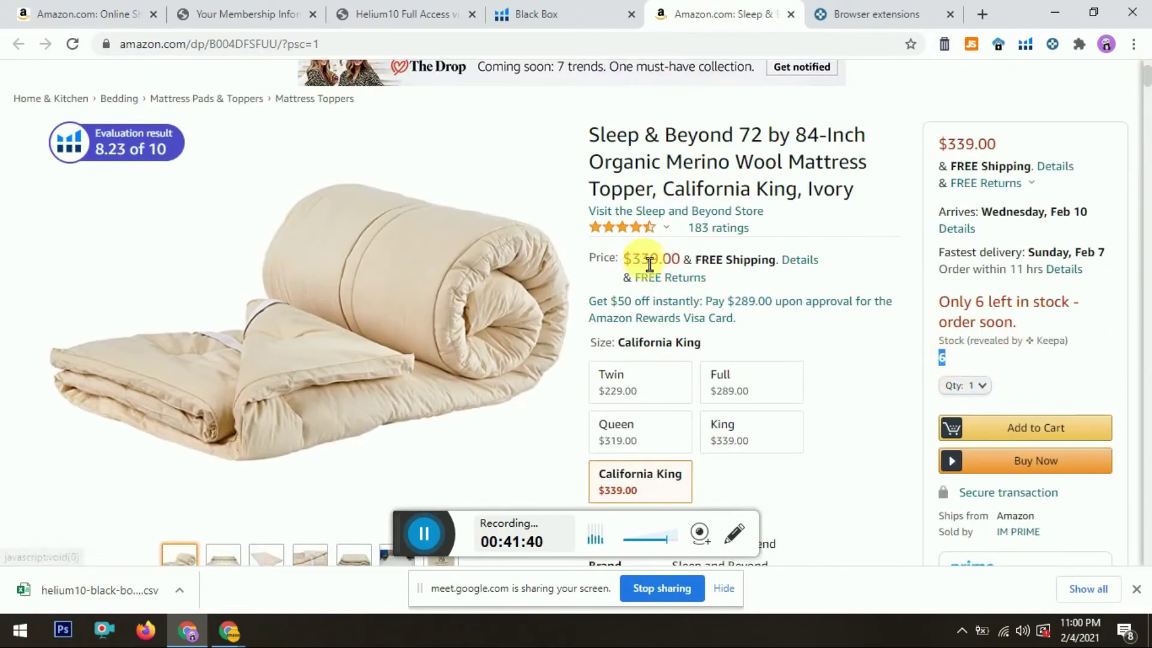
Step: Open the Sleep and Beyond brand store, note its name, and start a new blank tab
left_click(640, 216)
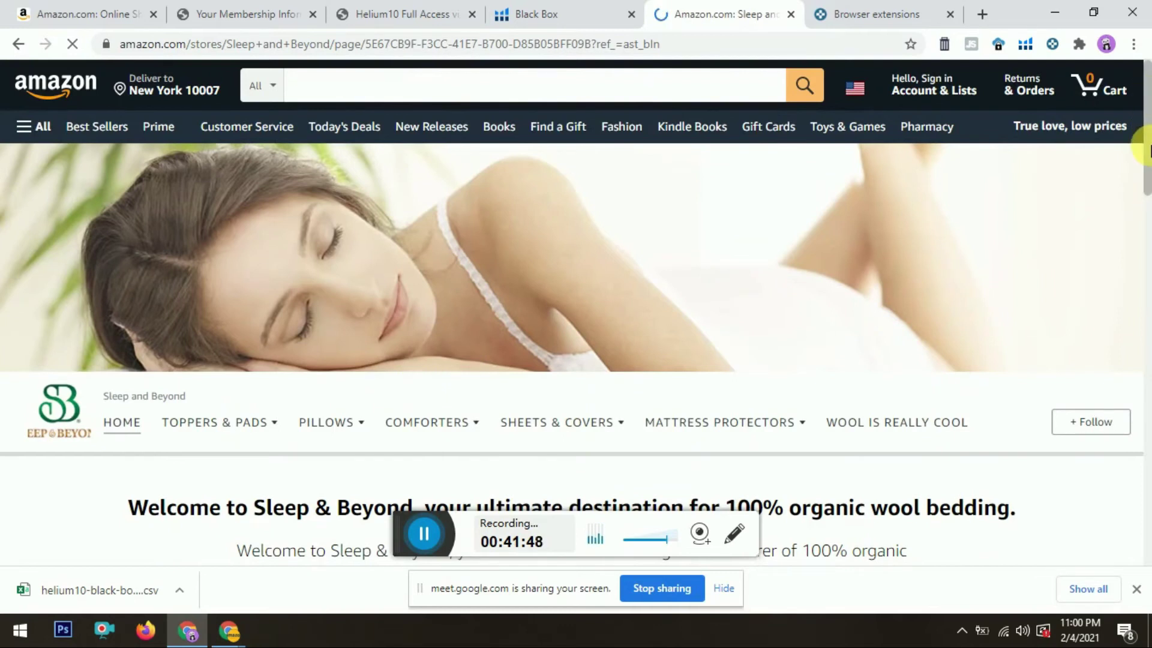
scroll(1148, 149, "down", 3)
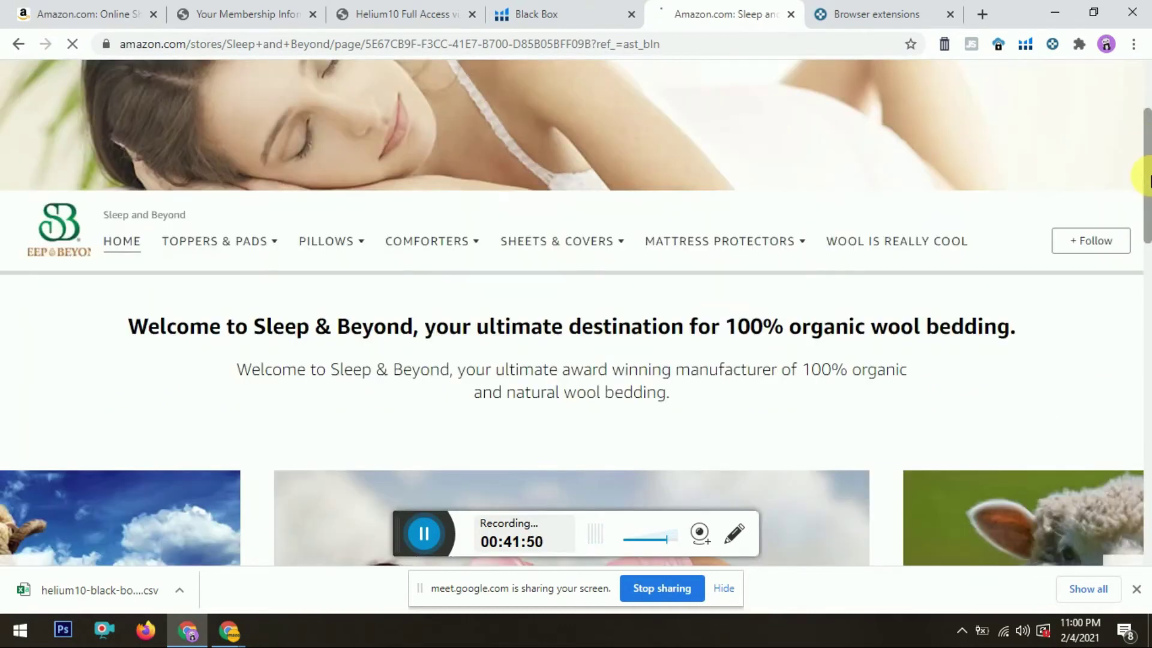
scroll(1149, 180, "down", 2)
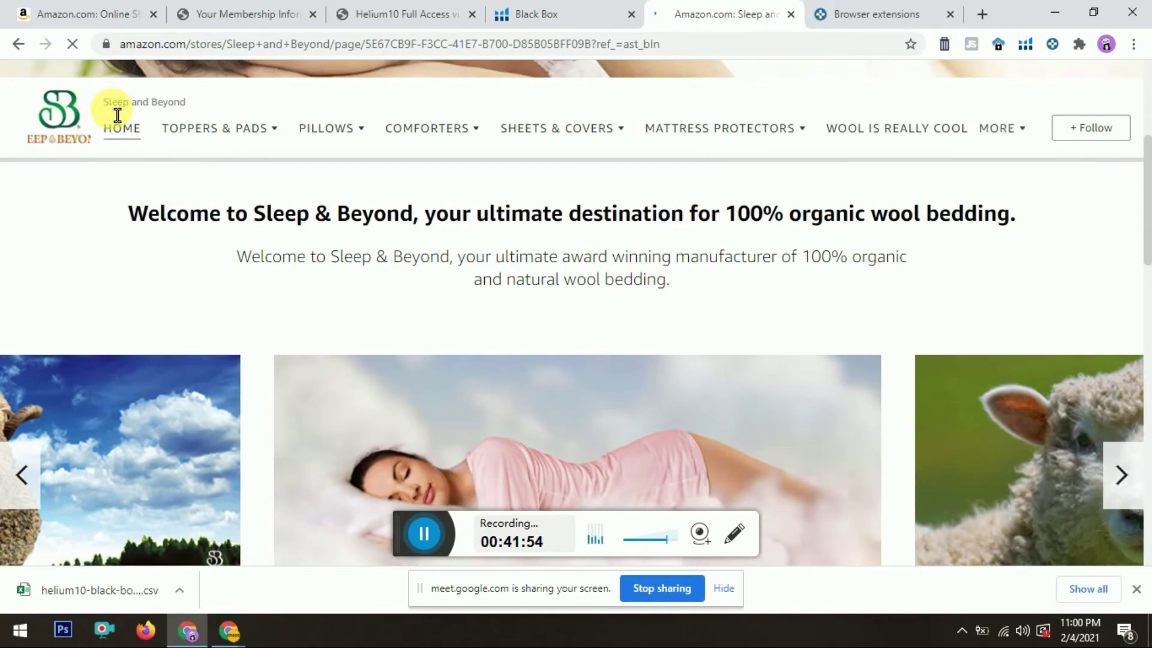
left_click_drag(116, 114, 216, 110)
key("ctrl+c")
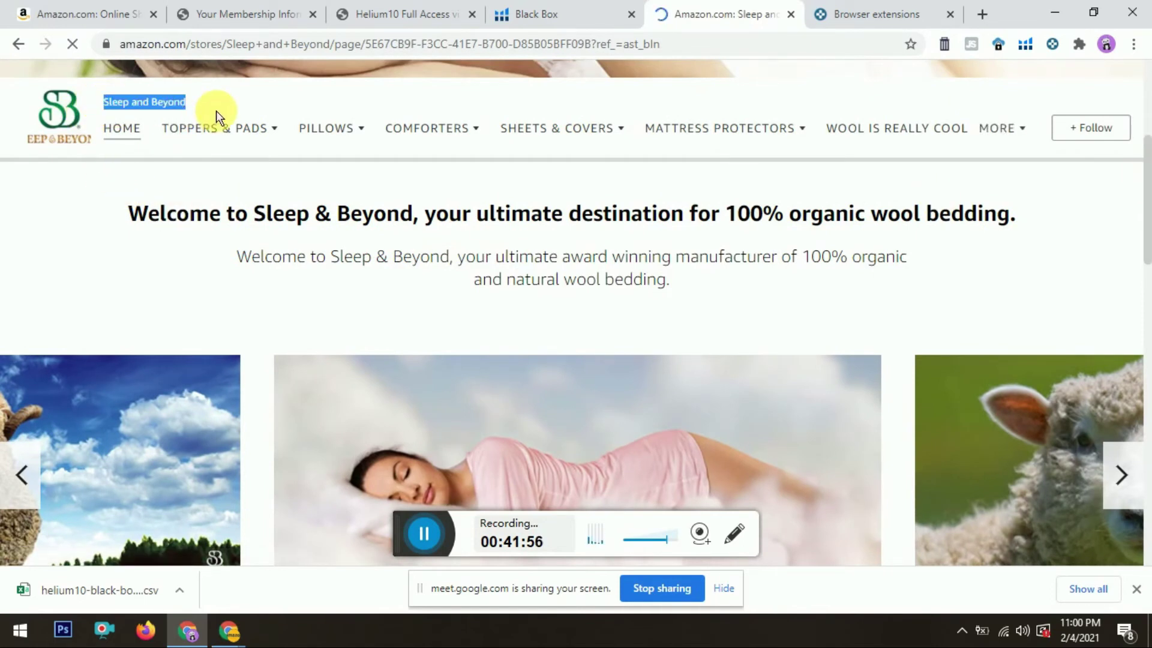
left_click(921, 7)
Step: Search Google for Sleep and Beyond
left_click(978, 8)
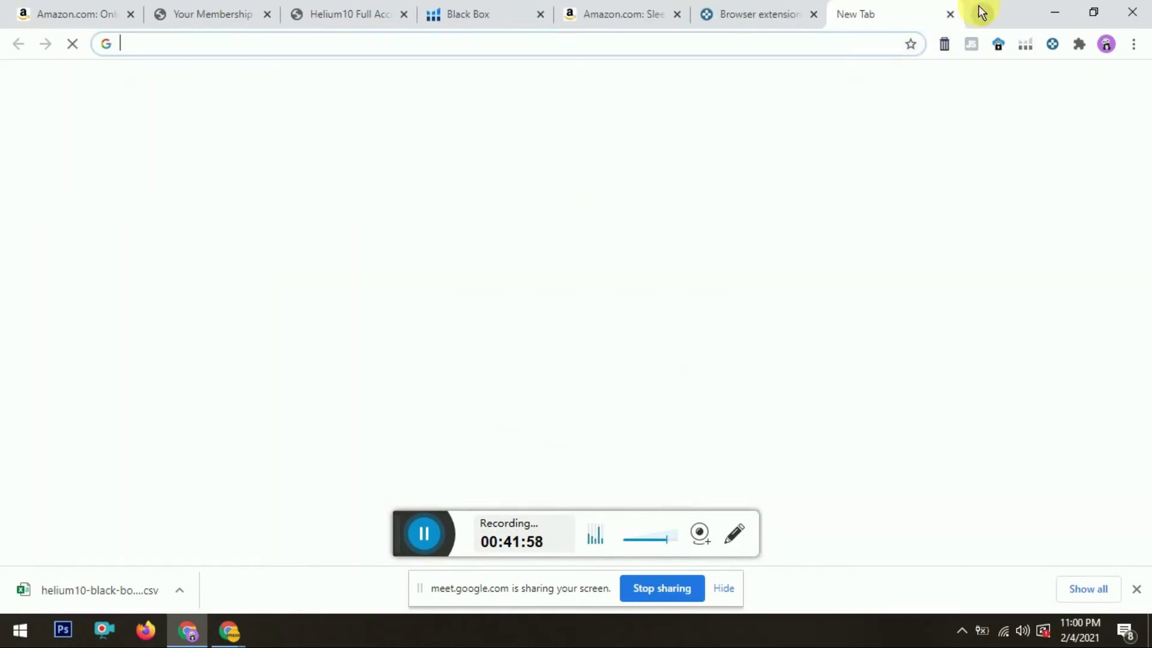
type("goo")
key("Return")
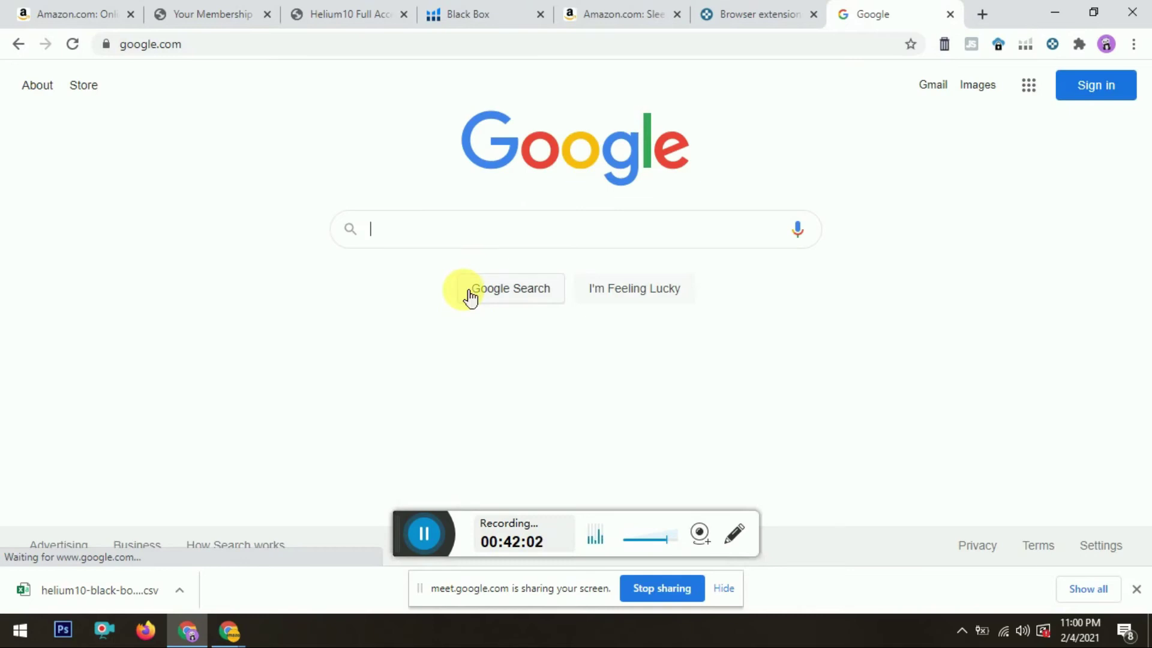
key("ctrl+v")
left_click(470, 297)
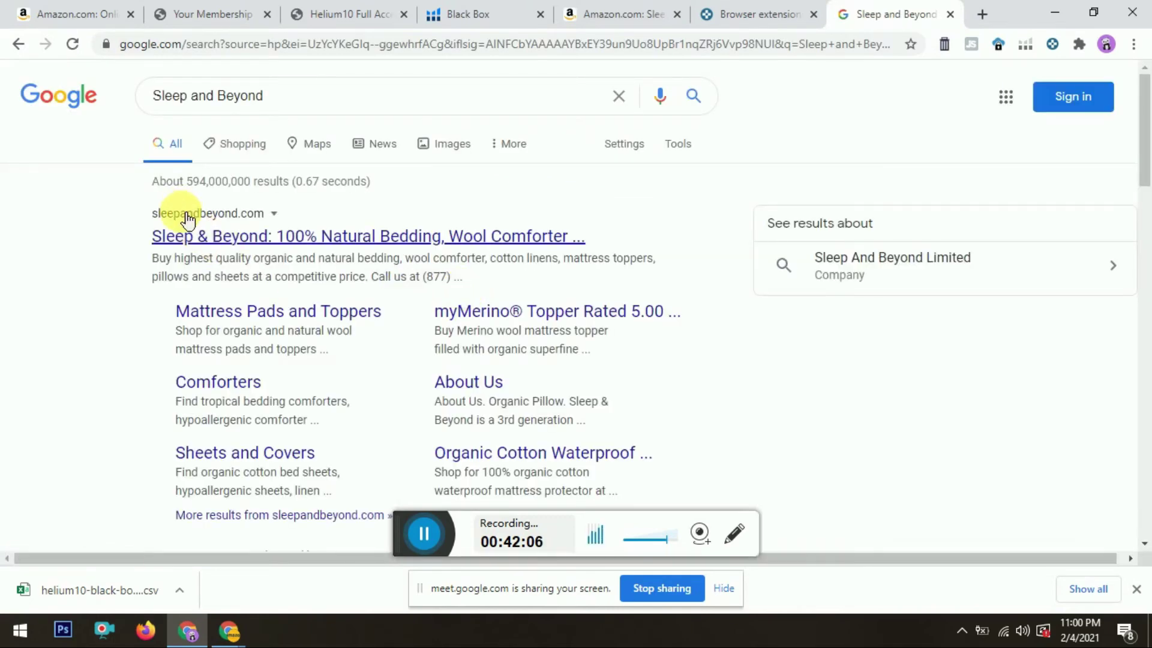
Step: Open the sleepandbeyond.com result in a new tab and switch to it
right_click(295, 244)
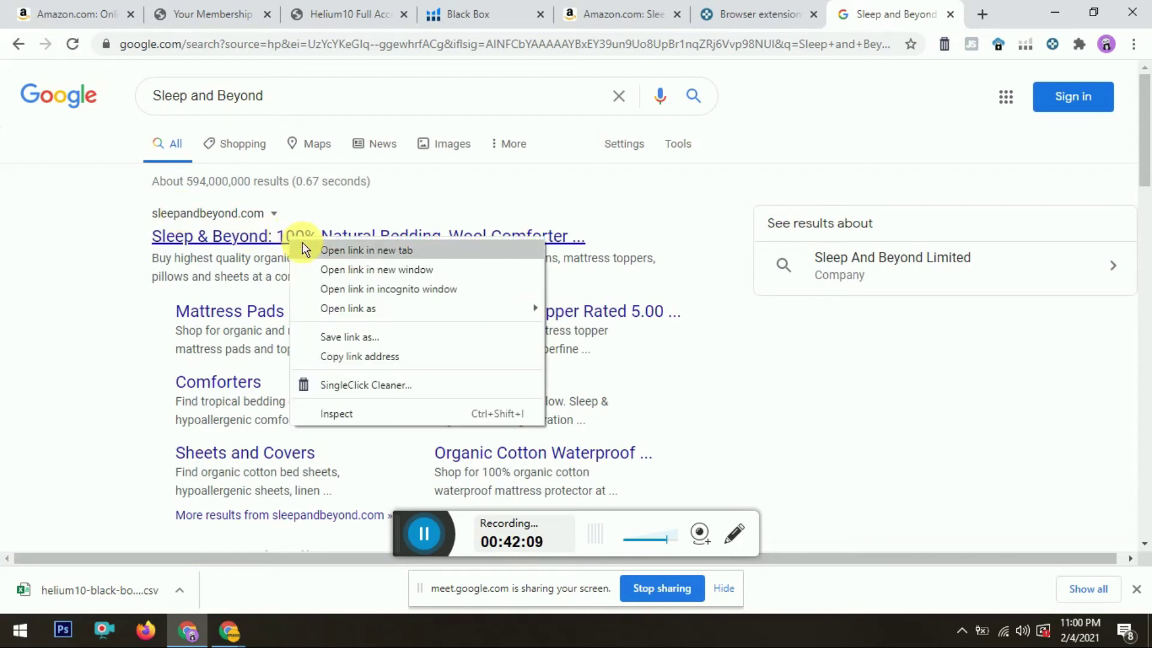
left_click(336, 250)
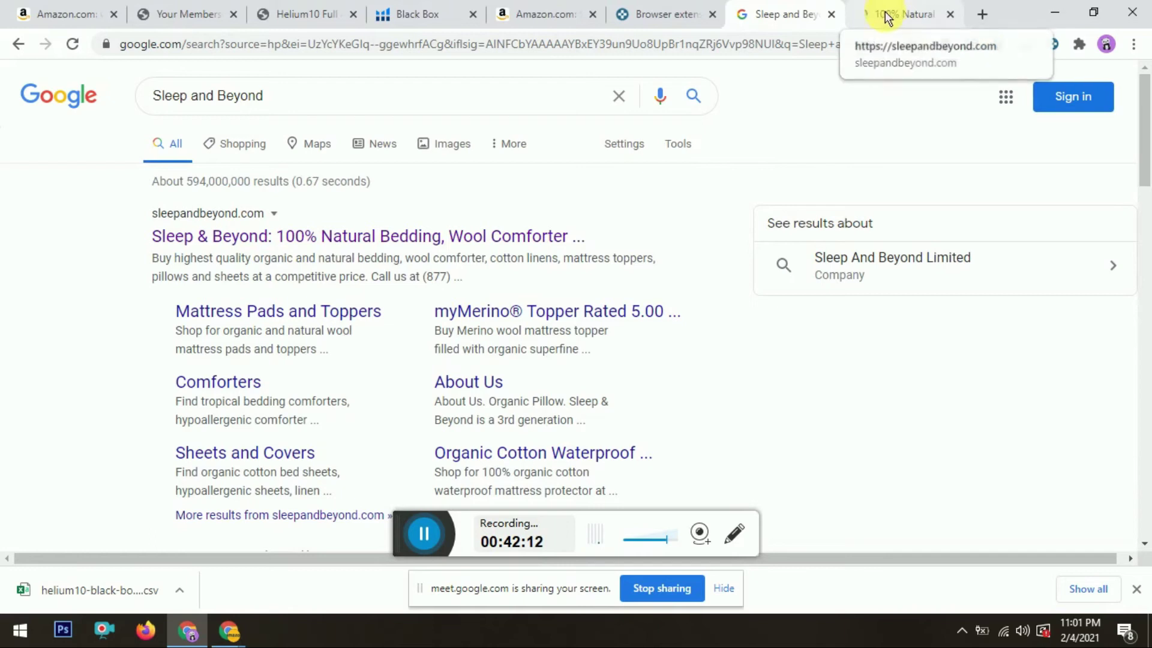
left_click(886, 17)
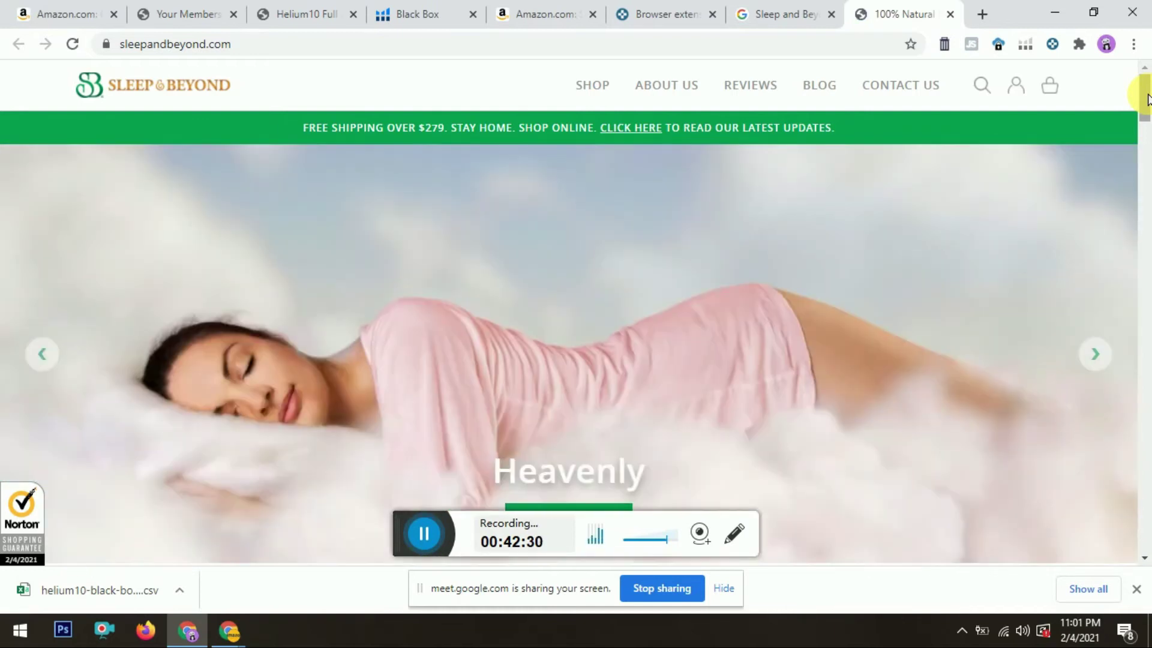
Step: Dismiss the purchase popup and open the Sleep & Beyond Contact Us page from the footer
left_click_drag(1146, 99, 1145, 637)
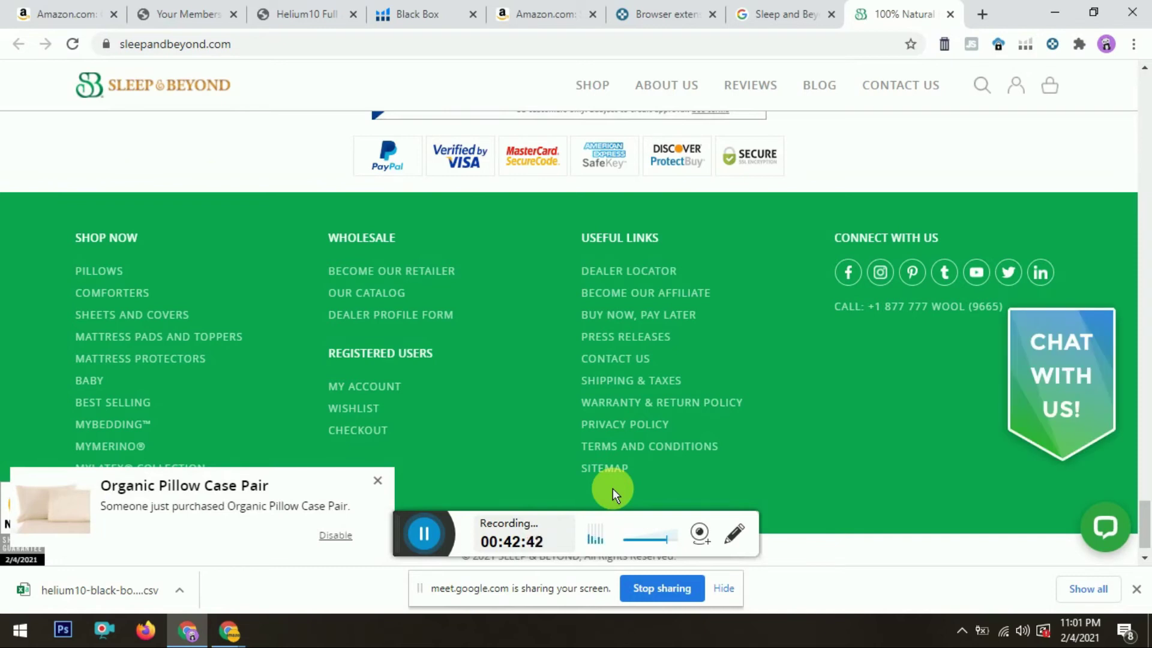
left_click(377, 480)
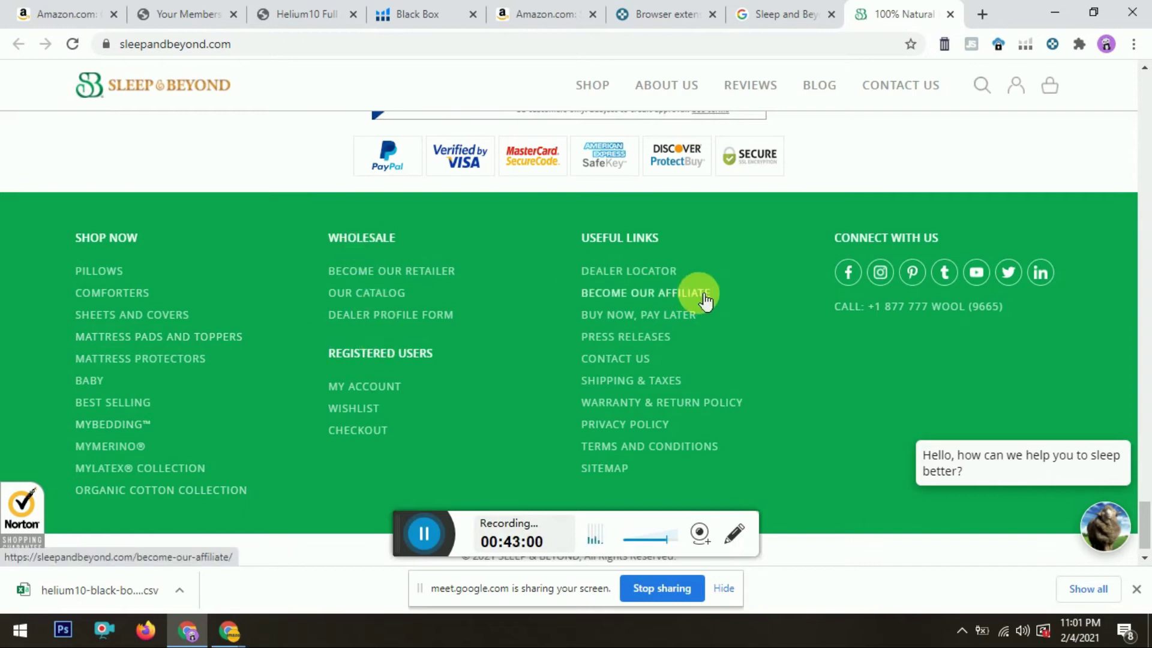
left_click(641, 362)
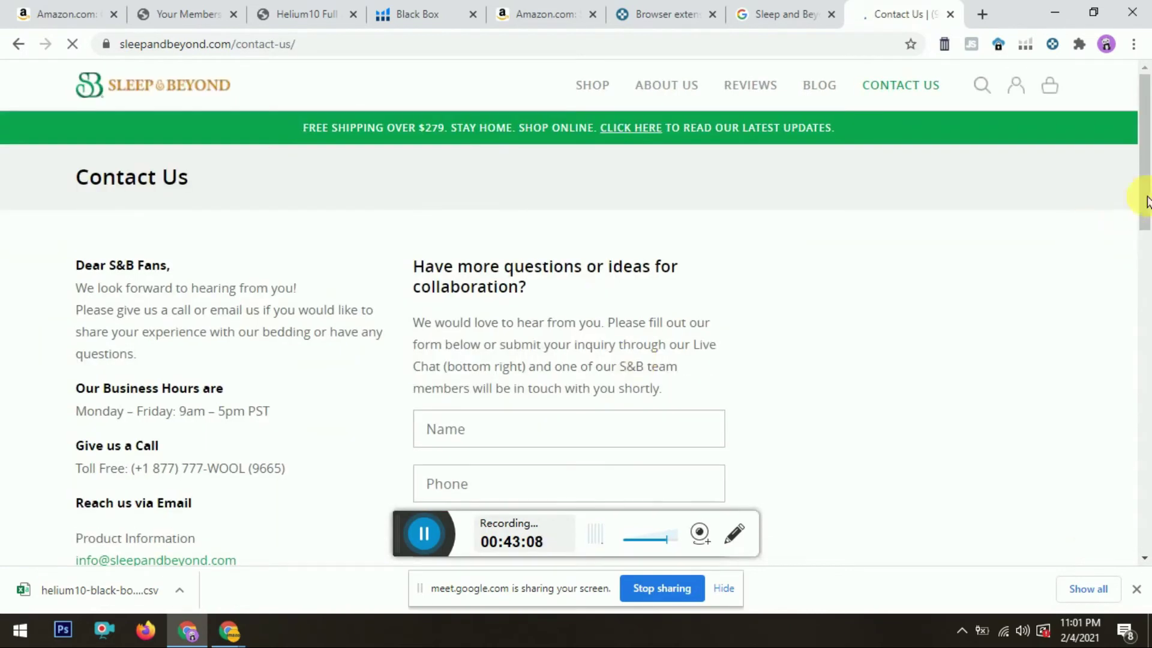
scroll(1147, 207, "down", 3)
mouse_move(1148, 207)
left_mouse_down()
mouse_move(1147, 229)
mouse_move(1148, 211)
left_mouse_up()
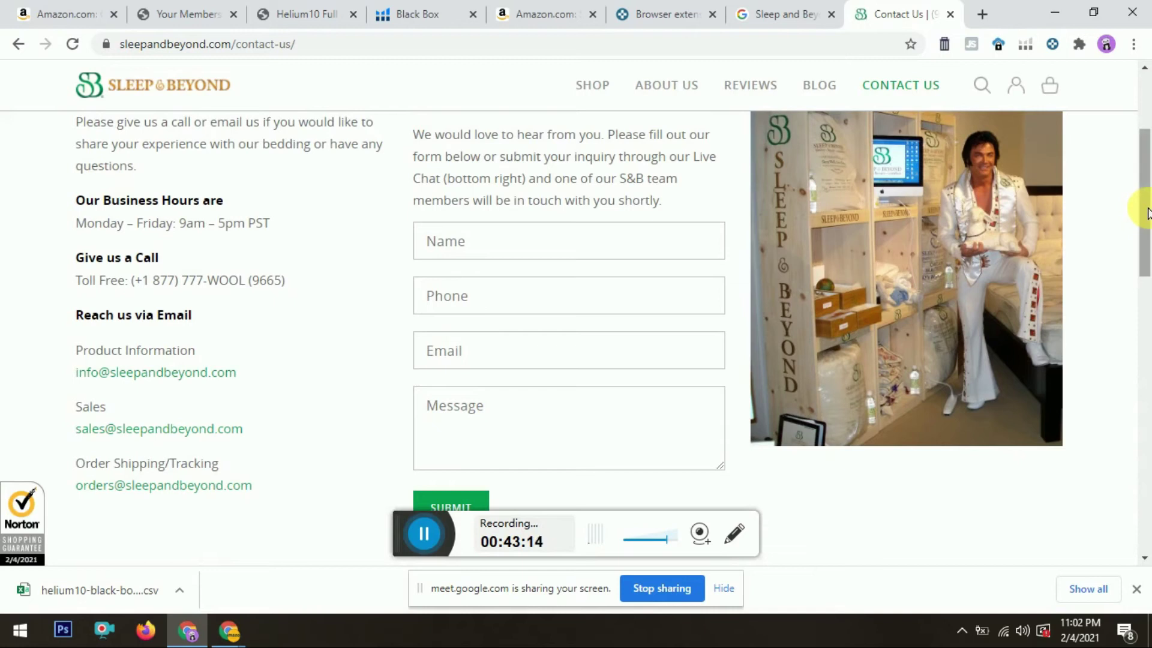
left_click_drag(1148, 213, 1131, 147)
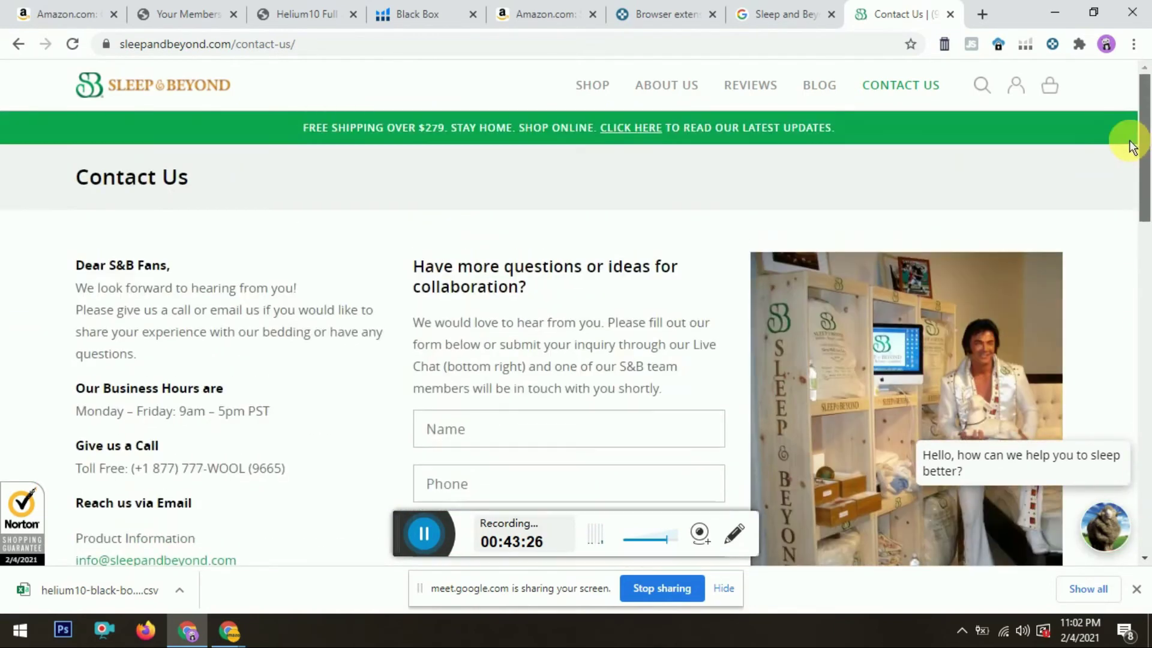
Step: Visit the About Us page, then return to Contact Us to view phone and e-mails
mouse_move(663, 87)
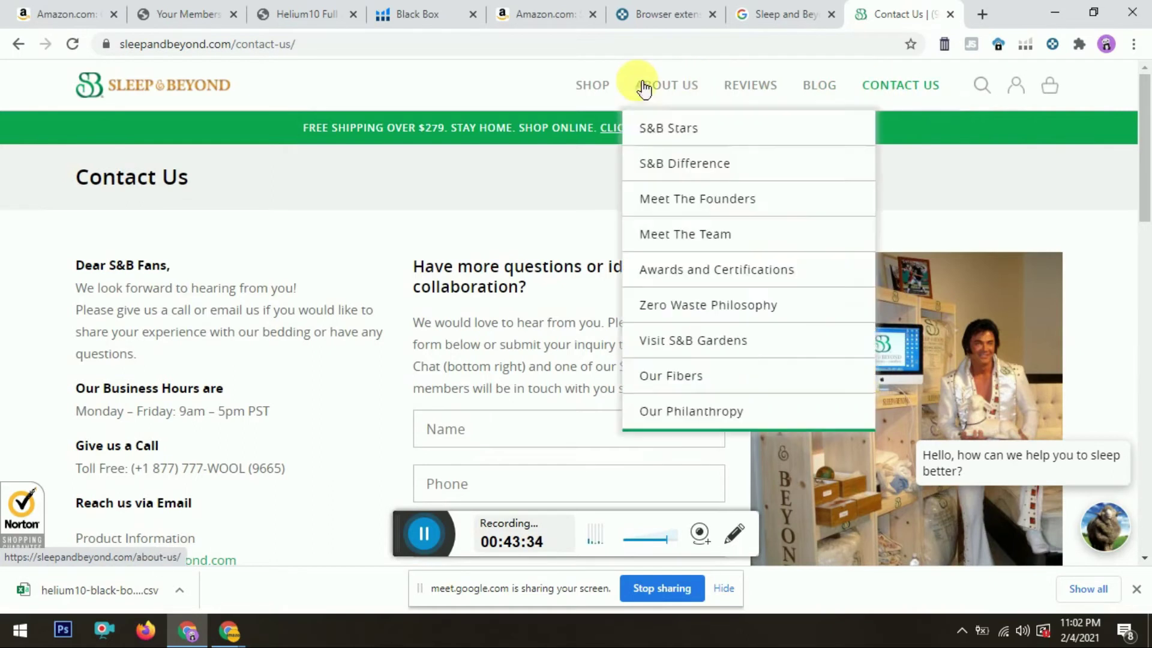
left_click(655, 91)
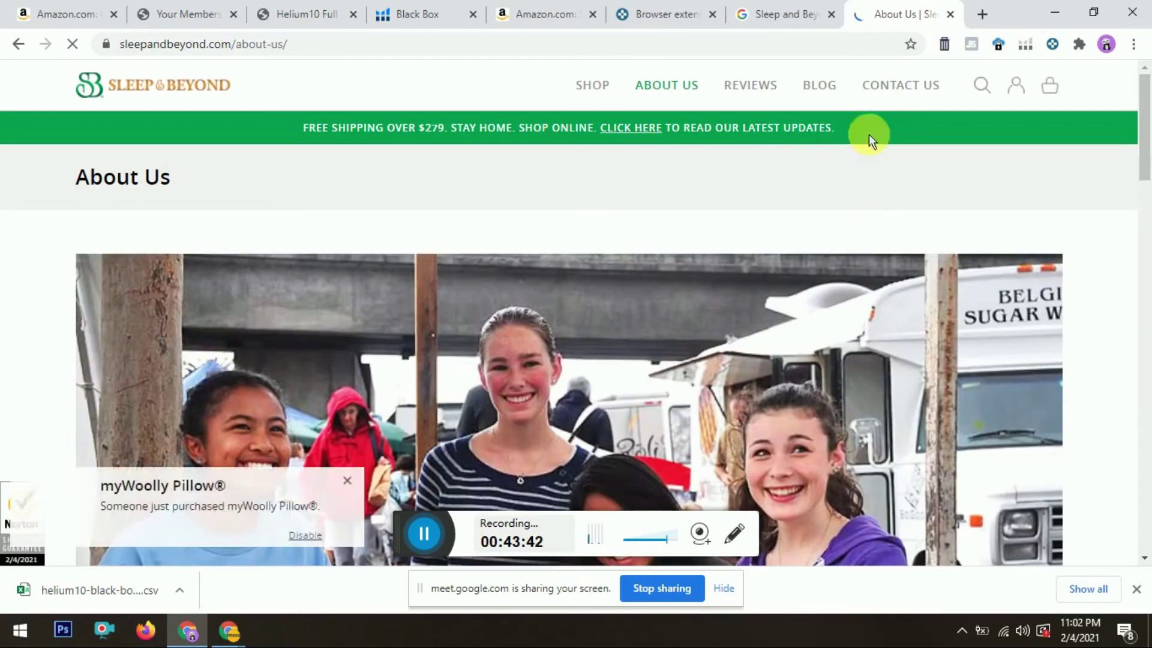
left_click(882, 82)
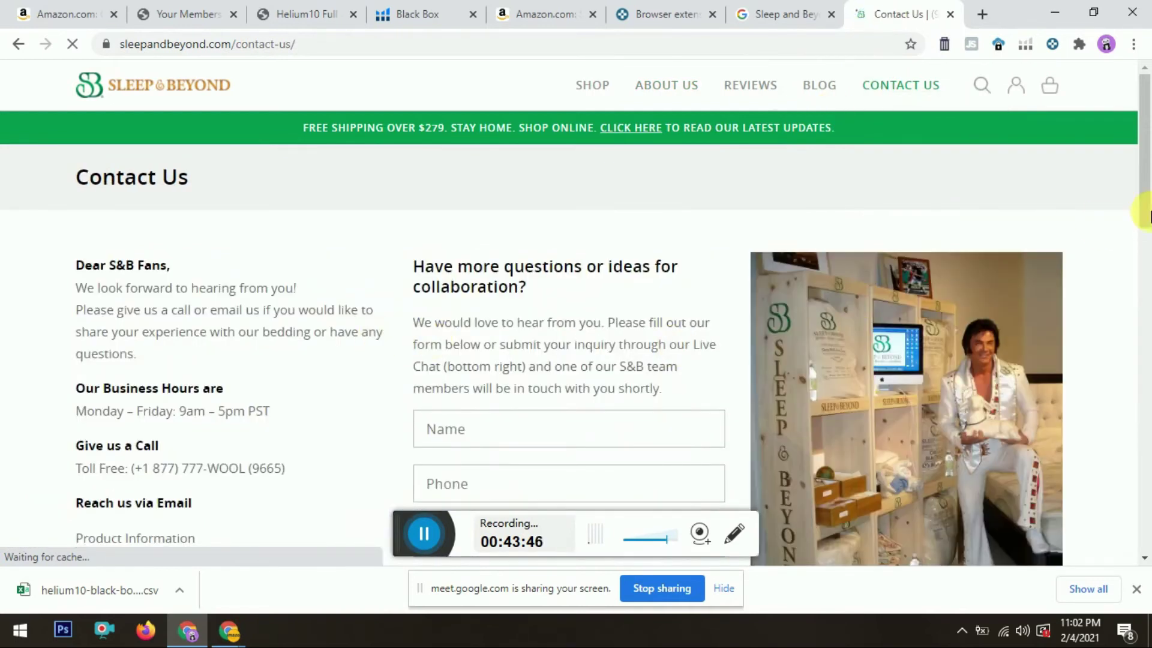
left_click_drag(1145, 160, 1147, 214)
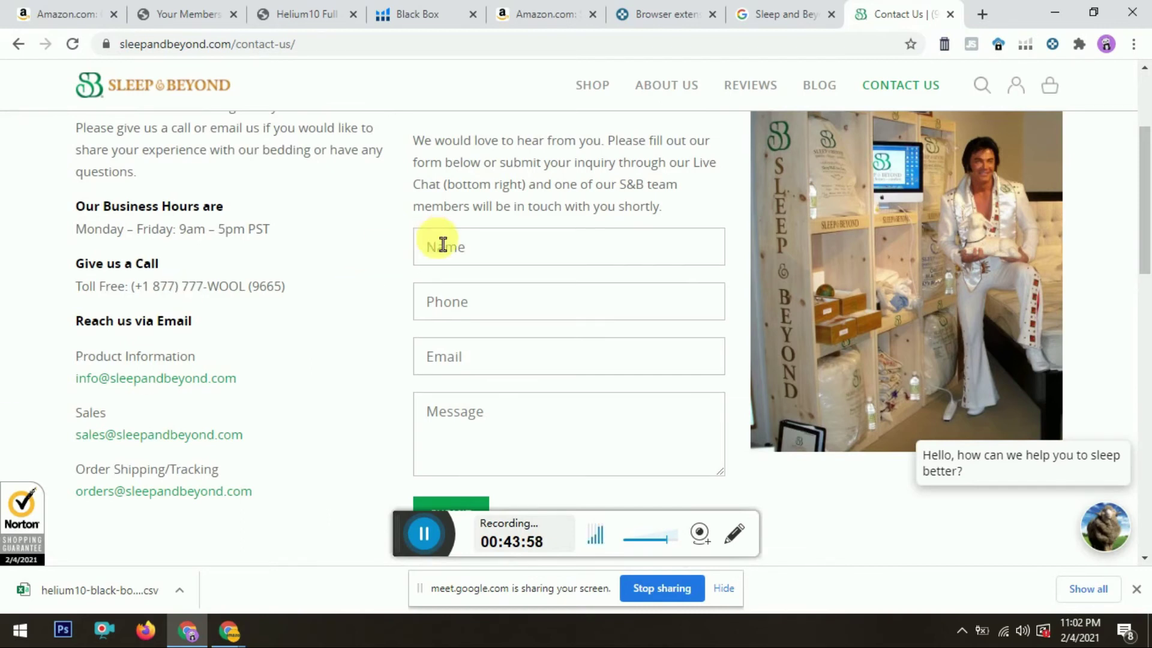
mouse_move(1144, 216)
left_mouse_down()
mouse_move(1146, 181)
mouse_move(1149, 203)
left_mouse_up()
scroll(1149, 203, "down", 1)
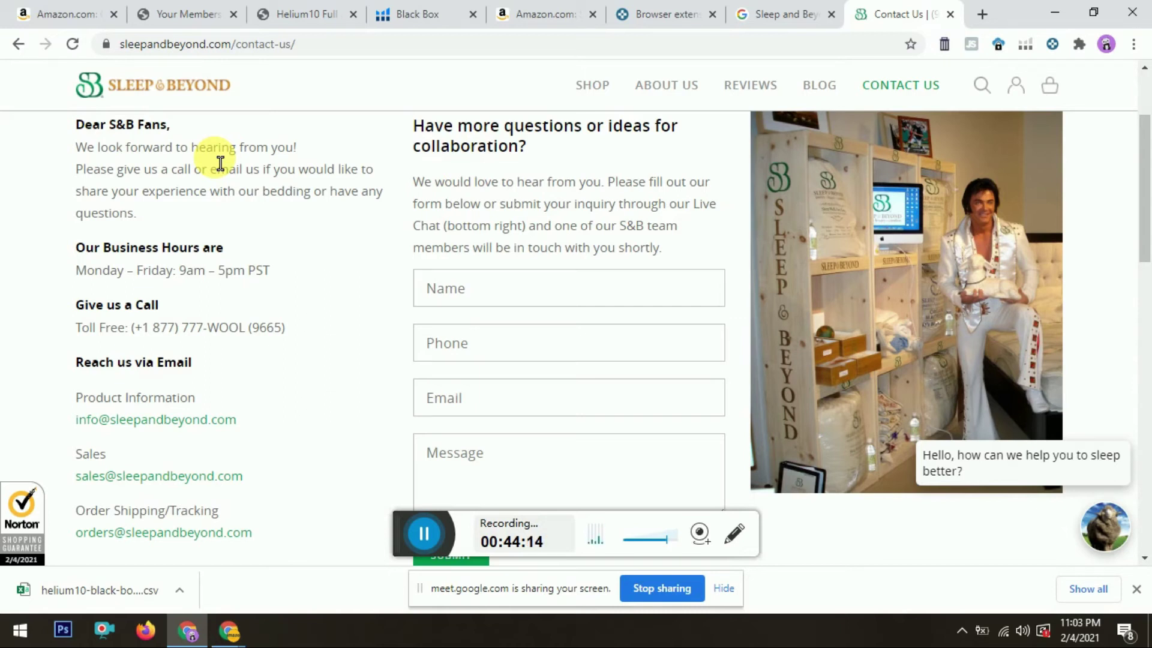
left_click(527, 12)
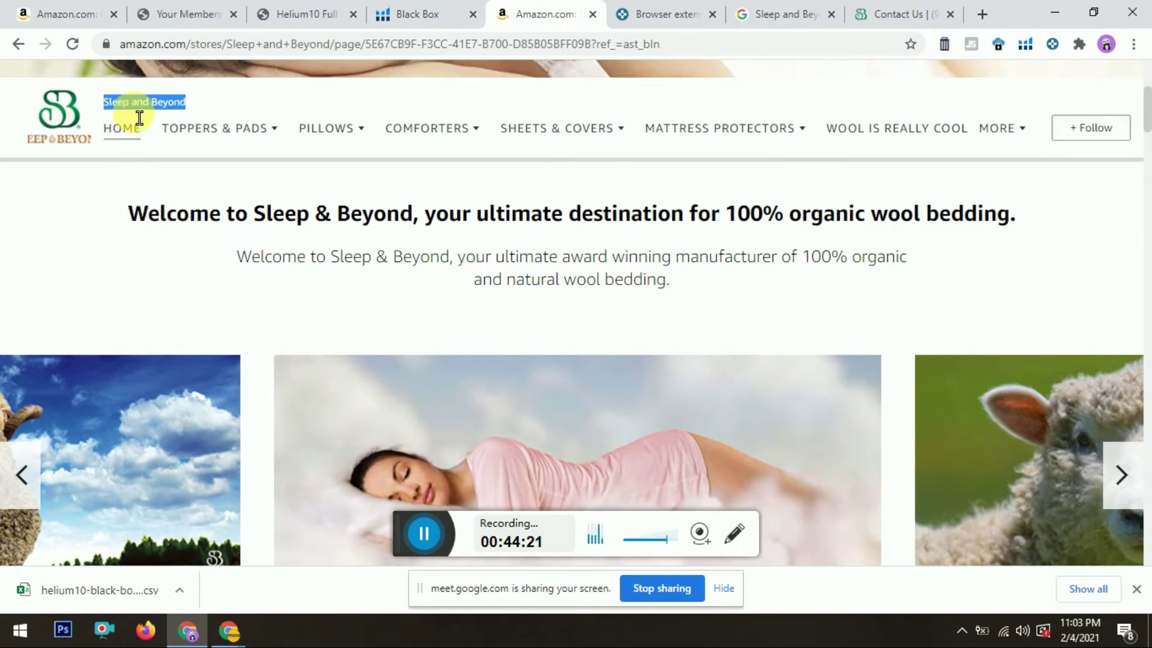
left_click(867, 10)
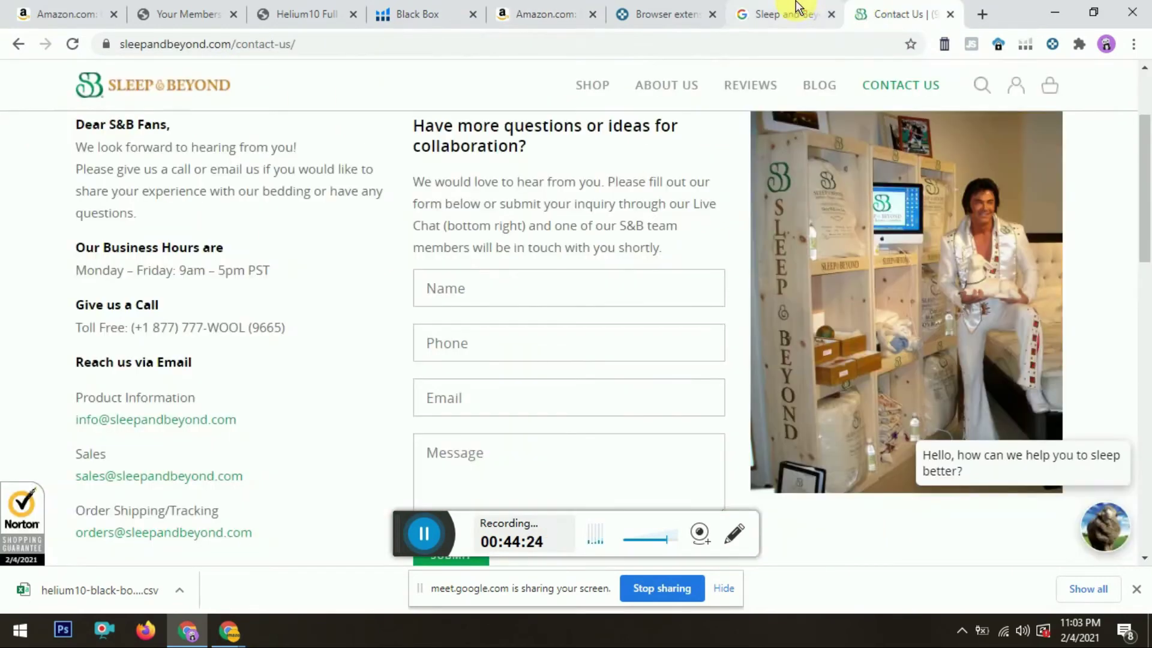
left_click(798, 7)
left_click(328, 114)
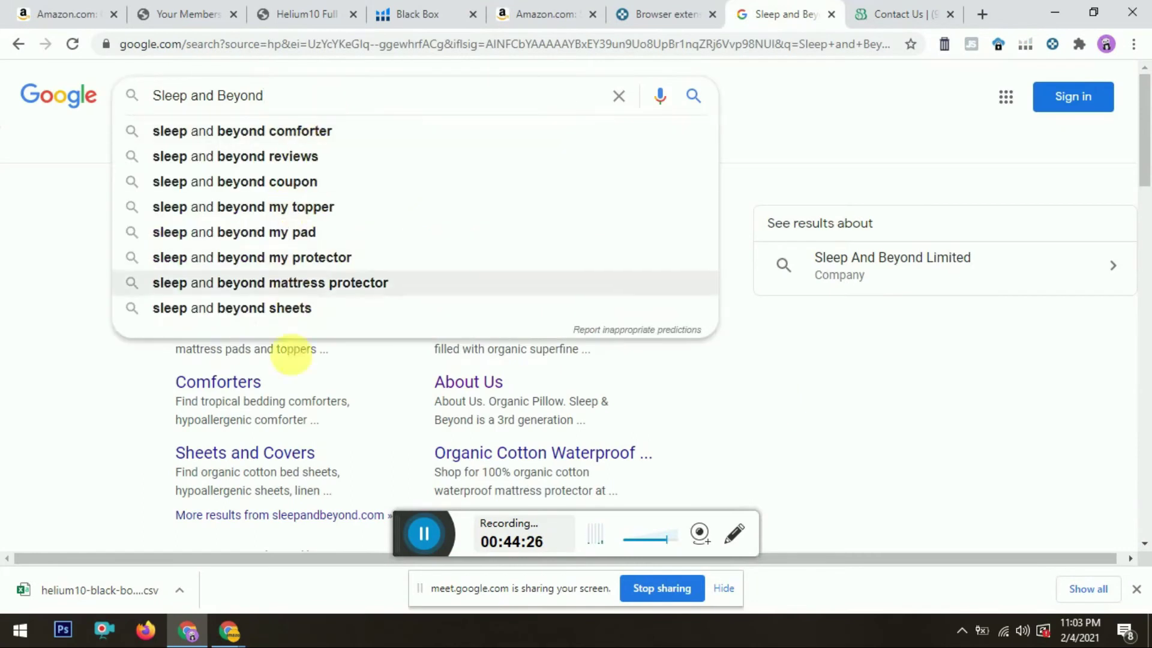
left_click(74, 315)
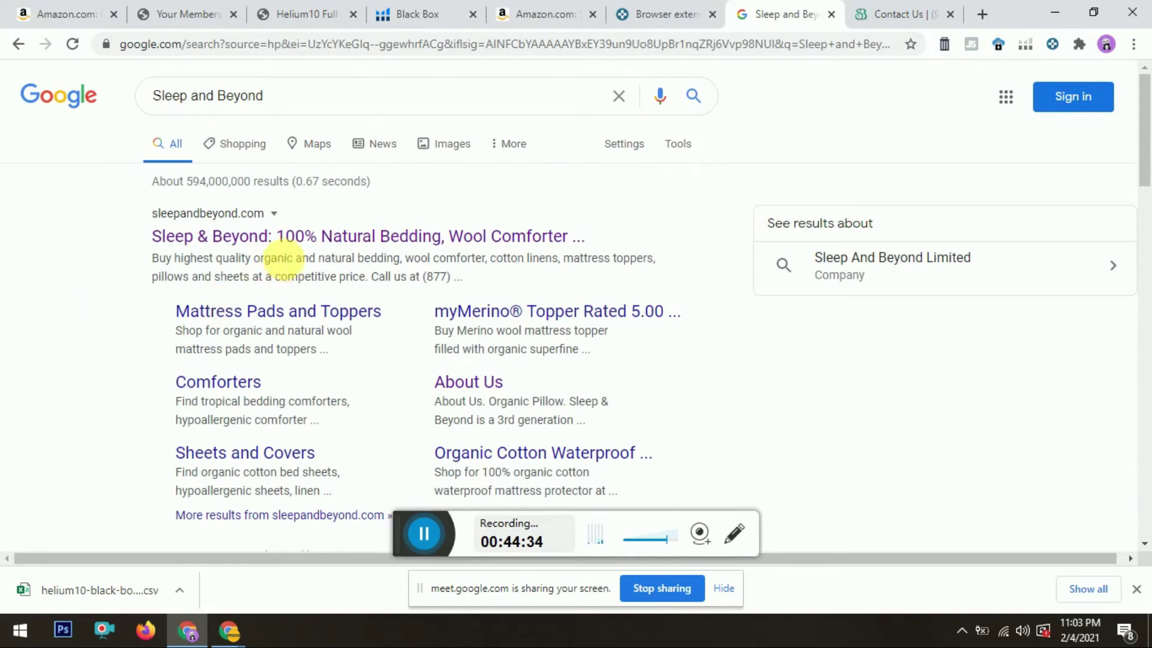
left_click(899, 13)
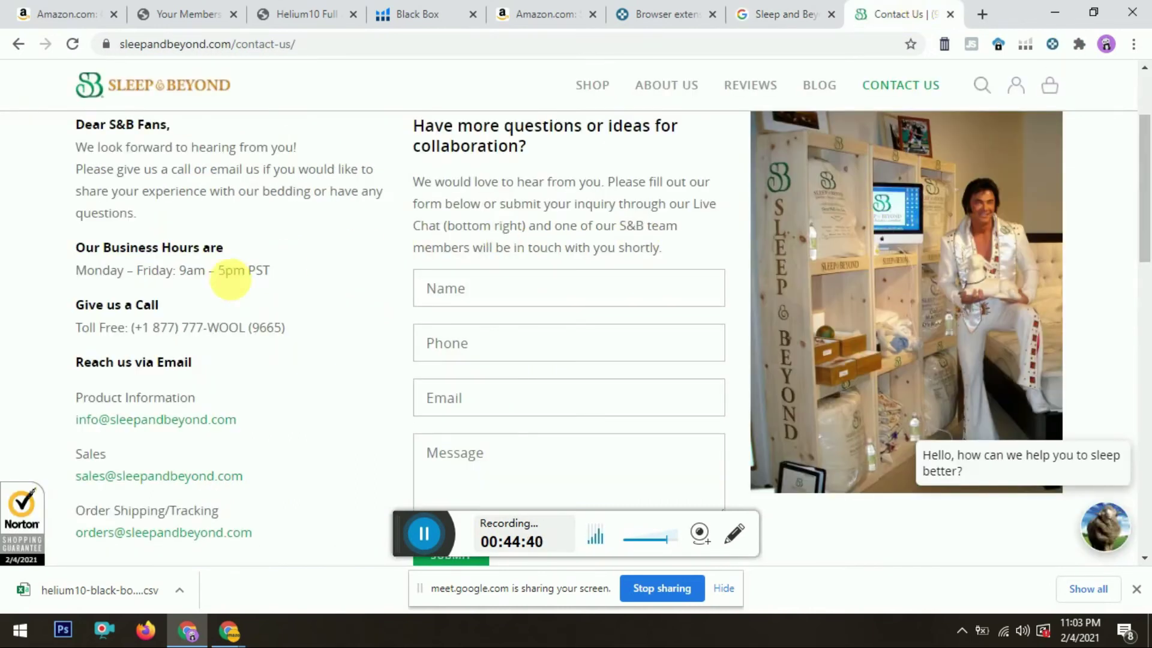
Step: Launch Excel and open the recent 'brand finding for uk market wholesale' workbook
key("super")
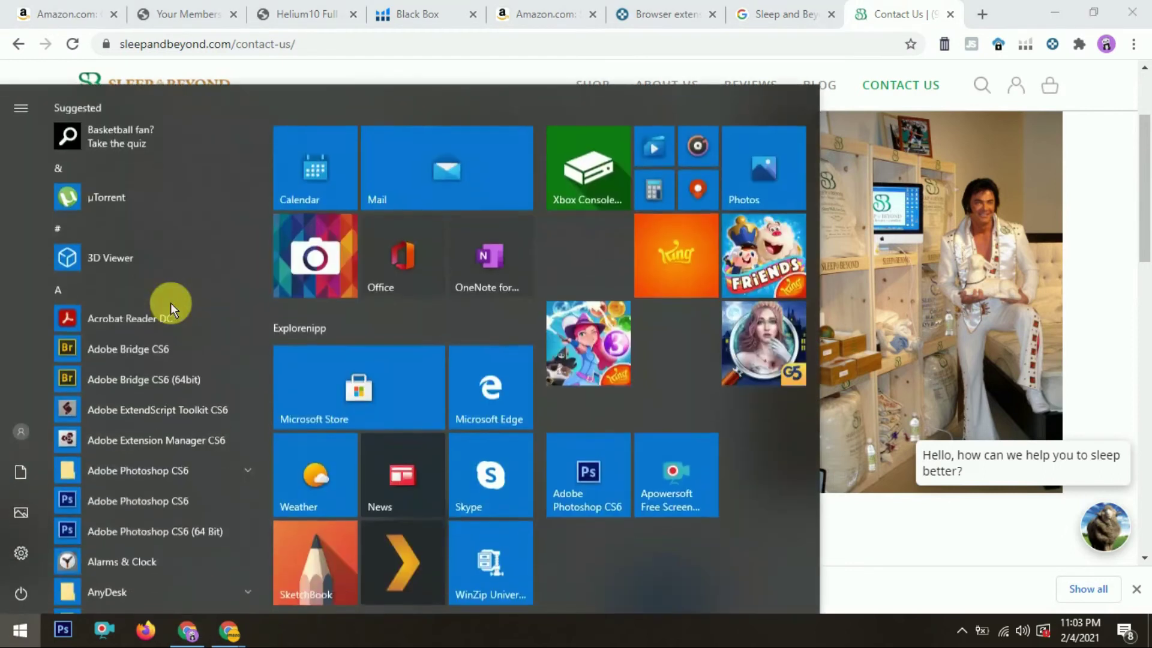
key("Escape")
type("excel")
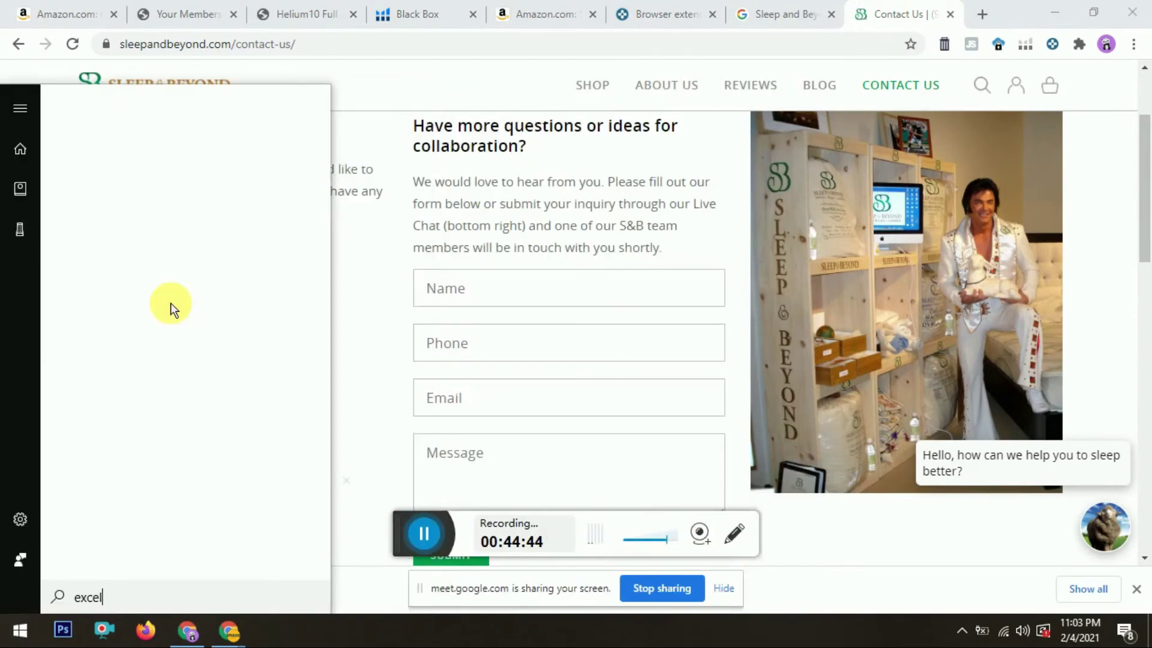
key("Return")
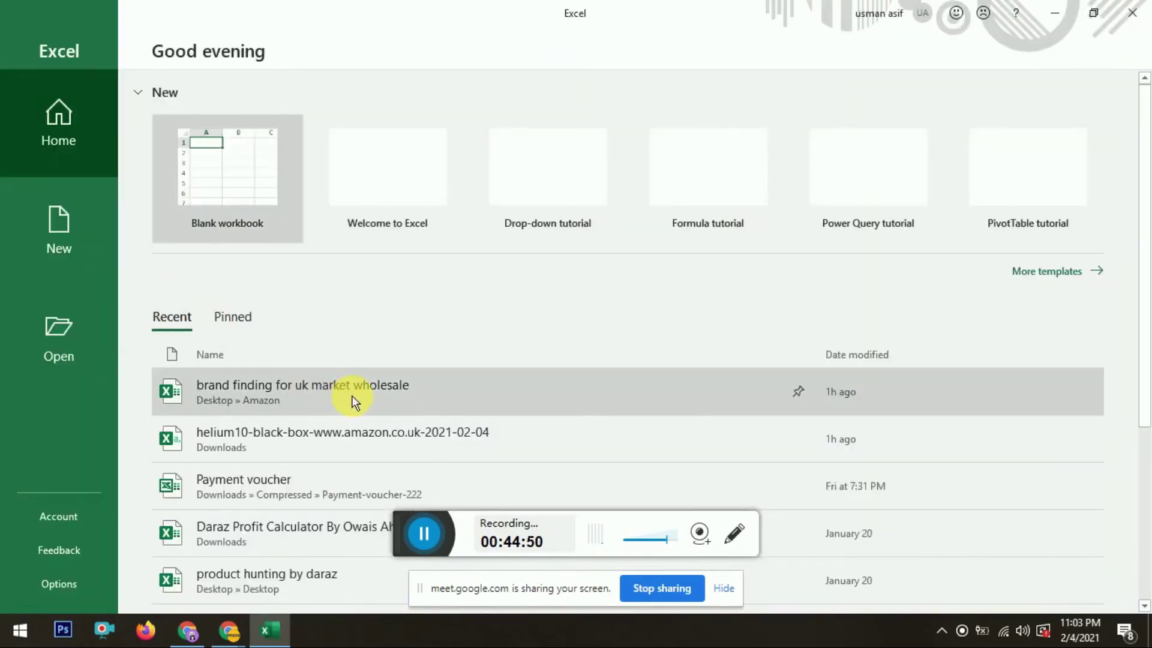
left_click(353, 397)
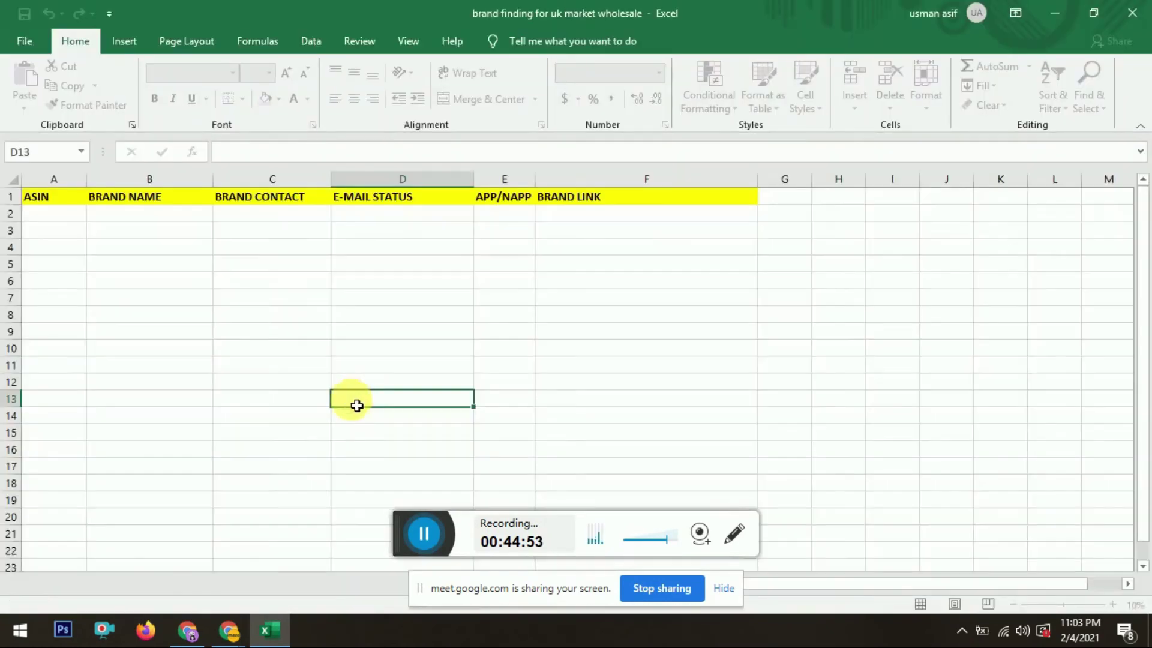
Step: Select cell A2 on the brand Hunting sheet for the ASIN, then return to Chrome
left_click_drag(355, 400, 108, 351)
left_click_drag(1144, 264, 1144, 201)
left_click(55, 216)
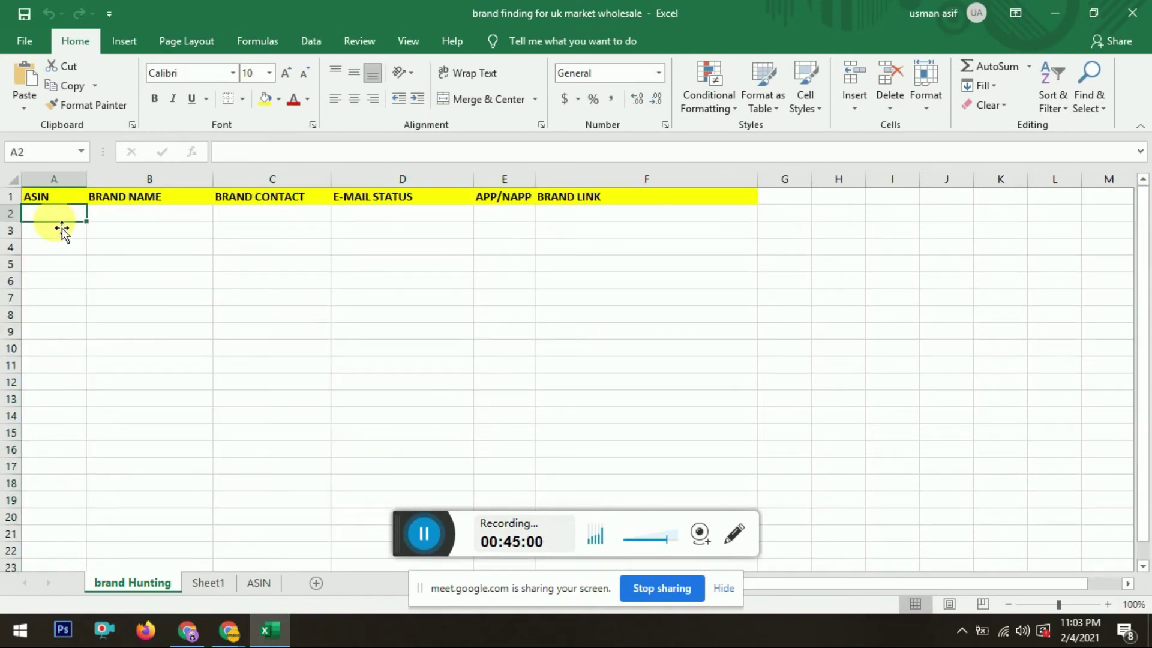
key("alt+Tab")
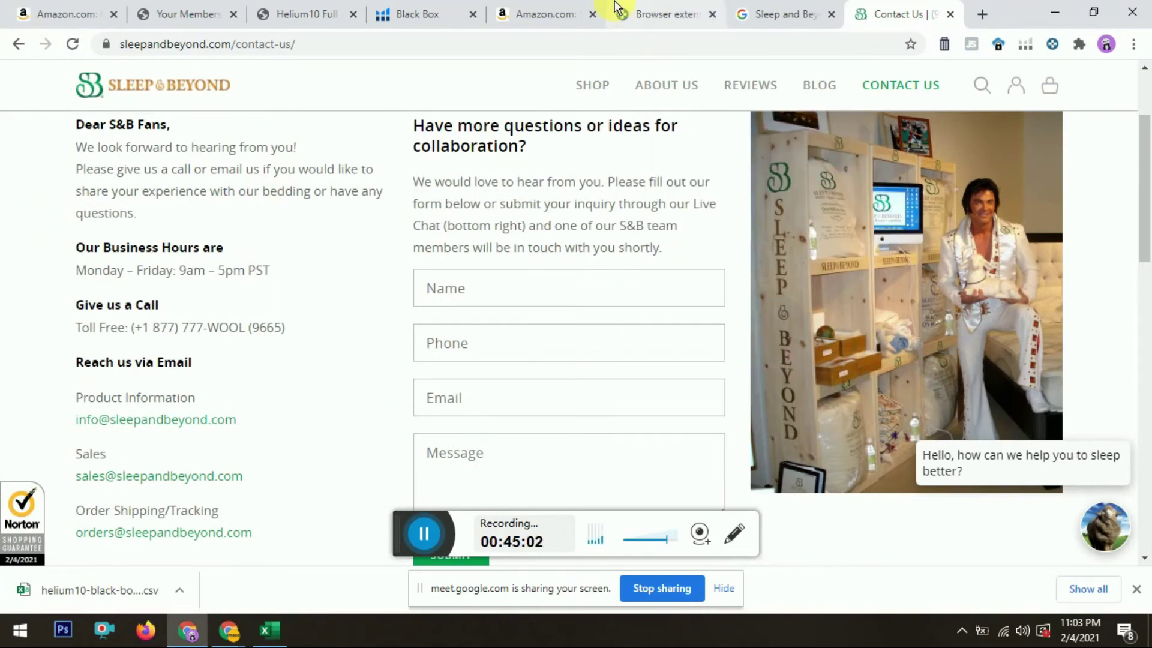
Step: Return to the topper's product page and copy its ASIN B004DFSFUU
left_click(546, 13)
left_click_drag(1146, 108, 1108, 44)
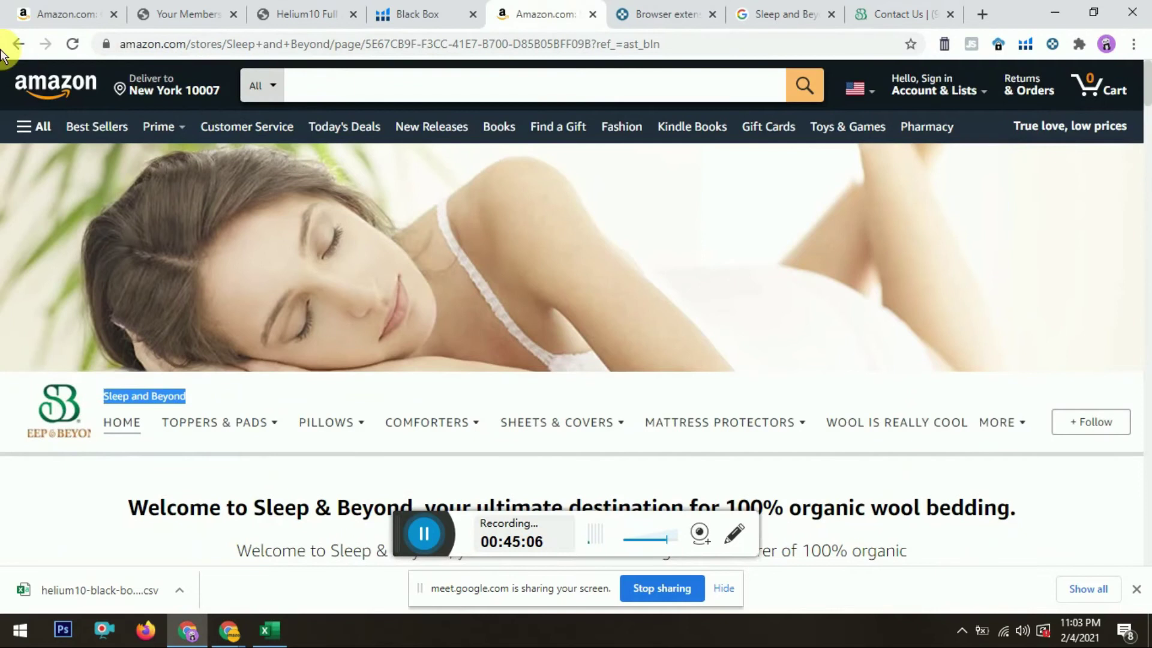
left_click(9, 47)
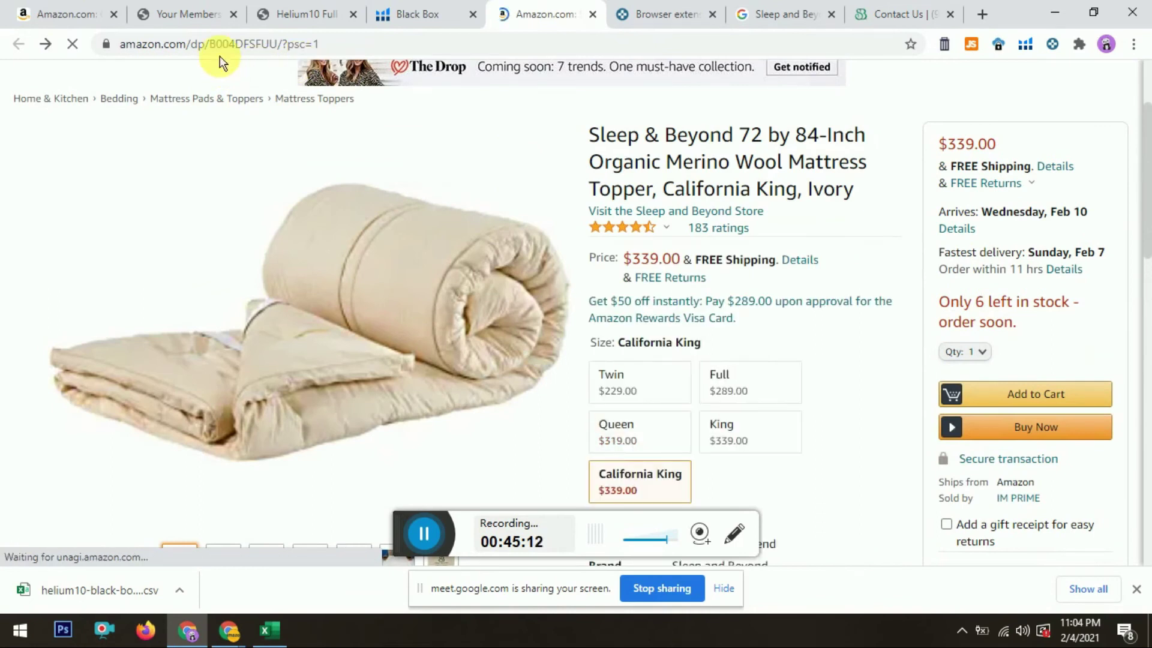
left_click(229, 60)
left_click_drag(291, 57, 286, 52)
key("ctrl+c")
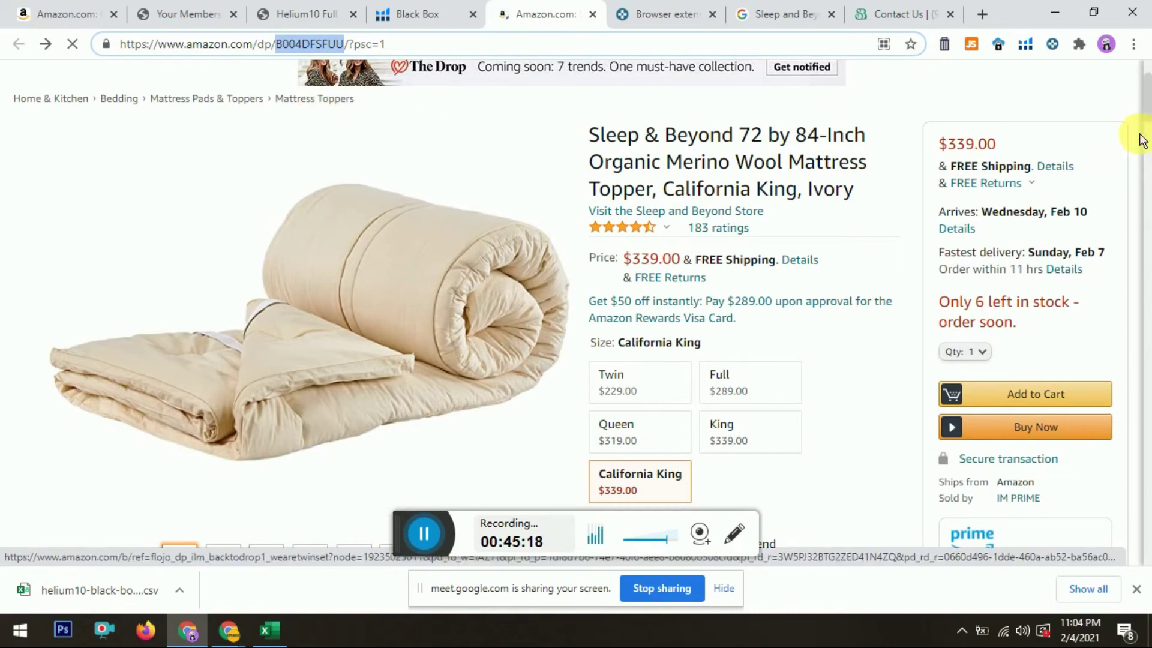
left_click(1147, 99)
left_click_drag(1149, 99, 1148, 282)
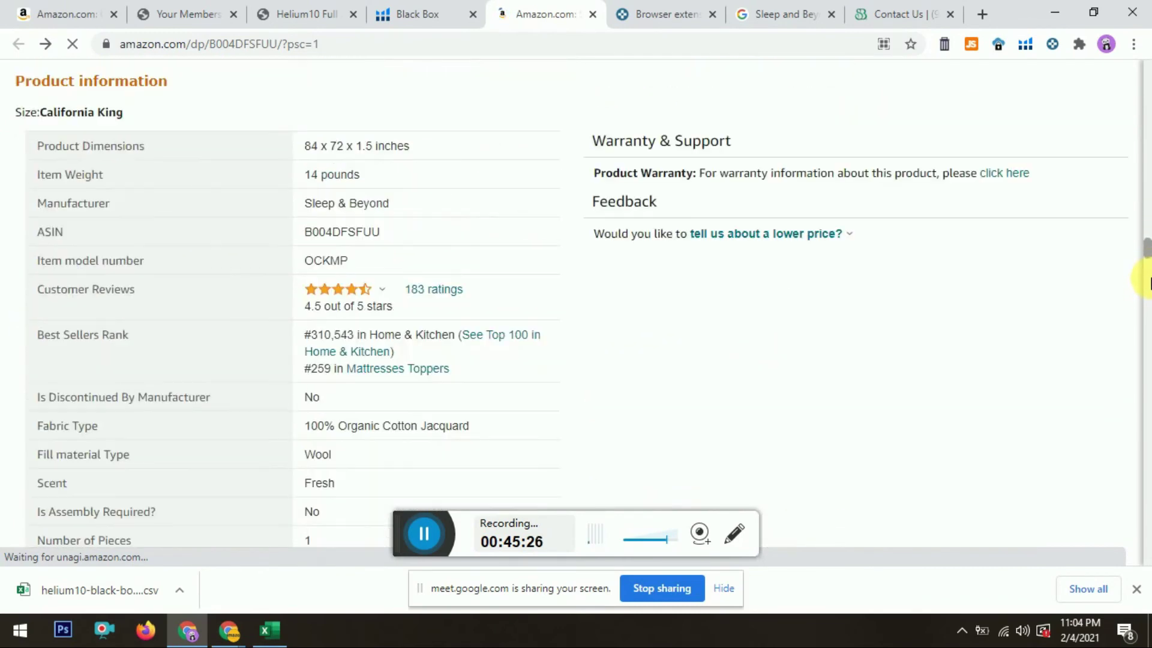
scroll(1149, 282, "up", 2)
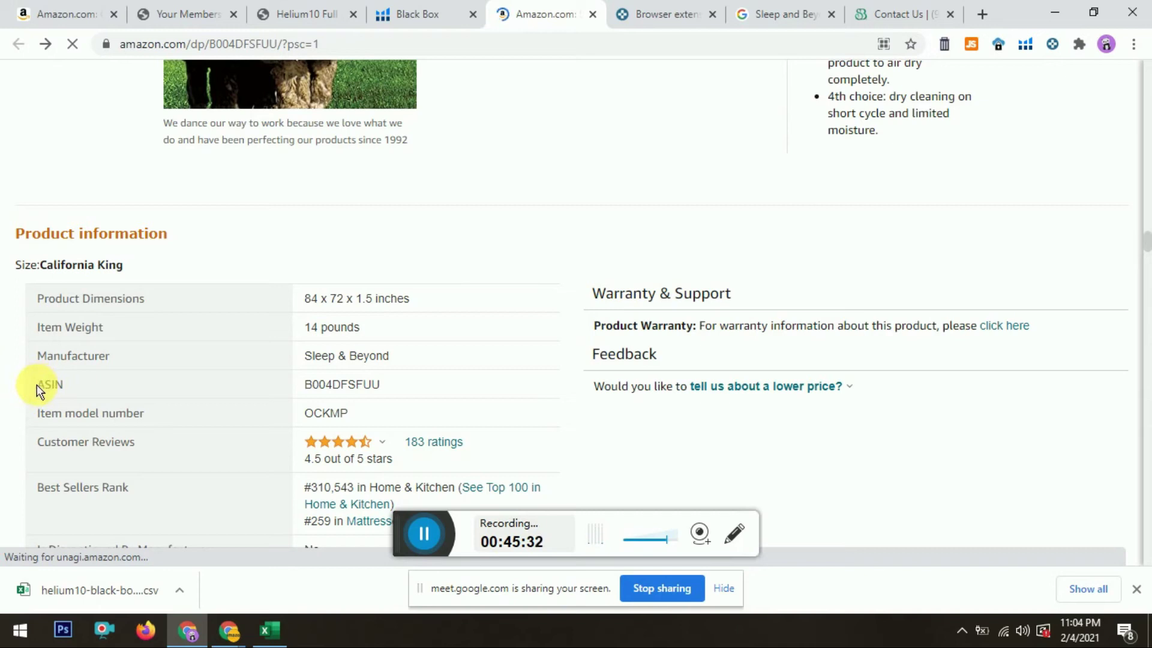
left_click_drag(41, 384, 60, 386)
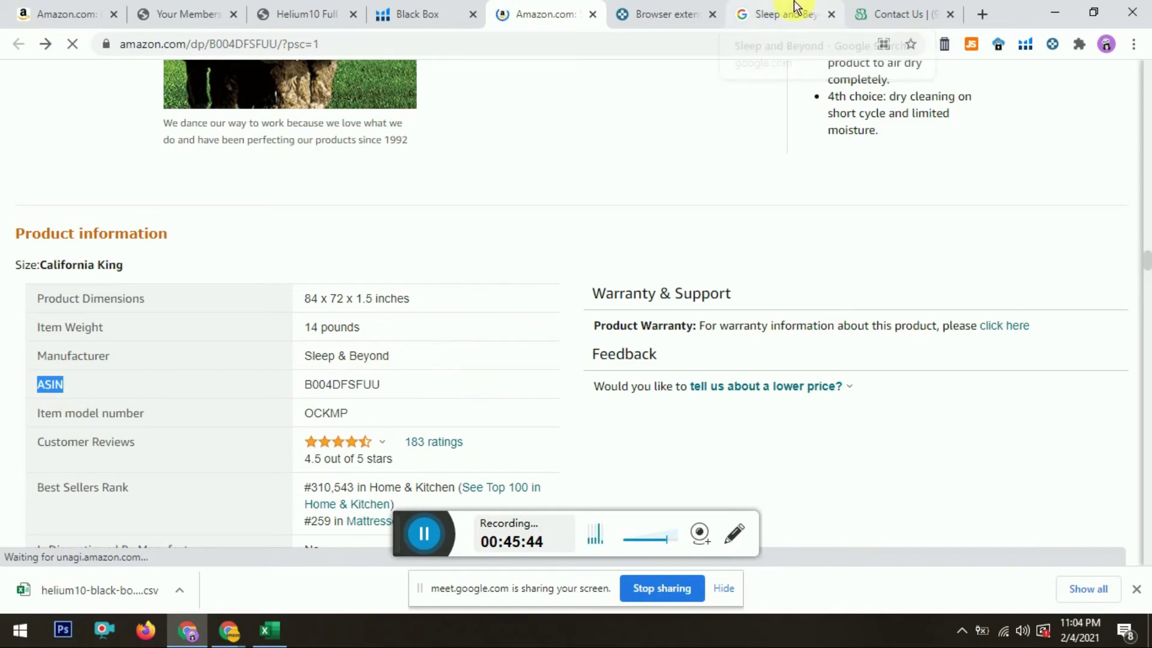
Step: Paste ASIN B004DFSFUU into cell A2 of the brand Hunting sheet, then return to Amazon
key("alt+Tab")
key("ctrl+v")
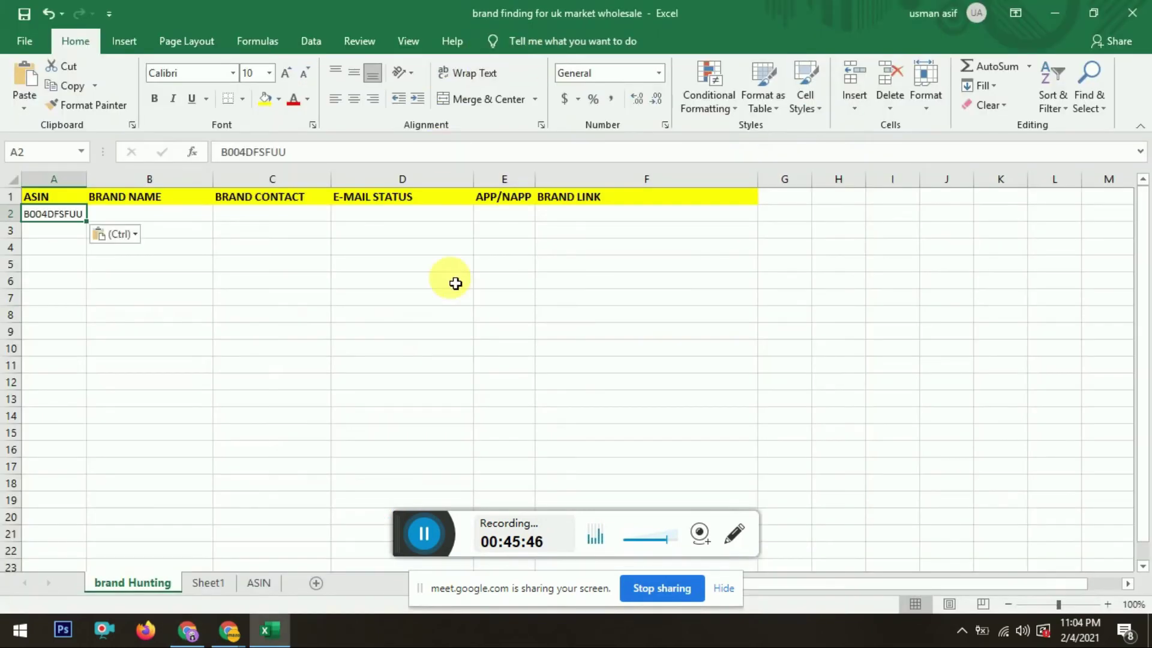
key("alt+Tab")
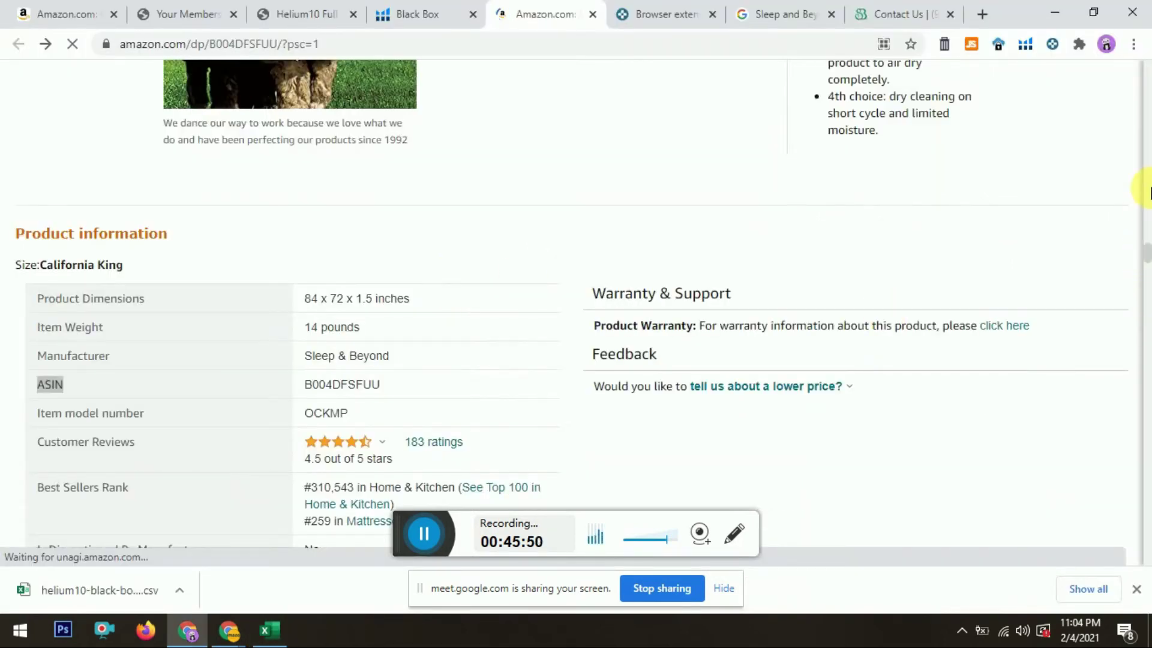
left_click(1147, 141)
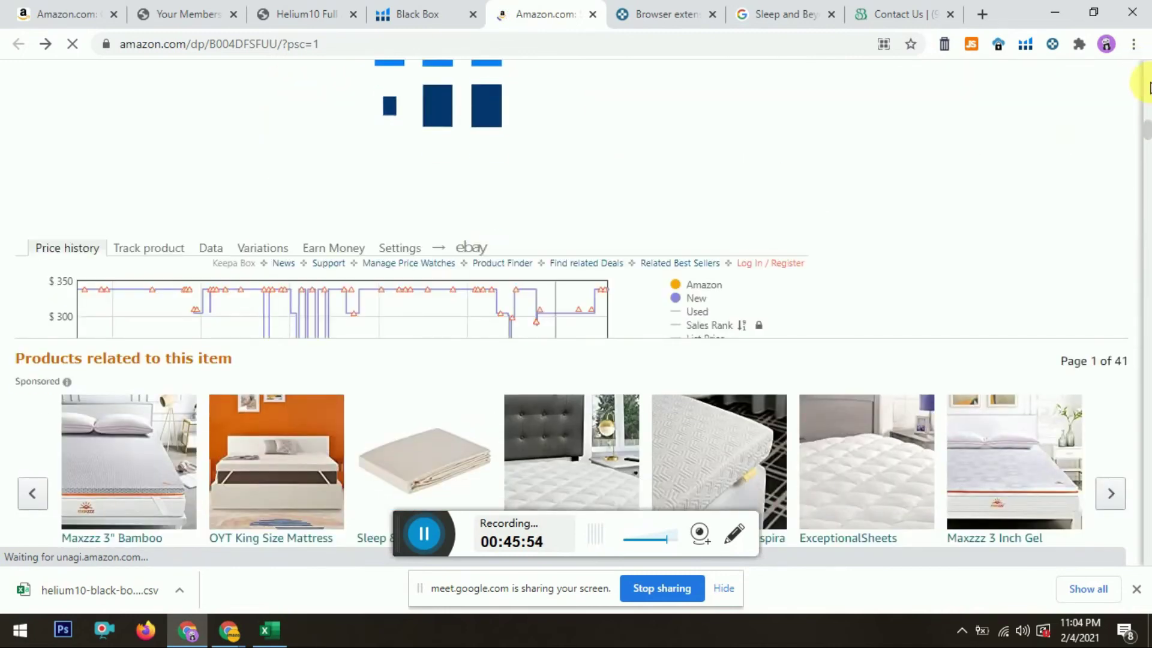
left_click(1147, 134)
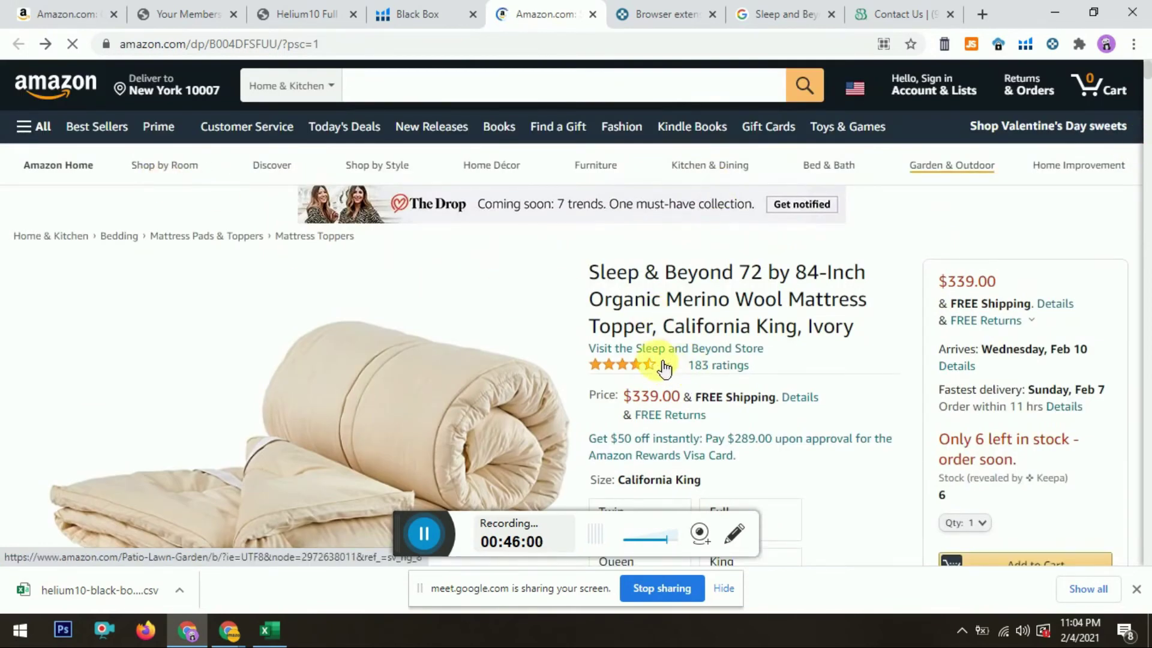
mouse_move(660, 360)
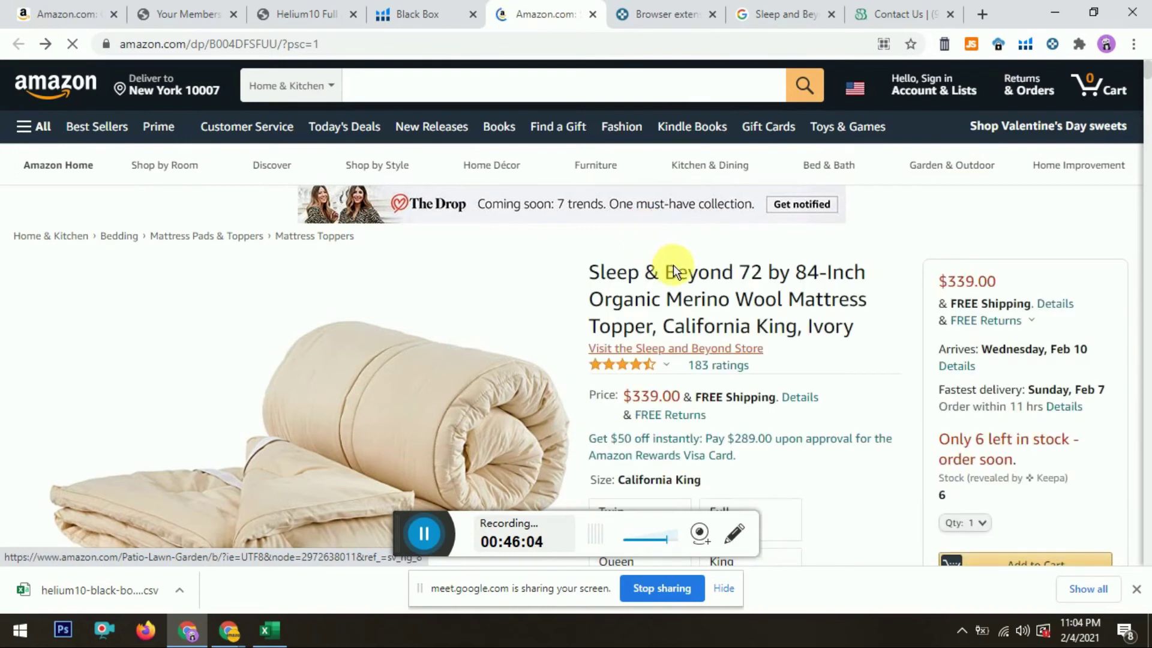
Step: Enter 'Sleep and beyond' as the brand name in B2
key("alt+Tab")
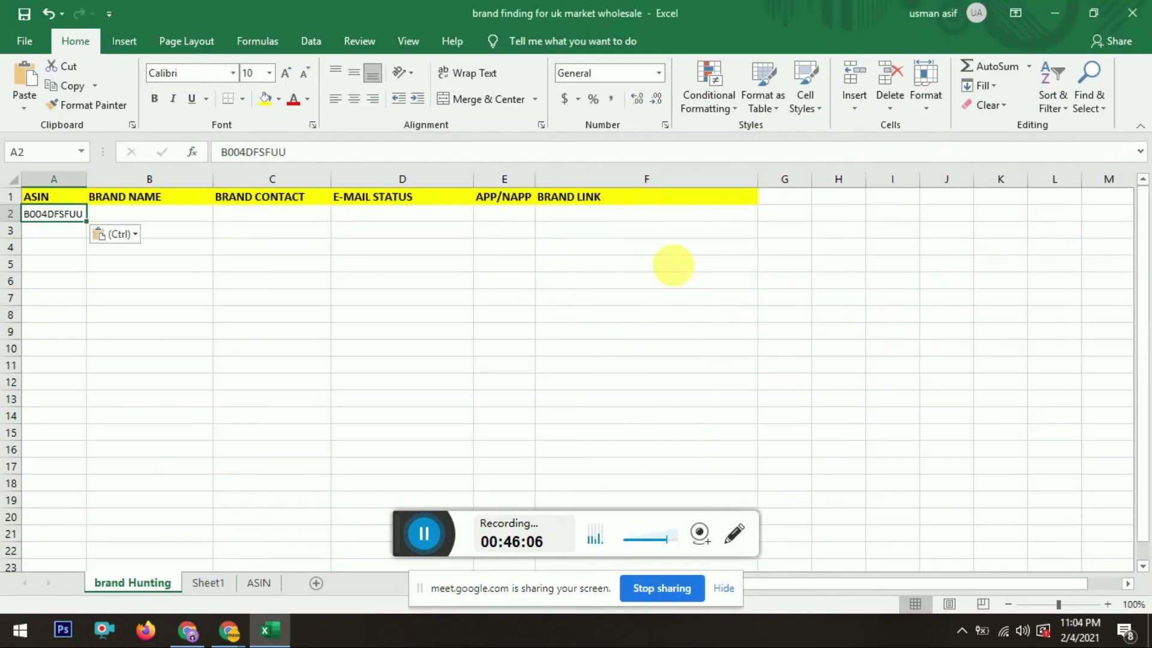
key("Tab")
type("Sle")
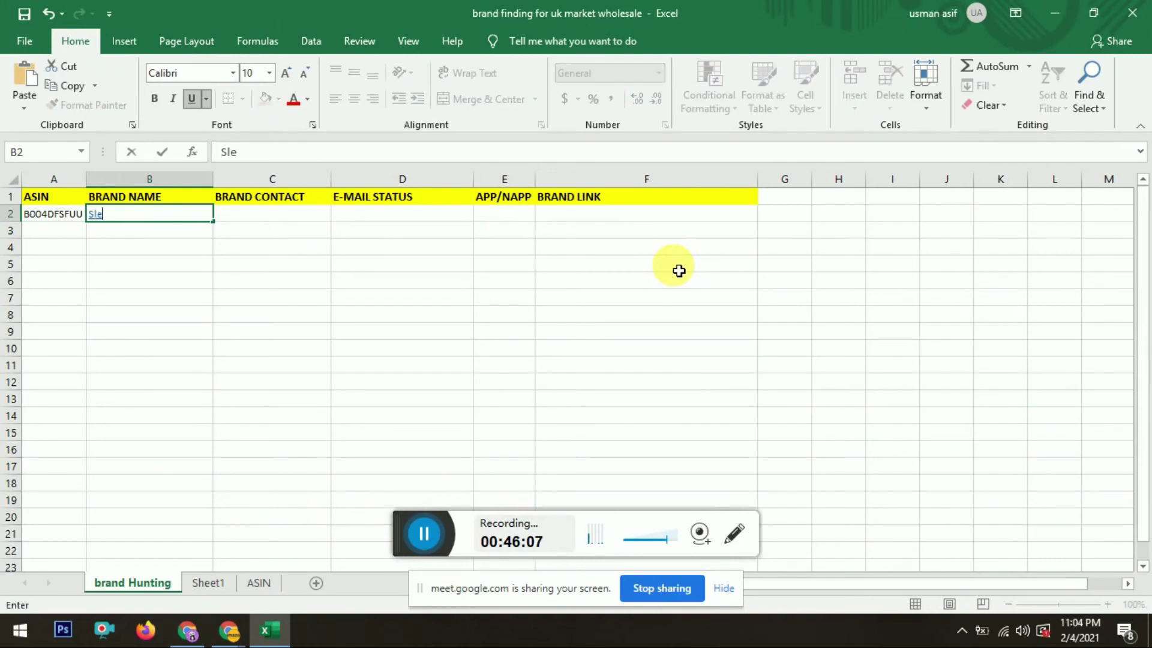
type("ep and beyond")
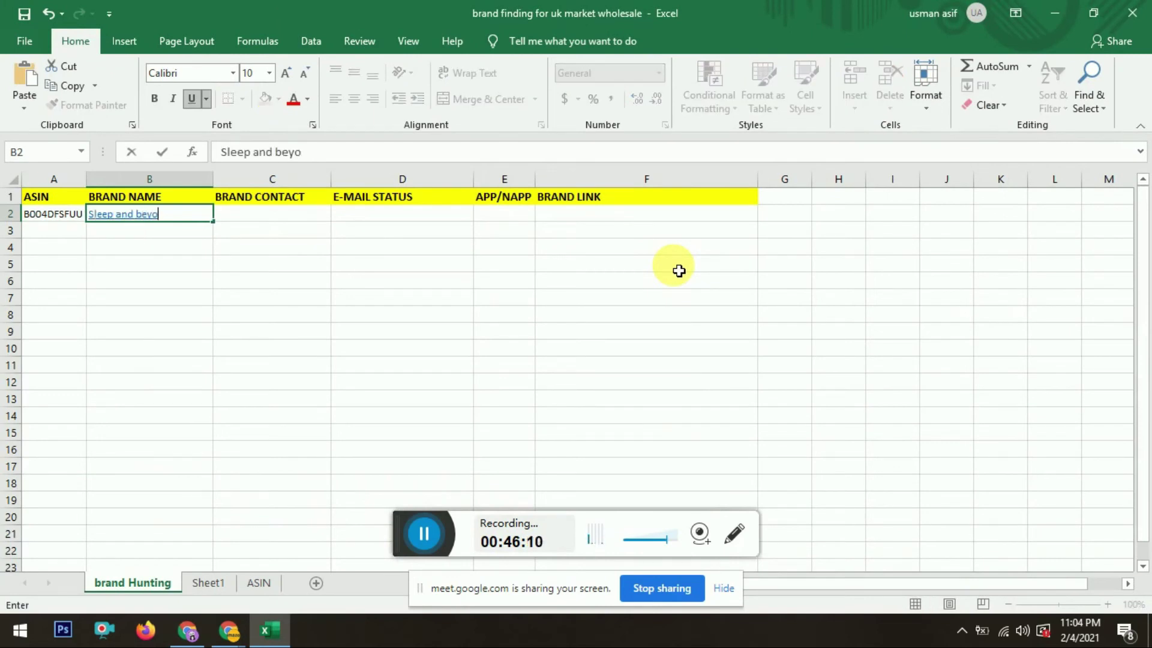
key("Tab")
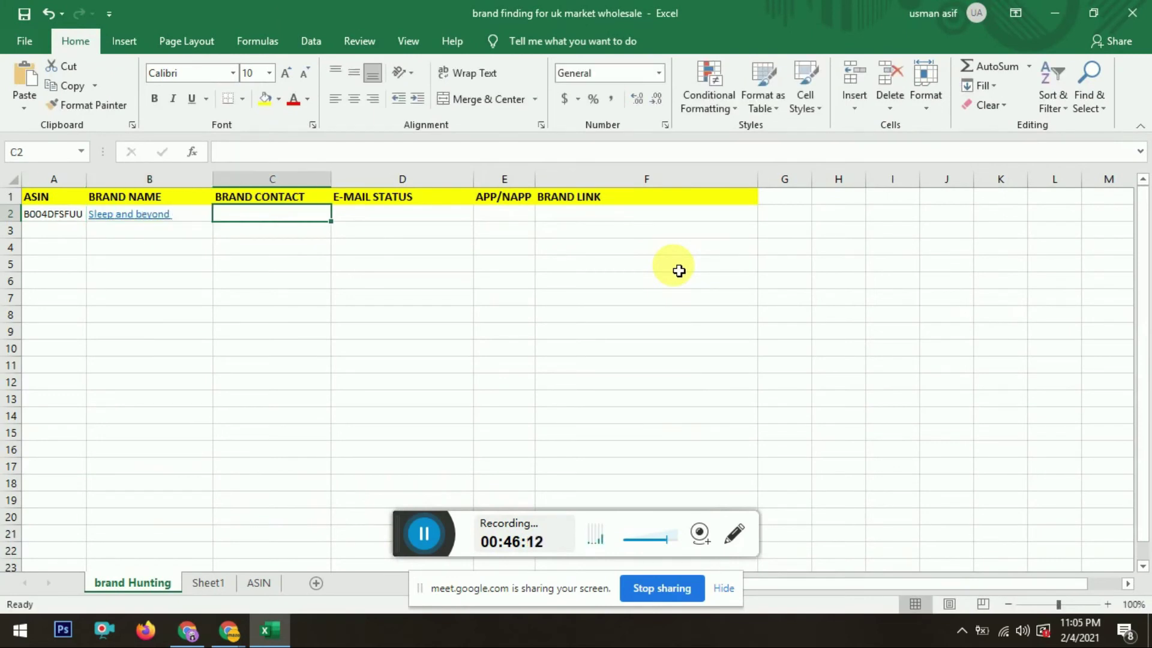
Step: Copy the brand's toll-free phone number into C2 and widen column C to fit
key("alt+Tab")
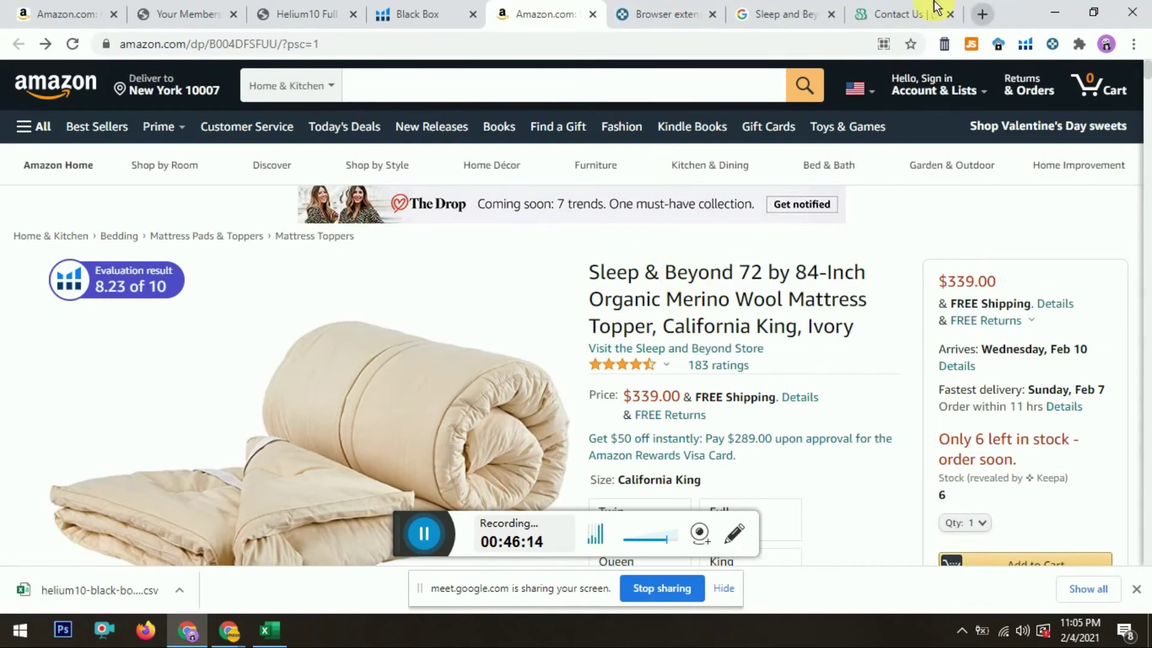
left_click(918, 14)
left_click_drag(1147, 138, 1147, 166)
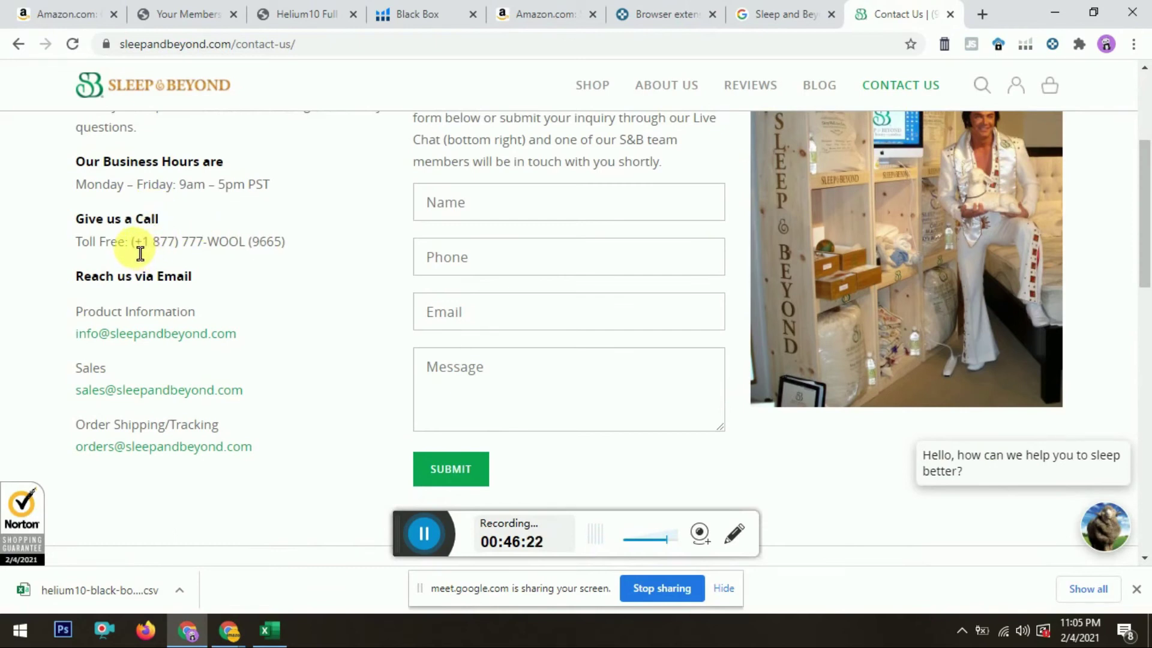
left_click_drag(136, 252, 297, 241)
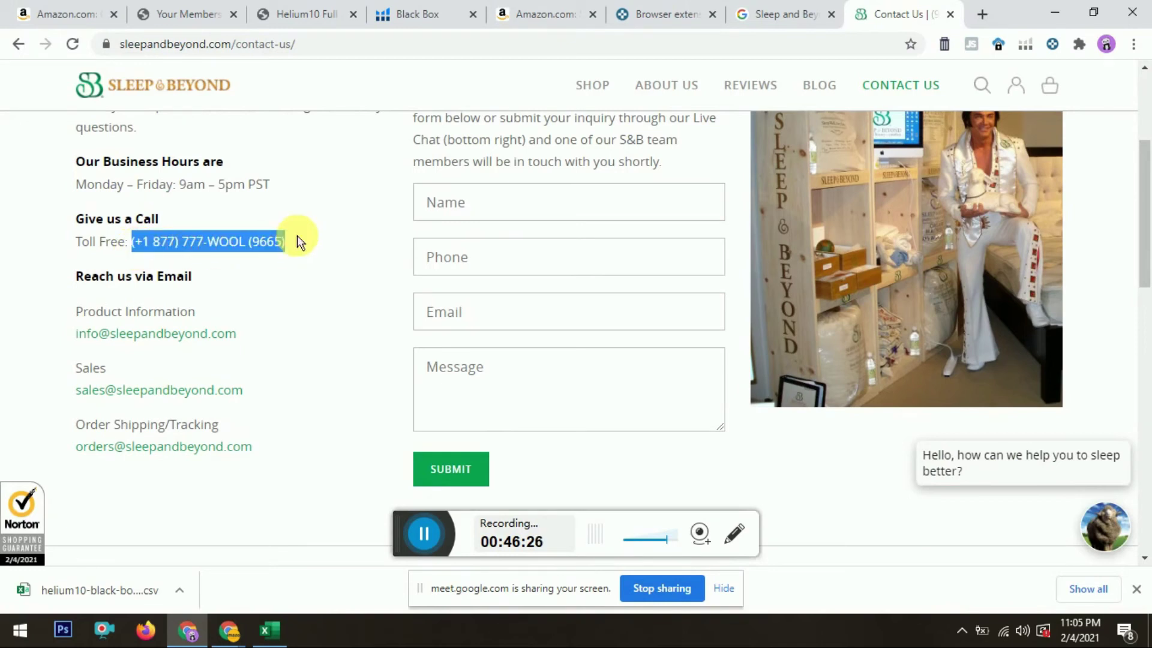
key("alt+Tab")
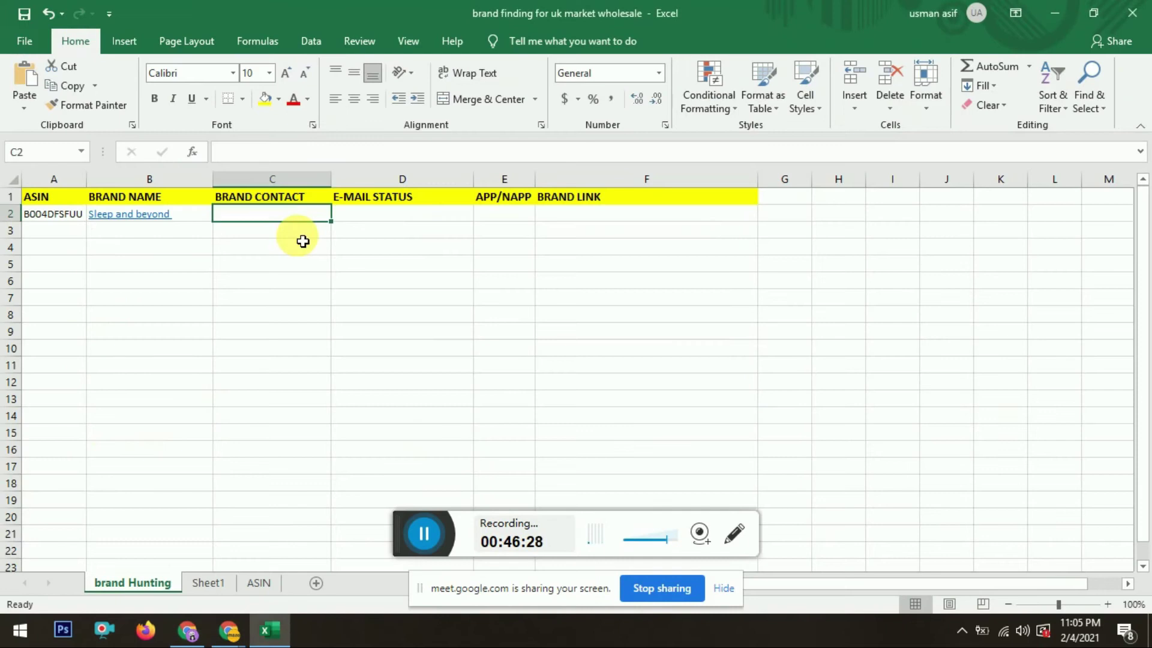
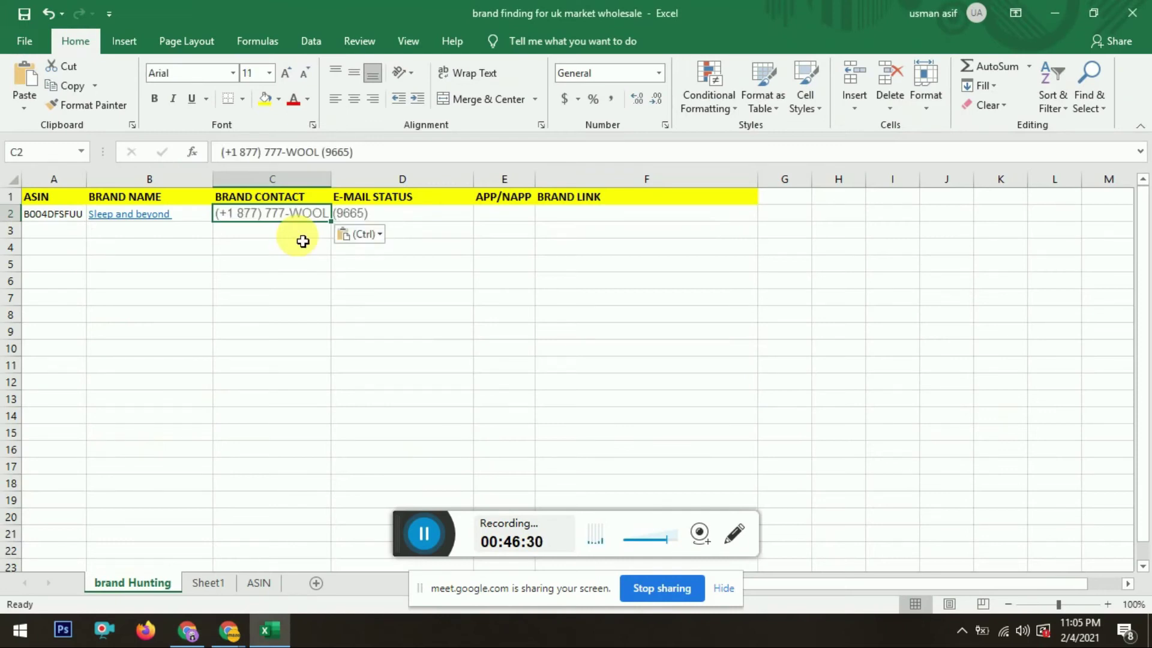
left_click_drag(331, 178, 384, 178)
Step: Copy the brand's product information e-mail address into D2
left_click(420, 213)
key("alt+Tab")
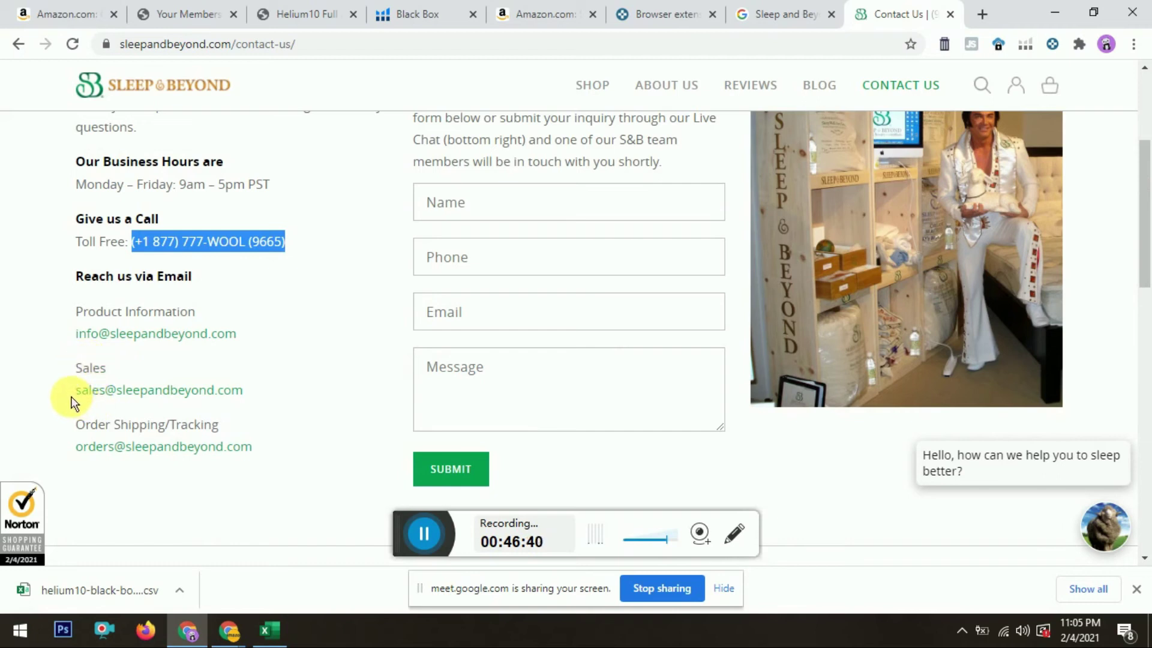
left_click_drag(72, 337, 253, 340)
key("ctrl+c")
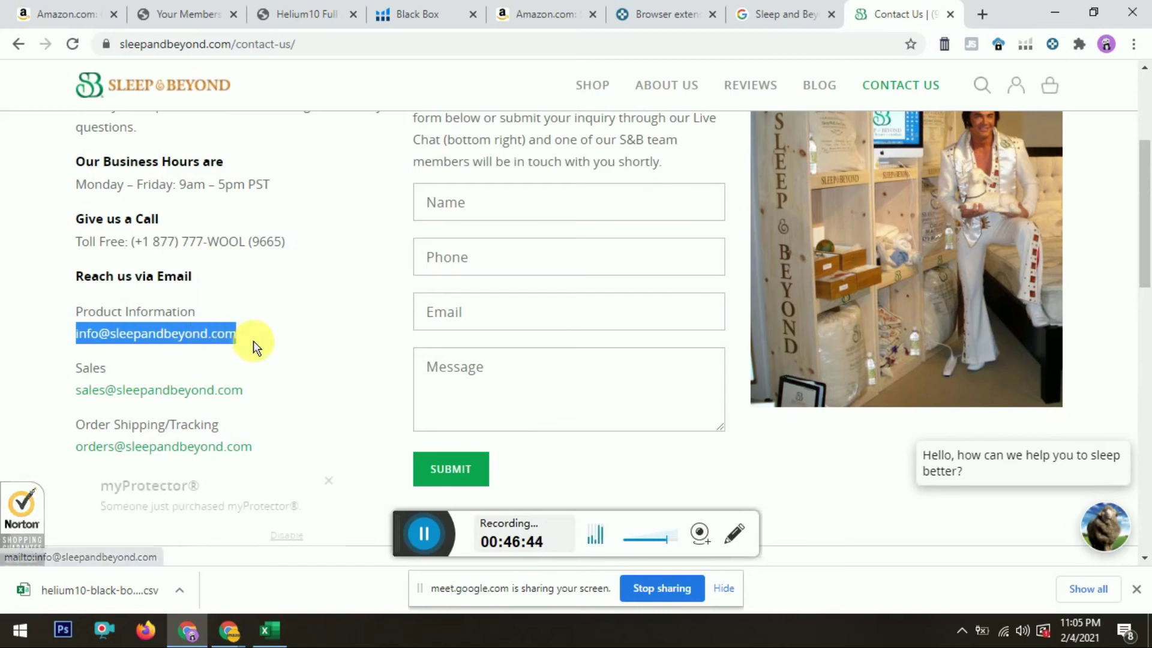
key("alt+Tab")
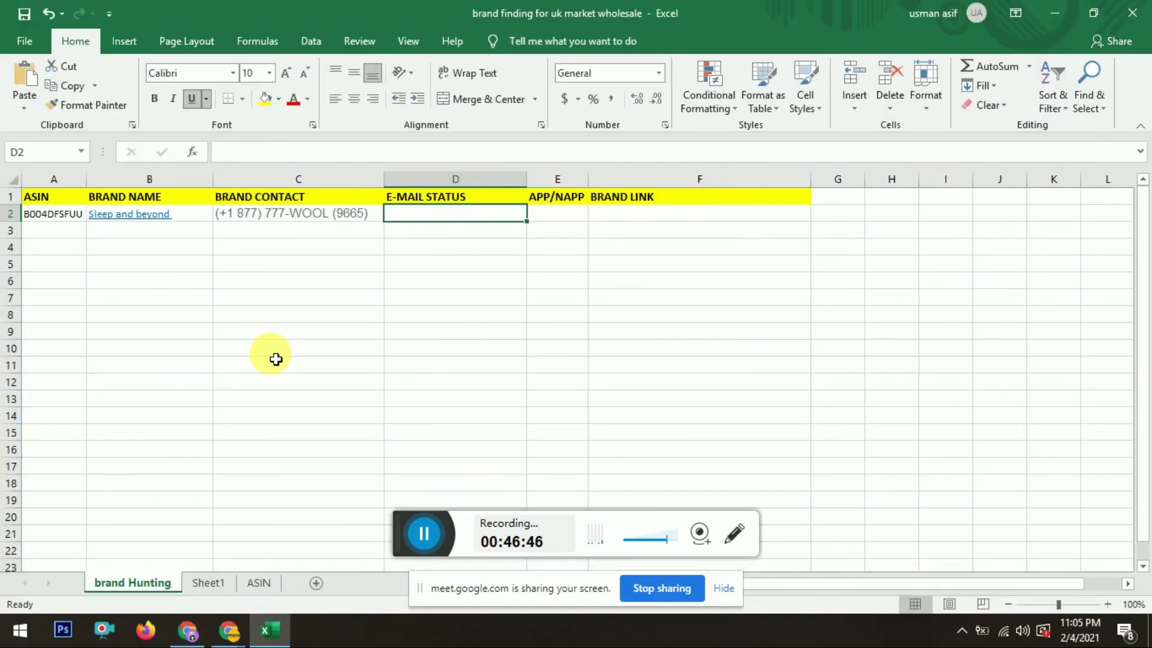
key("ctrl+v")
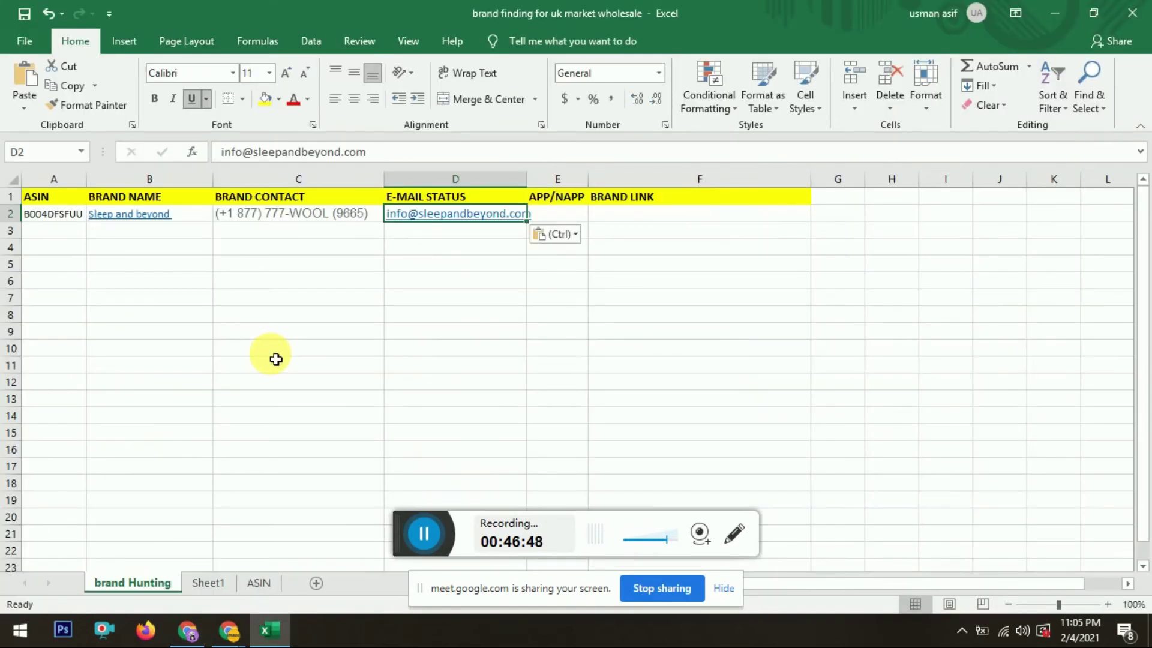
Step: Select the APP/NAPP column E to remove it
left_click(621, 219)
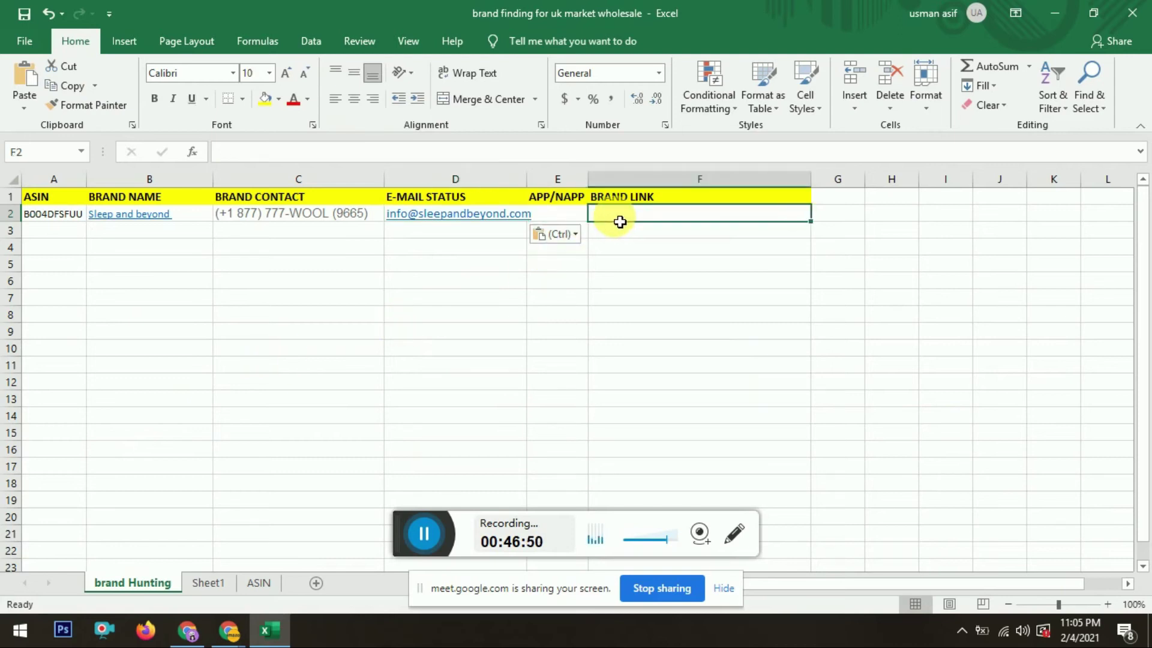
key("alt+Tab")
key("alt+Tab")
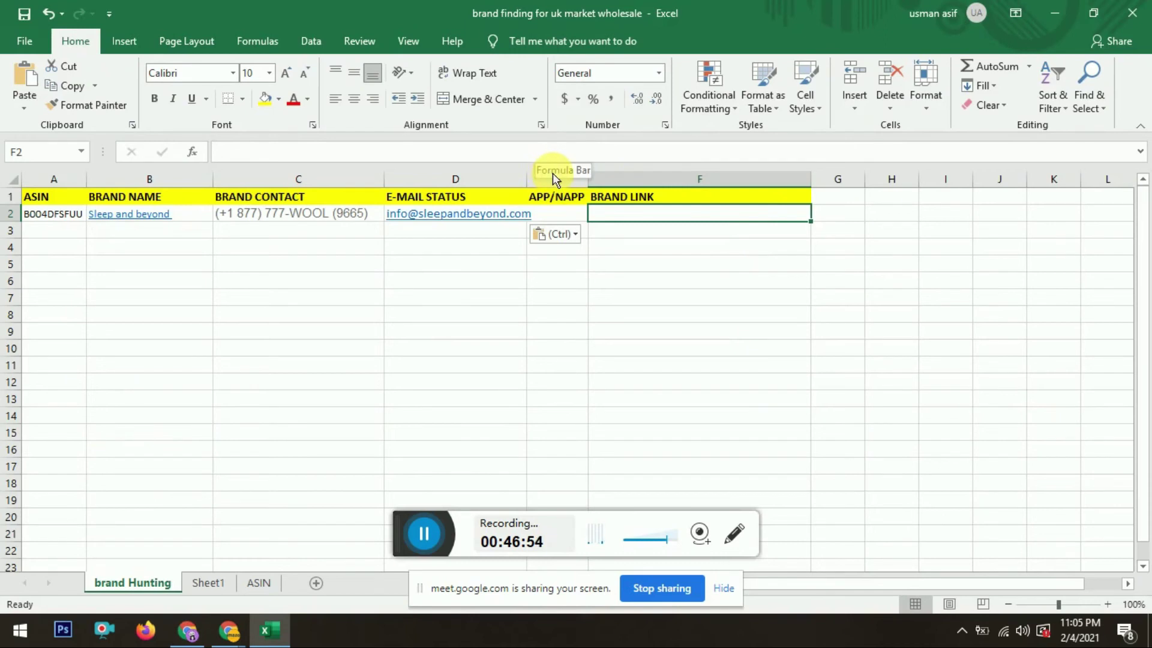
left_click(559, 180)
right_click(561, 180)
left_click(594, 317)
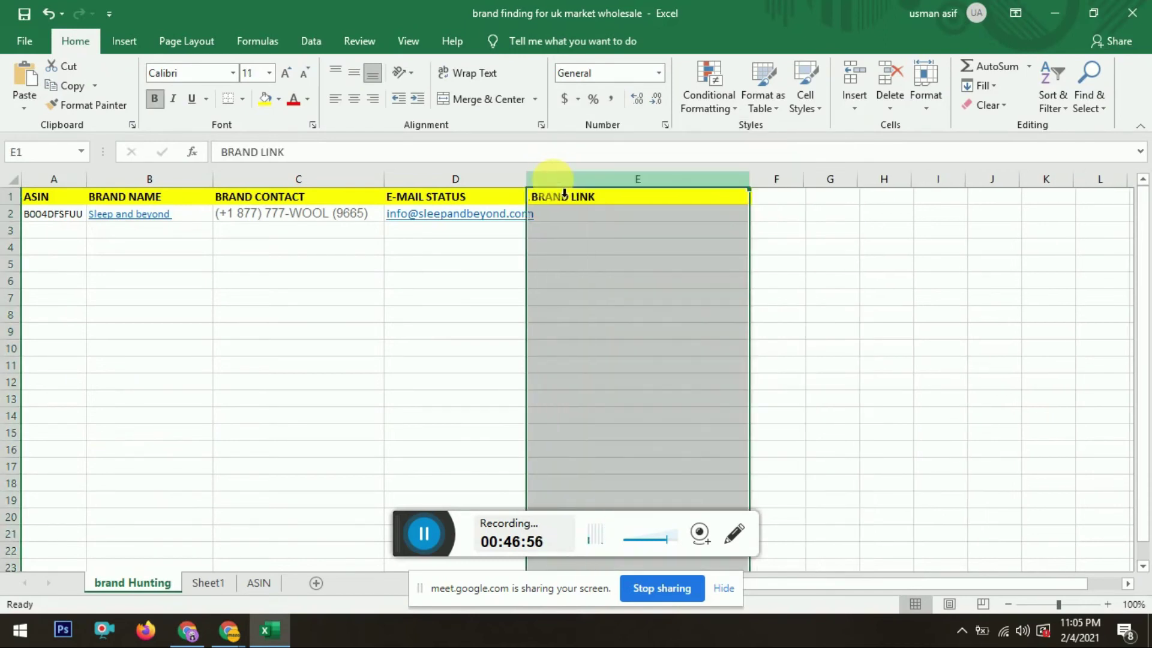
key("alt+Tab")
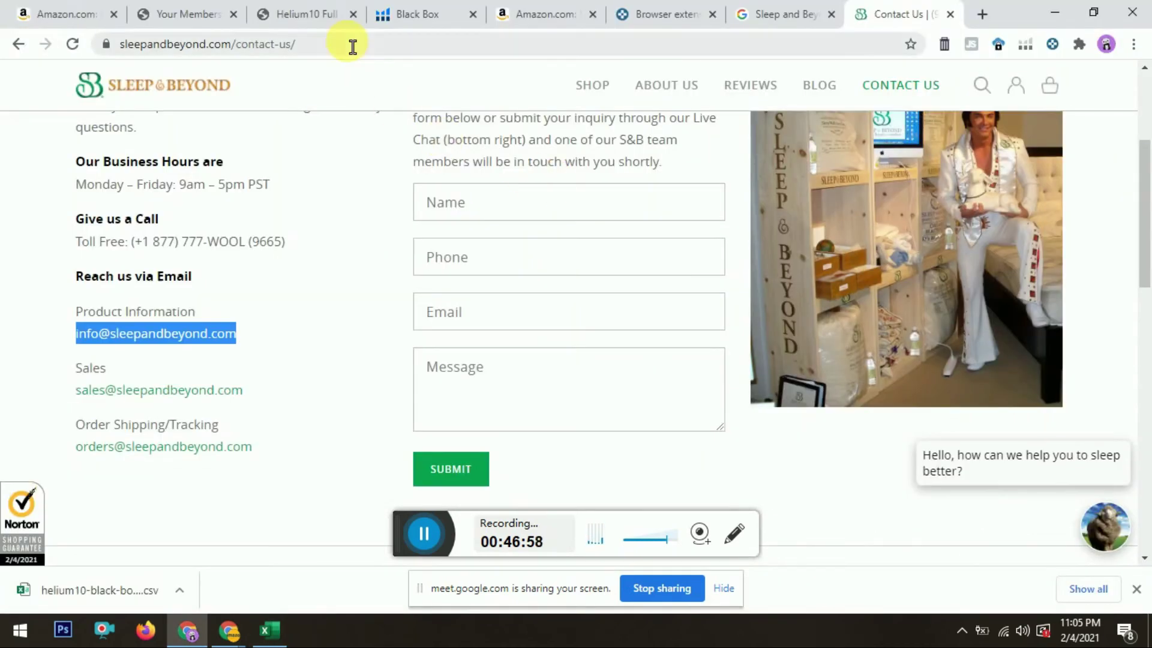
left_click(185, 107)
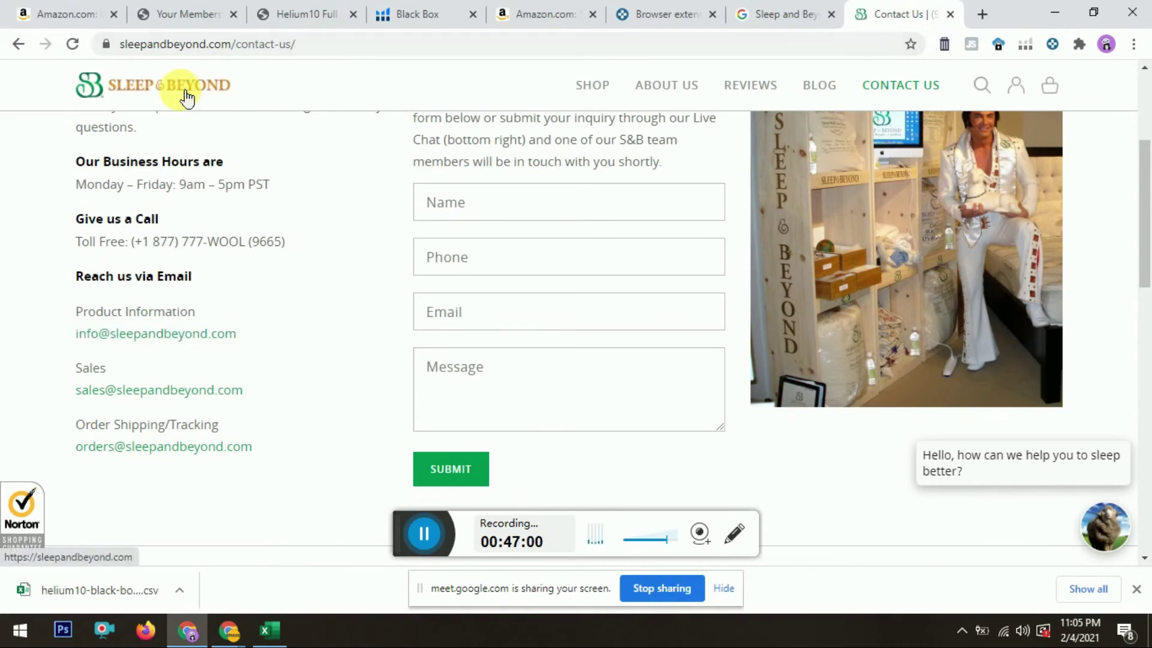
left_click(232, 54)
key("ctrl+c")
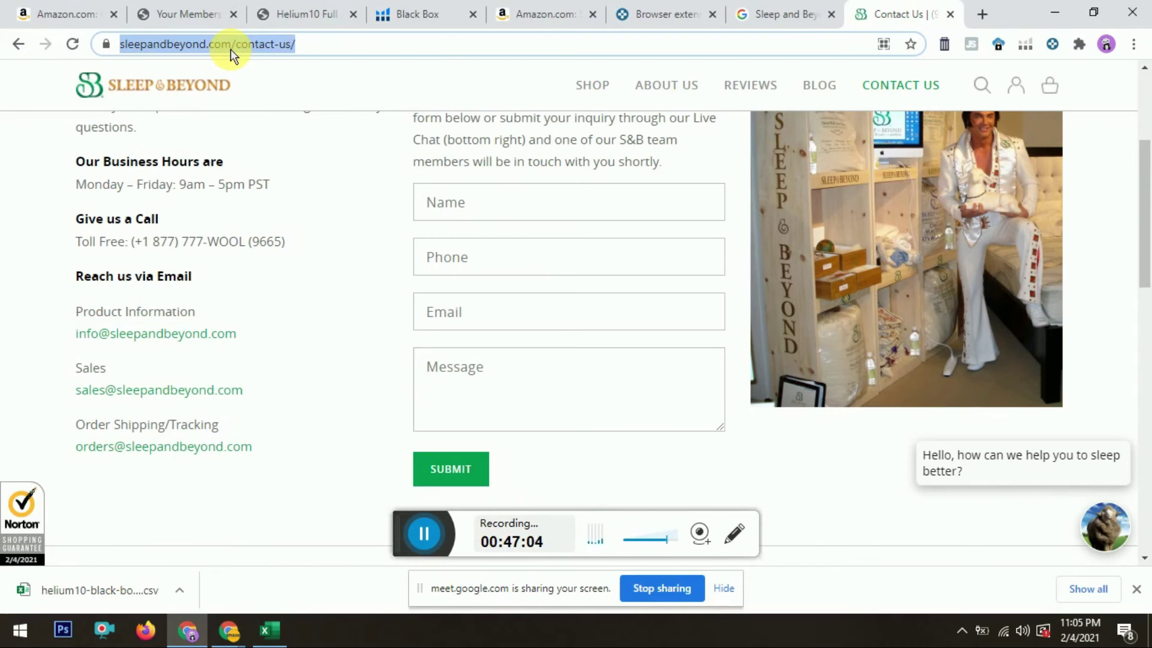
key("alt+Tab")
left_click(593, 225)
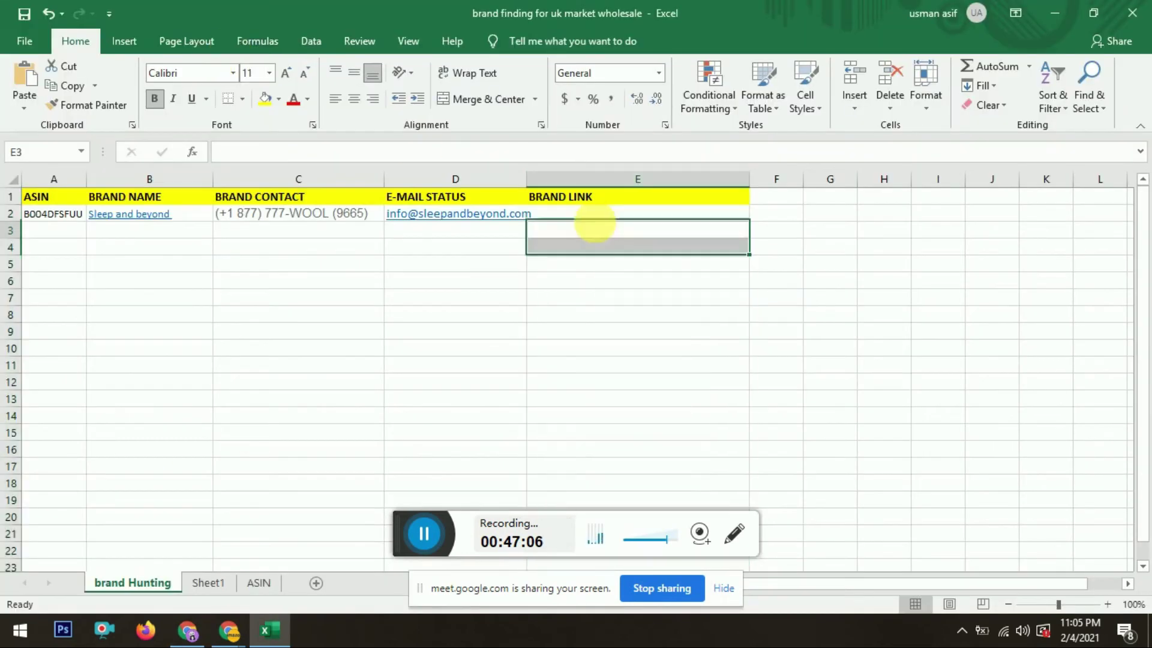
left_click(600, 228)
left_click(597, 215)
key("ctrl+v")
Step: Review row 2's ASIN, brand name, phone, e-mail and link, then return to the contact page
key("Down")
key("Left")
key("Left")
key("Left")
key("Left")
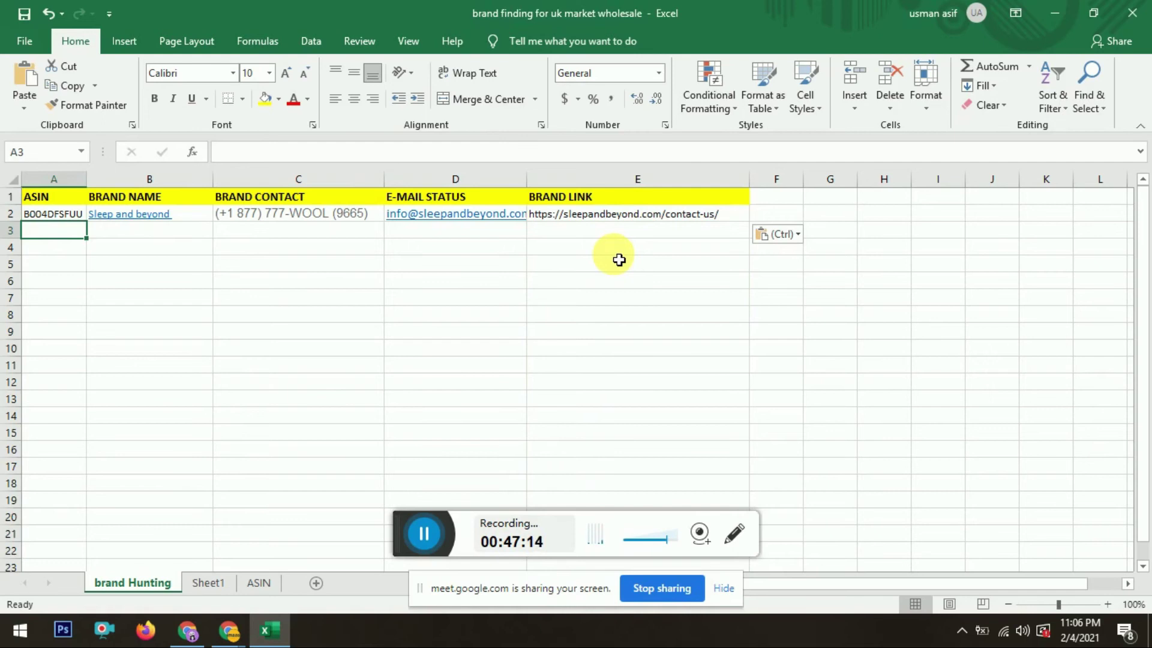
key("Up")
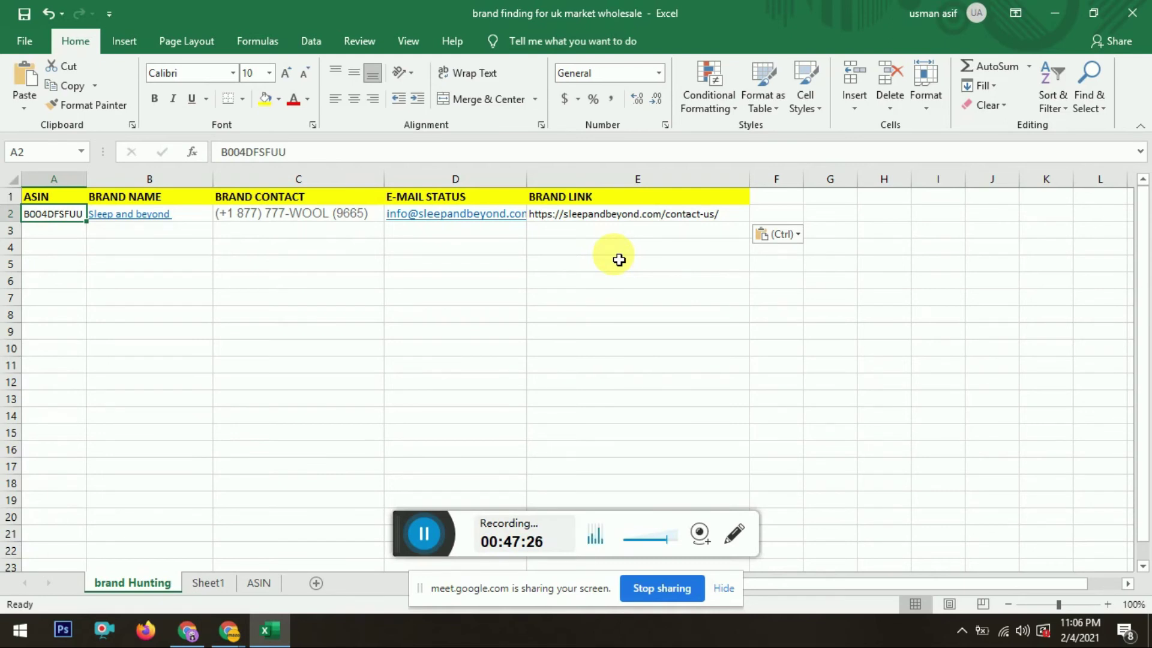
key("Up")
key("Down")
key("Right")
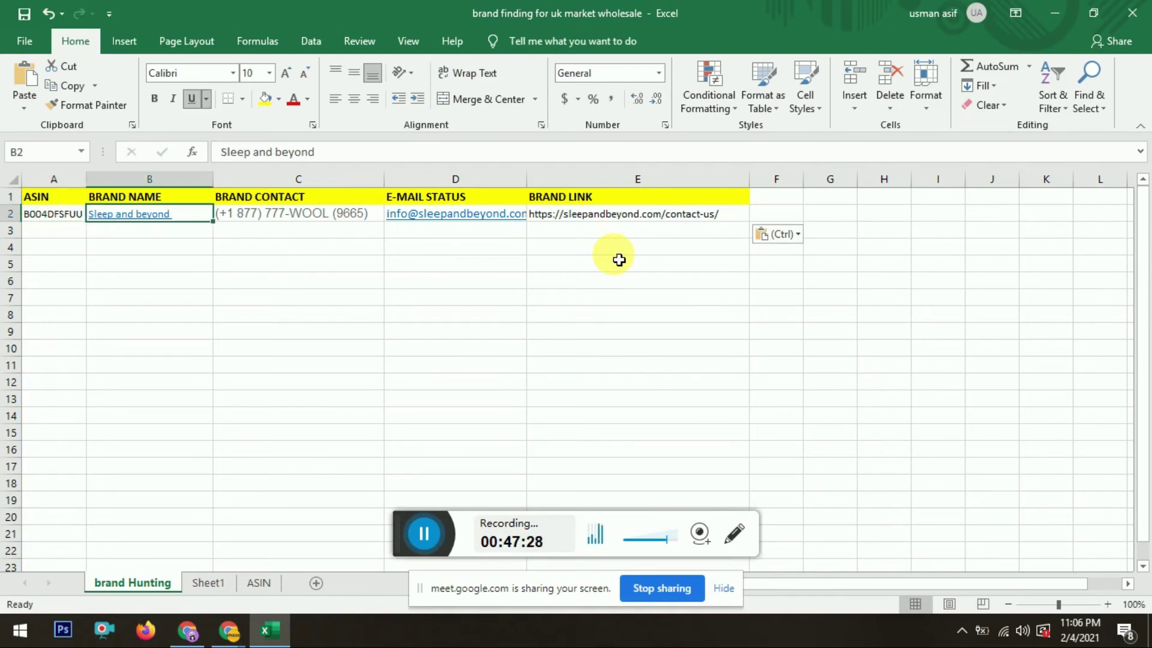
key("Right")
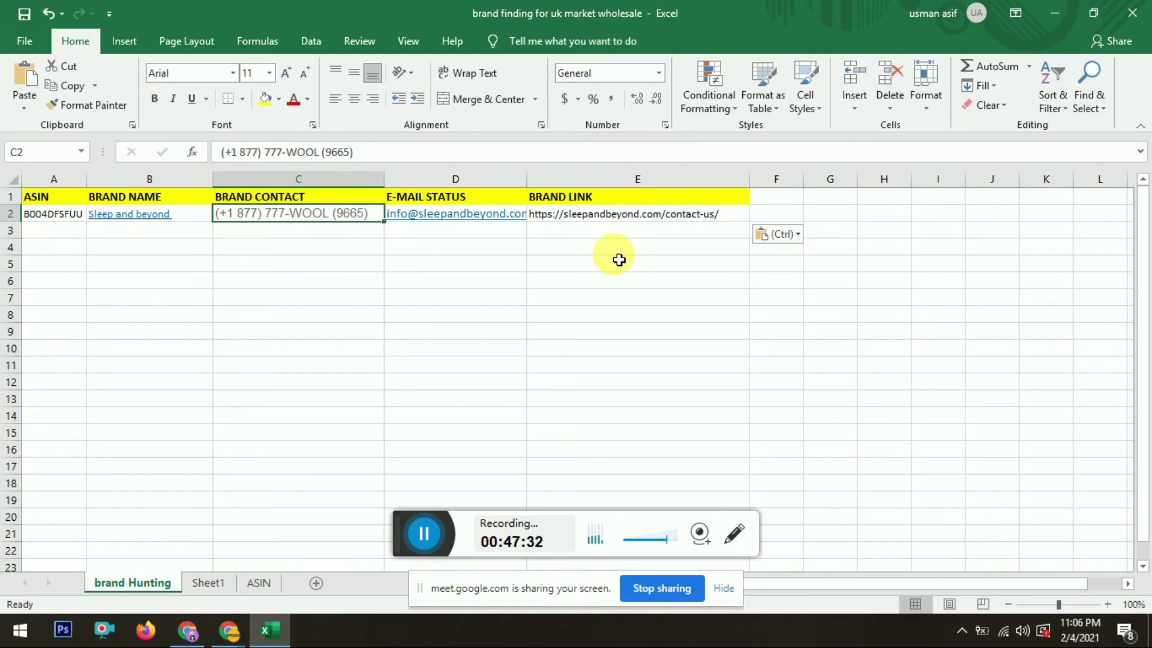
key("Right")
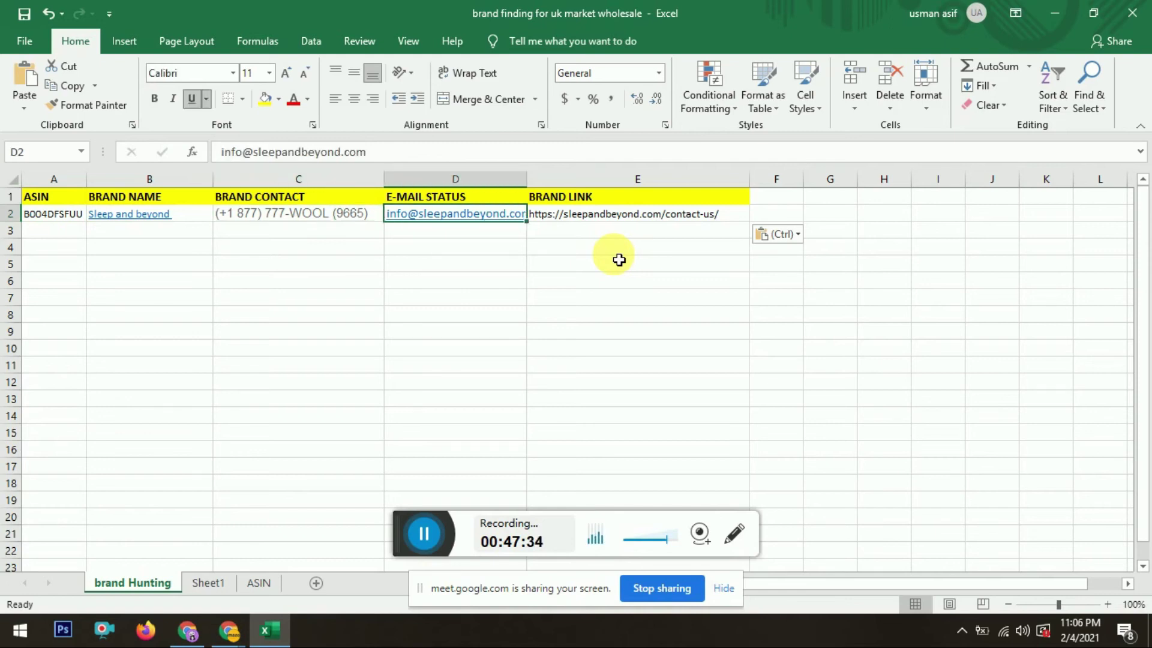
key("Right")
key("Left")
key("Left")
key("Right")
key("Right")
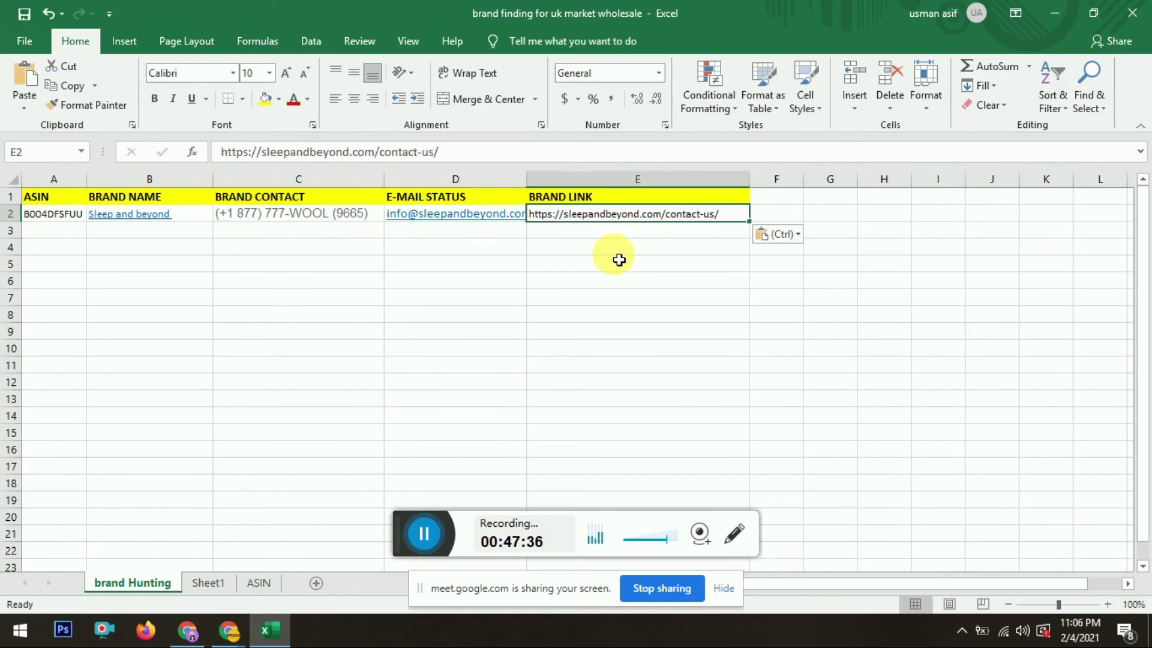
key("Up")
key("Down")
key("alt+Tab")
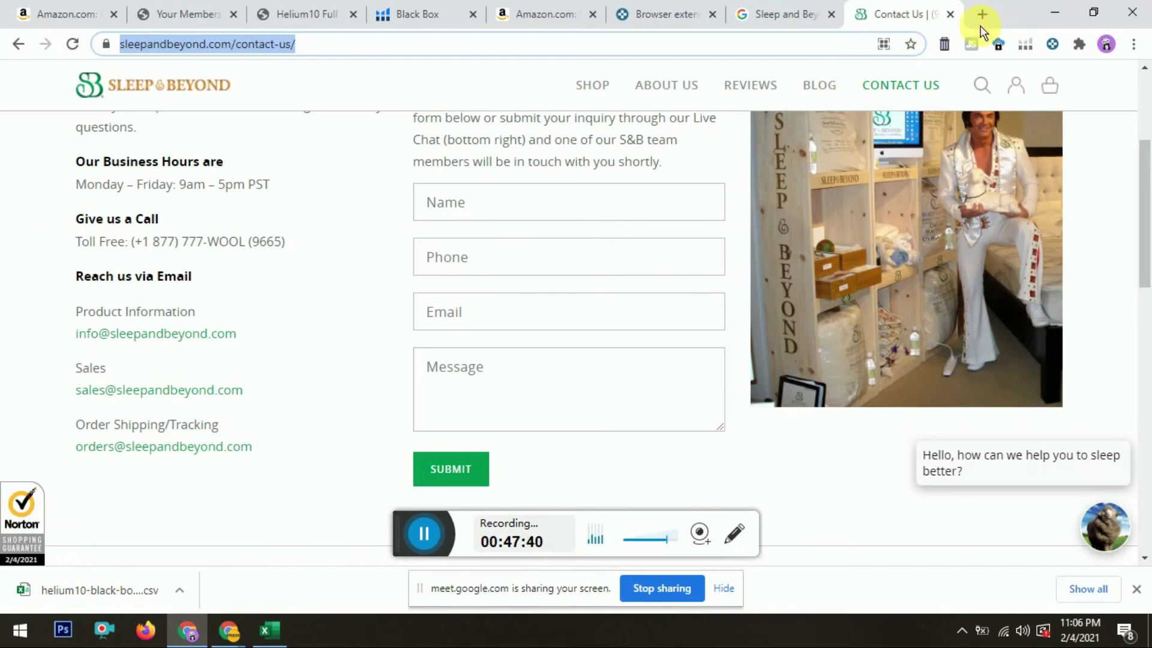
Step: Close the brand's Contact Us page and return to the Black Box results
left_click(951, 15)
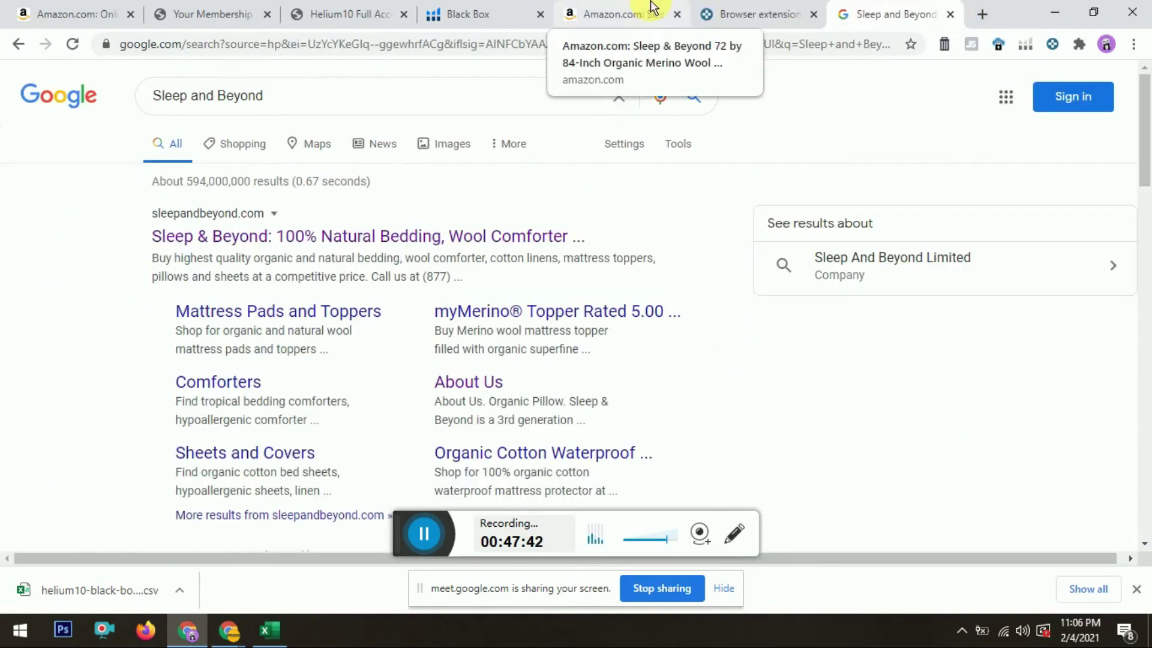
left_click(651, 9)
left_click(464, 7)
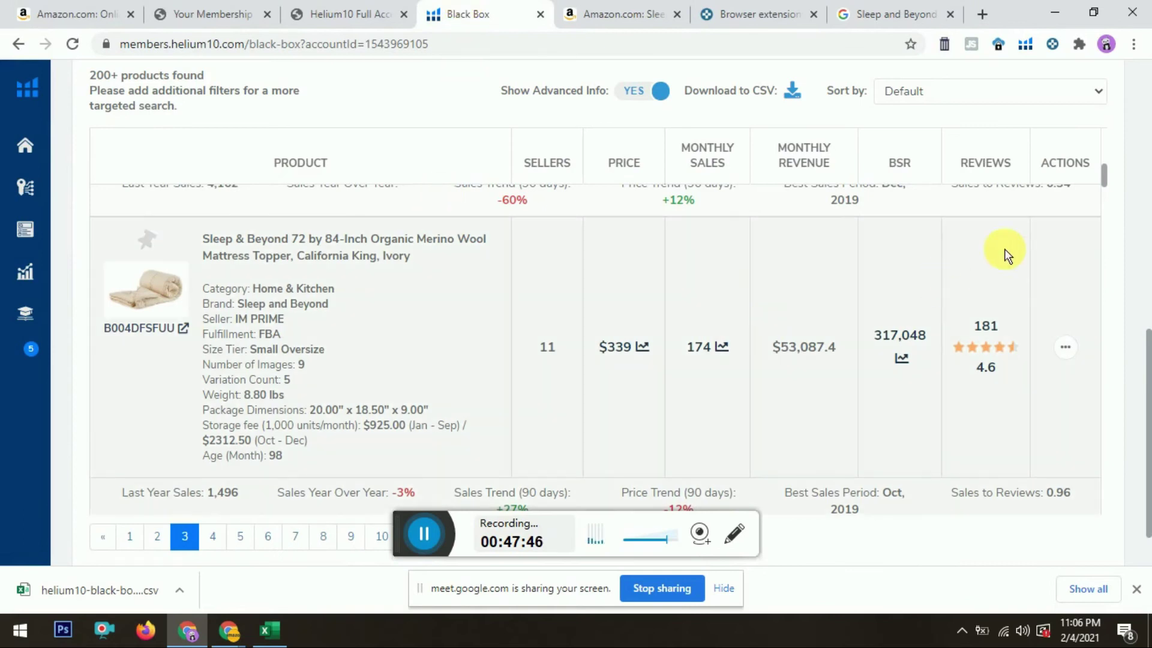
scroll(1105, 176, "up", 5)
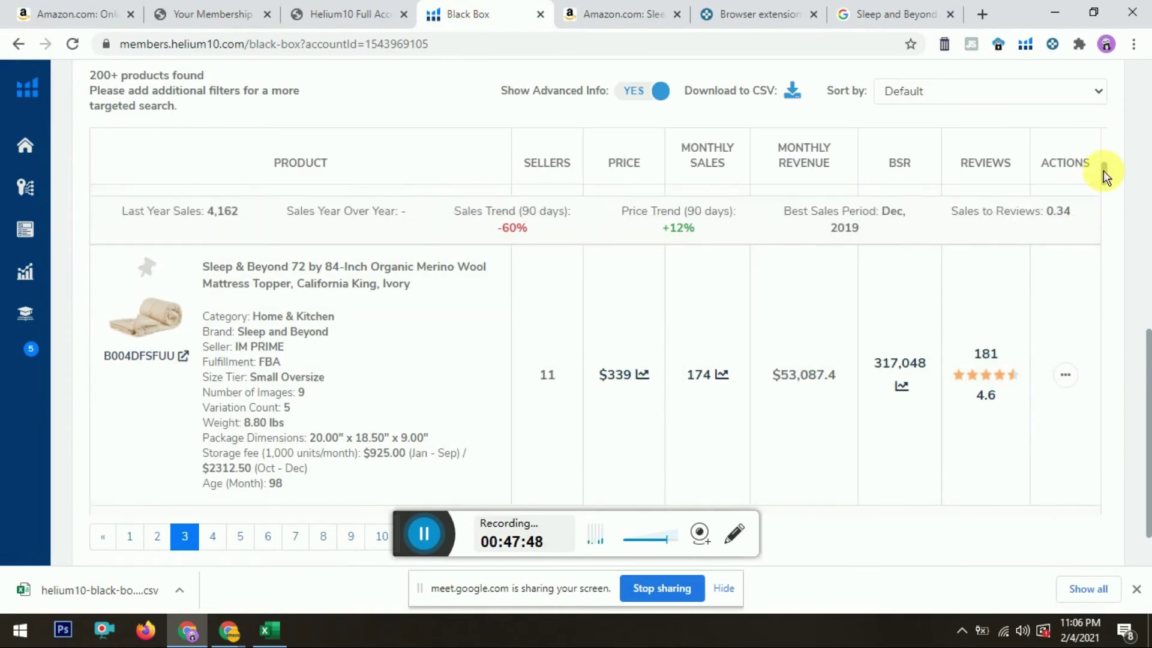
scroll(1149, 177, "up", 8)
scroll(1148, 175, "up", 2)
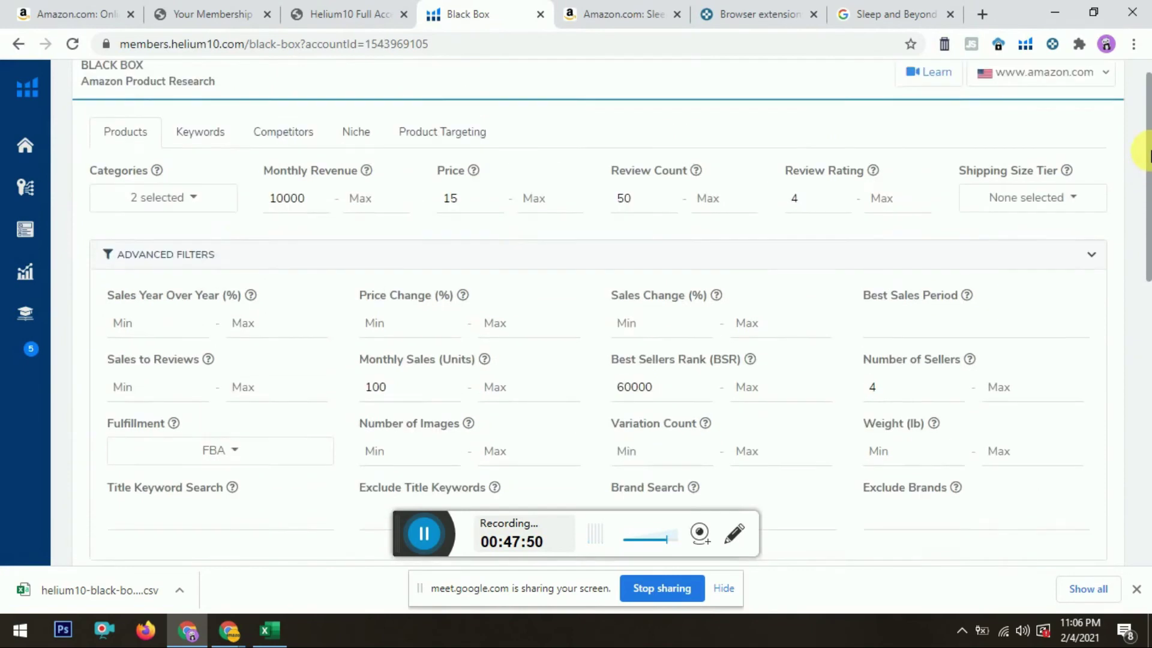
Step: Cap the Black Box maximum price at 50 and rerun the search
left_click(543, 247)
type("50")
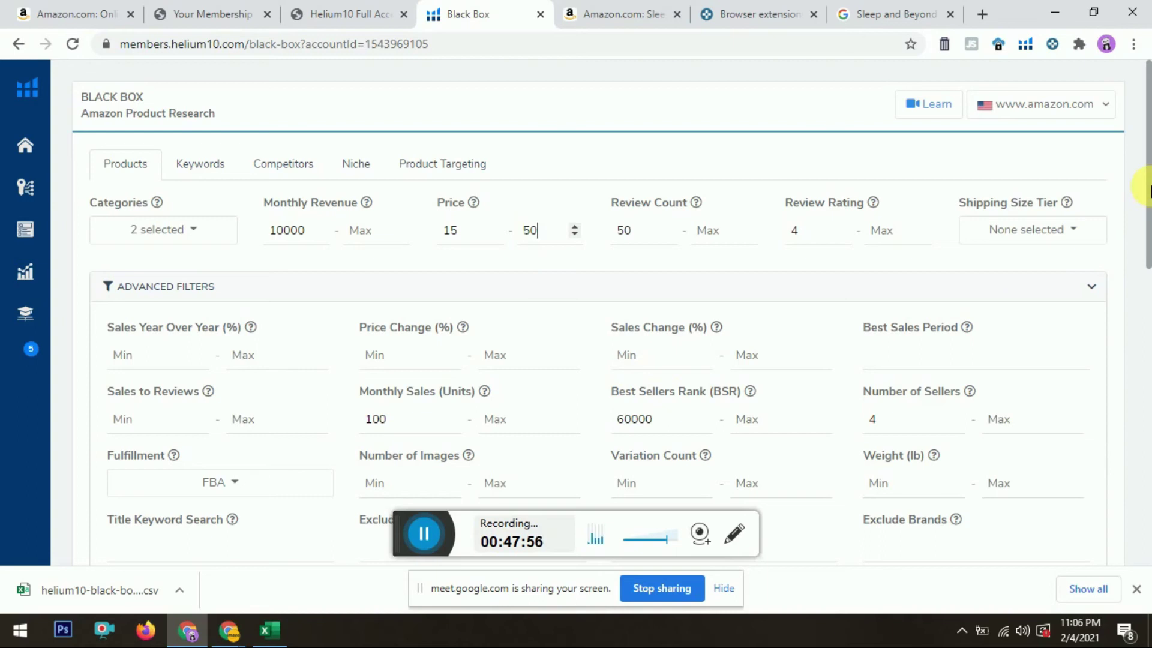
left_click_drag(1149, 179, 1149, 267)
left_click(1064, 401)
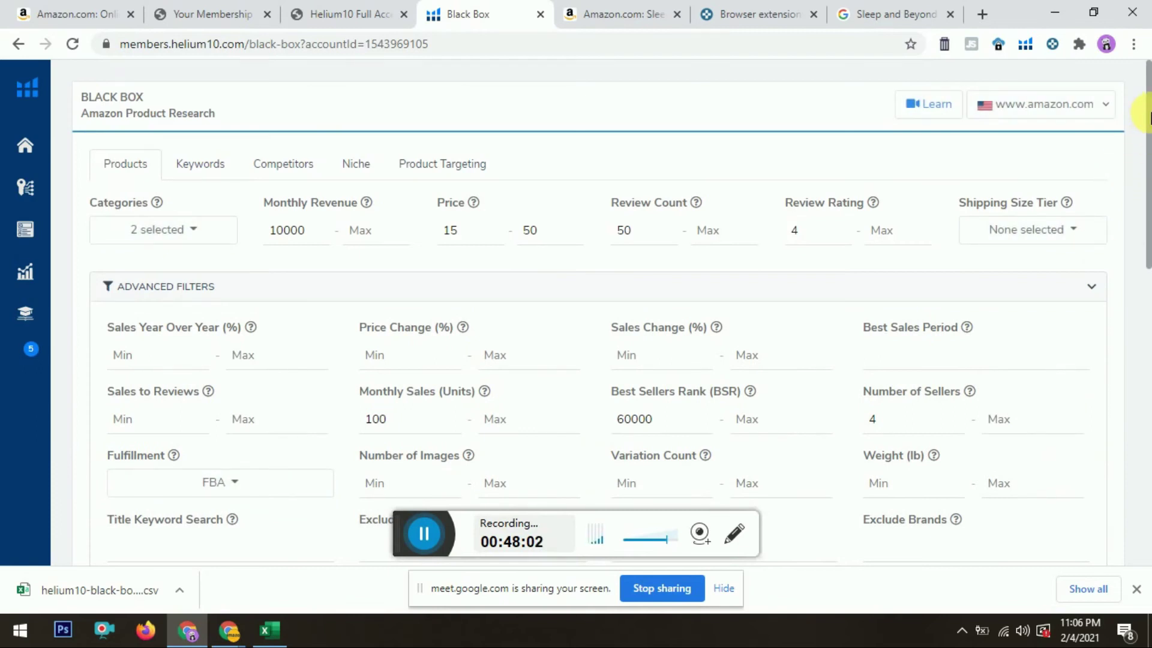
left_click_drag(1149, 117, 1139, 159)
Step: Lower the minimum monthly sales to 80 and rerun the search
left_click(545, 235)
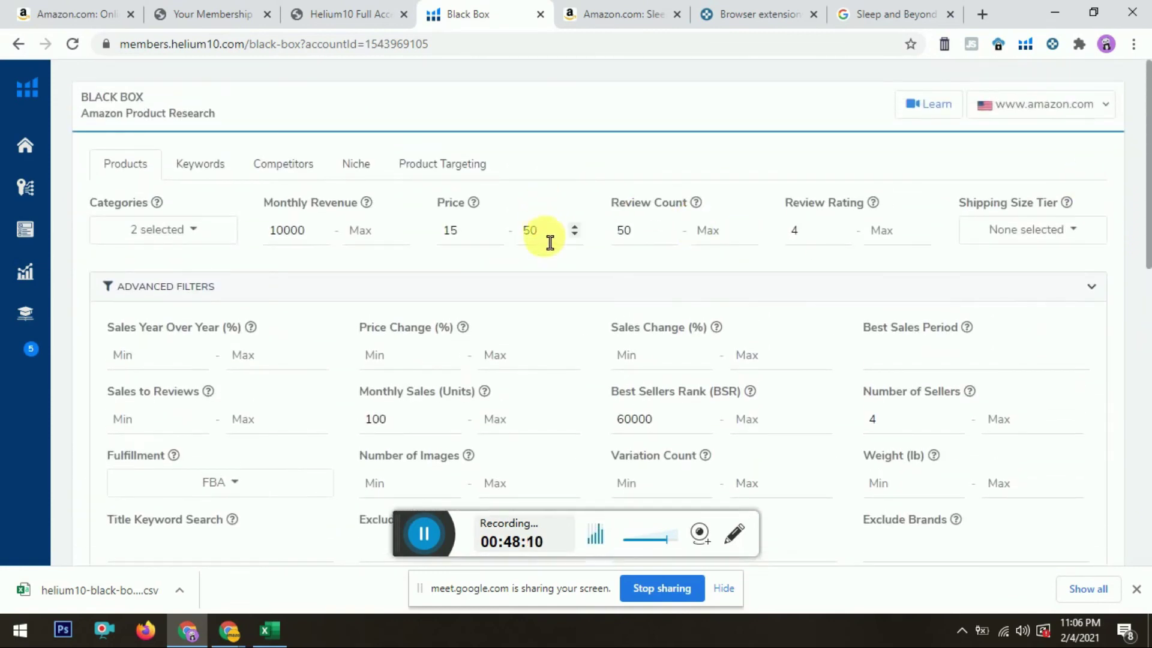
left_click(481, 242)
left_click(548, 237)
left_click_drag(1146, 132, 1147, 219)
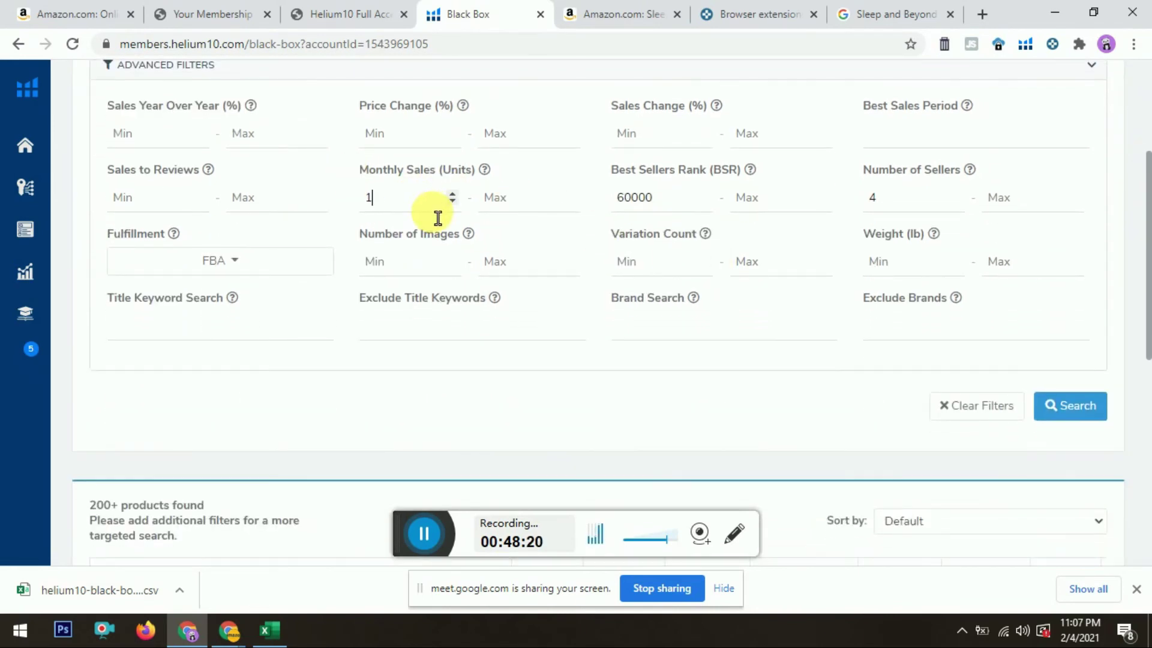
type("80")
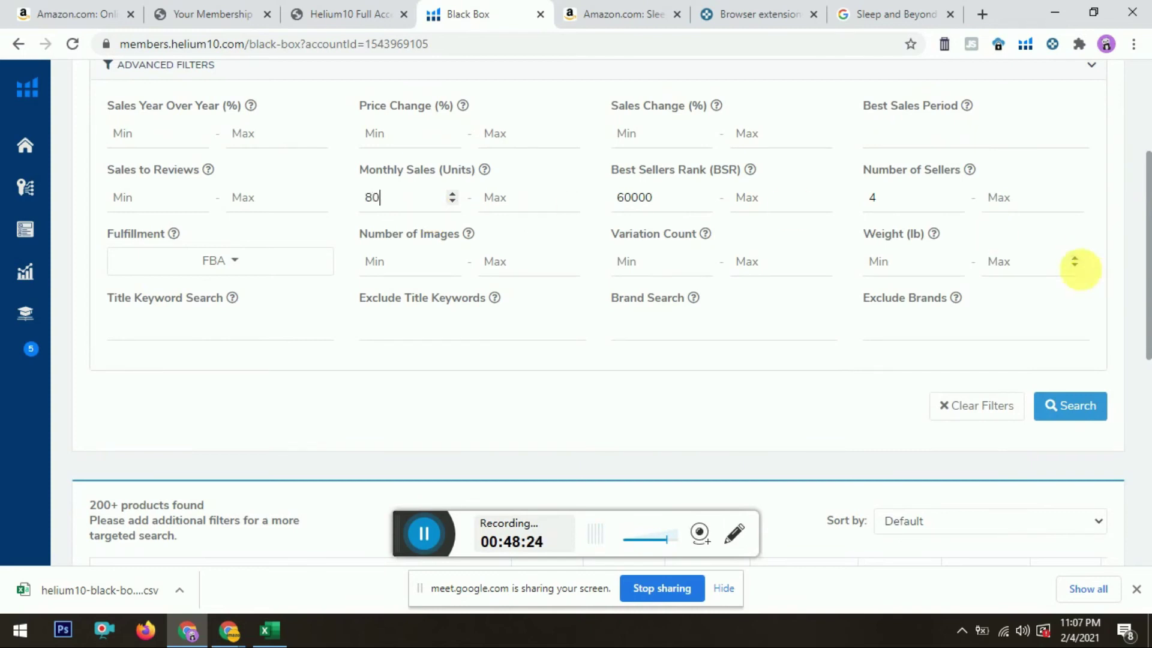
left_click(1063, 416)
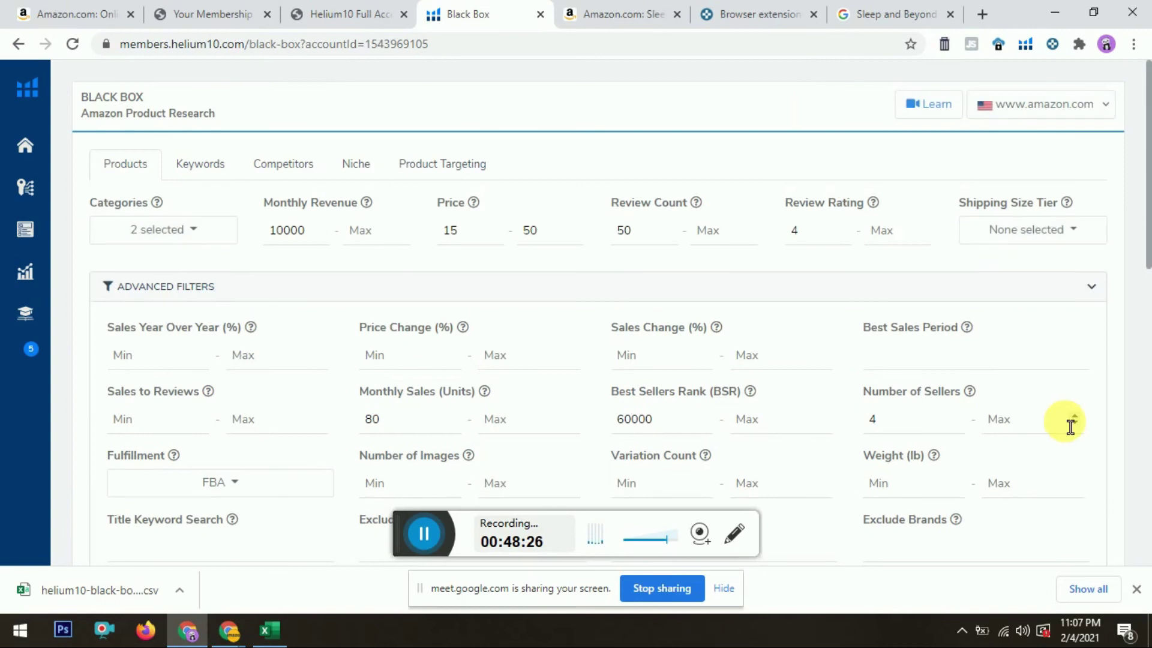
left_click_drag(1149, 90, 1148, 361)
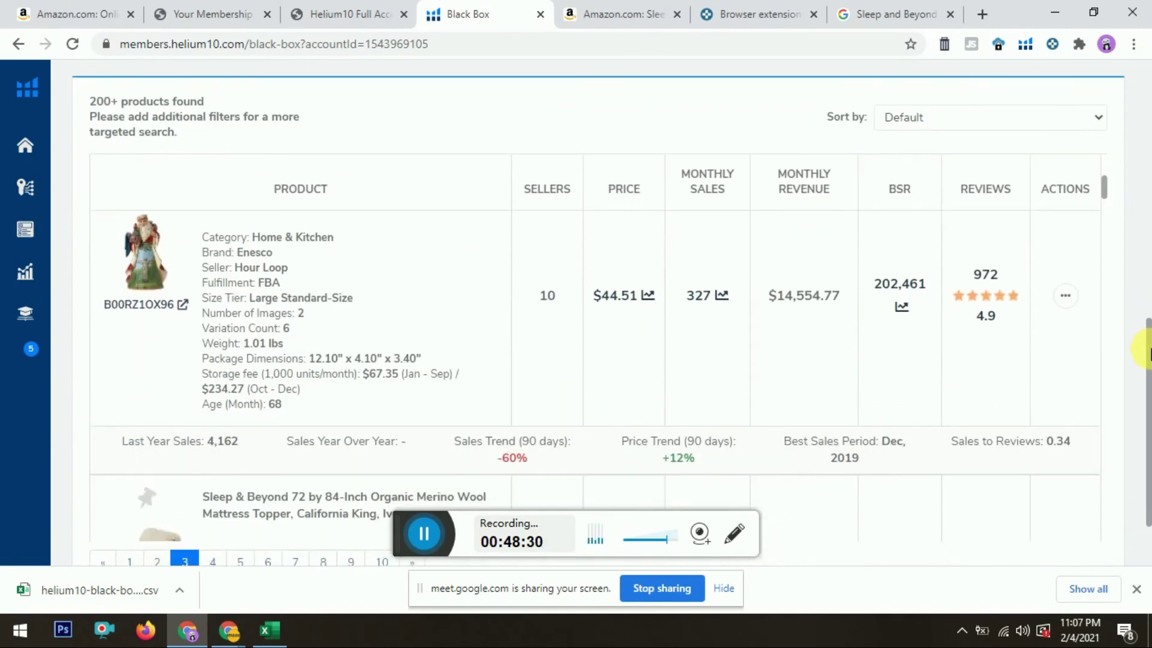
left_click_drag(1107, 183, 1107, 213)
left_click_drag(1105, 215, 1105, 222)
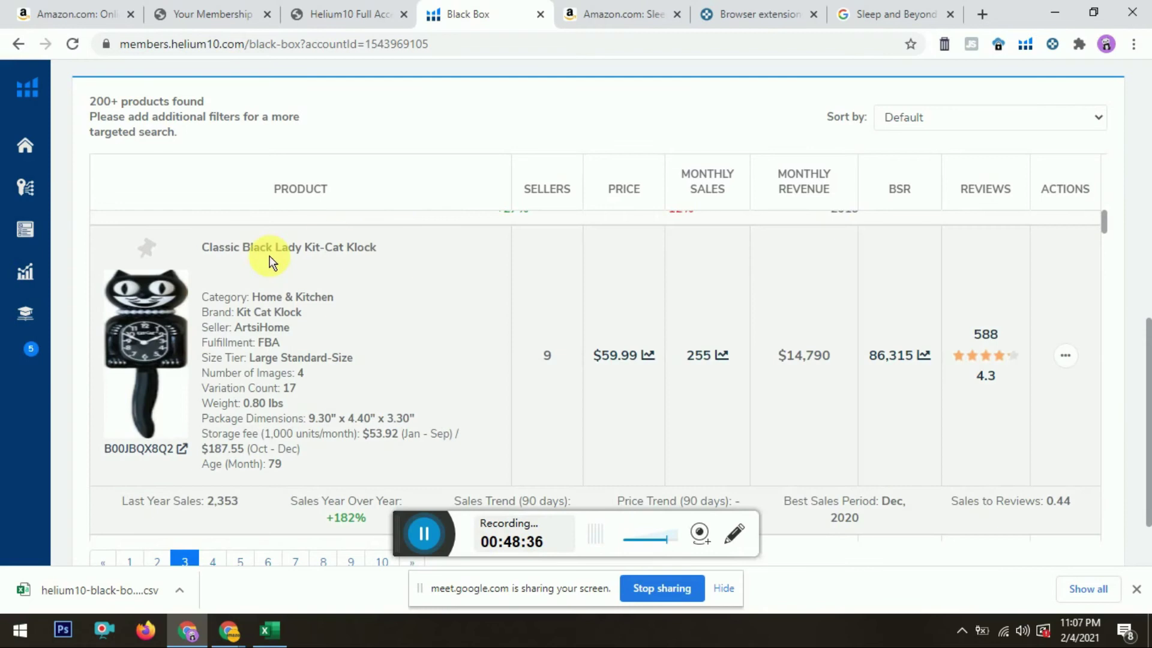
left_click_drag(1103, 220, 1104, 254)
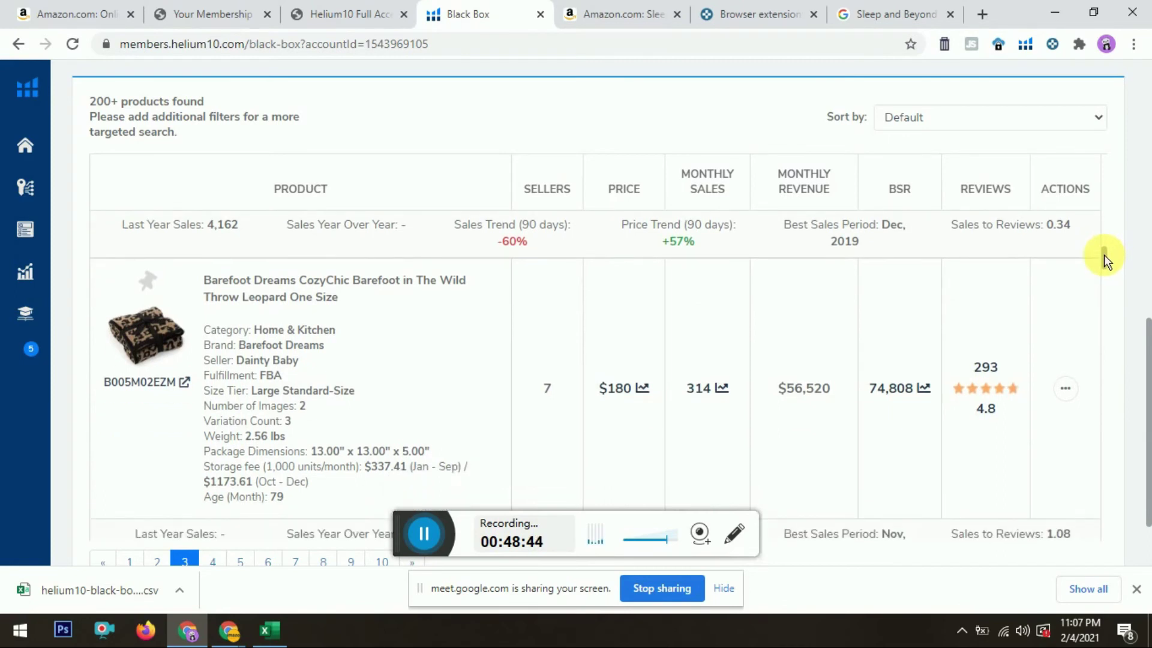
left_click_drag(1104, 254, 1105, 280)
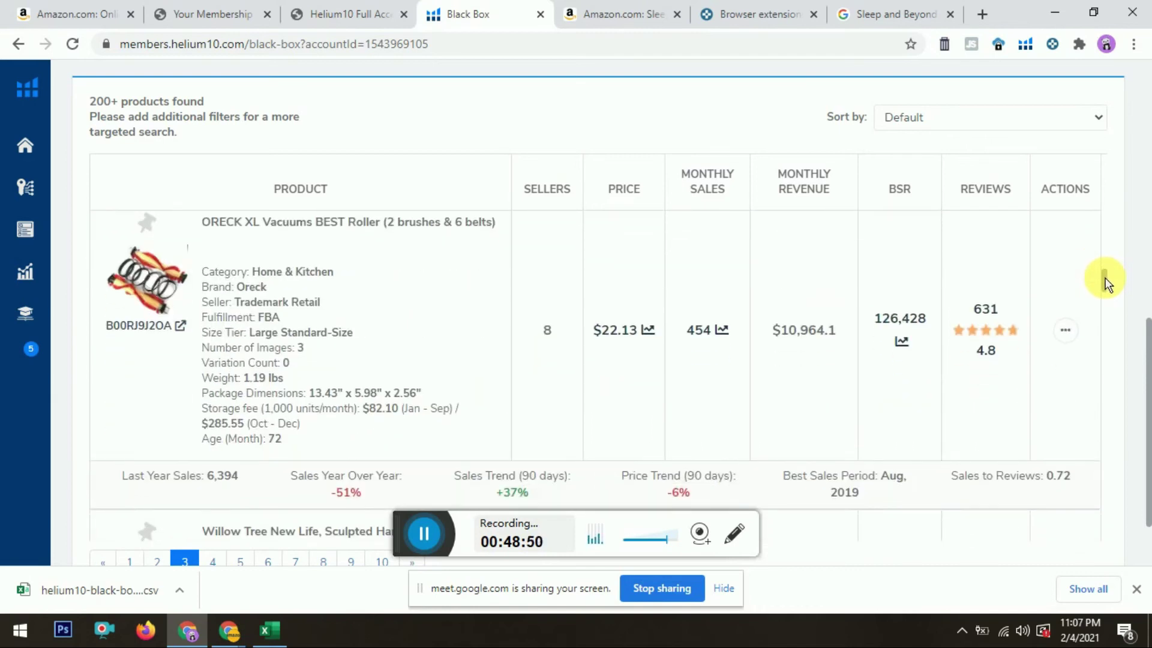
left_click_drag(1104, 278, 1105, 297)
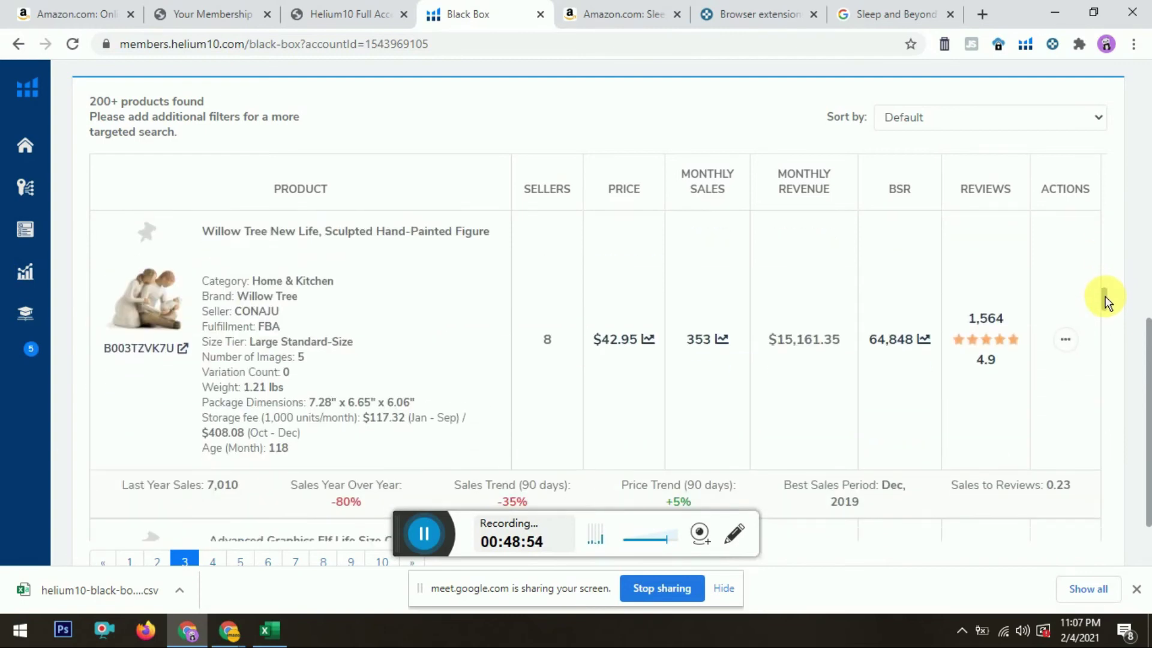
left_click_drag(1105, 301, 1106, 338)
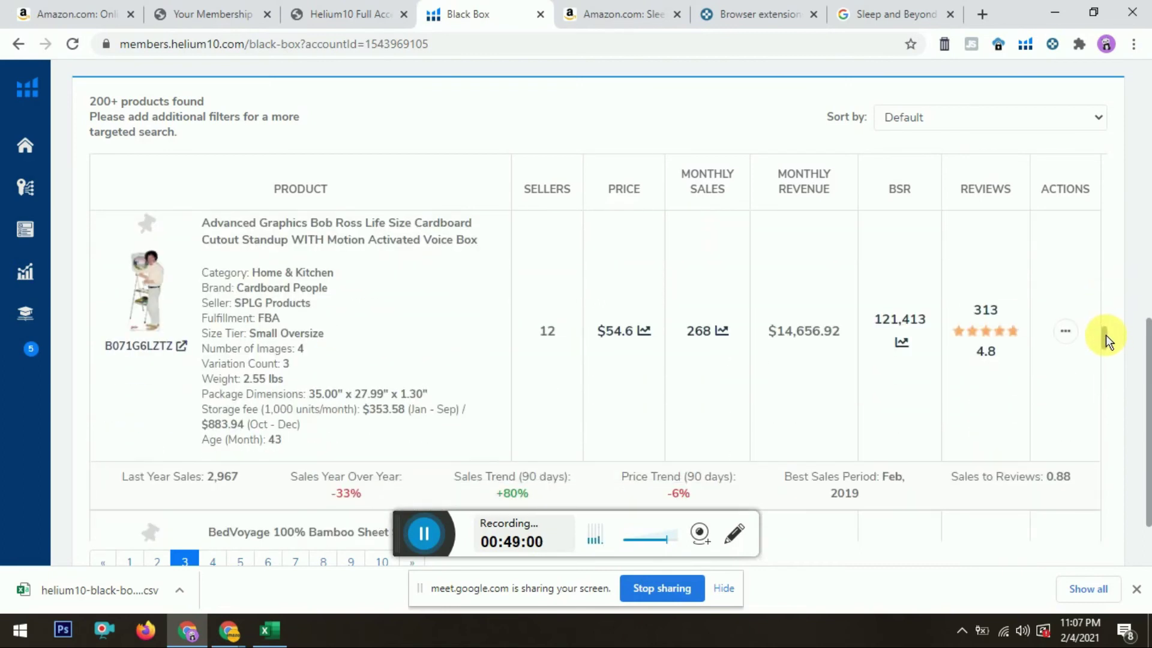
left_click_drag(1106, 338, 1107, 369)
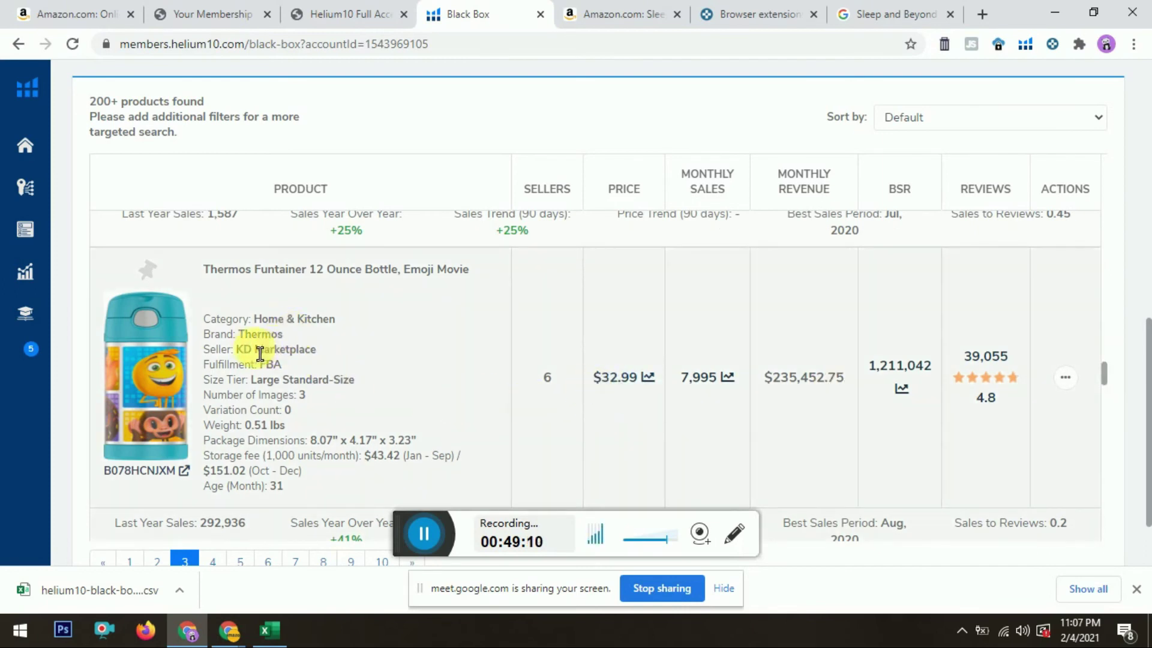
double_click(264, 320)
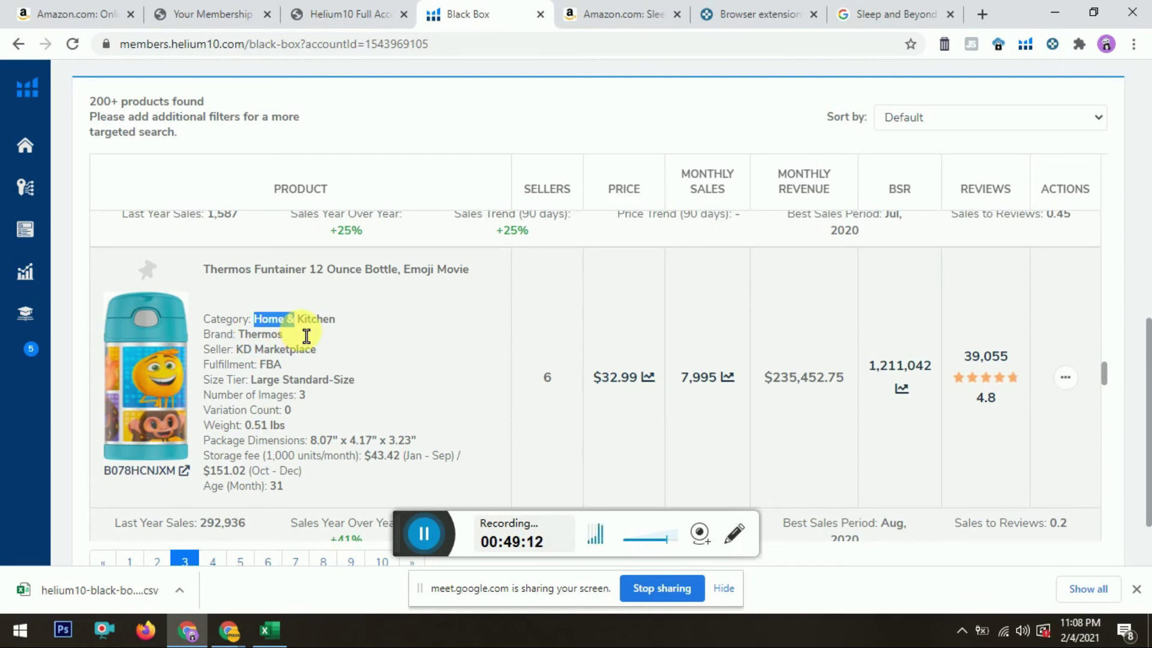
mouse_move(239, 336)
left_mouse_down()
mouse_move(267, 359)
mouse_move(239, 348)
left_mouse_up()
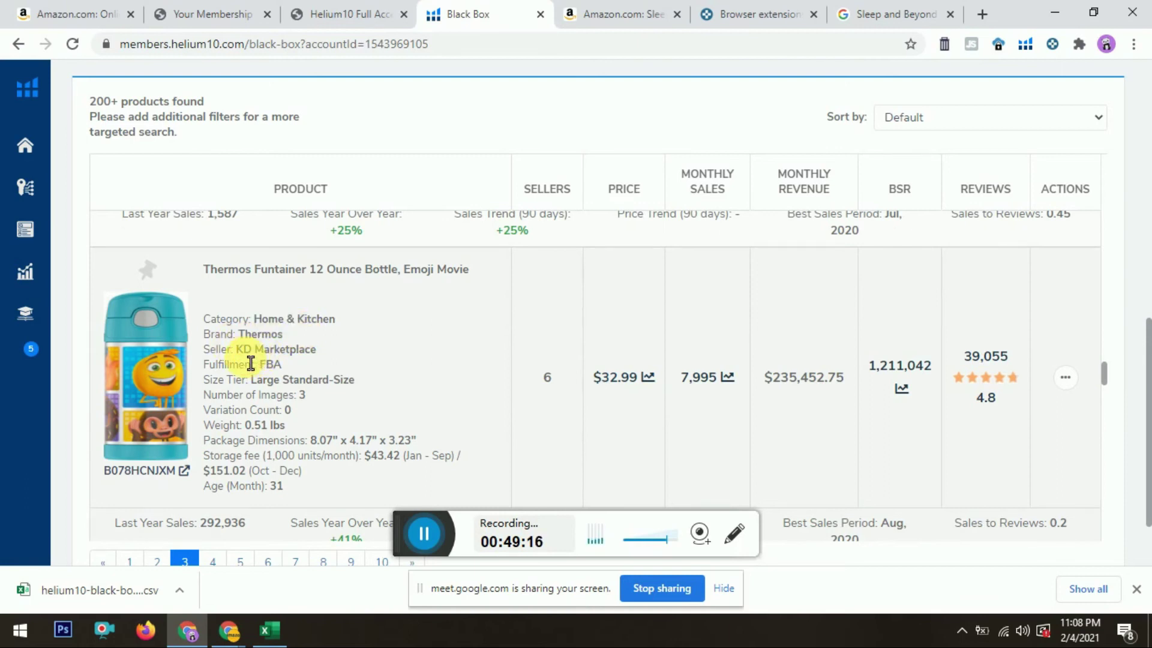
left_click(317, 352)
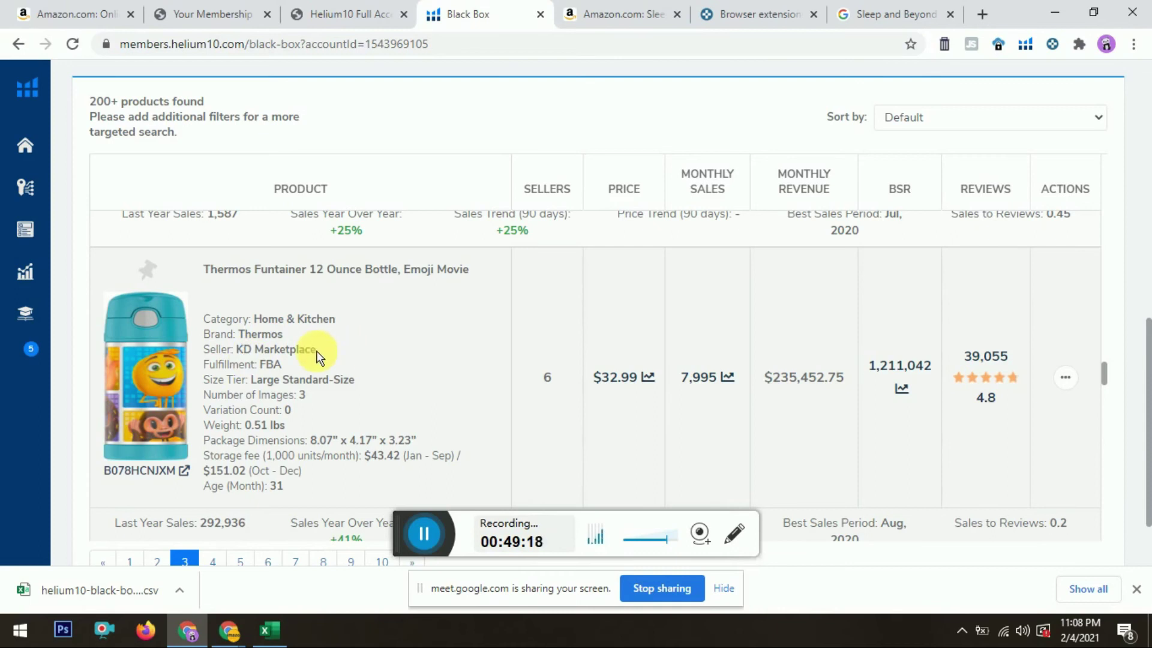
left_click_drag(266, 366, 290, 379)
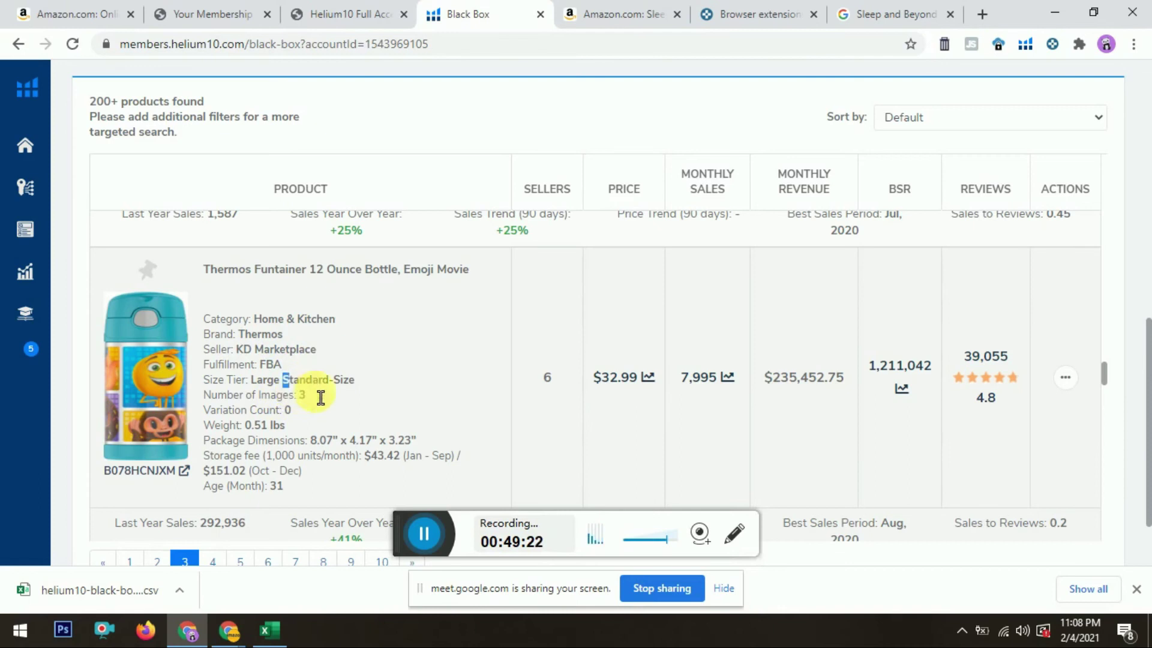
left_click_drag(1148, 396, 1145, 180)
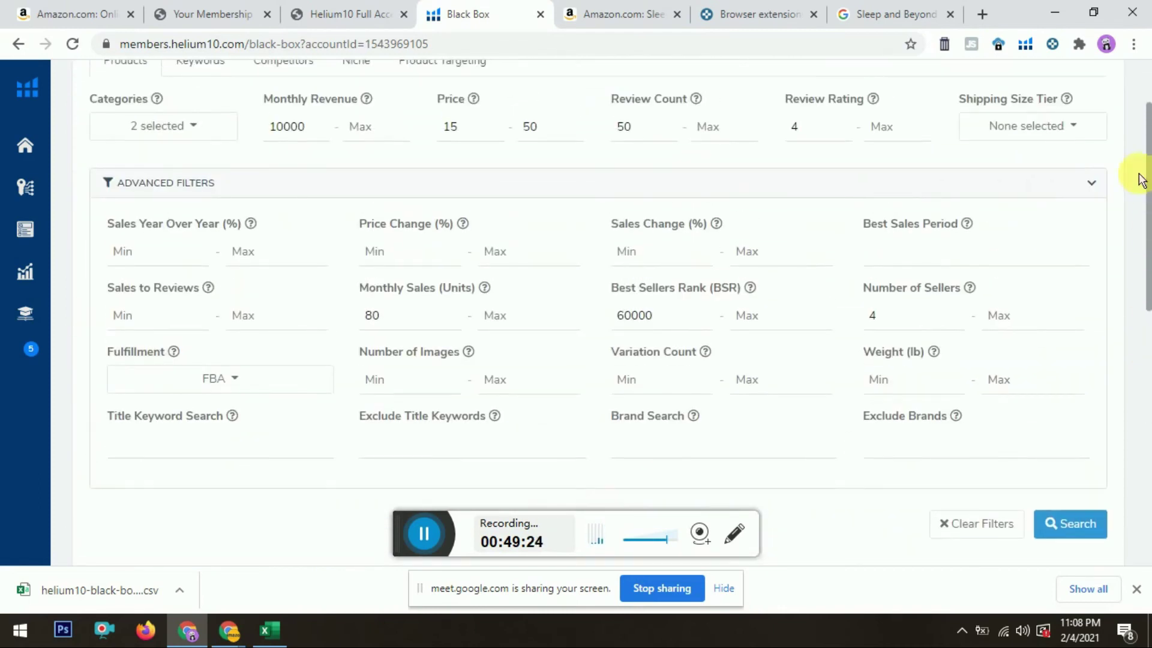
Step: Restrict the shipping size tier to Small Standard-Size and rerun the search
left_click(1059, 130)
left_click(1007, 187)
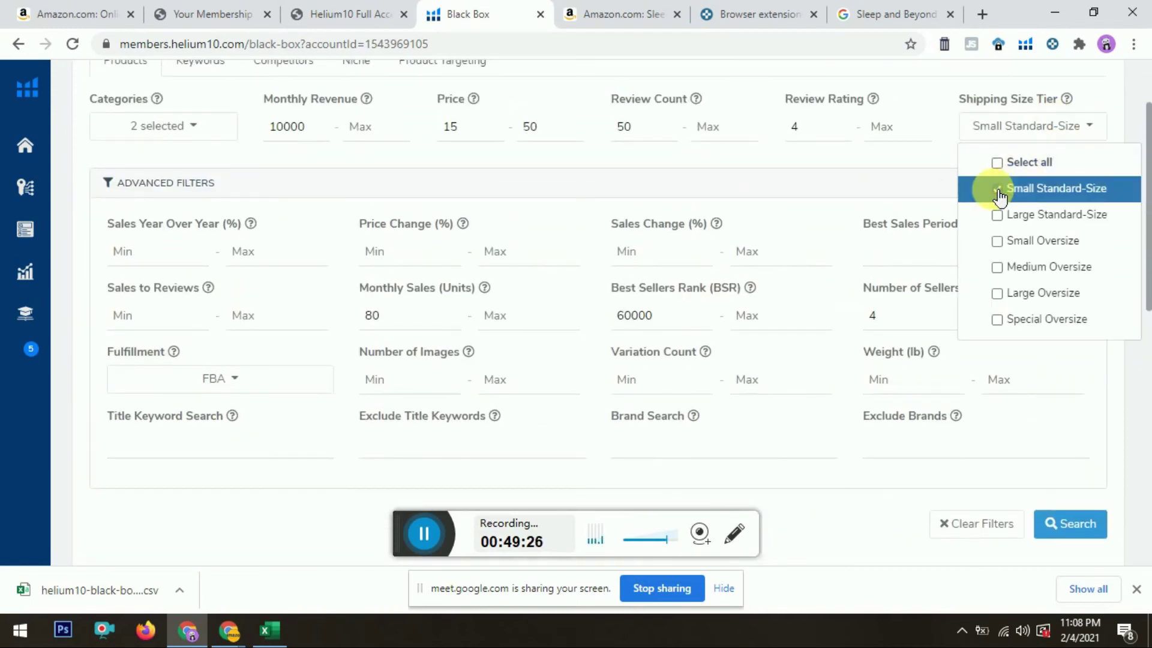
left_click(918, 196)
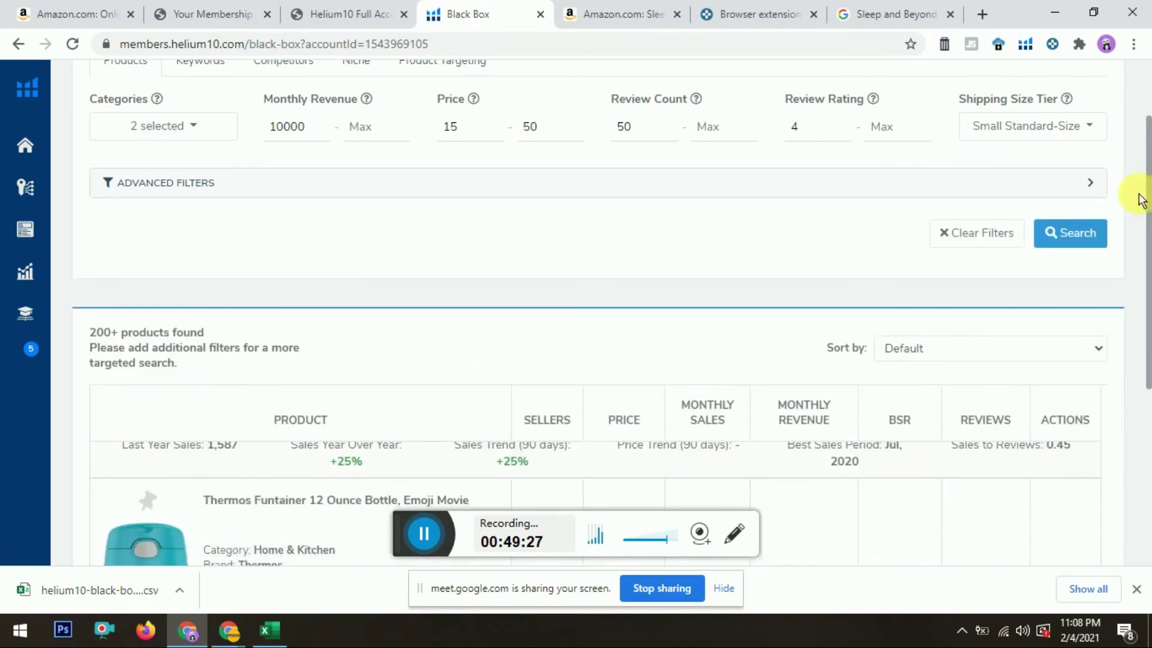
left_click(1083, 243)
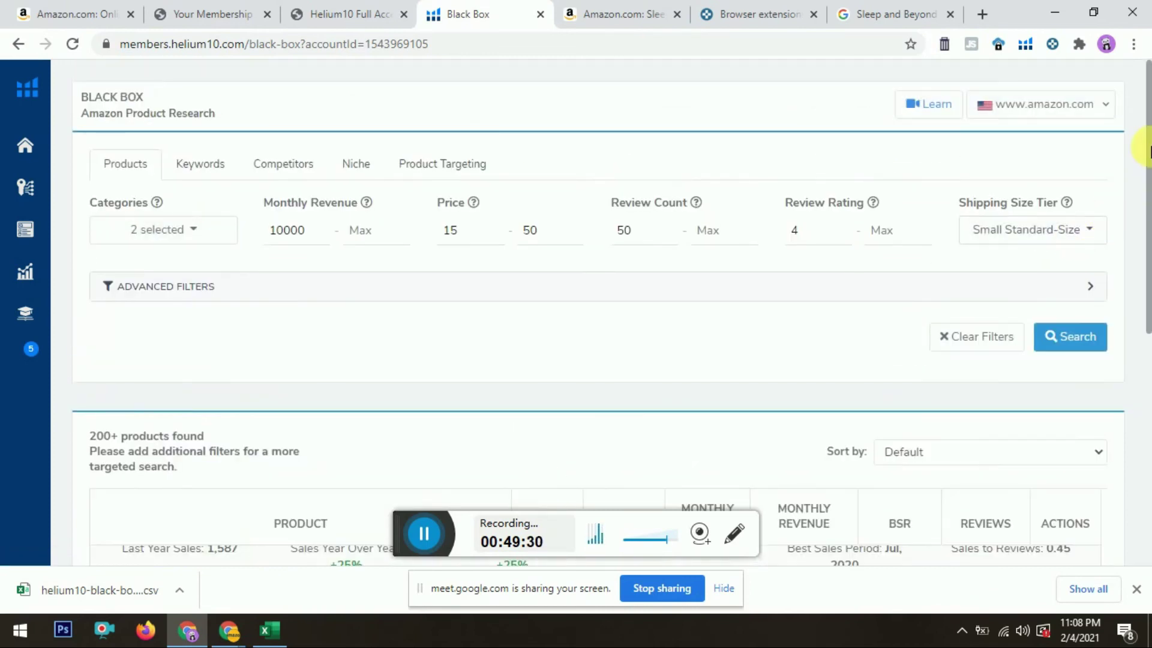
Step: Scroll down the results and jump back to page 1
left_click_drag(1148, 162, 1149, 267)
scroll(1092, 360, "down", 3)
left_click(1105, 421)
left_click_drag(1104, 418, 1106, 498)
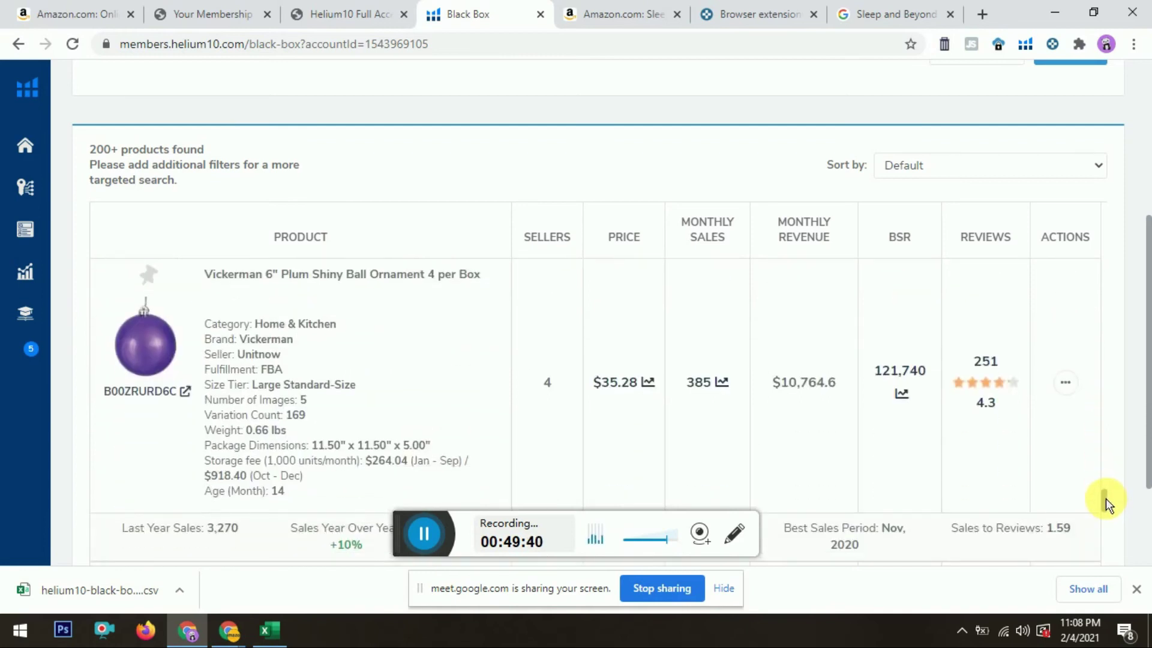
left_click_drag(1146, 319, 1146, 390)
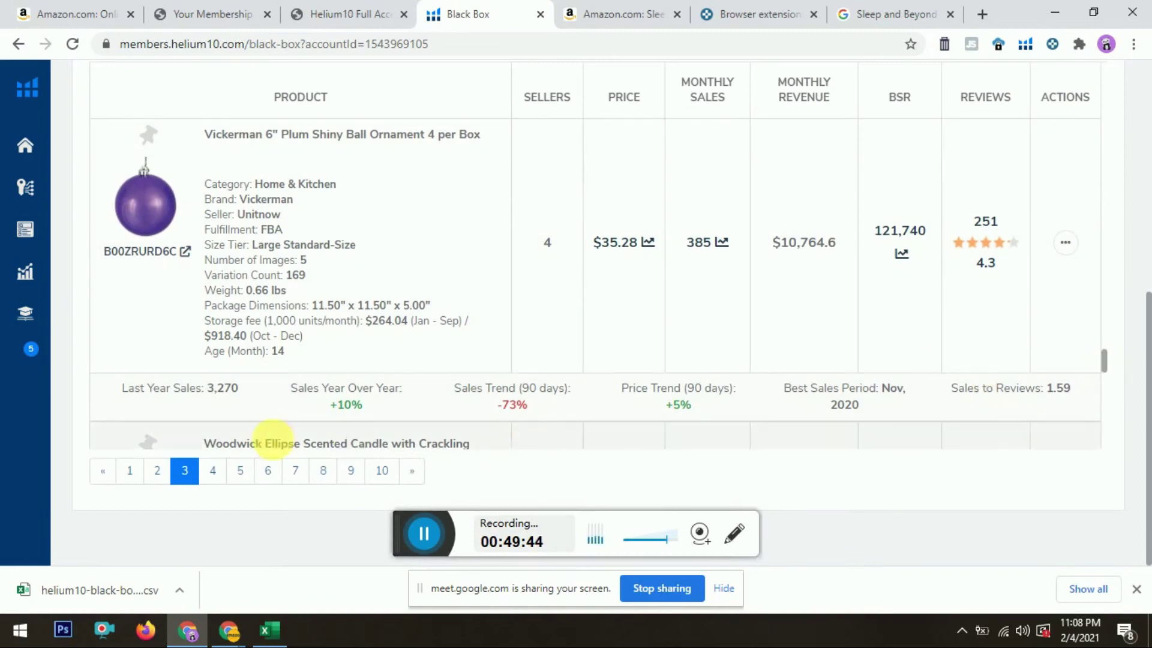
left_click(137, 475)
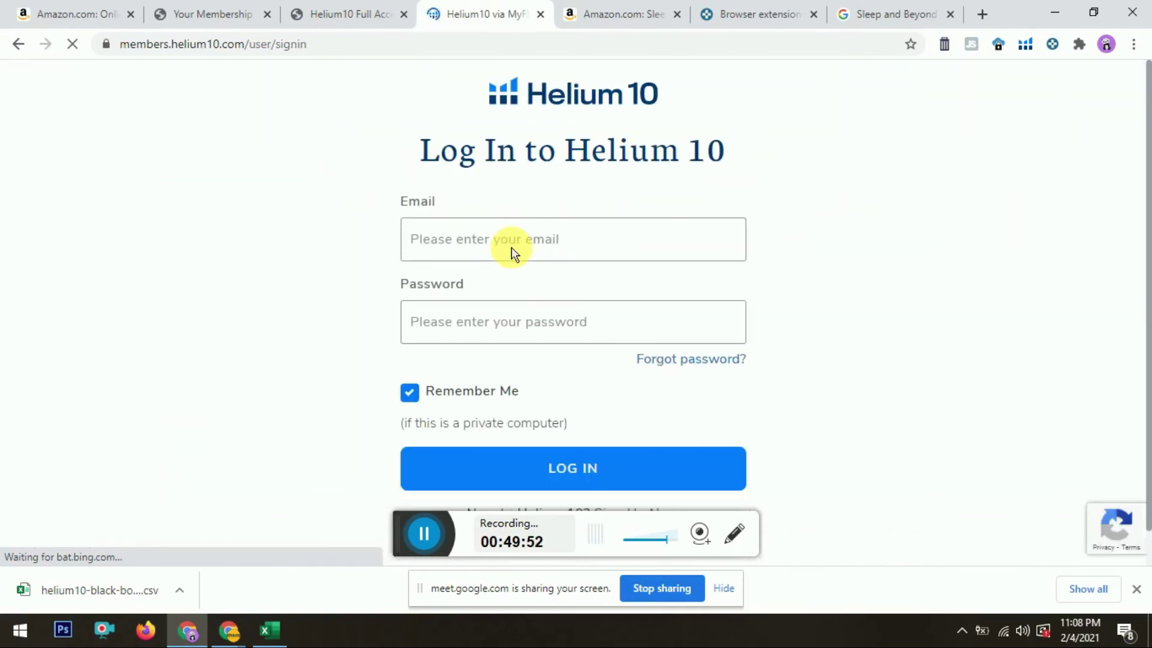
Step: Replace the Helium 10 sign-in tab with a new session from the Helium10 Full Access page
left_click(541, 15)
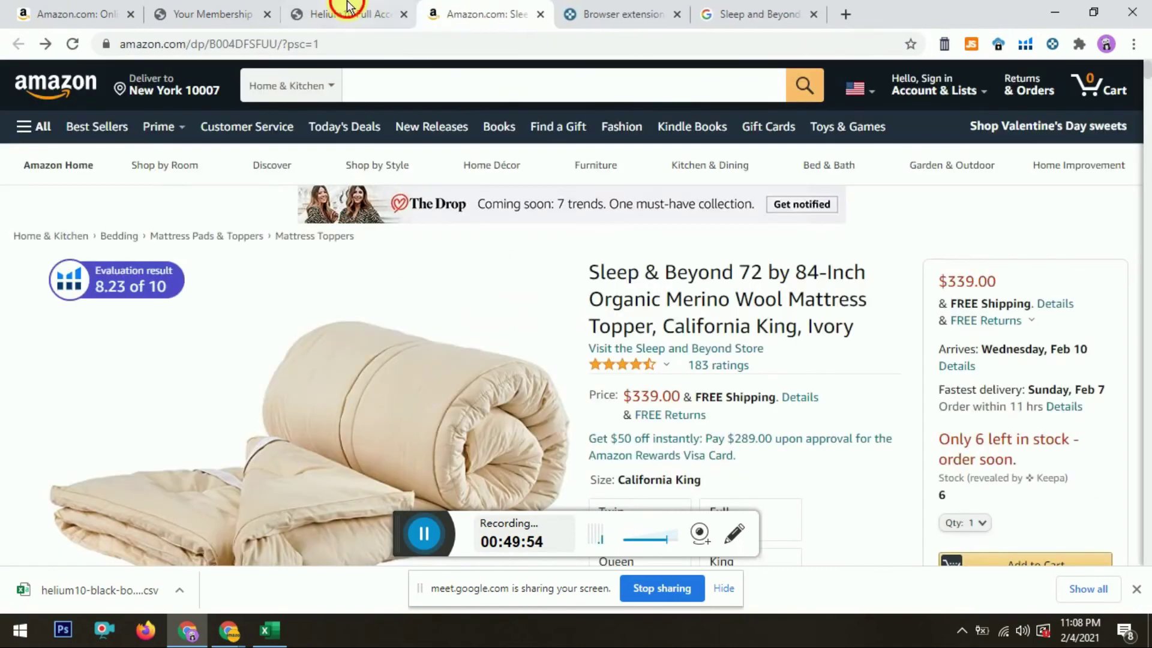
left_click(348, 7)
left_click(368, 359)
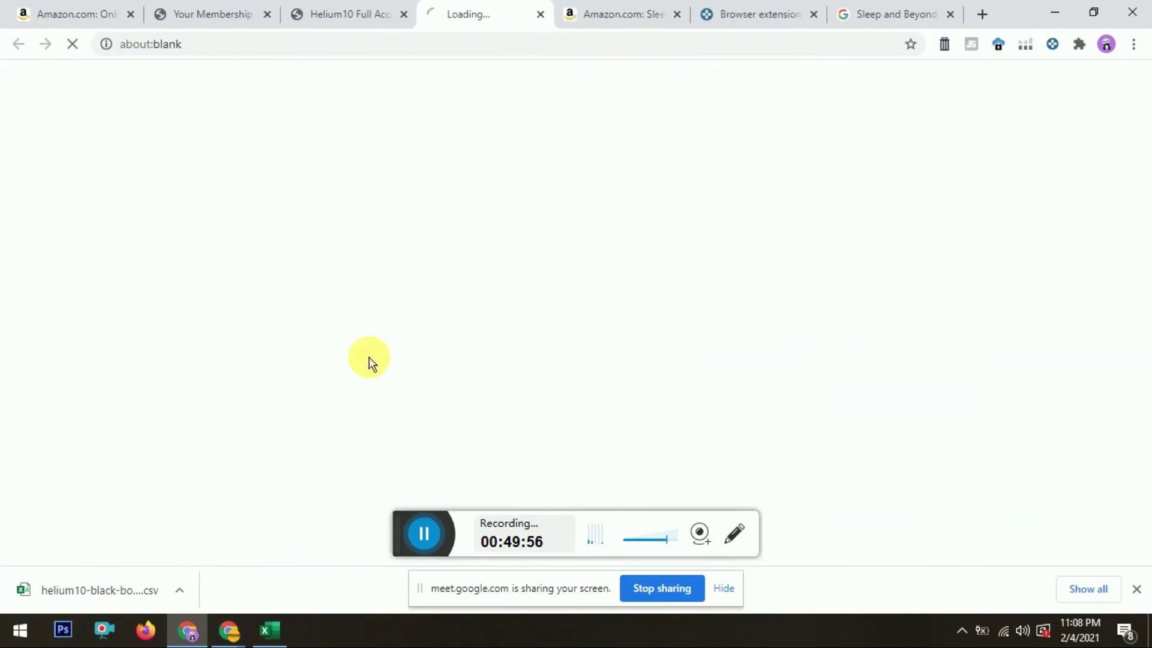
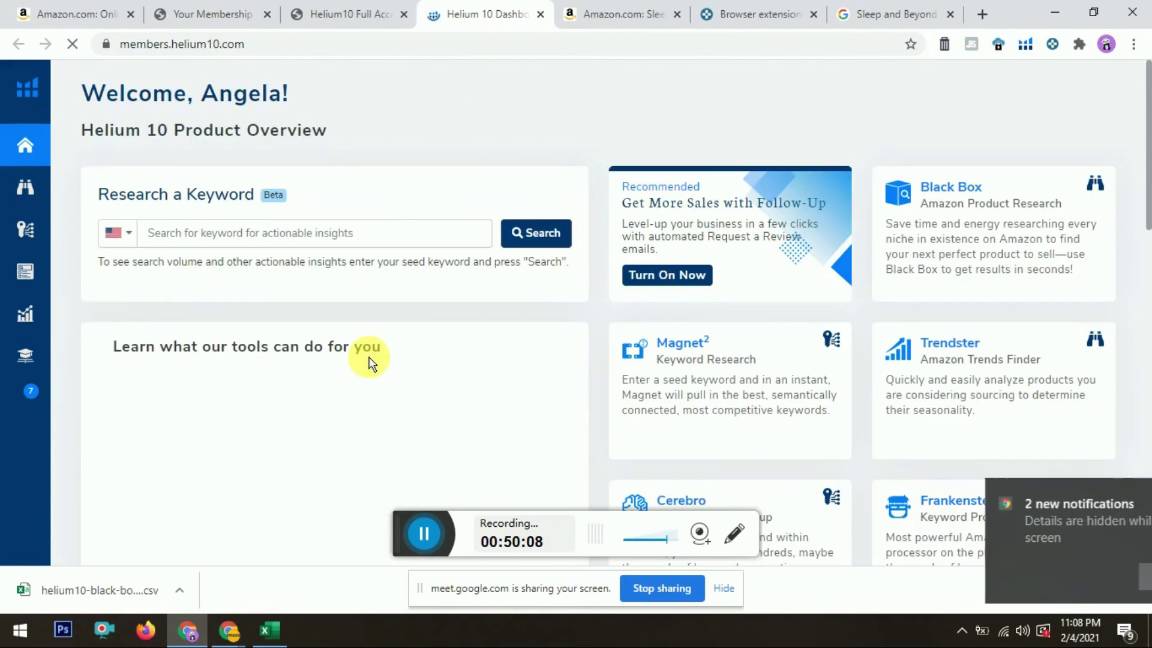
Step: Open Black Box (Amazon Product Research) from the expanded Helium 10 sidebar
left_click(31, 187)
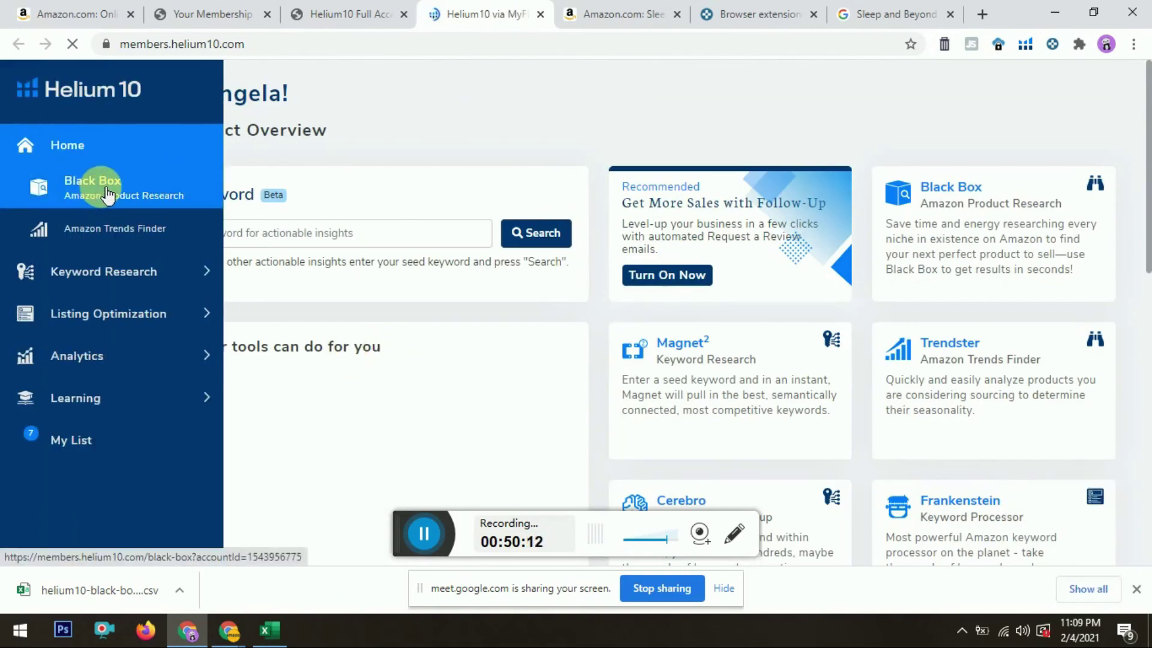
left_click(107, 194)
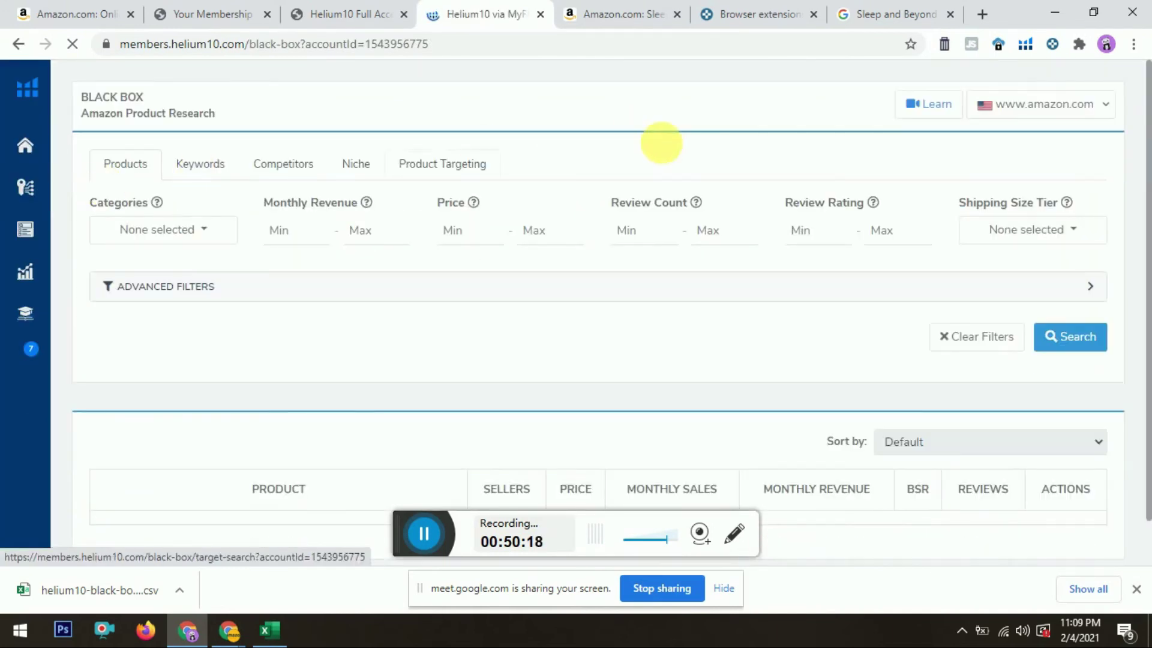
Step: Filter the Black Box categories to Home & Kitchen
left_click(204, 232)
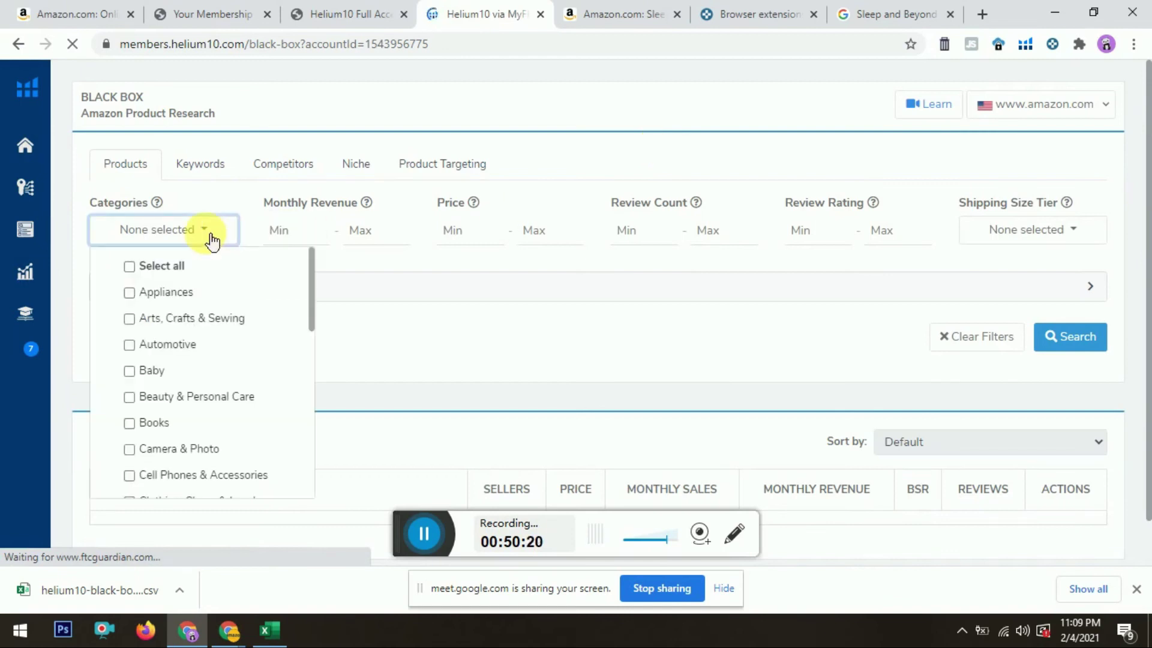
left_click_drag(310, 279, 314, 377)
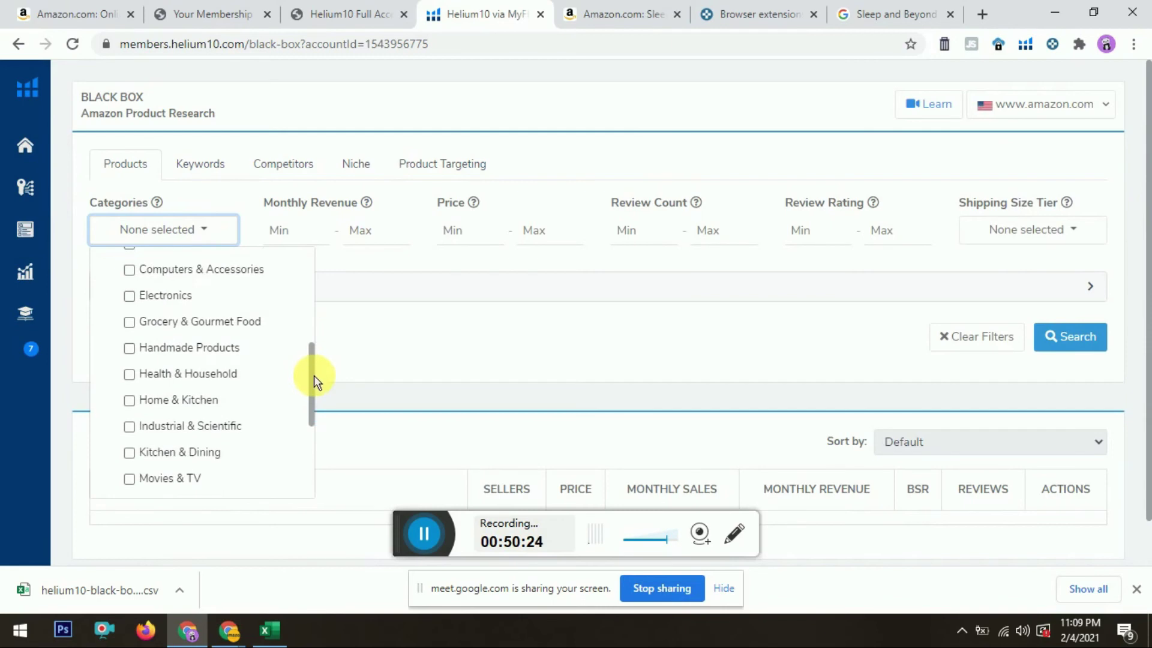
left_click(133, 400)
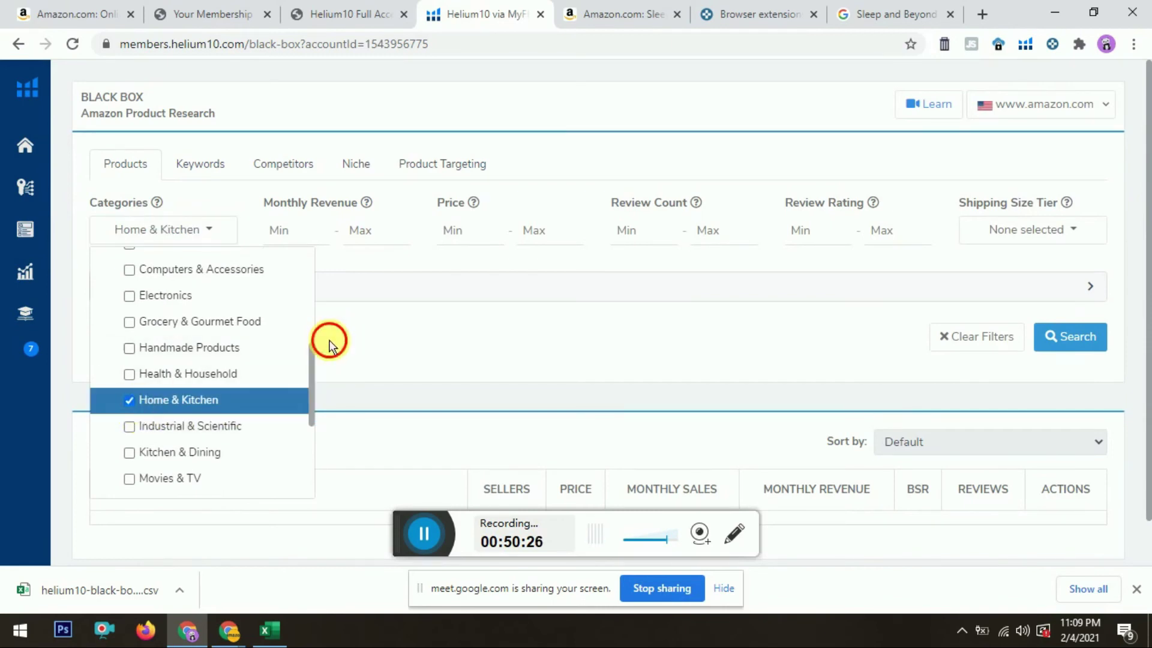
left_click(329, 346)
Step: Set monthly revenue 10000+, price 15–50, 50+ reviews, rating 4+ and Small Standard-Size tier
left_click(303, 235)
type("10000")
key("Tab")
key("Tab")
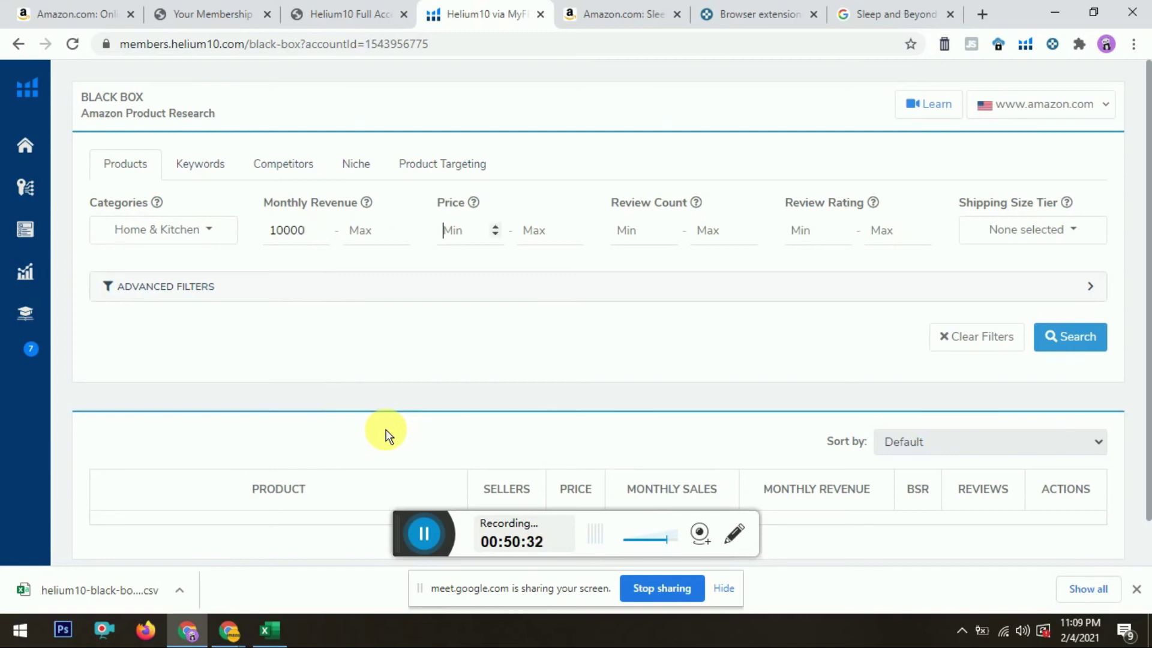
key("Tab")
key("Tab")
type("5")
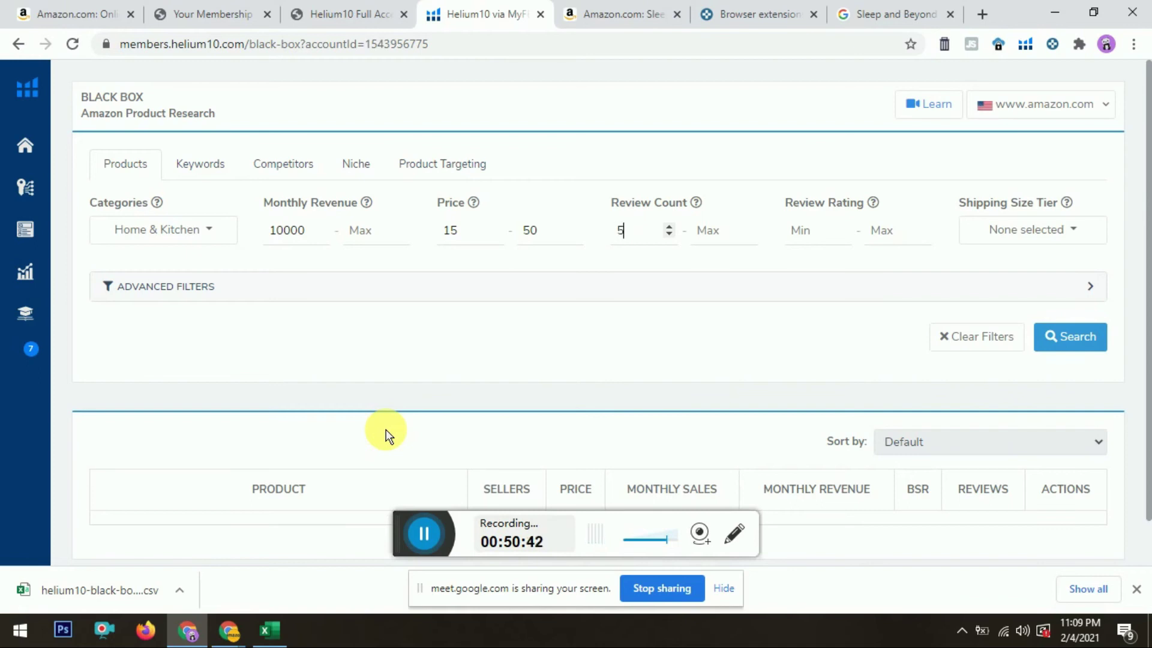
key("Tab")
key("Tab")
key("Tab")
left_click(1031, 231)
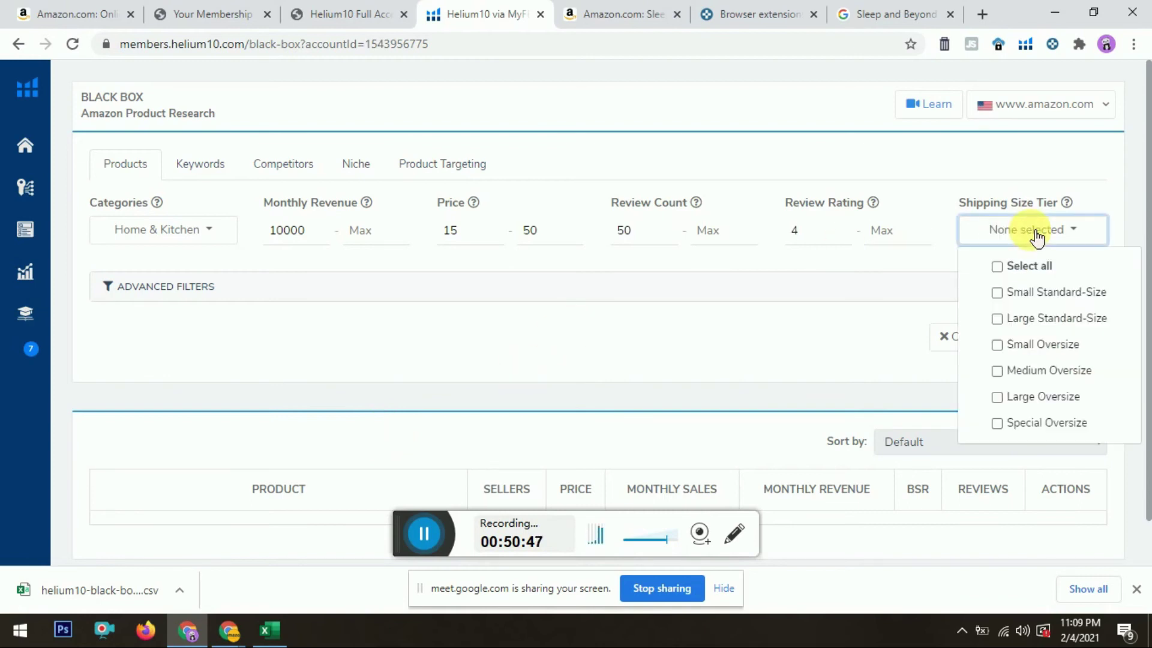
left_click(1032, 293)
scroll(1149, 278, "down", 2)
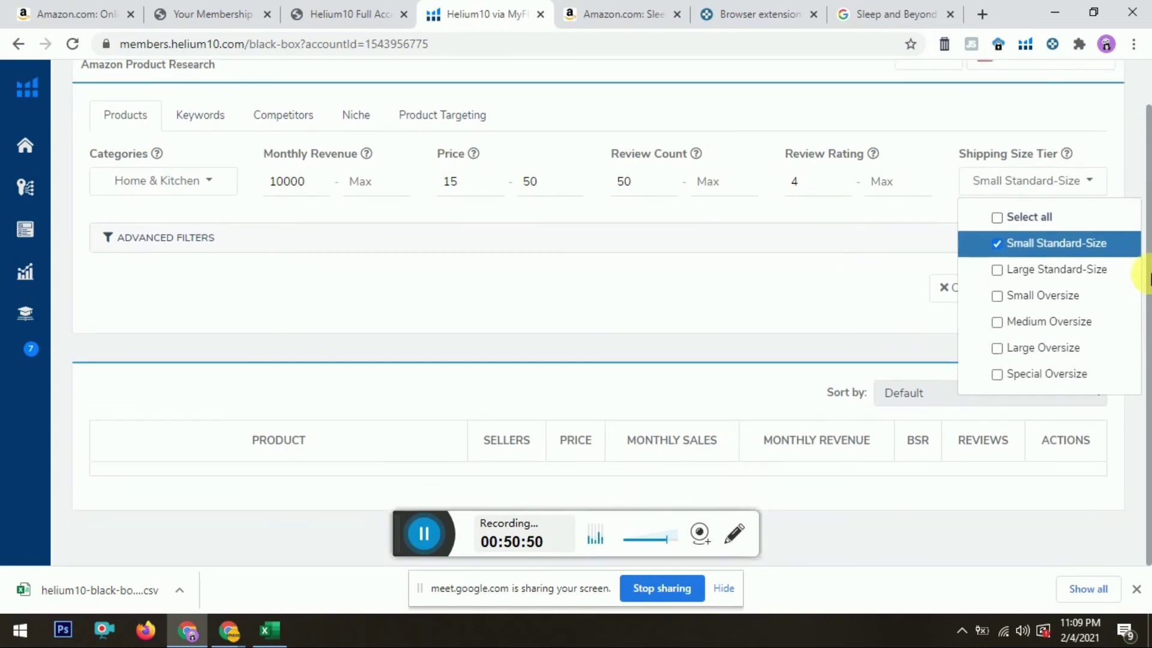
Step: Add advanced filters: BSR from 60000, 80+ monthly sales, 4+ sellers, FBA only
left_click(195, 239)
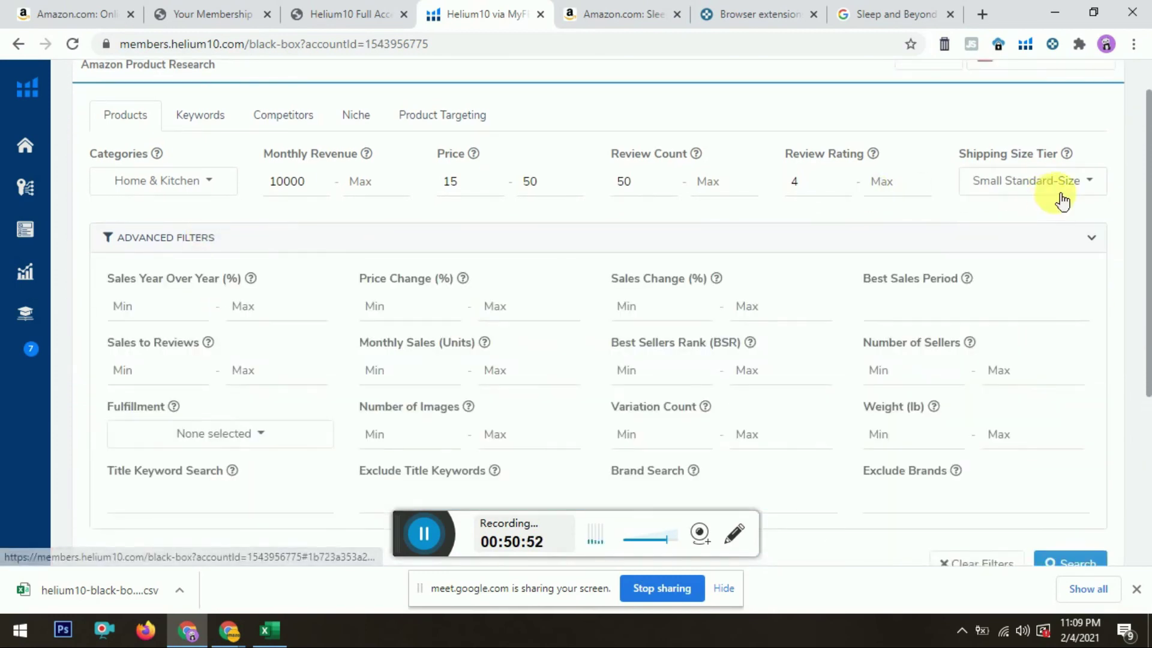
scroll(1139, 219, "down", 3)
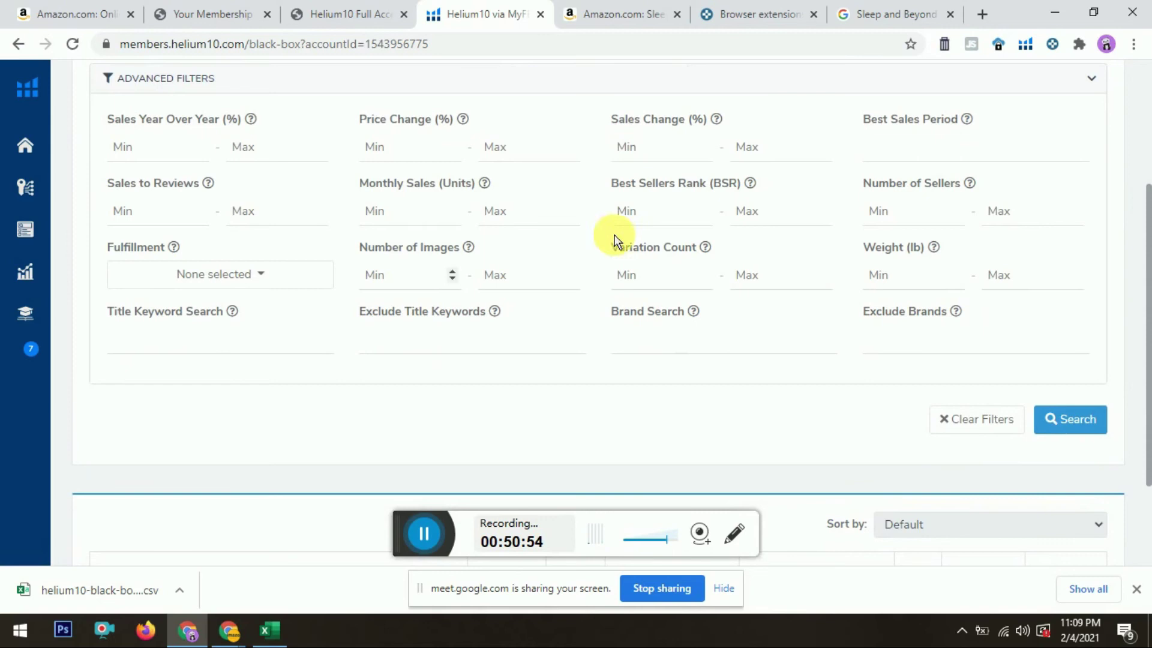
left_click(664, 235)
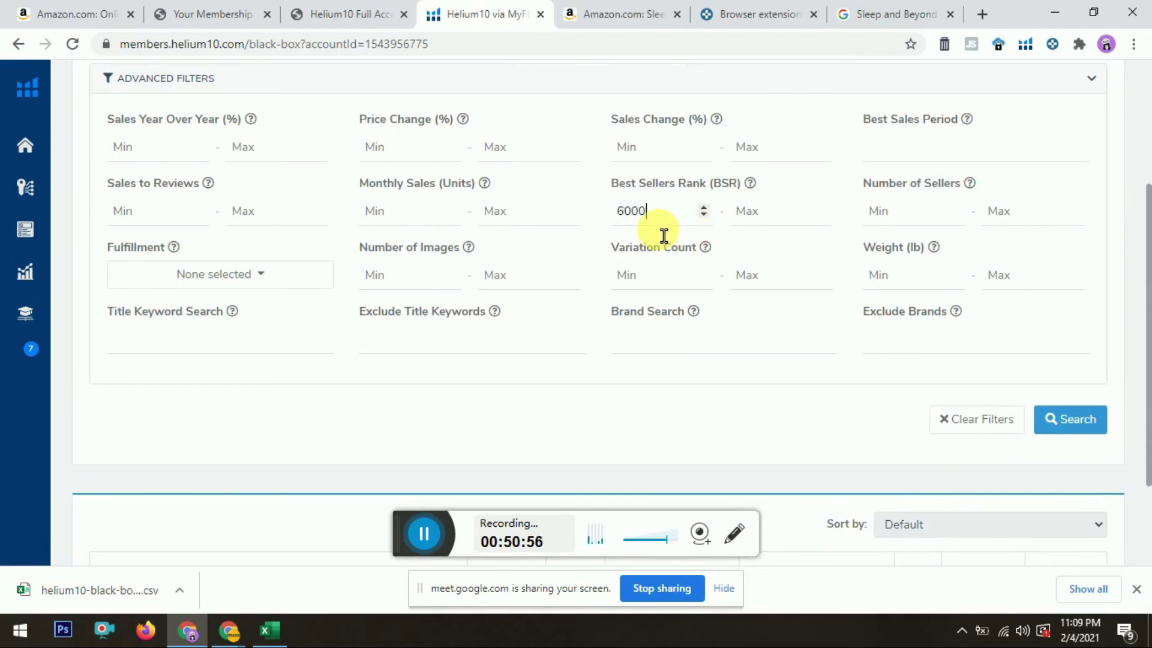
left_click(424, 235)
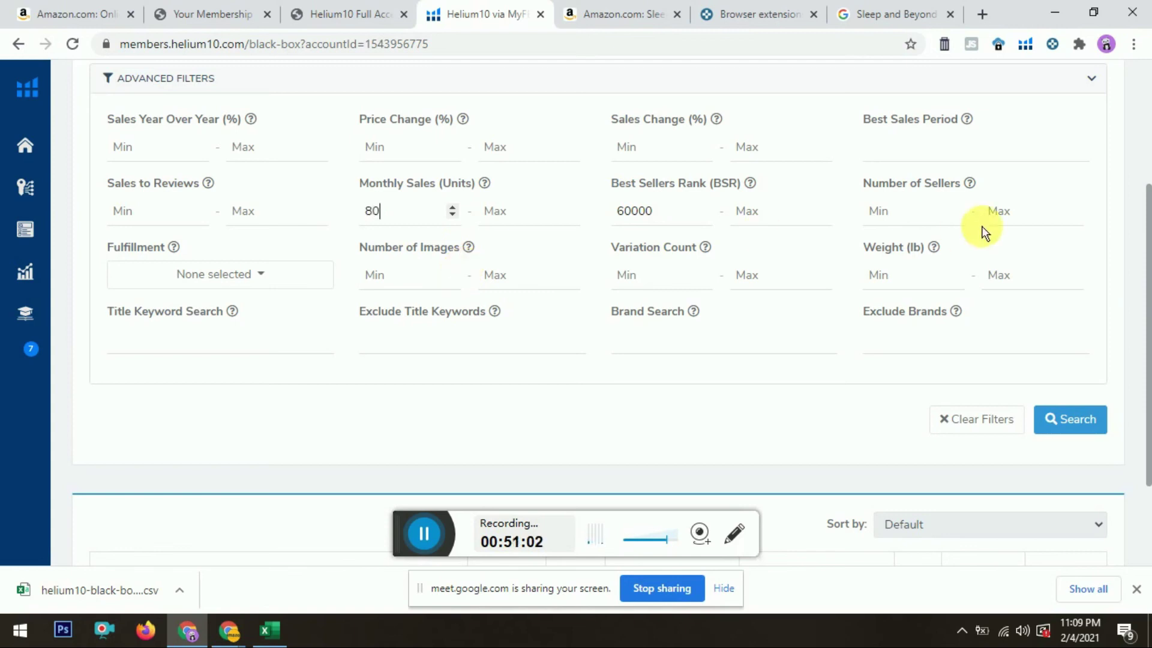
left_click(902, 223)
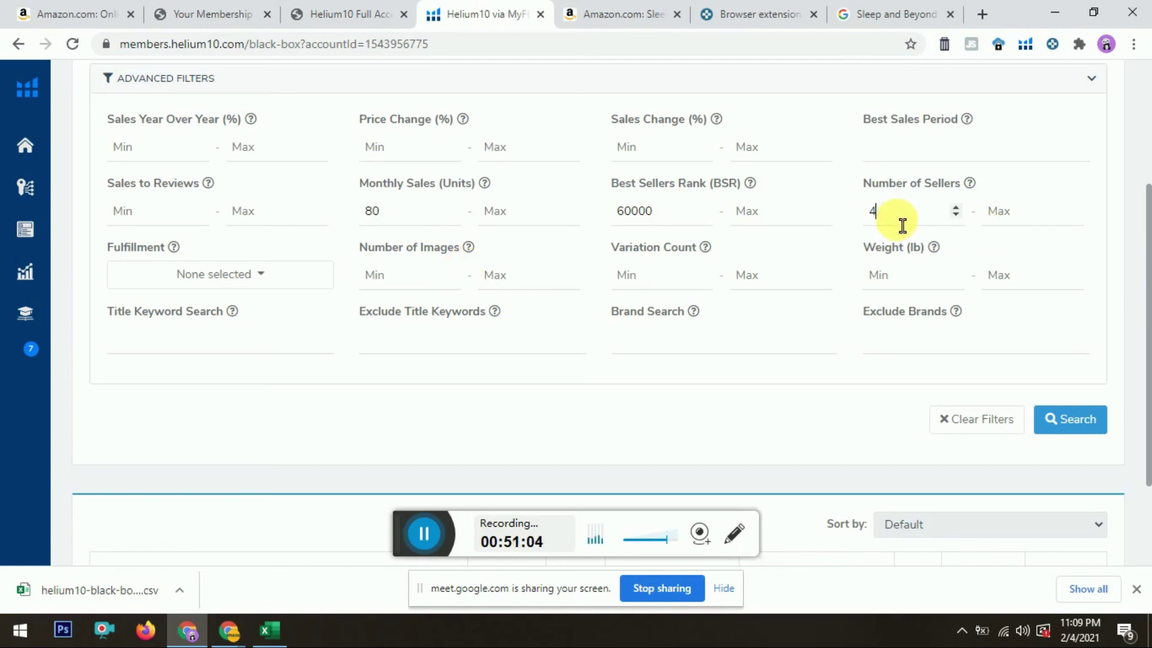
type("4")
left_click(221, 274)
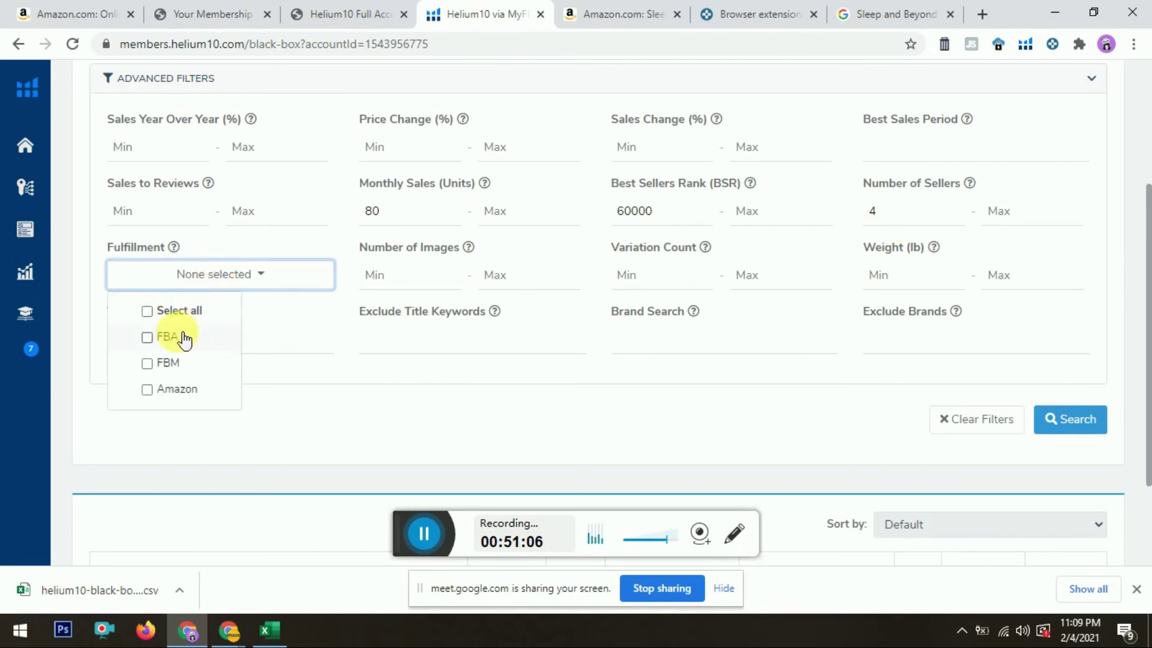
left_click(167, 338)
Step: Run the search, which returns 2 products including KeySmart Rugged
left_click(1045, 422)
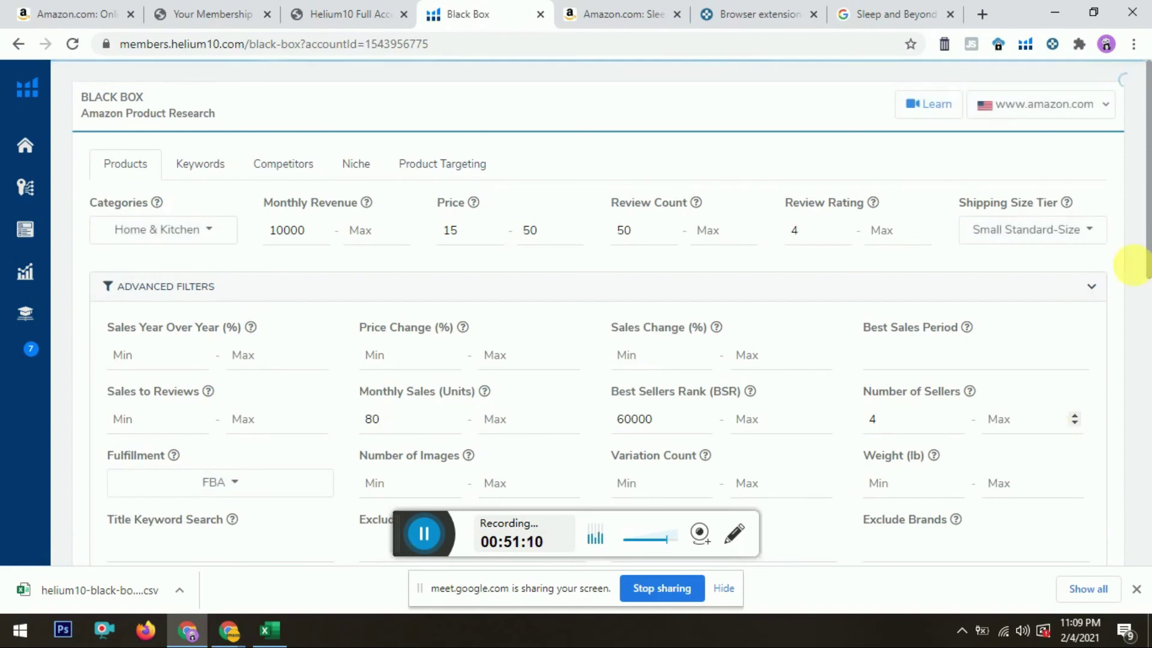
left_click(1133, 44)
left_click(804, 111)
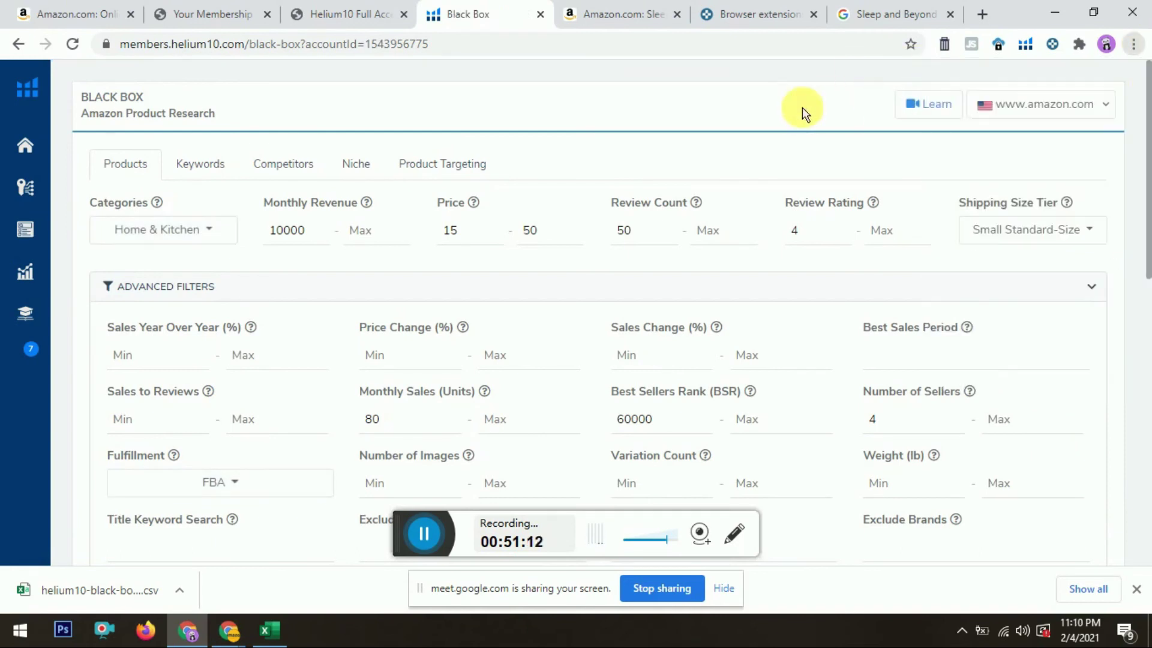
left_click_drag(1148, 96, 1147, 404)
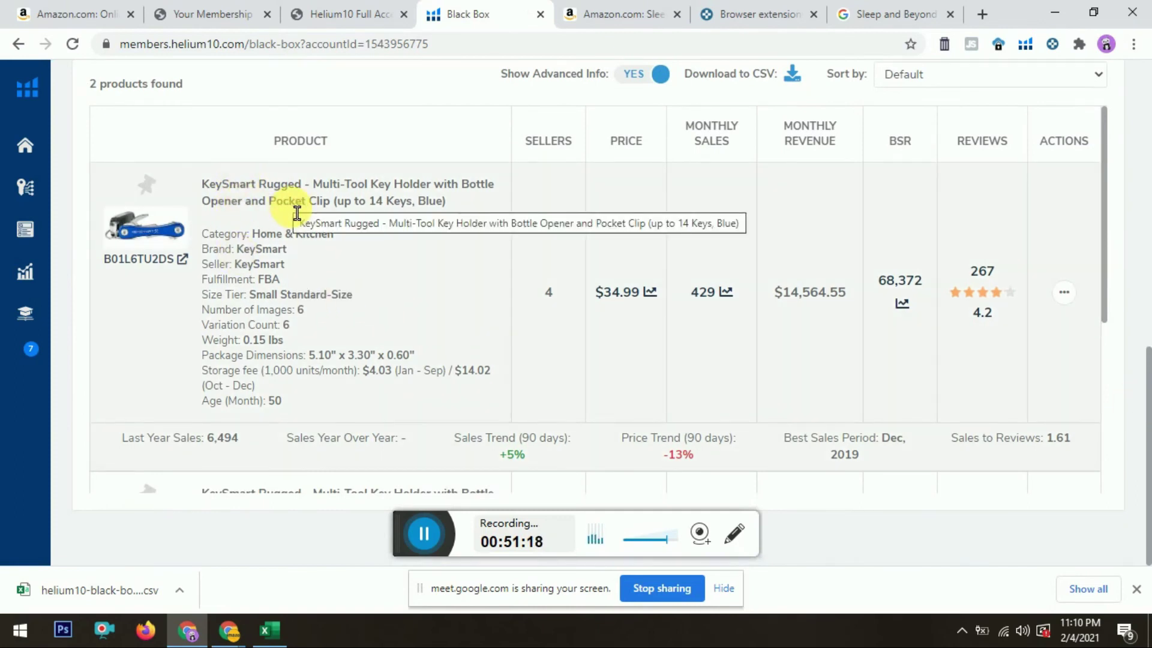
Step: Open the KeySmart Rugged key holder's Amazon page in a new tab and view it
left_click(144, 227)
left_click(548, 8)
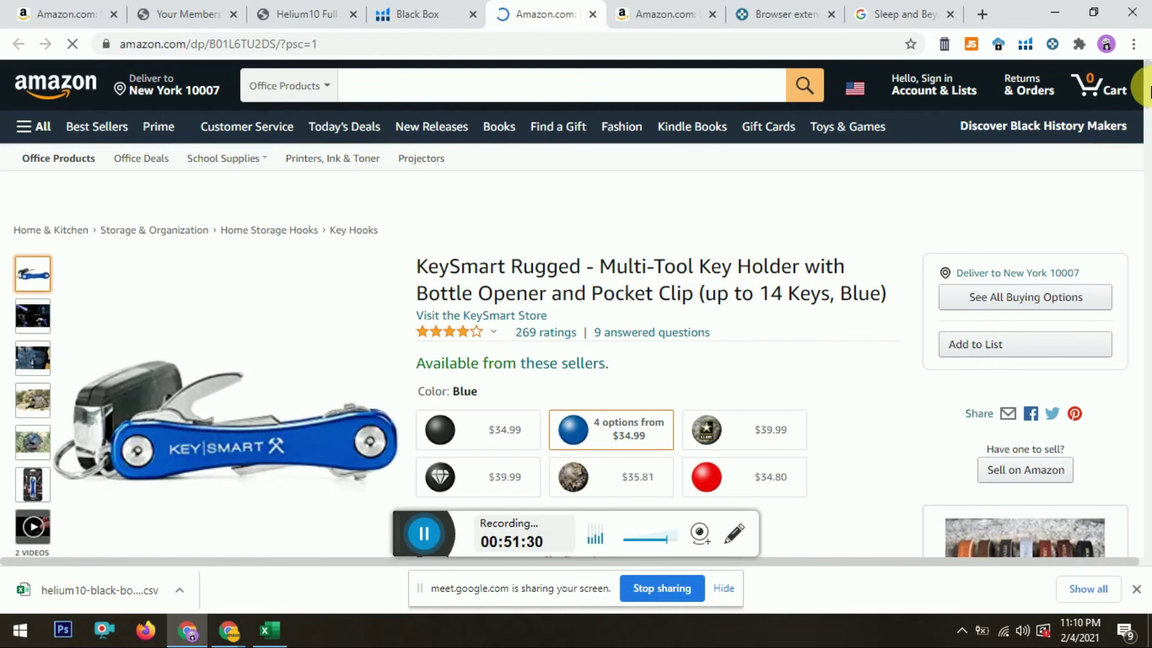
scroll(1149, 103, "down", 1)
scroll(1149, 103, "down", 2)
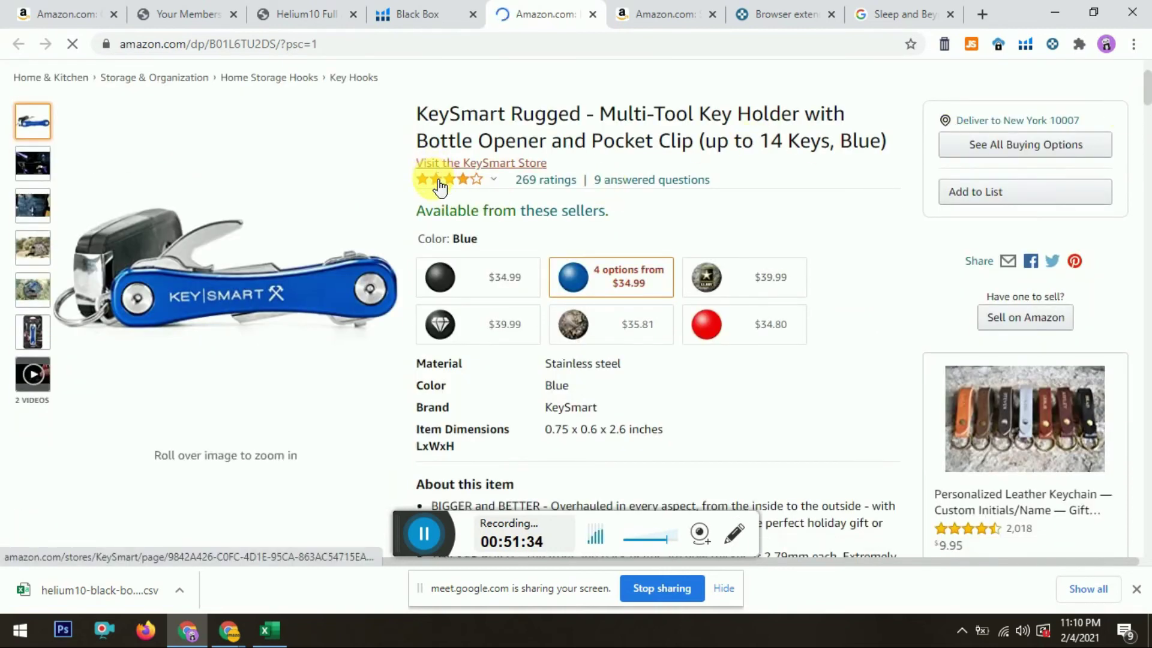
mouse_move(439, 187)
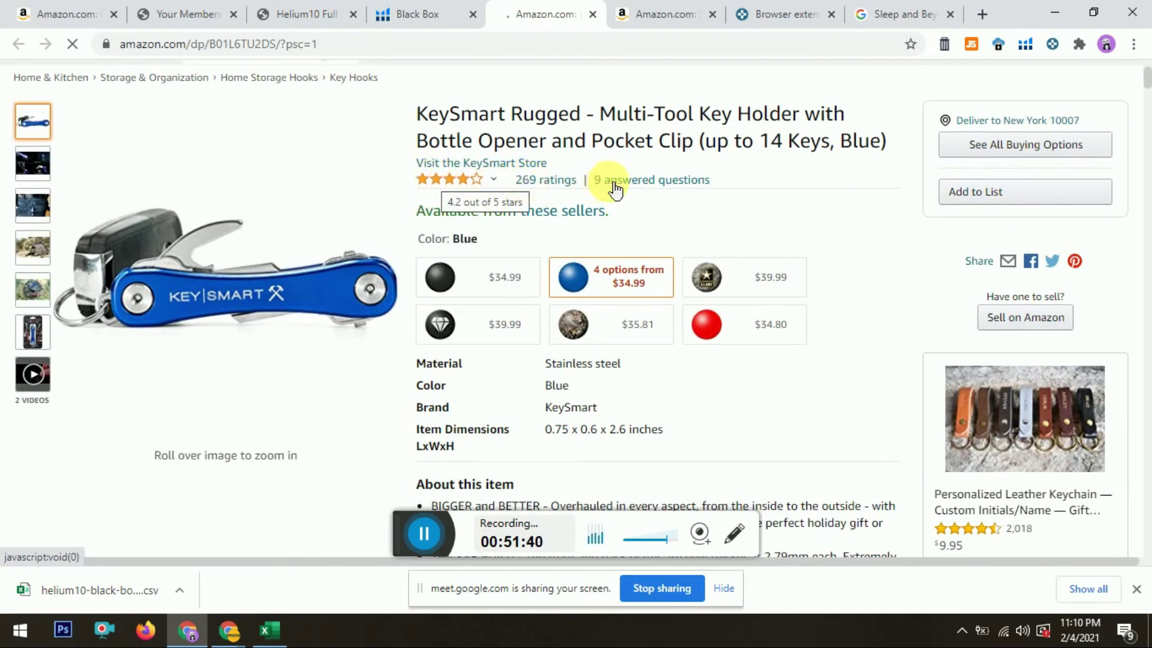
mouse_move(546, 179)
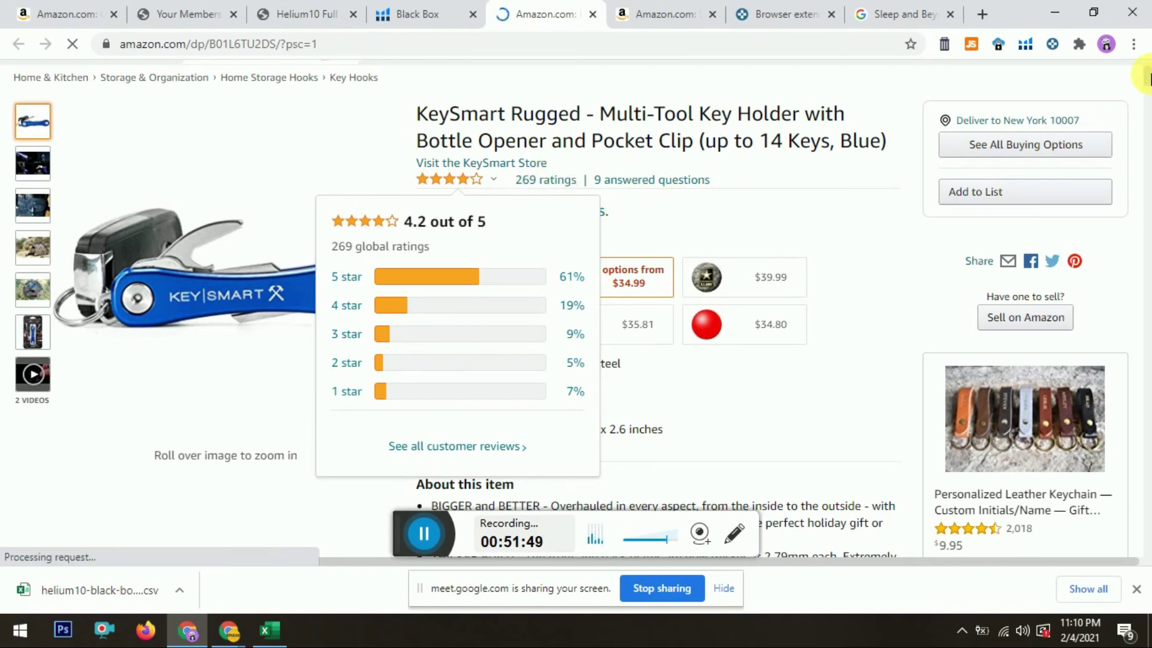
scroll(1147, 78, "down", 3)
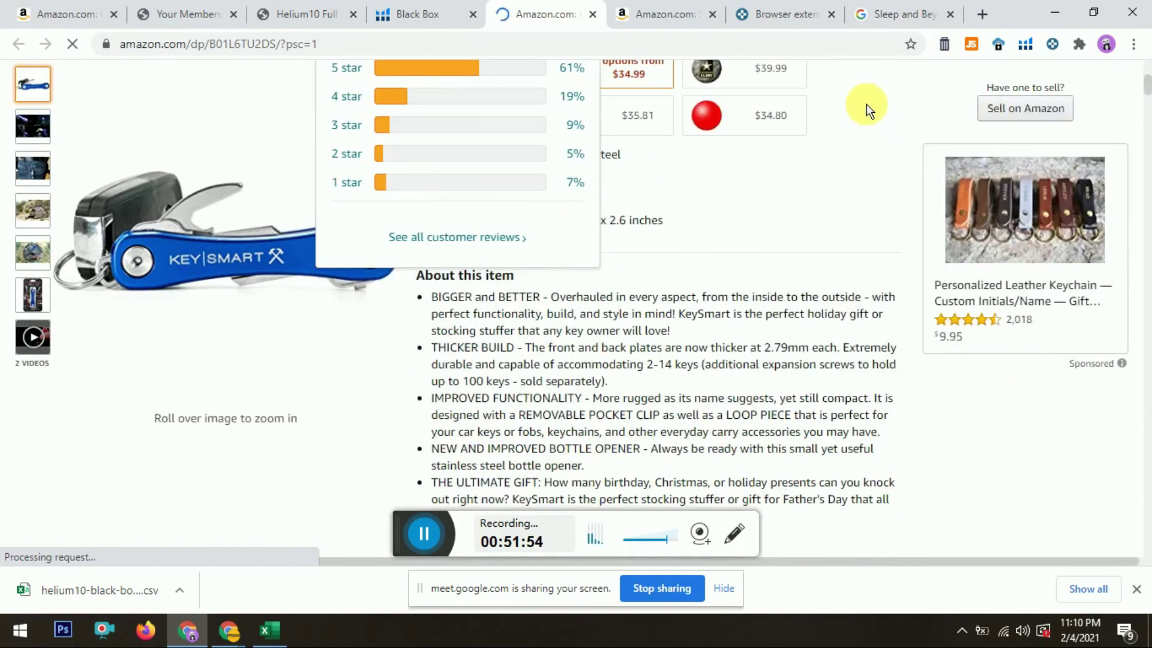
left_click_drag(1149, 91, 1150, 100)
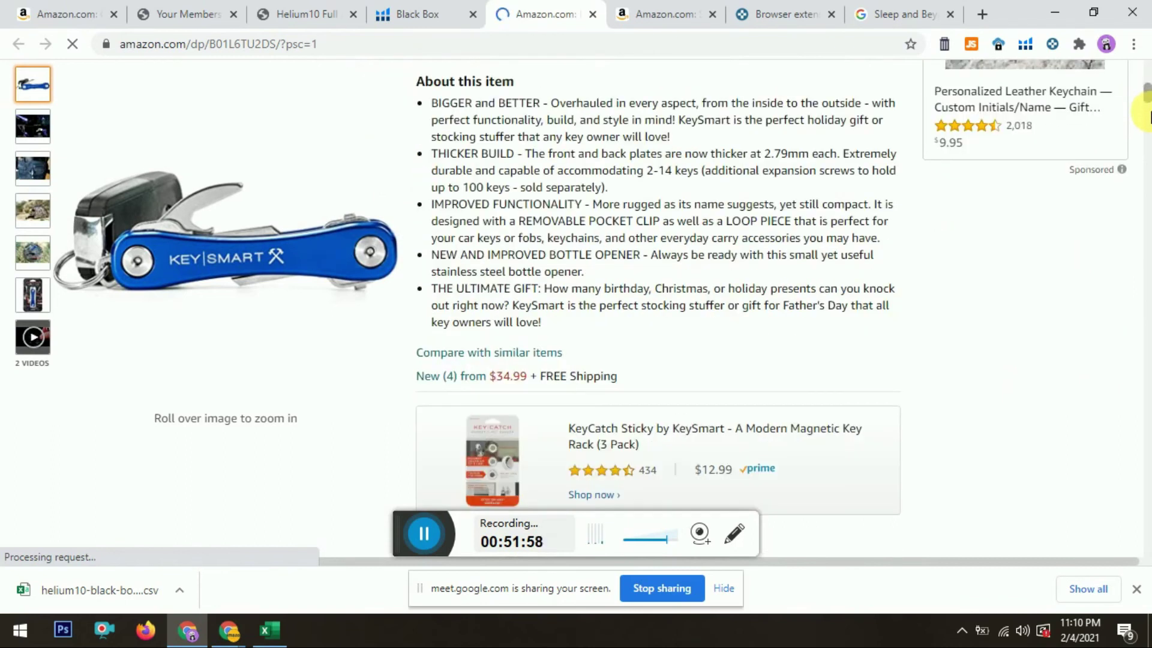
mouse_move(1149, 96)
left_mouse_down()
mouse_move(1149, 122)
mouse_move(1147, 110)
left_mouse_up()
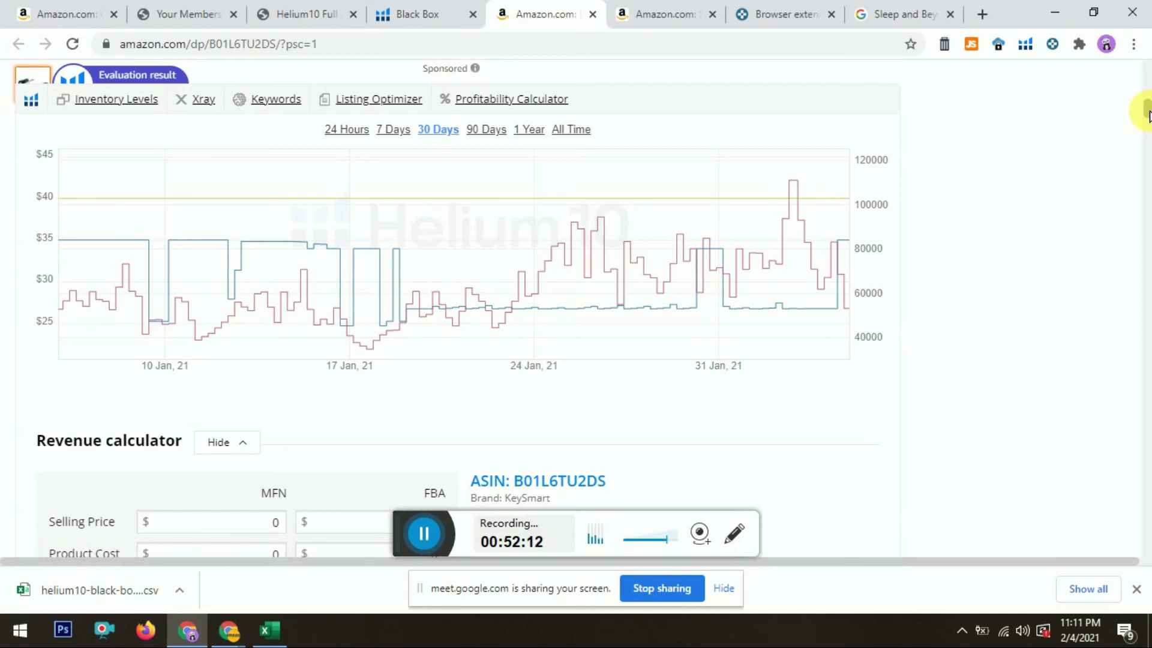
left_click_drag(1149, 117, 1148, 138)
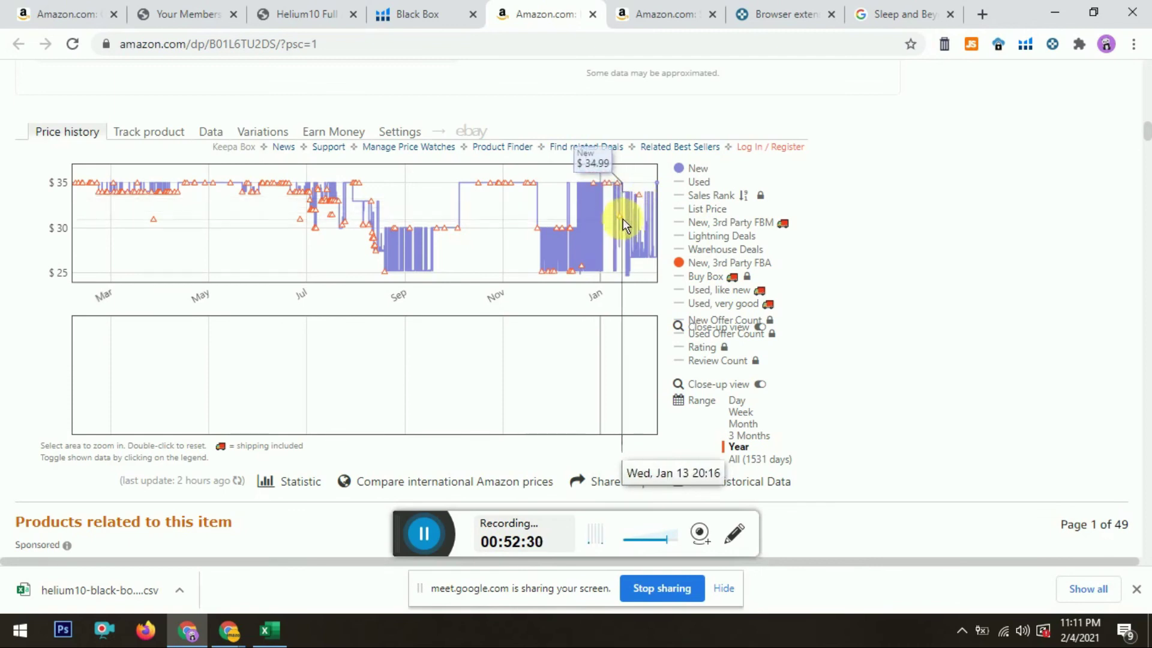
left_click_drag(1146, 135, 1149, 73)
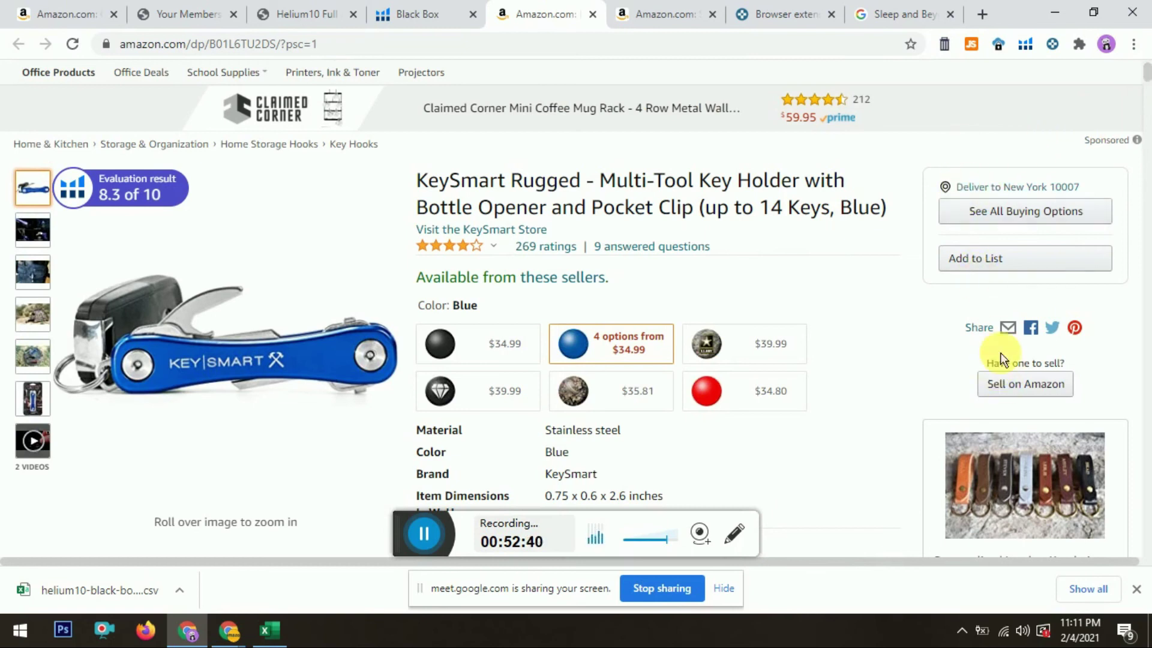
Step: Close the three leftover Amazon tabs and return to the Black Box results
left_click(593, 15)
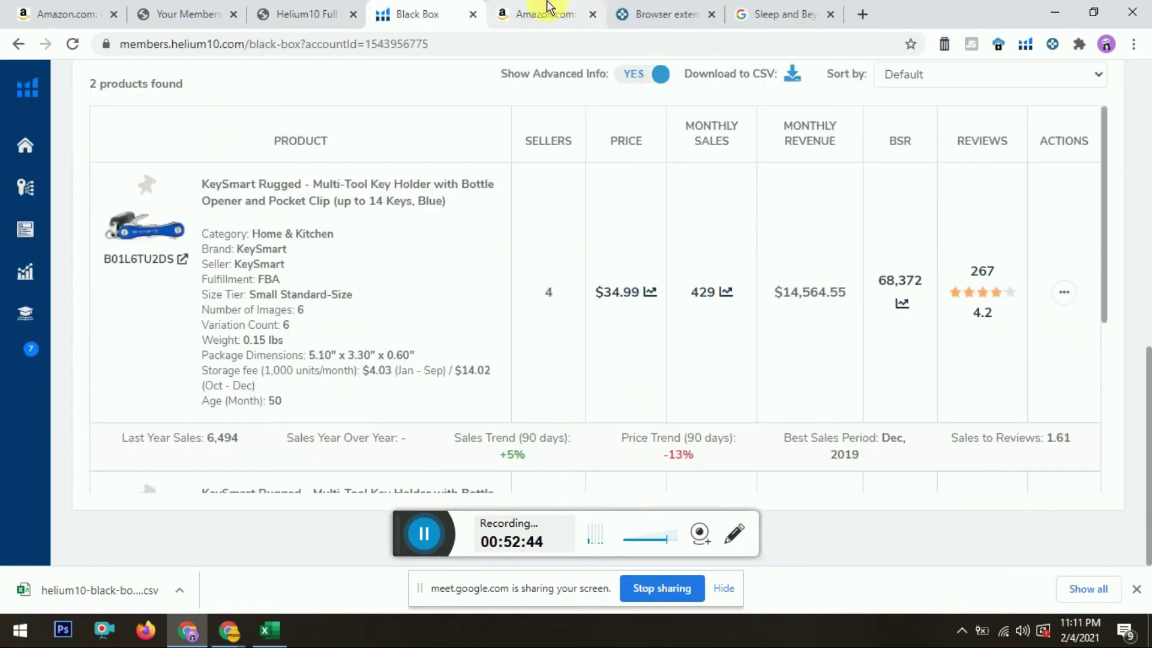
left_click(592, 14)
left_click(592, 15)
left_click(462, 9)
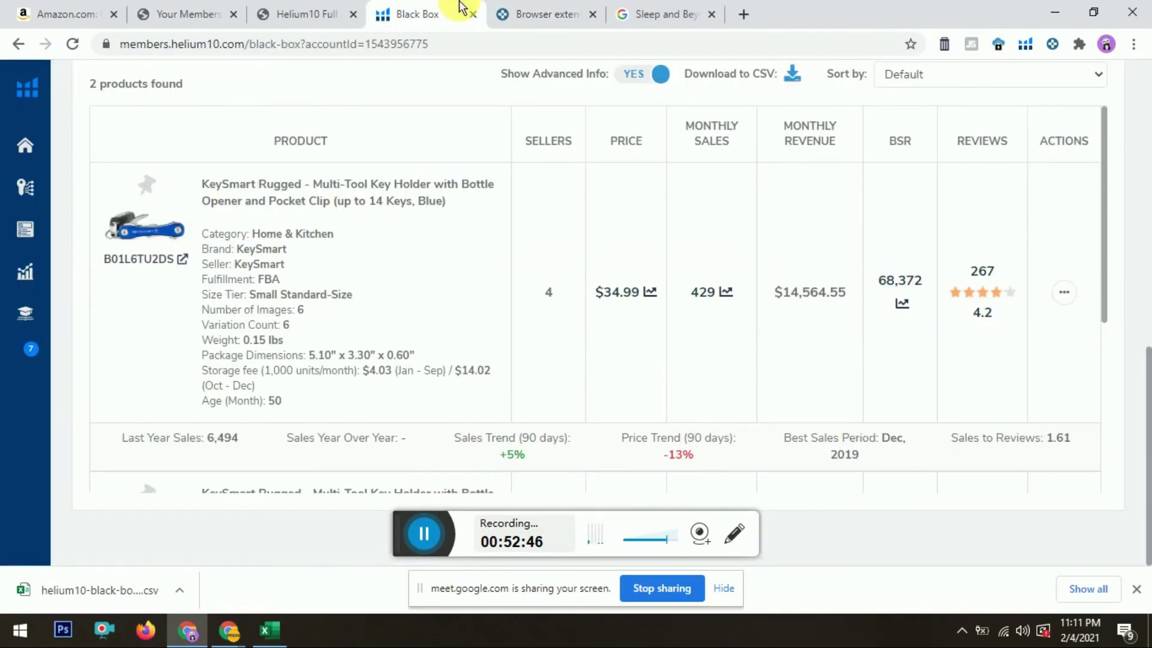
left_click_drag(1103, 235, 1106, 414)
left_click_drag(1147, 456, 1150, 157)
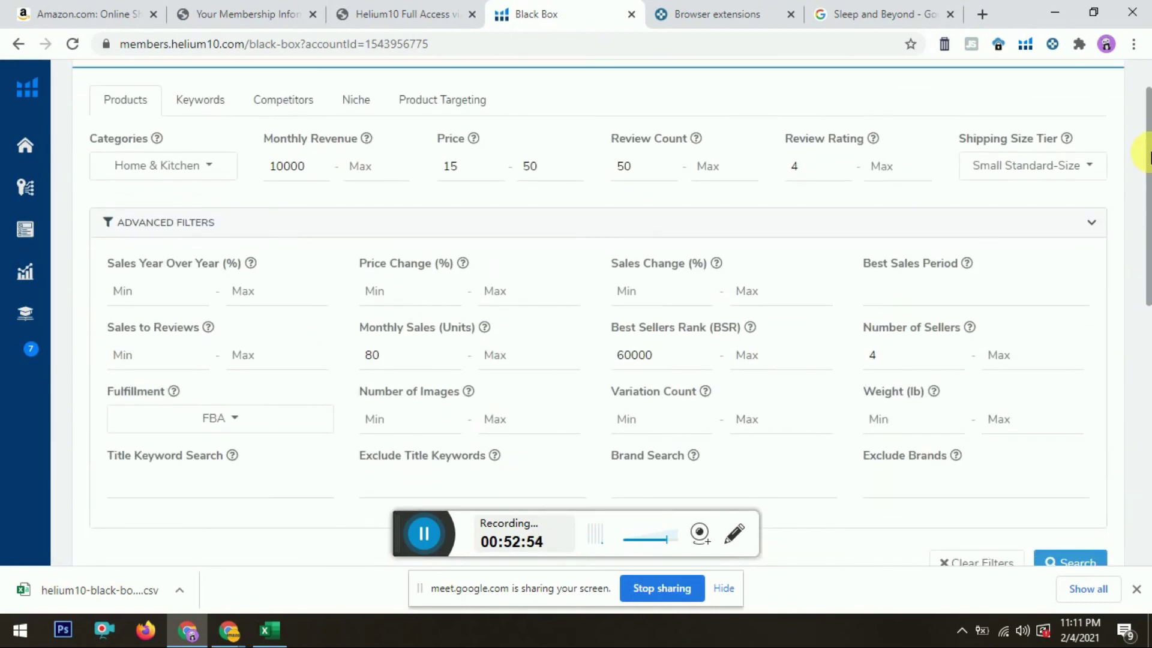
Step: Change the Price filter to 10–80
left_click(556, 176)
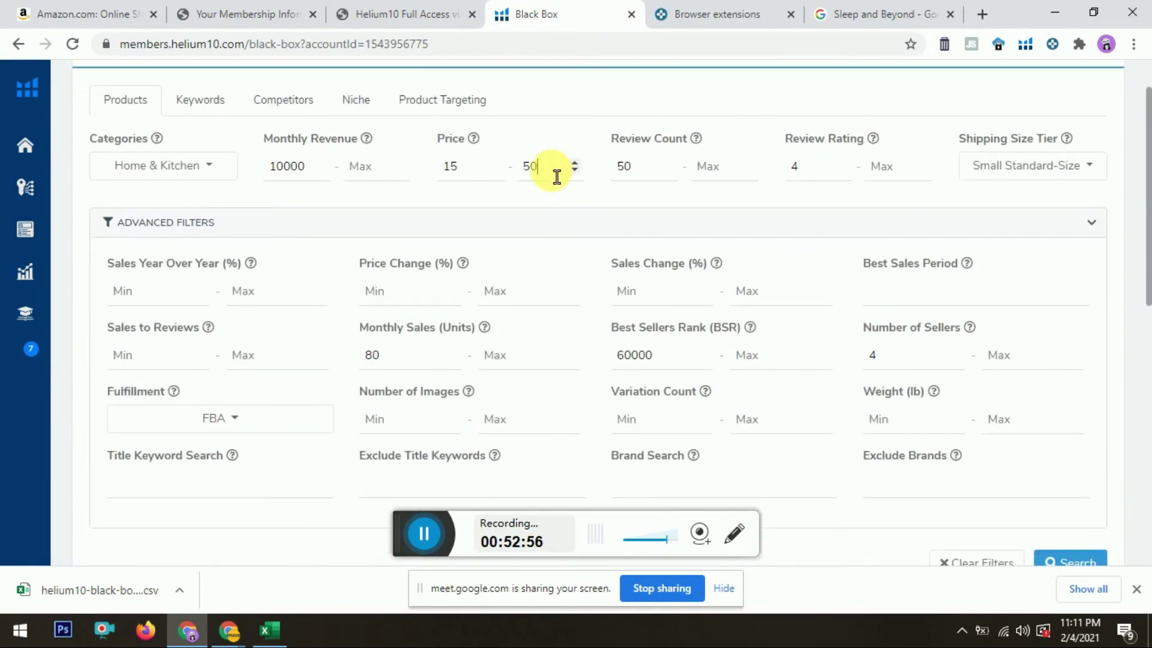
left_click_drag(480, 174, 411, 191)
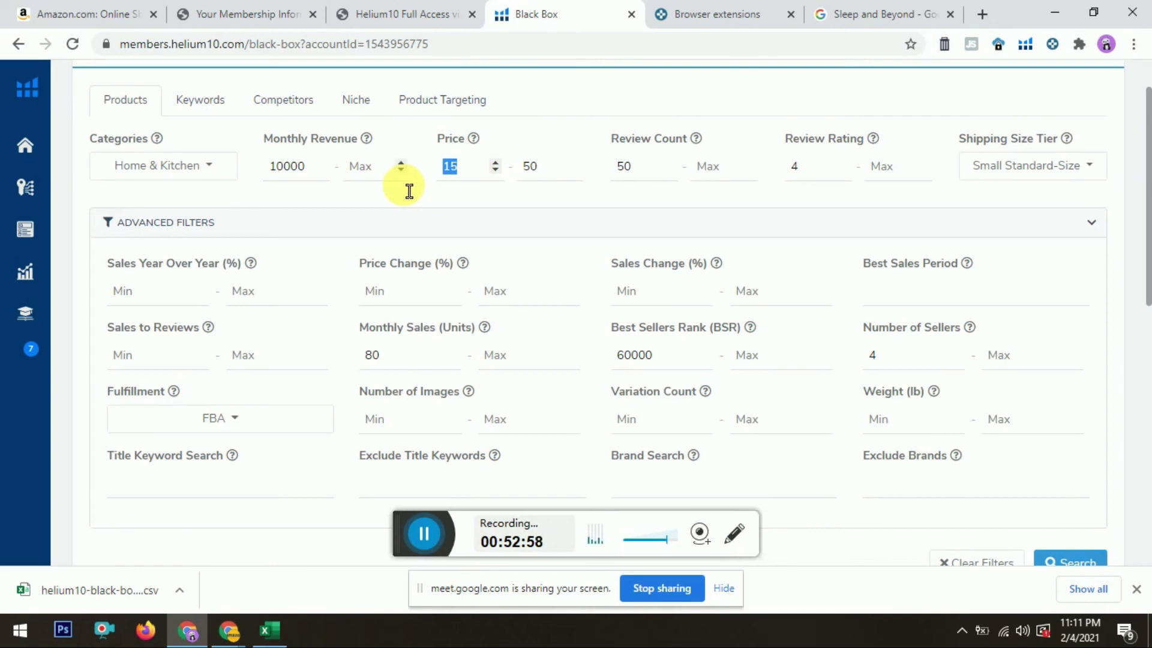
key("BackSpace")
type("10")
double_click(545, 185)
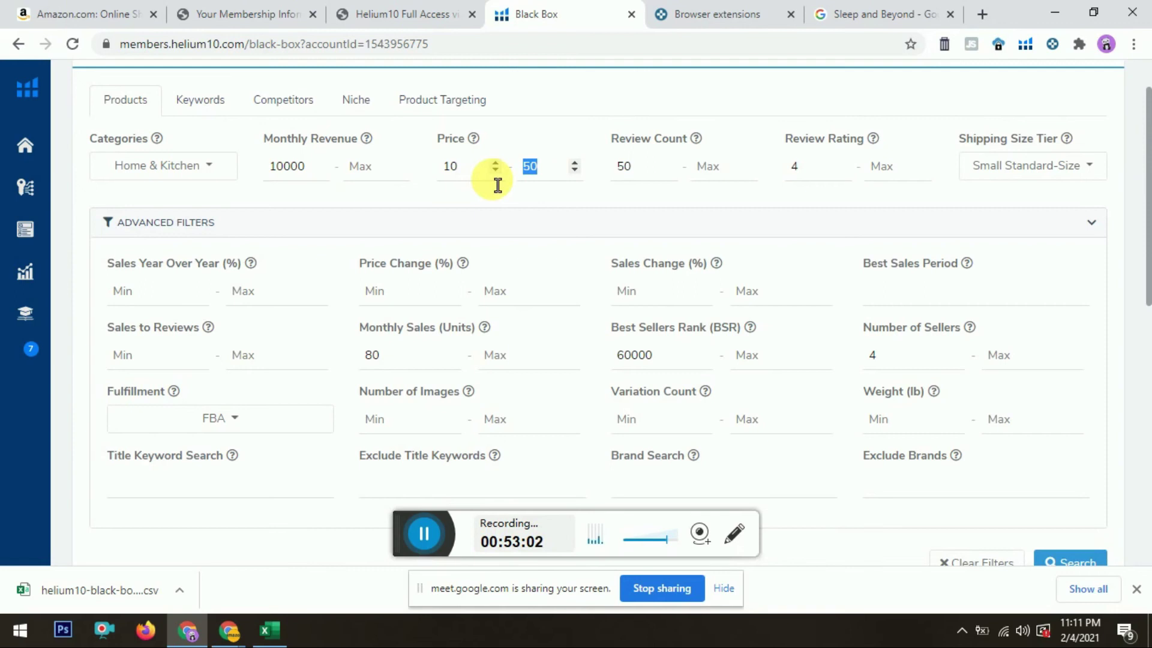
type("100")
key("BackSpace")
key("BackSpace")
type("80")
Step: Set the monthly sales minimum to 100 and rerun the search
left_click_drag(1146, 192, 1149, 267)
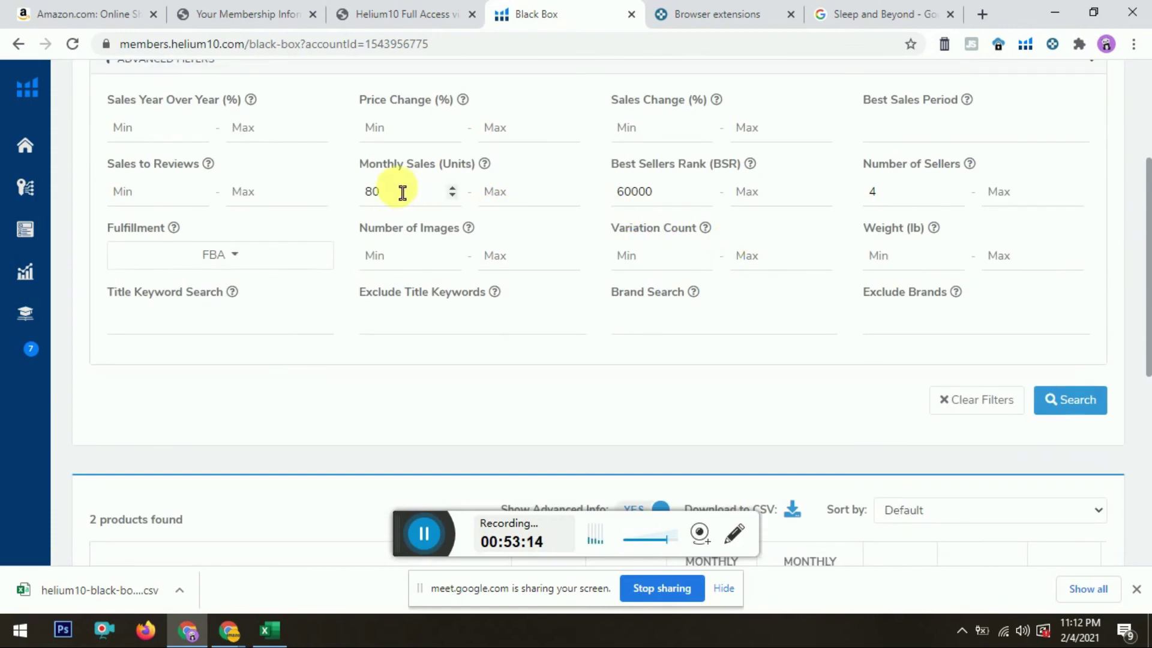
left_click_drag(401, 191, 334, 201)
type("100")
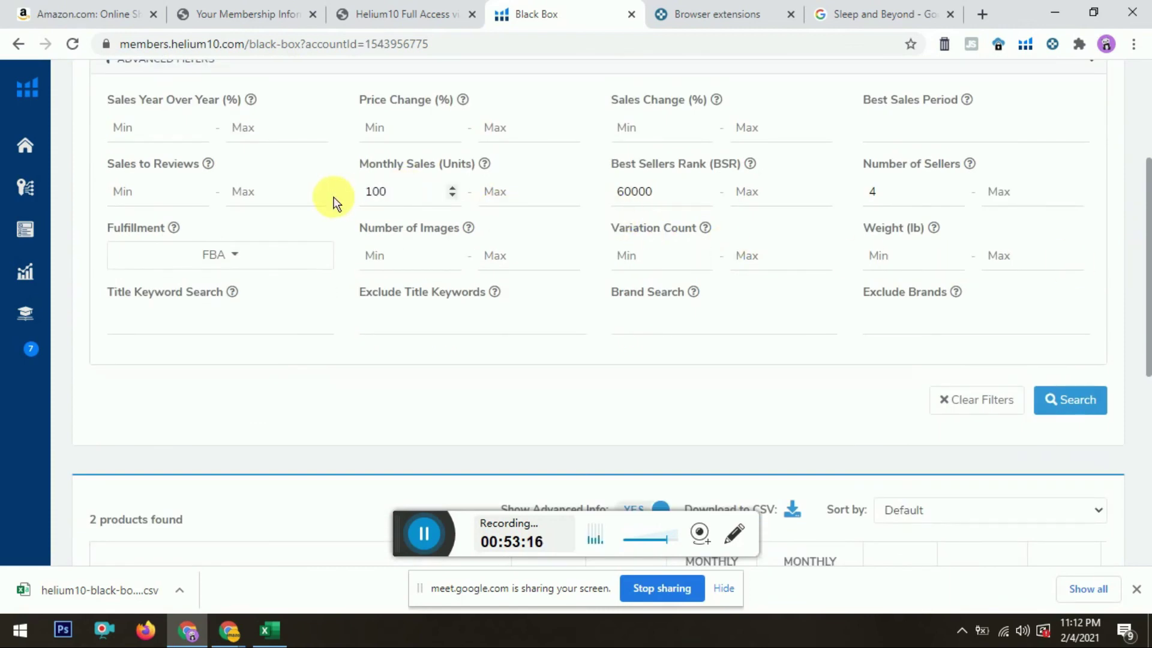
left_click(1060, 401)
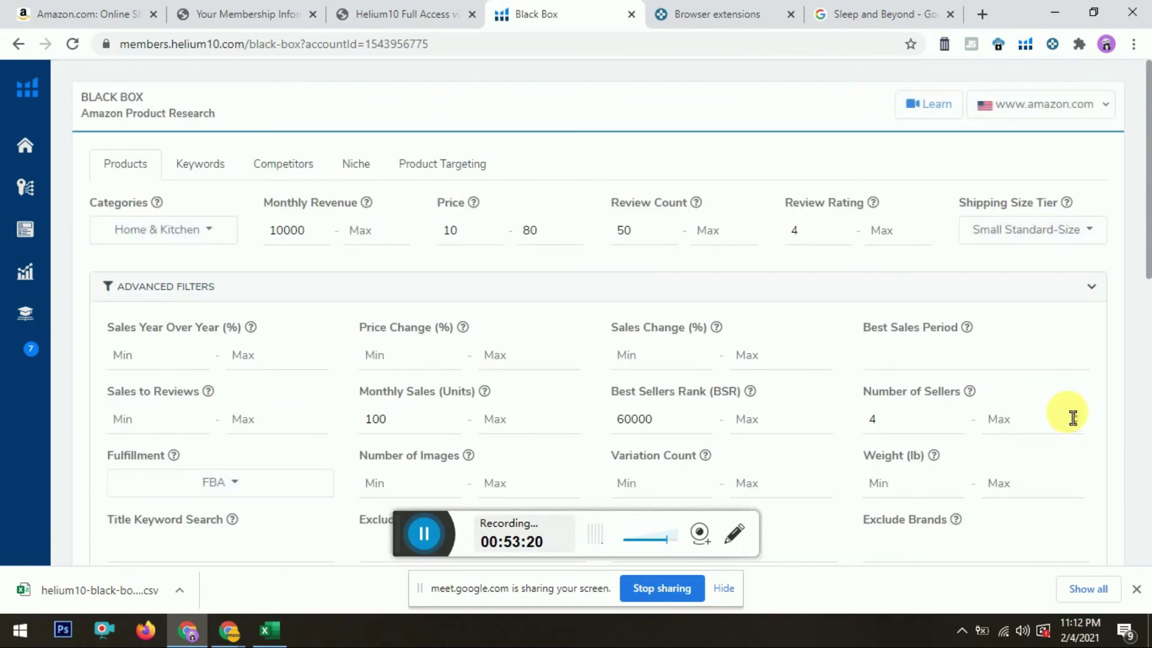
left_click_drag(1147, 105, 1146, 399)
left_click_drag(1103, 157, 1105, 302)
left_click_drag(1147, 390, 1149, 68)
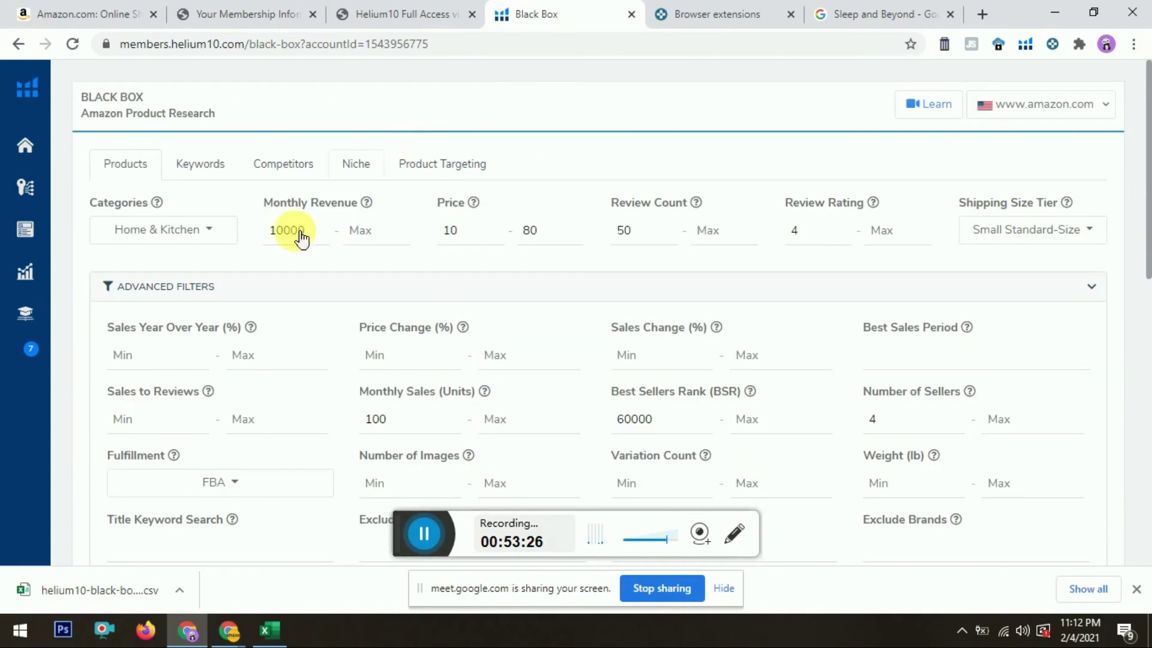
Step: Raise the monthly revenue minimum to 15000 and rerun the search
left_click_drag(286, 237, 253, 235)
type("15")
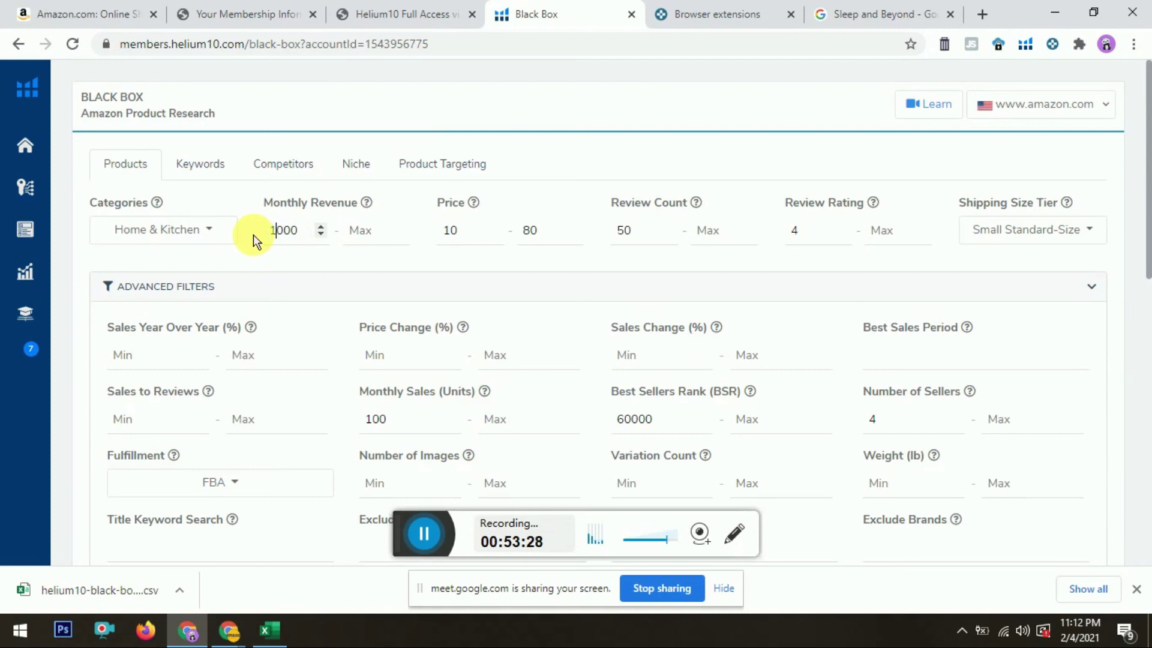
scroll(1093, 122, "down", 9)
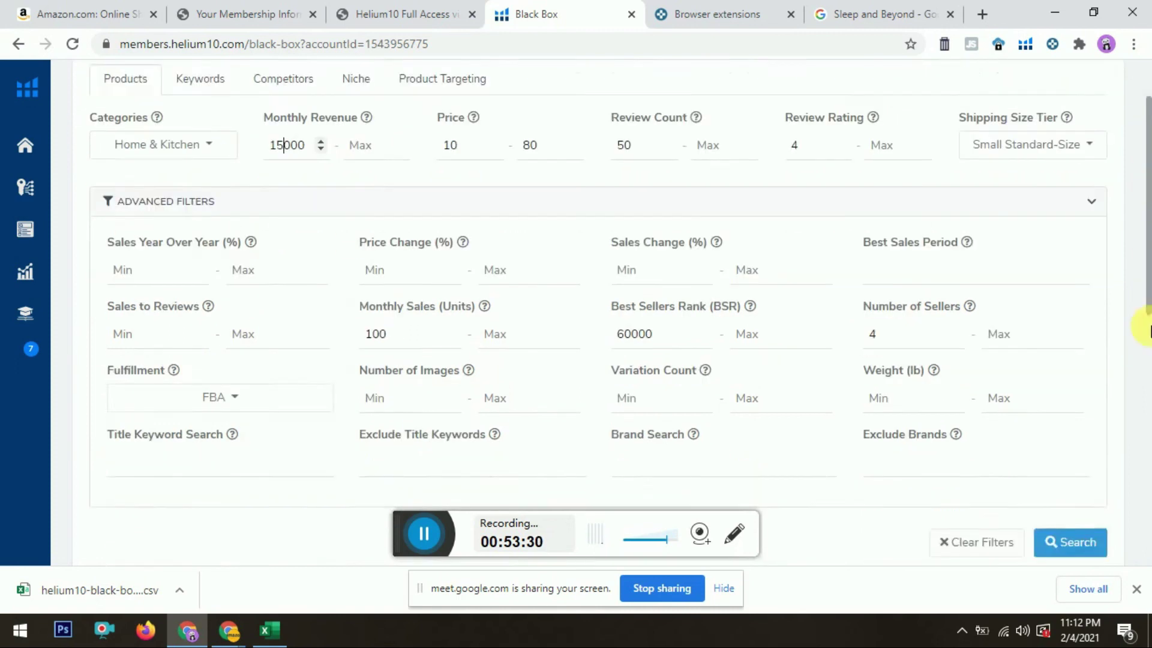
left_click(1077, 67)
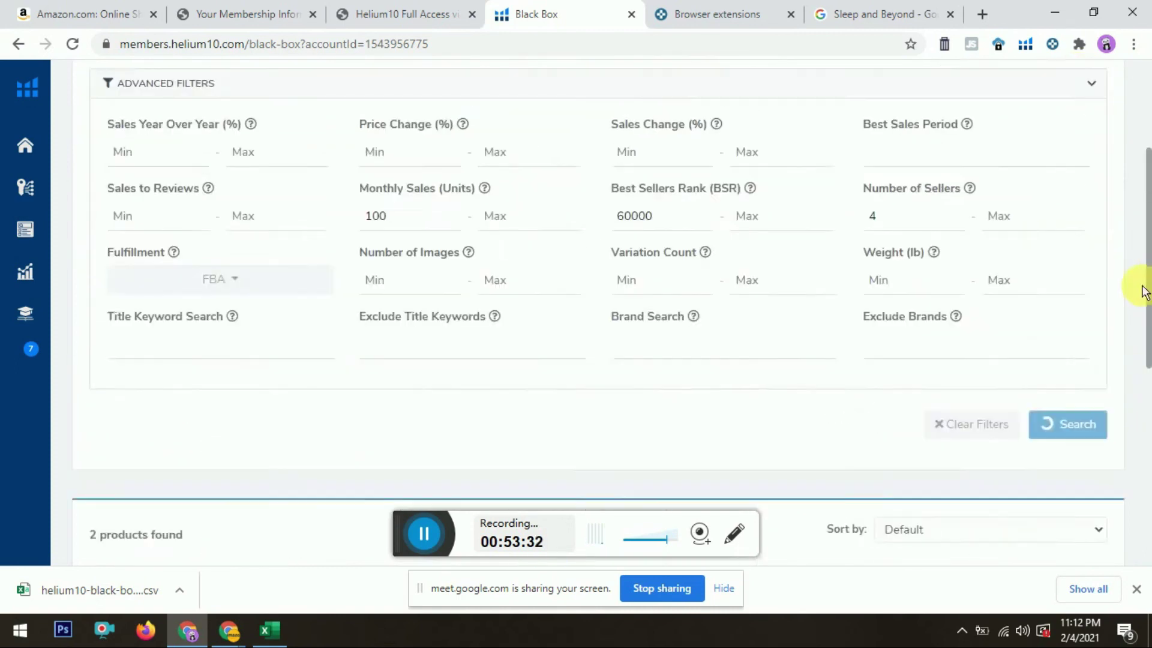
left_click_drag(1143, 138, 1144, 190)
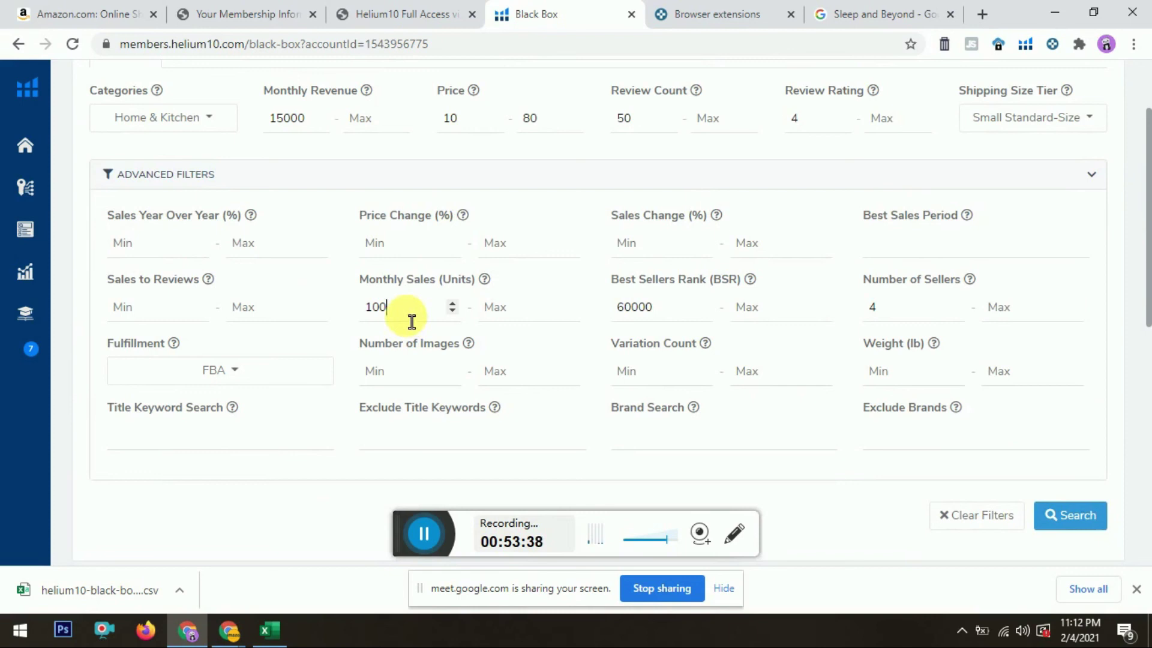
Step: Set the Best Sellers Rank range to 10000–50000
left_click_drag(659, 307, 631, 308)
key("ctrl+a")
type("10")
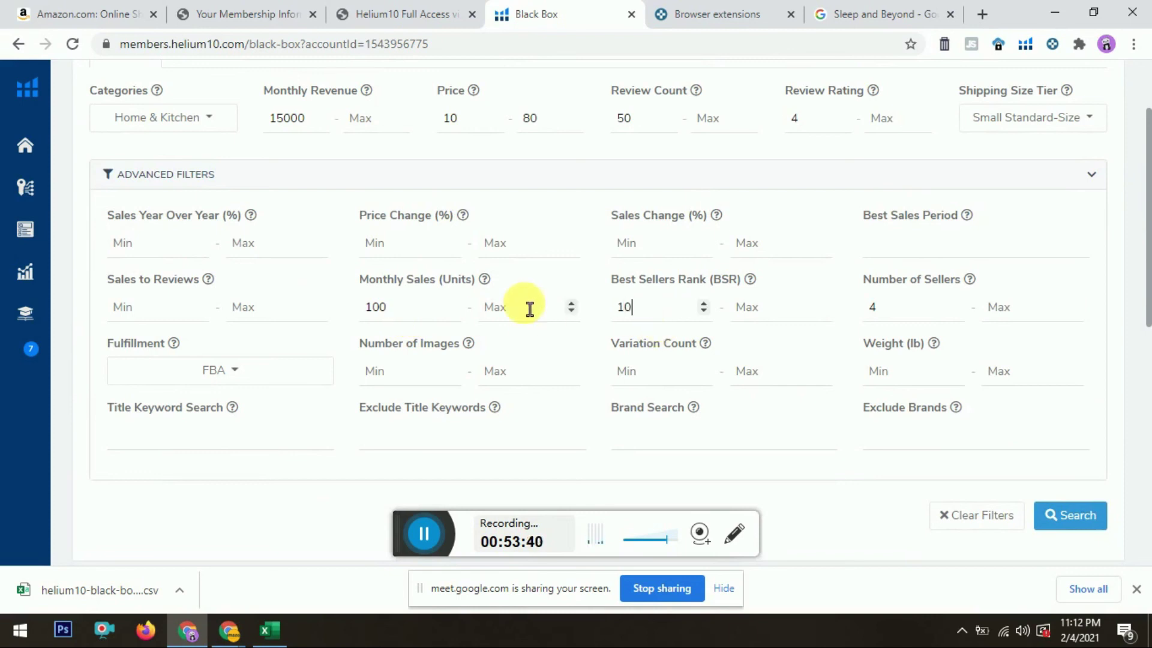
key("Tab")
type("50000")
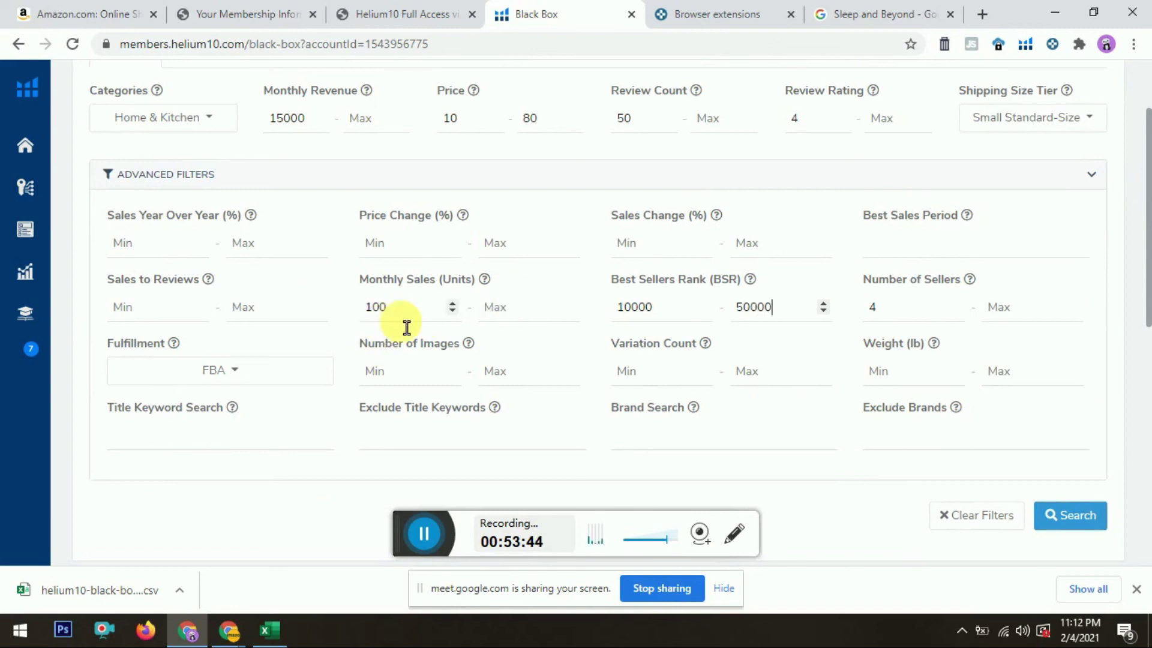
Step: Lower the monthly sales minimum from 100 to 80
left_click_drag(399, 309, 346, 313)
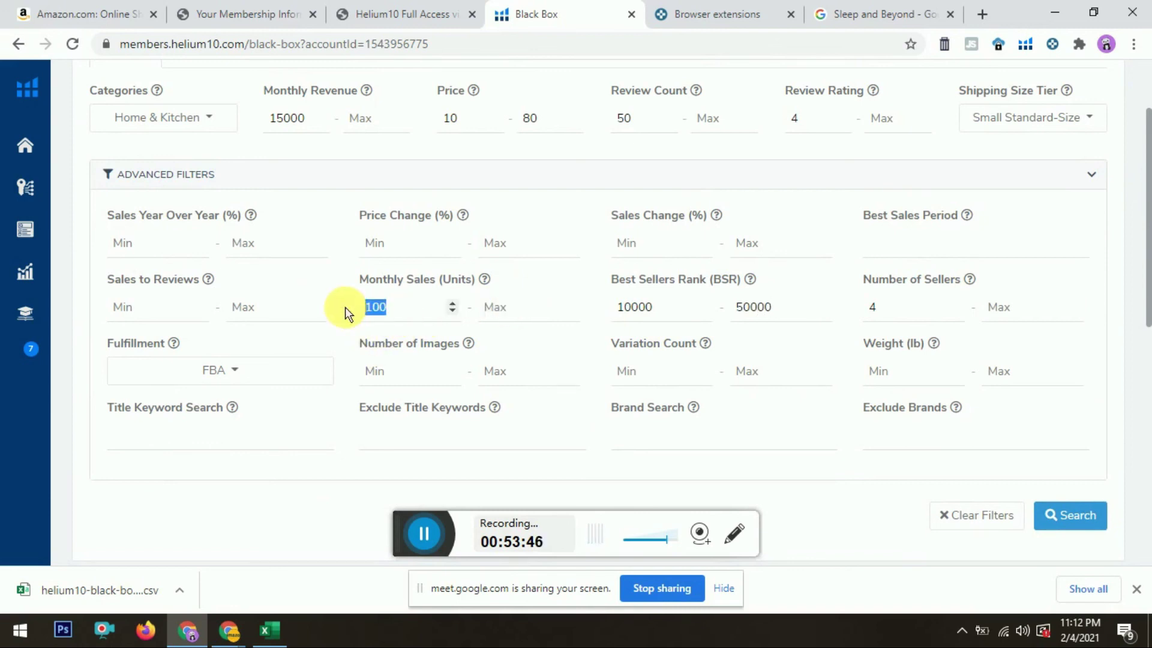
type("20")
key("BackSpace")
key("BackSpace")
type("80")
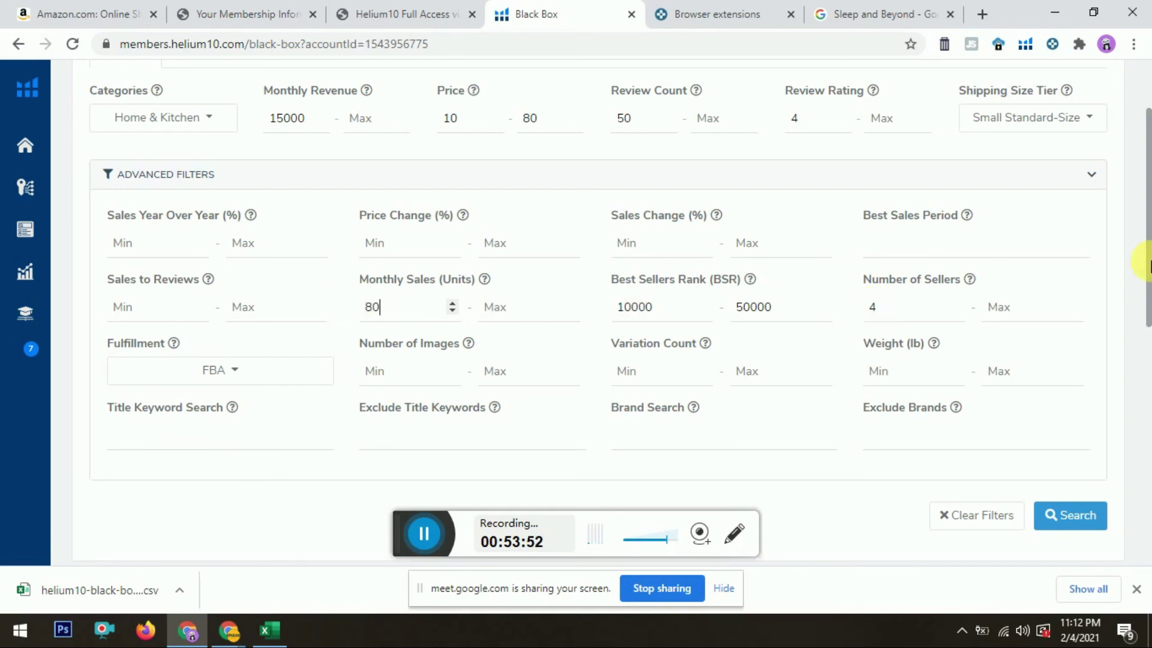
left_click_drag(1147, 264, 1147, 351)
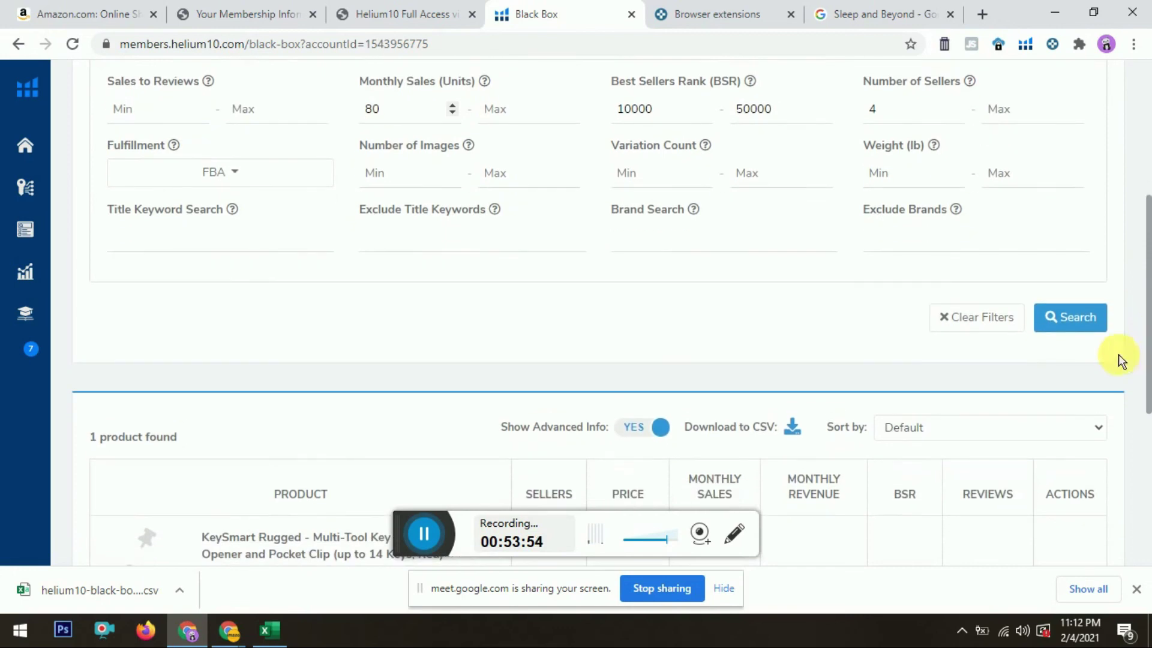
Step: Rerun the search and open the AllerEase pillow protector from the 4 results
left_click(1093, 328)
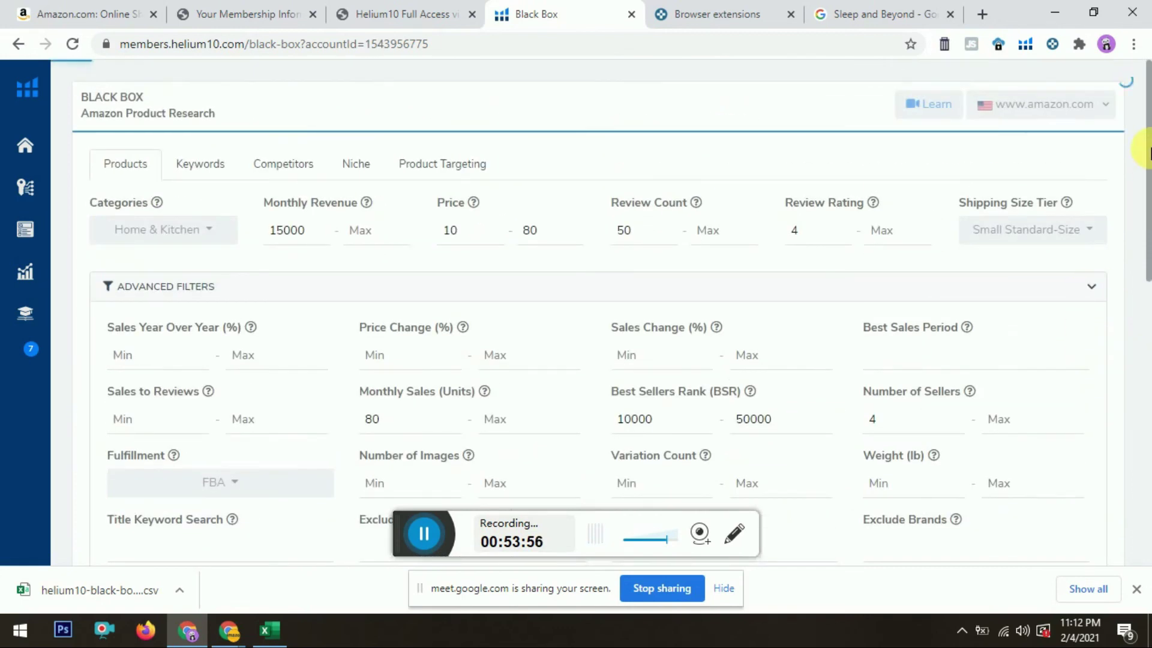
left_click_drag(1147, 135, 1147, 396)
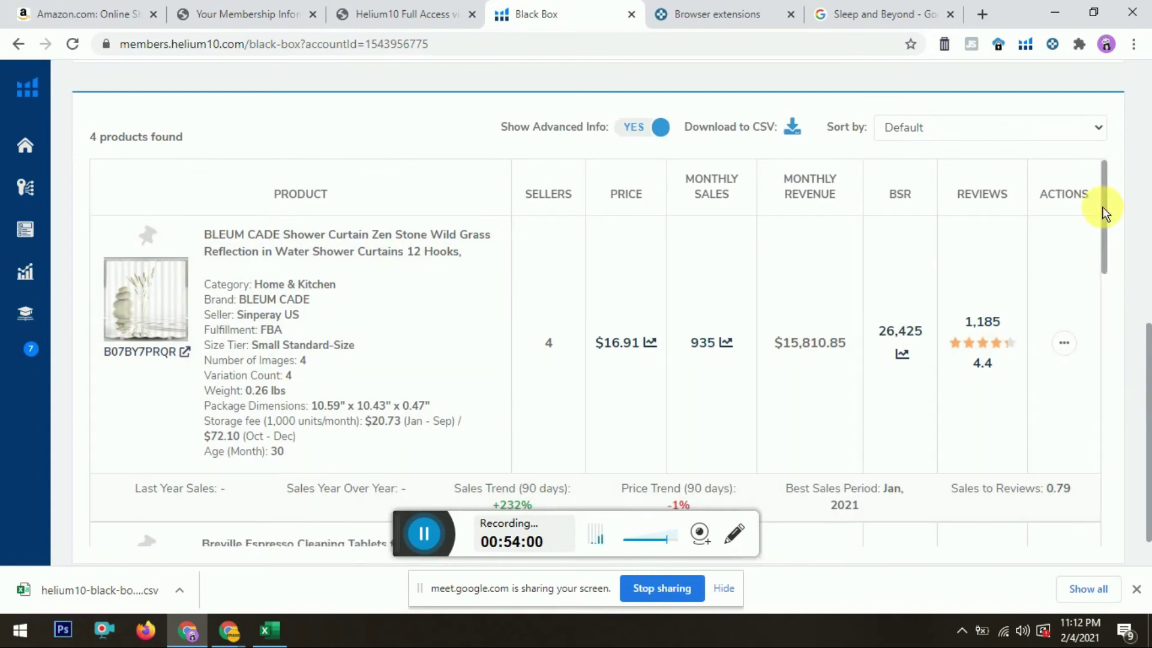
left_click_drag(1102, 206, 1111, 375)
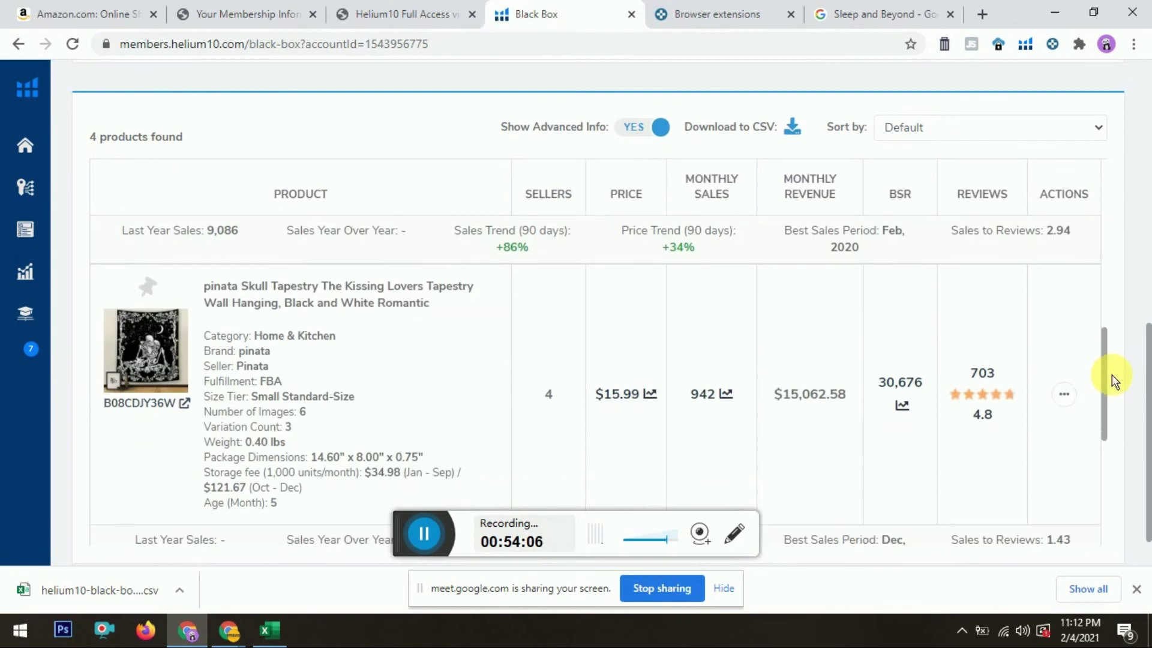
left_click_drag(1111, 374, 1117, 506)
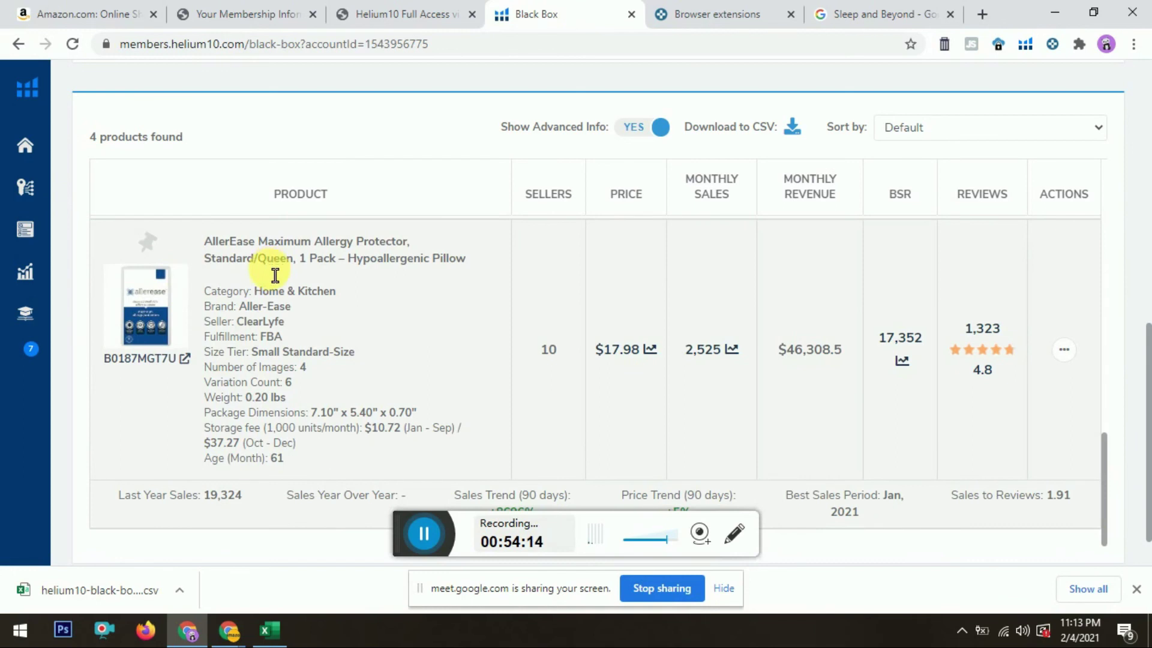
left_click(128, 336)
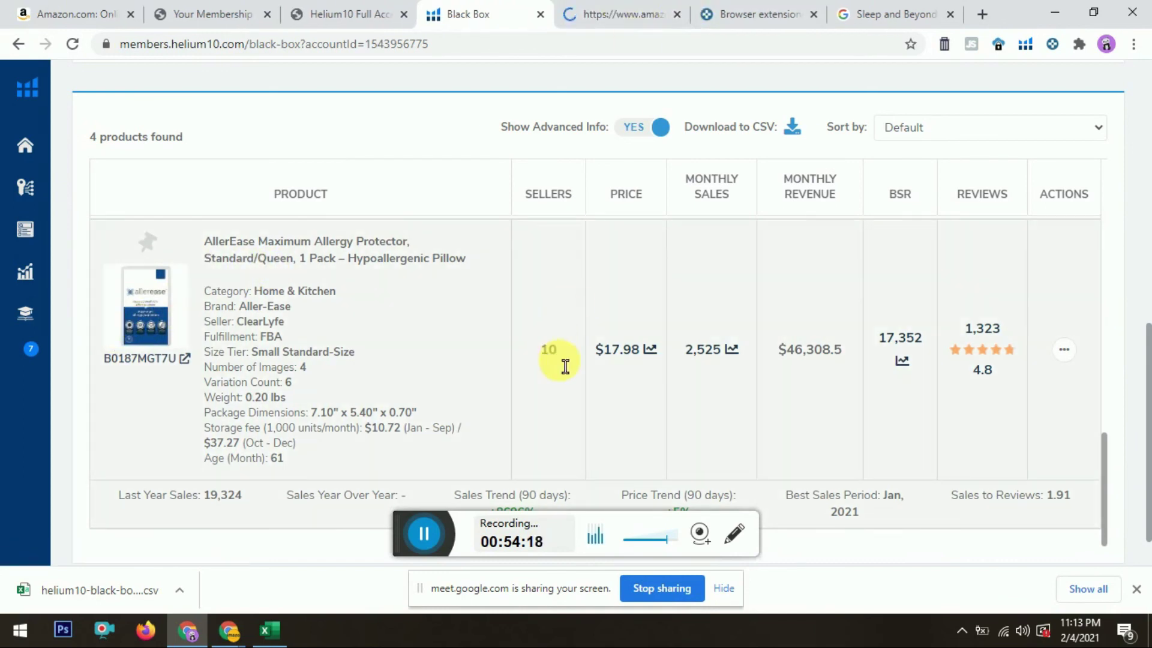
Step: Note its 10 sellers and monthly revenue, then view its Amazon page
left_click_drag(548, 354, 568, 354)
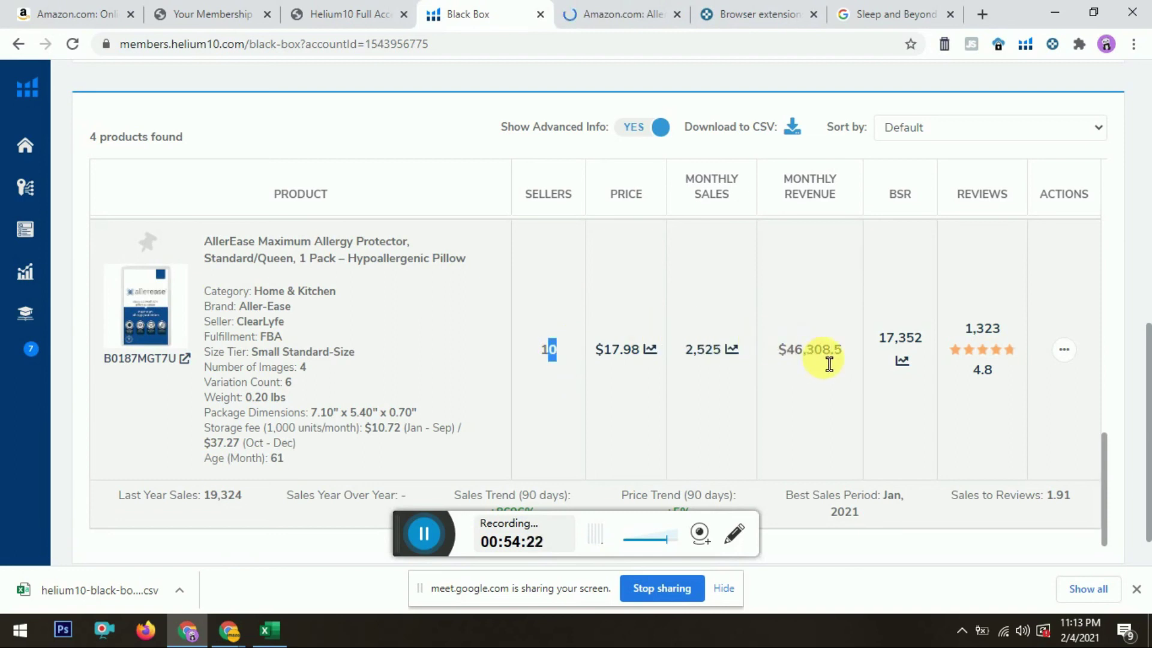
left_click_drag(806, 363, 787, 364)
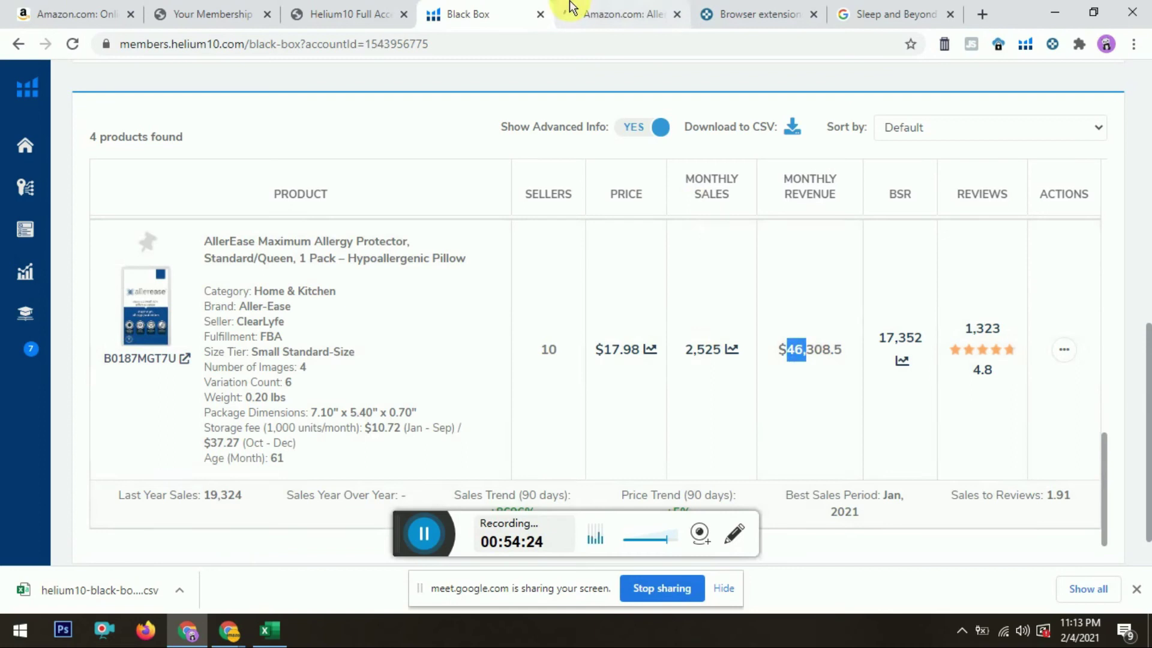
left_click(571, 8)
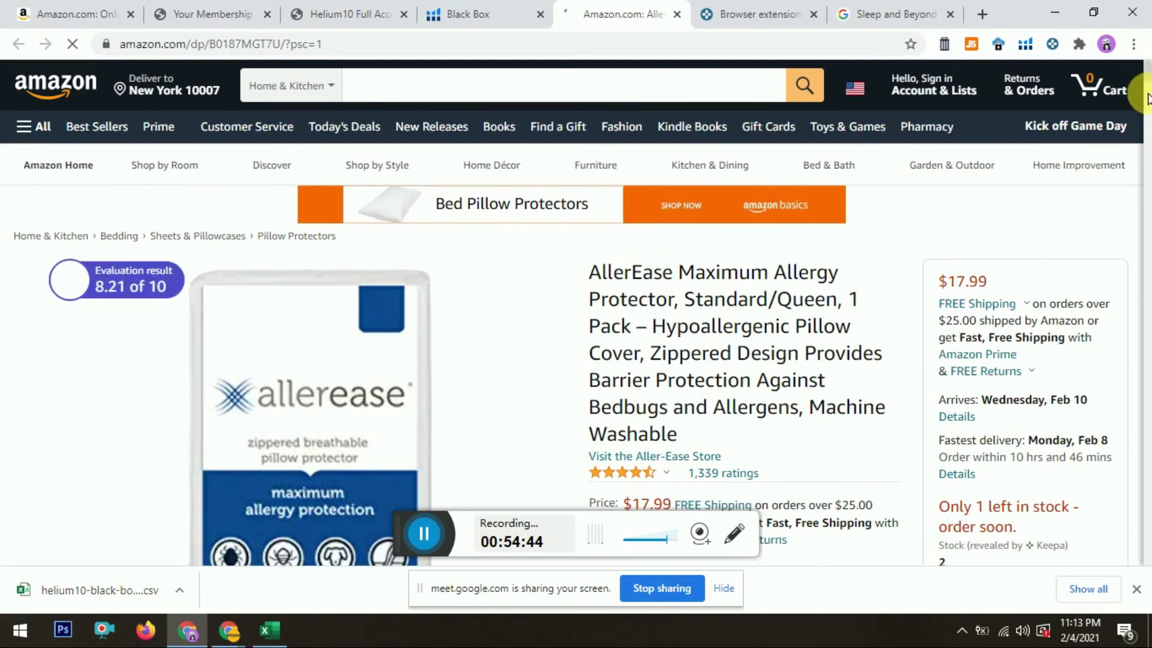
Step: Note the Keepa stock count of 2 and open the Aller-Ease store in a background tab
scroll(1147, 96, "down", 6)
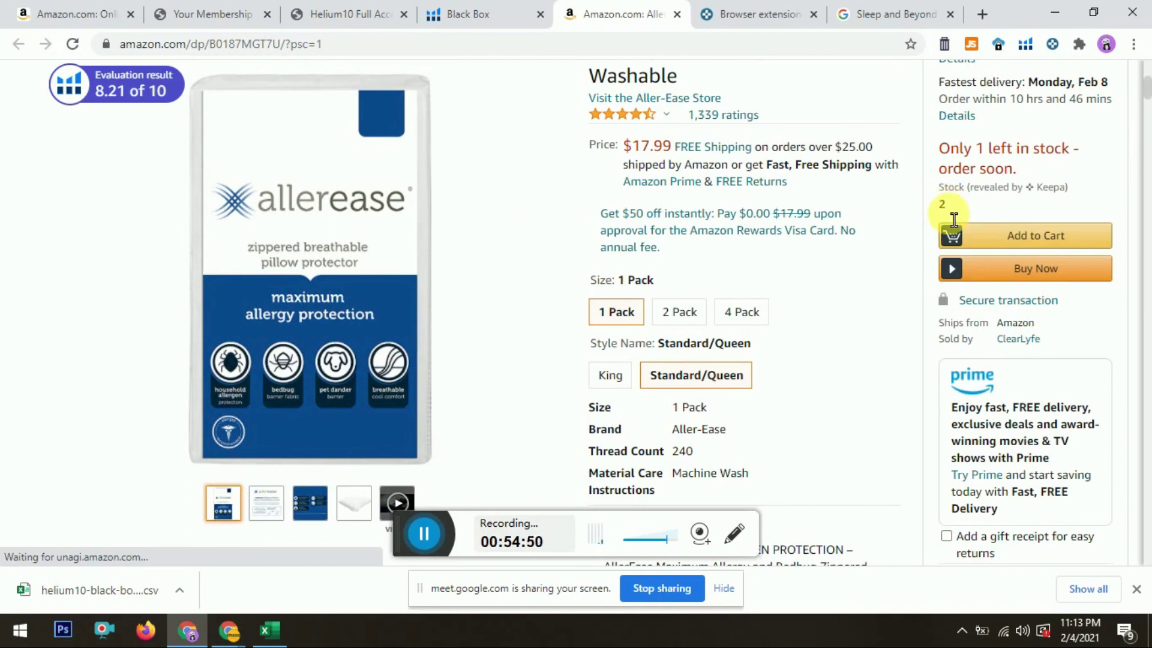
left_click_drag(939, 207, 960, 206)
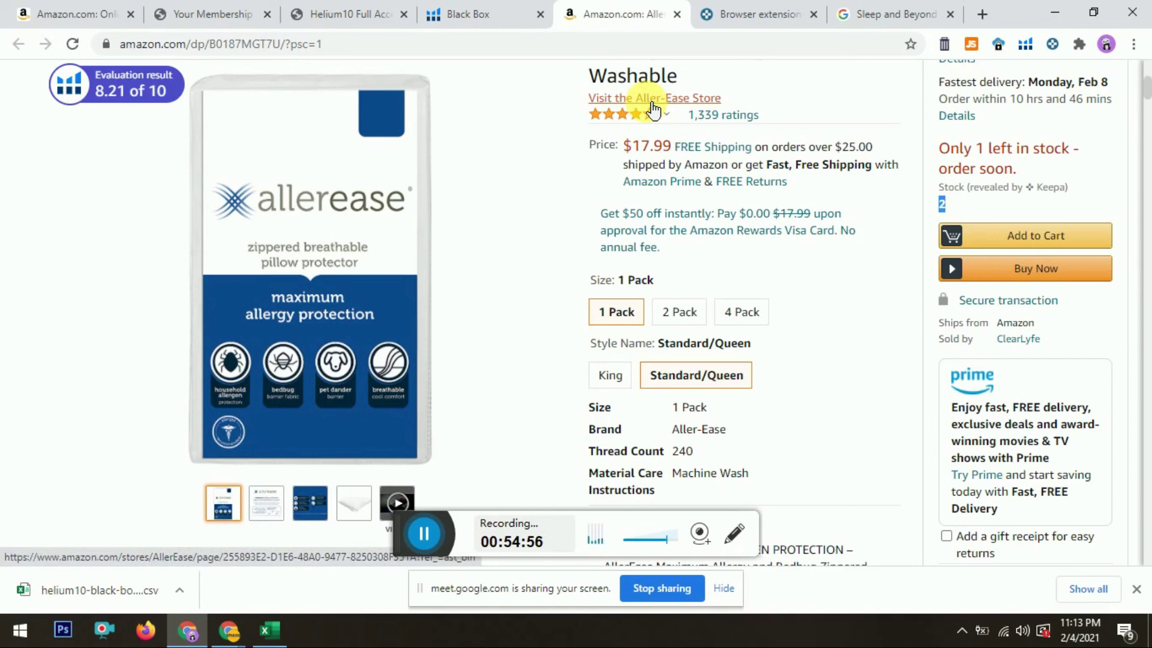
middle_click(652, 110)
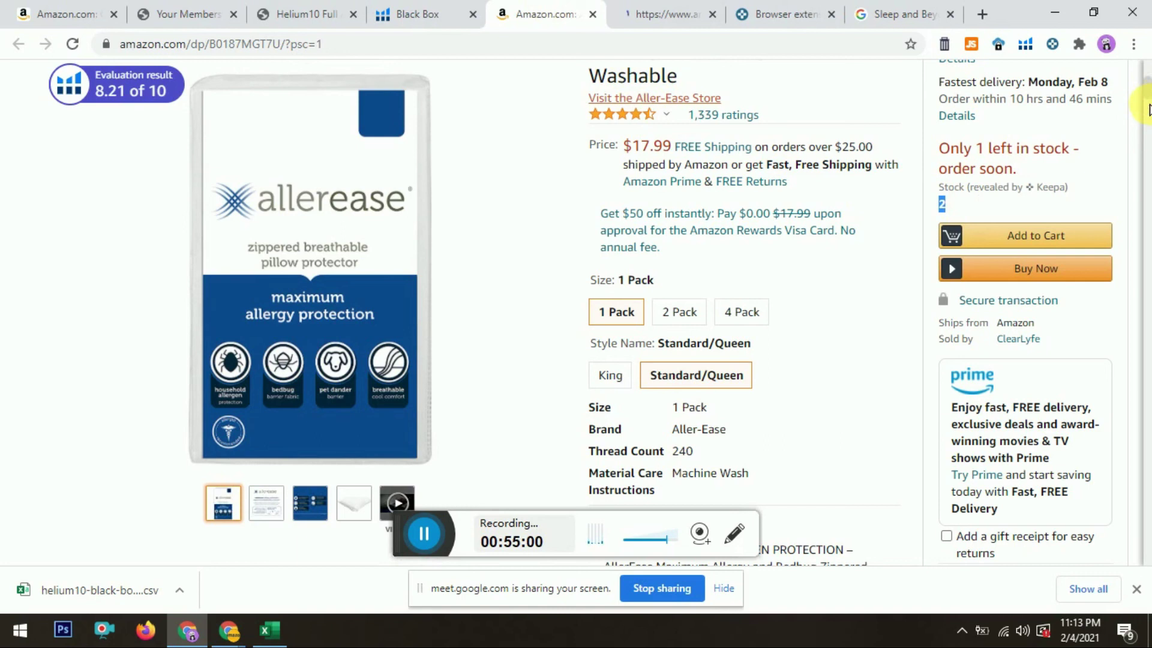
scroll(1149, 109, "down", 5)
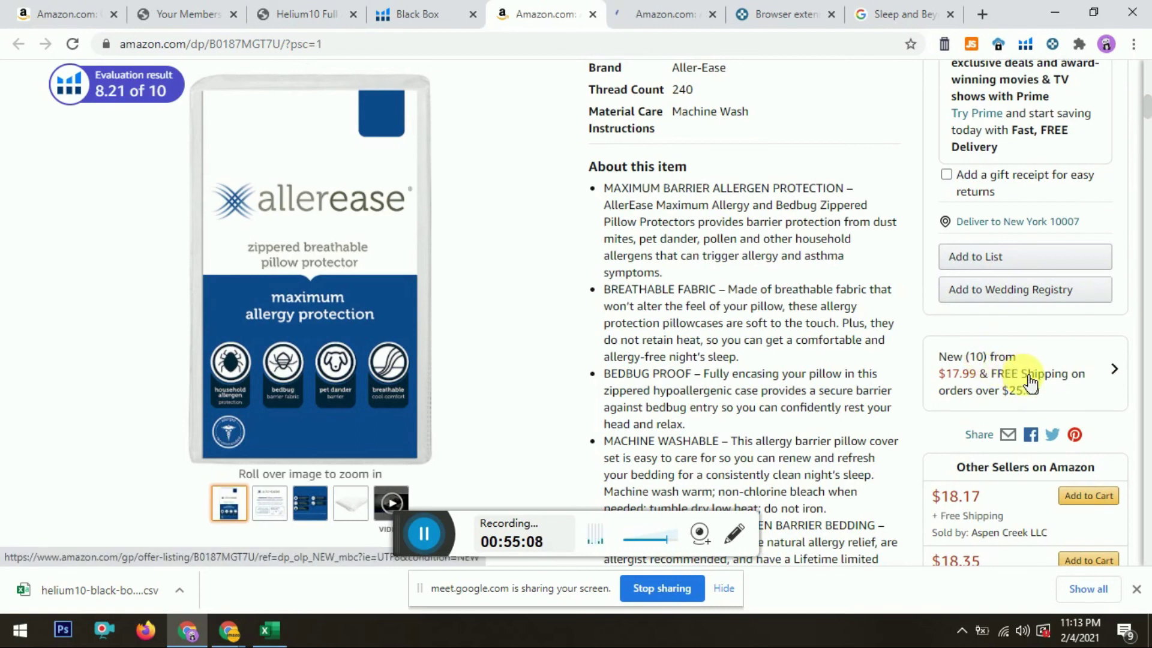
left_click(977, 367)
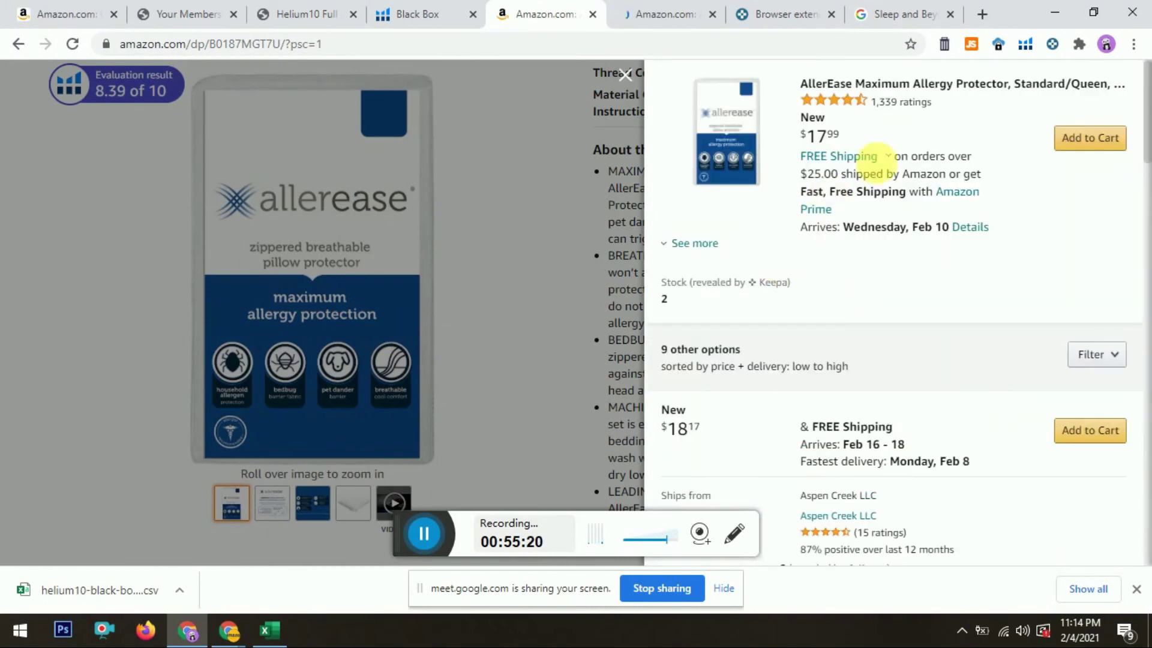
scroll(1149, 126, "down", 1)
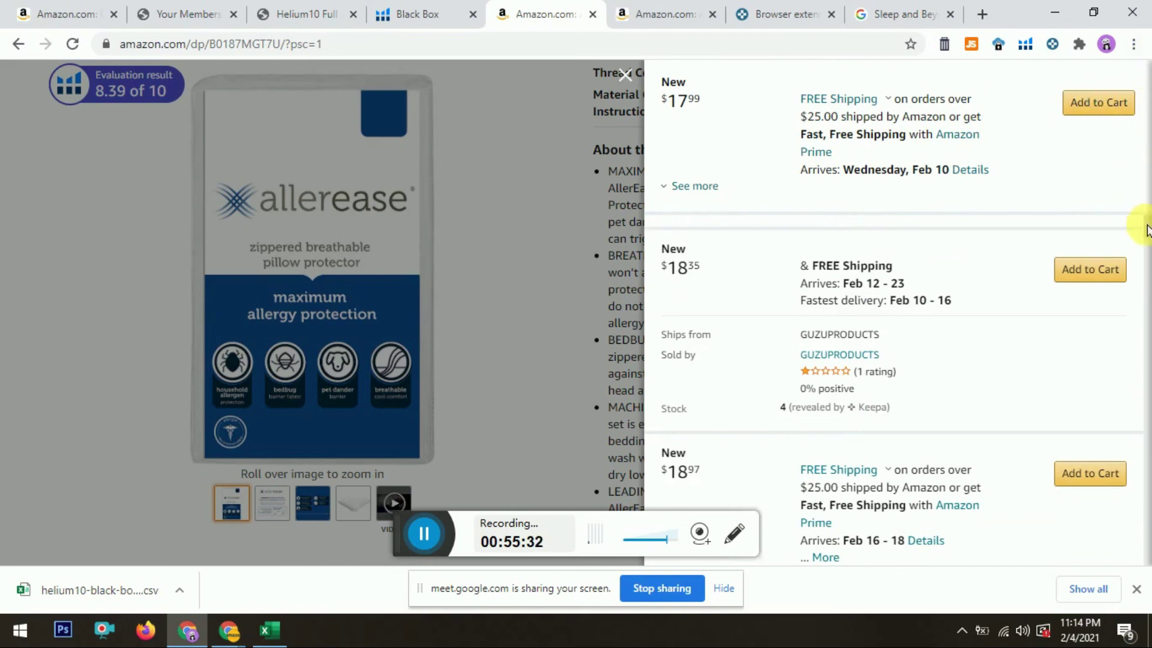
scroll(1147, 259, "down", 2)
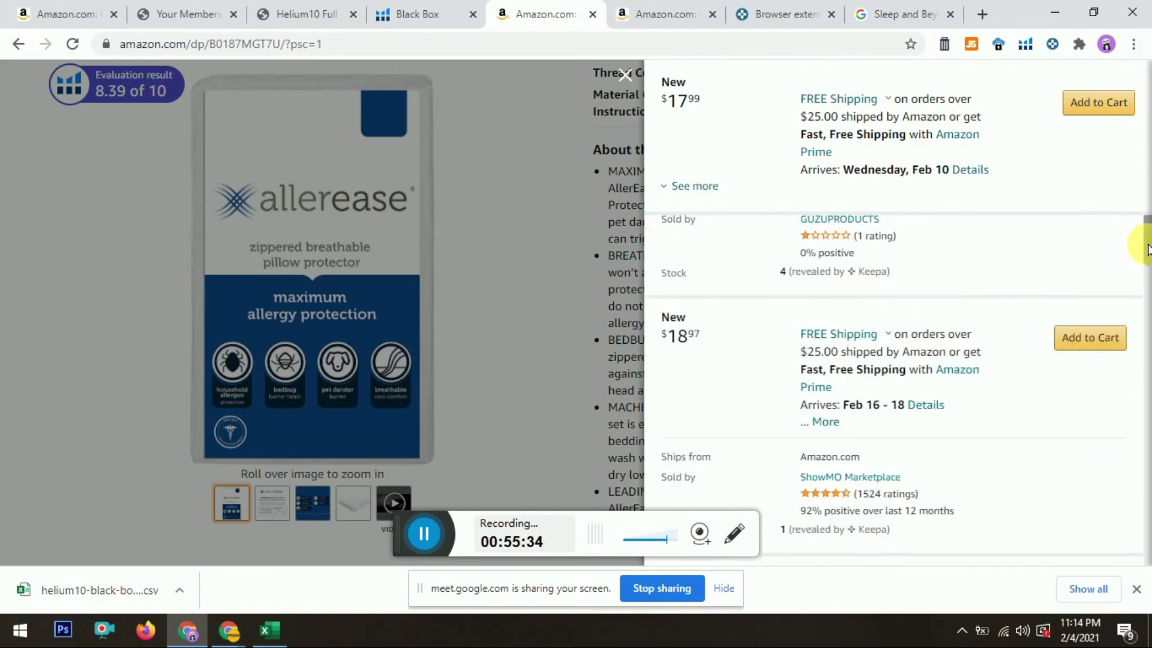
left_click_drag(1147, 226, 1147, 537)
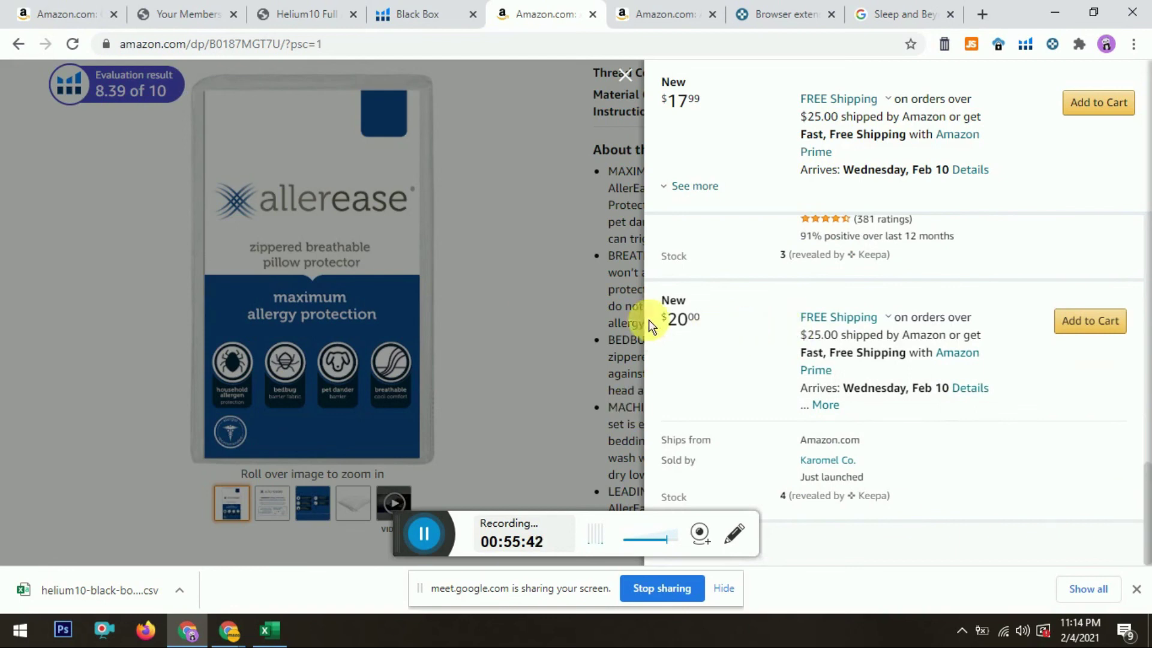
left_click(588, 295)
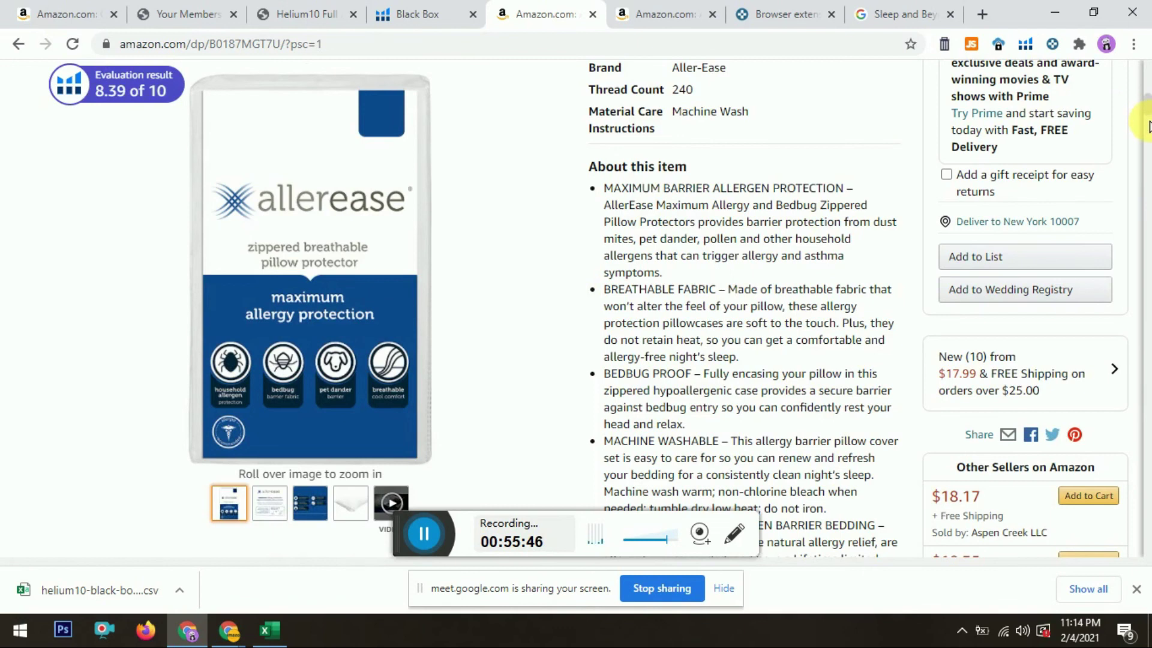
Step: Review the Helium 10 and Keepa charts for the $17.99 pillow protector, then move to the AllerEase store tab
scroll(1148, 127, "down", 6)
scroll(1148, 128, "down", 4)
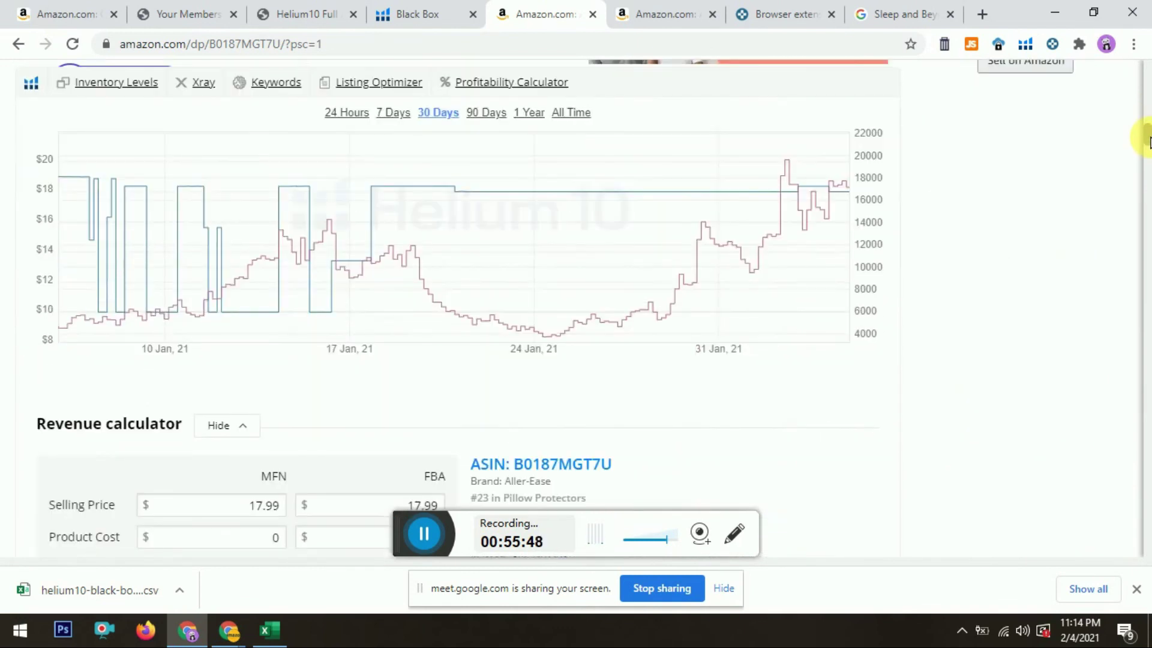
left_click_drag(1149, 150, 1148, 171)
scroll(1147, 169, "up", 1)
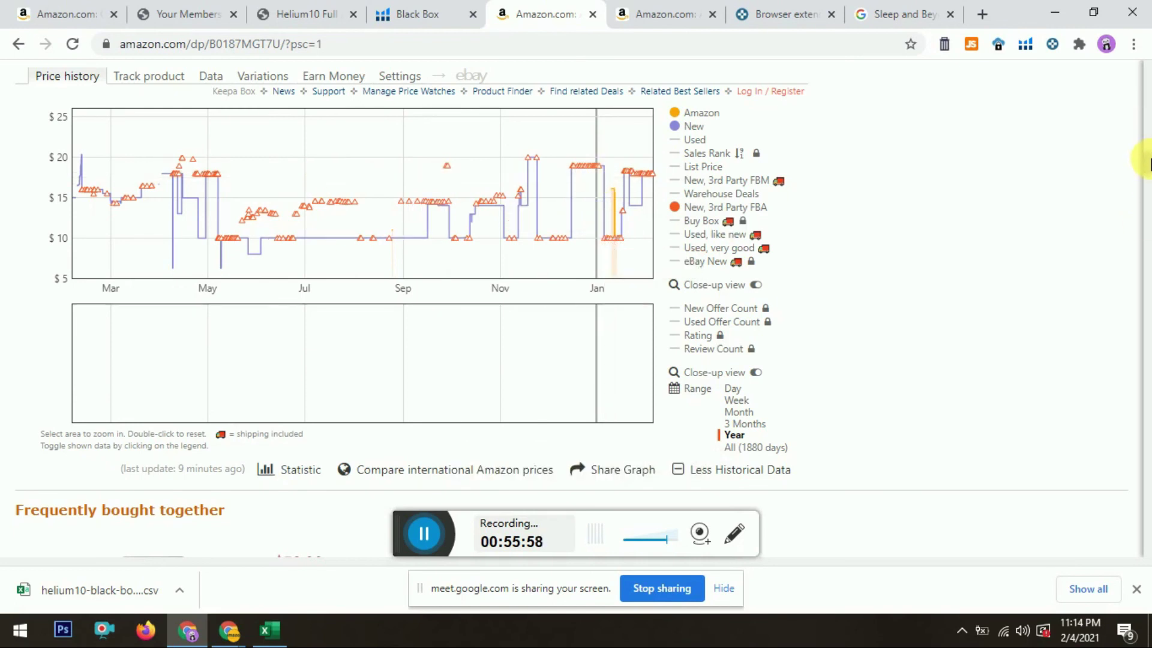
left_click_drag(1148, 150, 1148, 66)
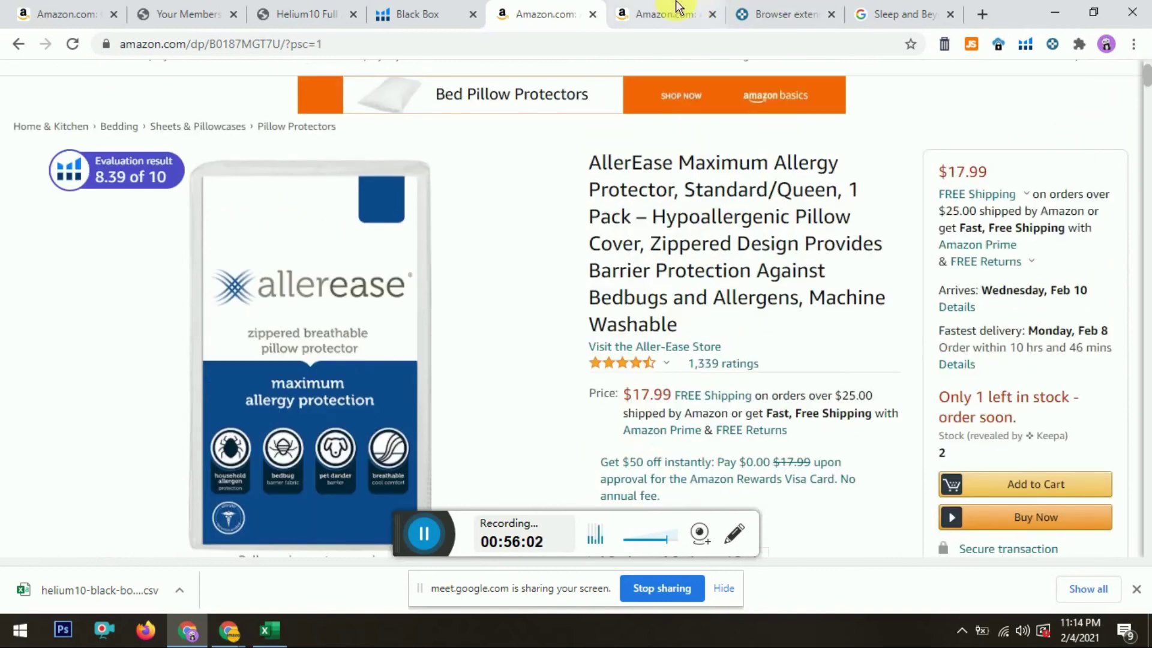
left_click(676, 7)
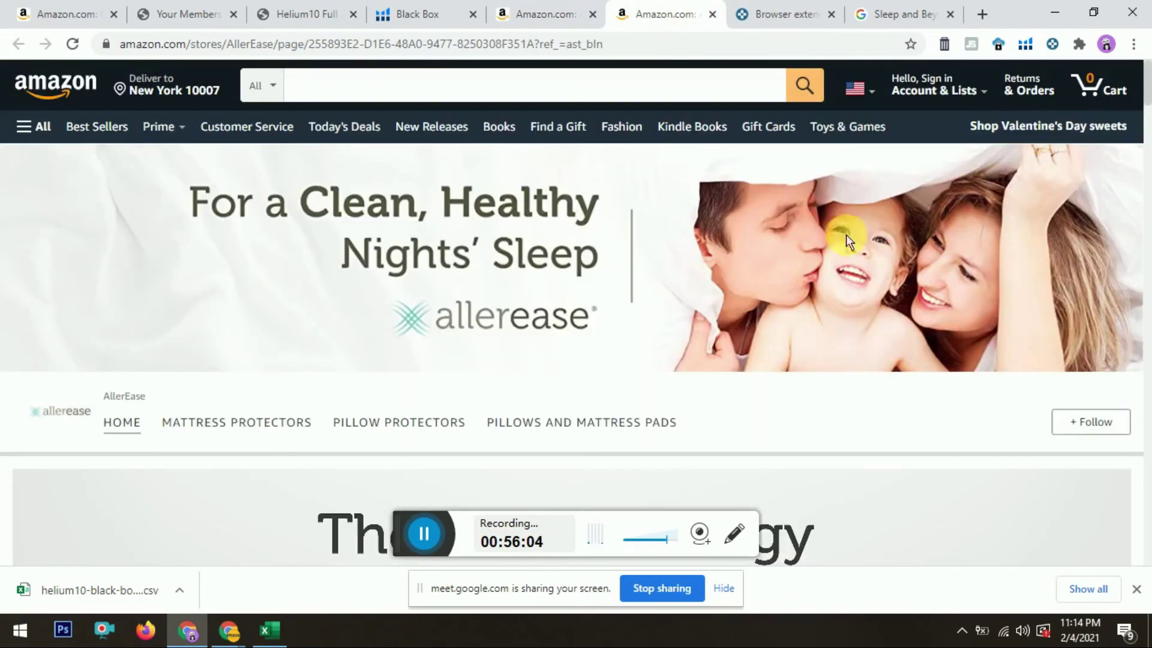
Step: Copy the AllerEase brand name from its store page and go to the 'Sleep and Beyond' Google tab
left_click_drag(1148, 84, 1148, 100)
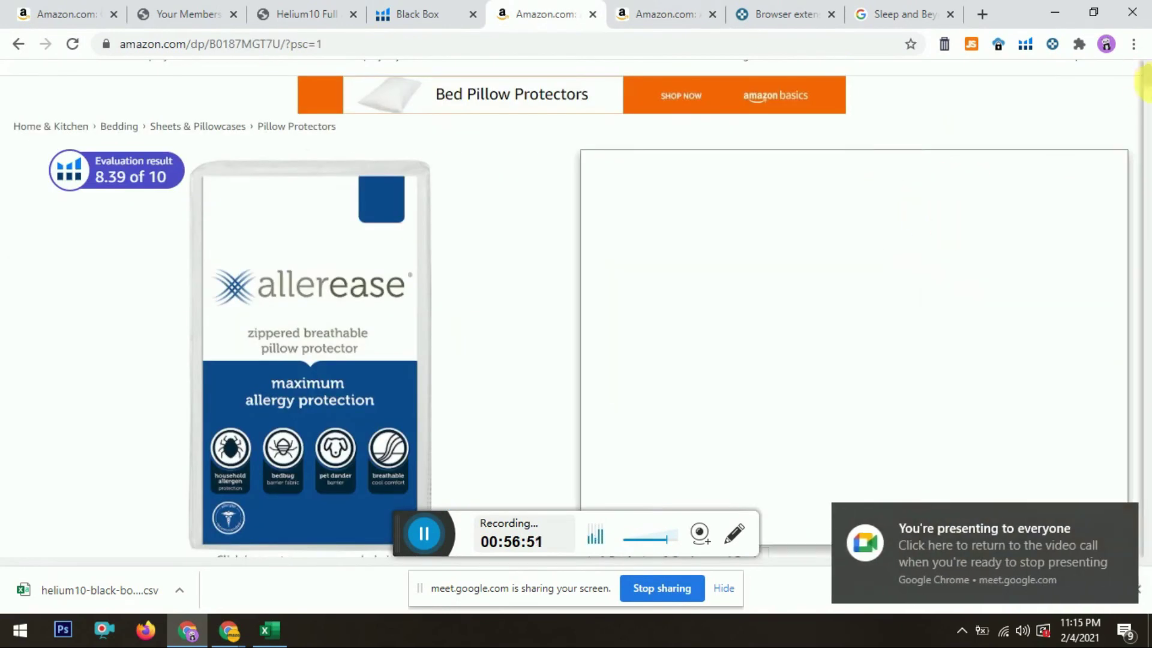
left_click(667, 12)
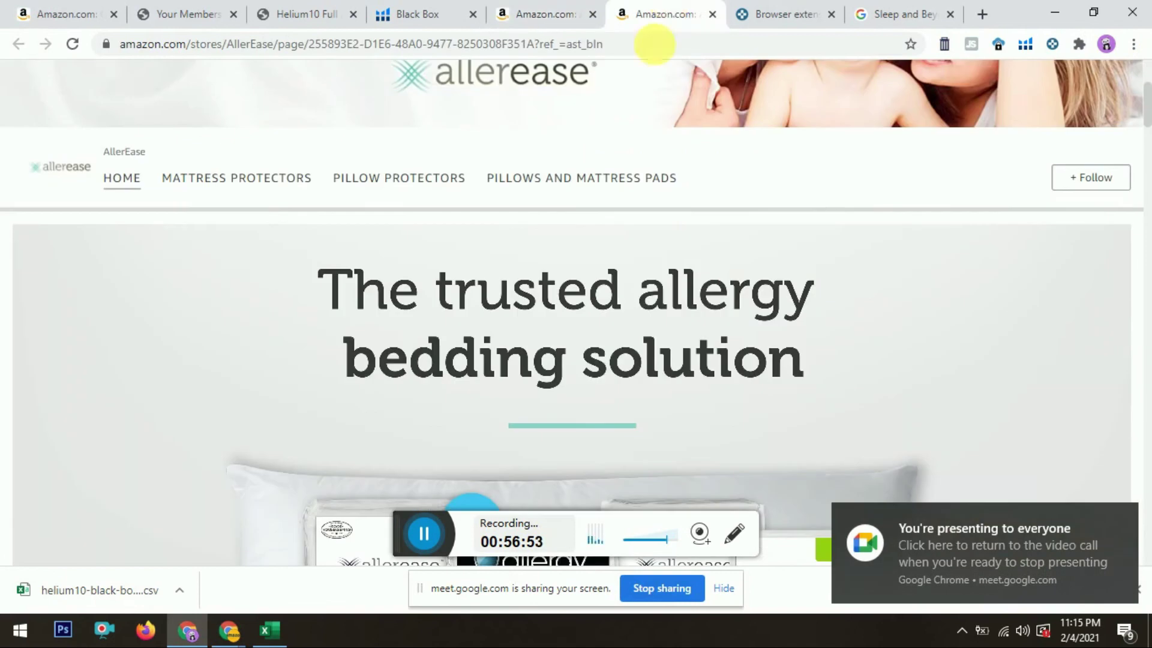
left_click_drag(104, 153, 160, 154)
key("ctrl+c")
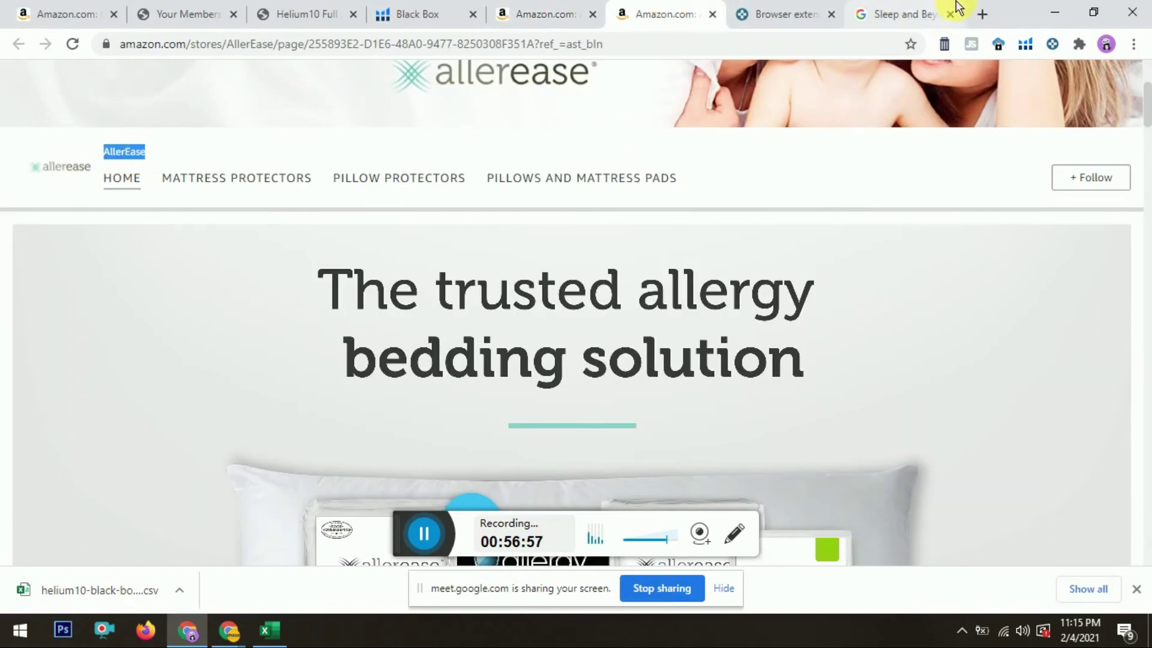
left_click(885, 12)
Step: Search Google for AllerEase and open the top result, aller-ease.com, in a new tab
left_click(375, 114)
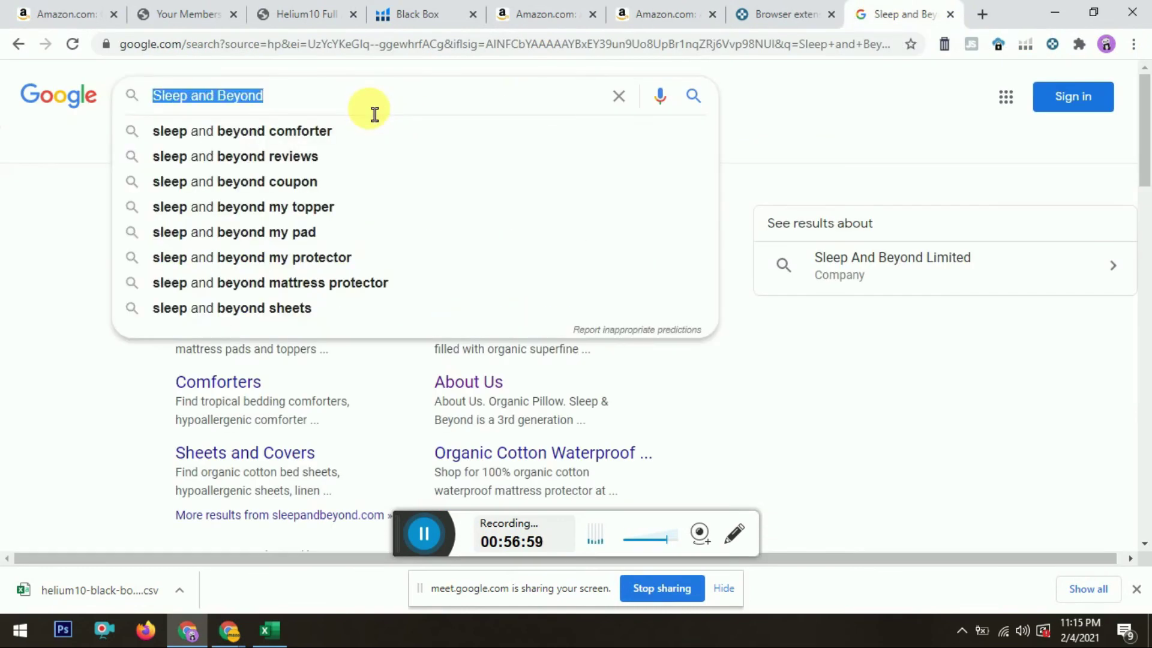
key("ctrl+v")
key("Return")
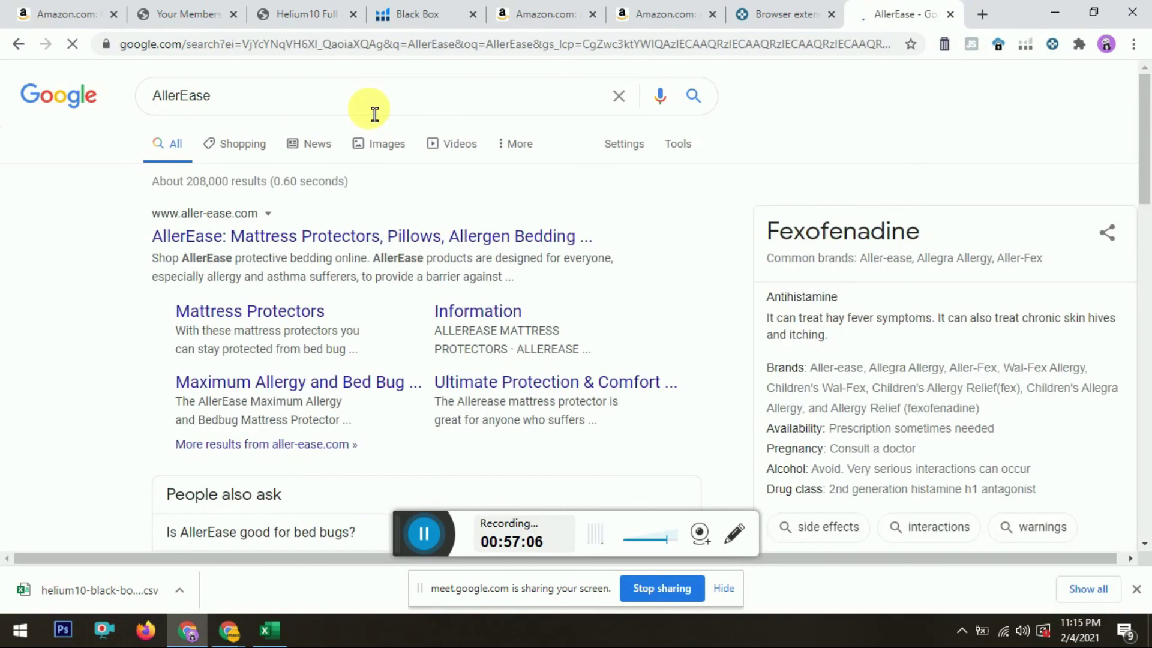
right_click(192, 240)
left_click(204, 251)
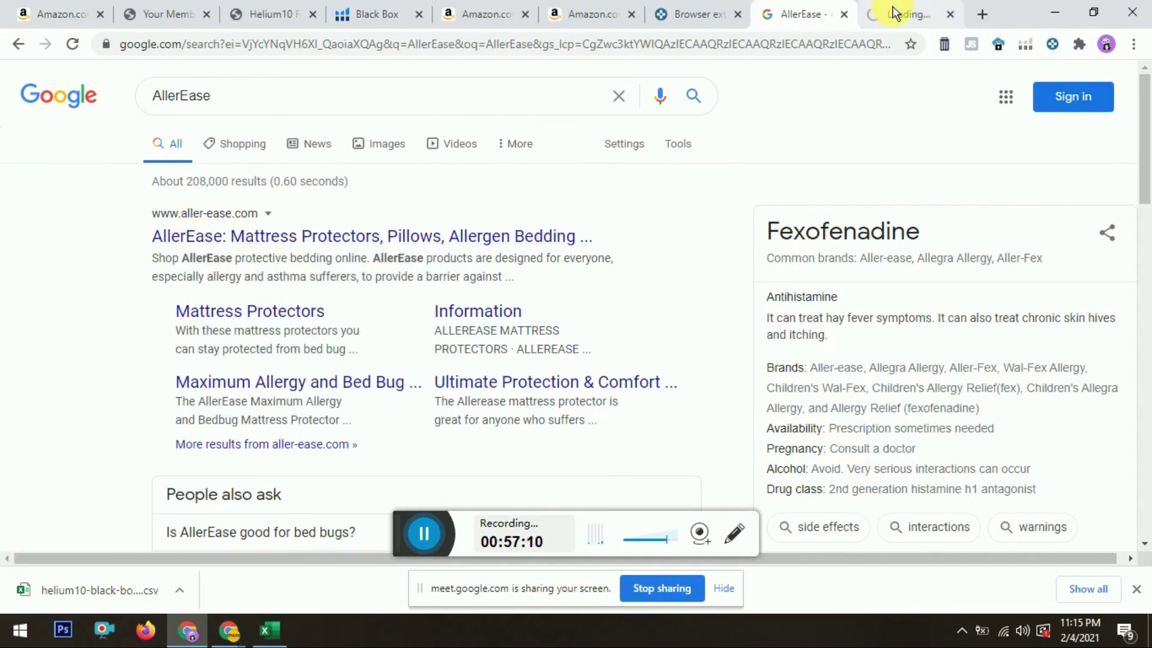
left_click(894, 13)
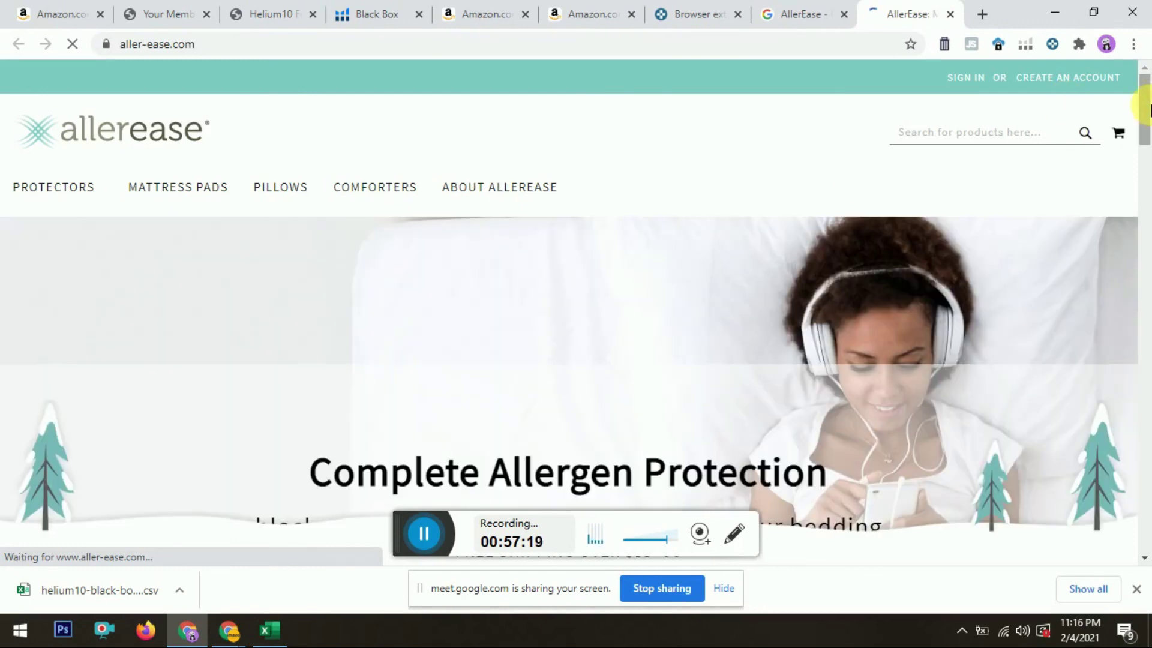
Step: Open AllerEase's Contact Us page from the footer and copy the customer service e-mail address
left_click_drag(1146, 107, 1139, 587)
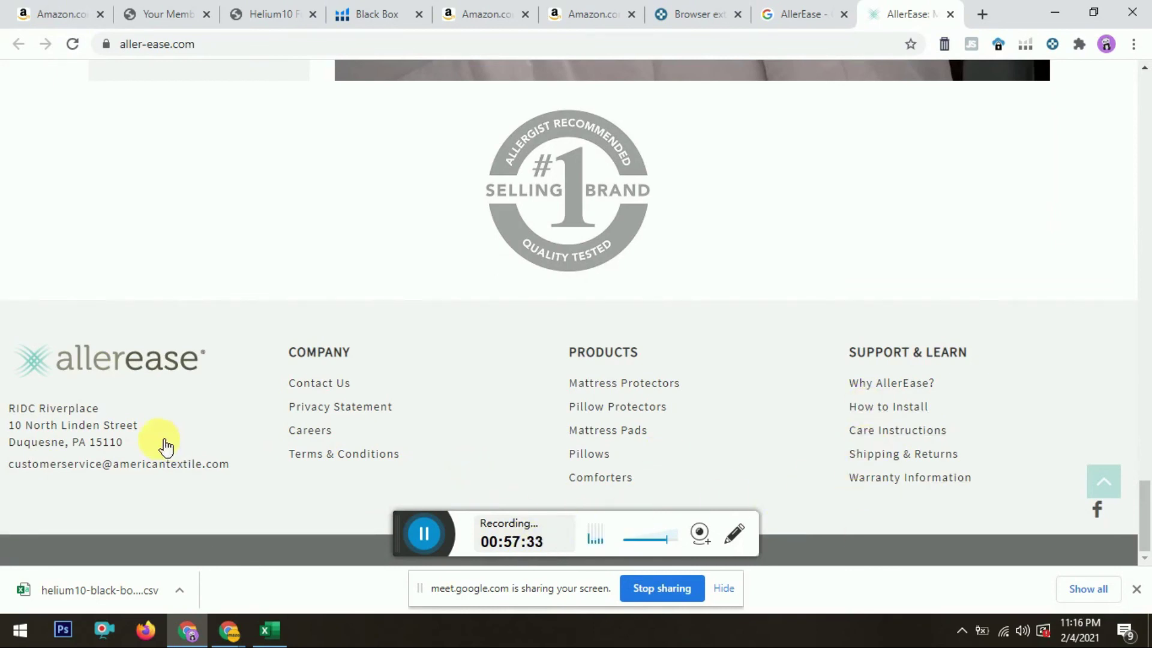
left_click(319, 387)
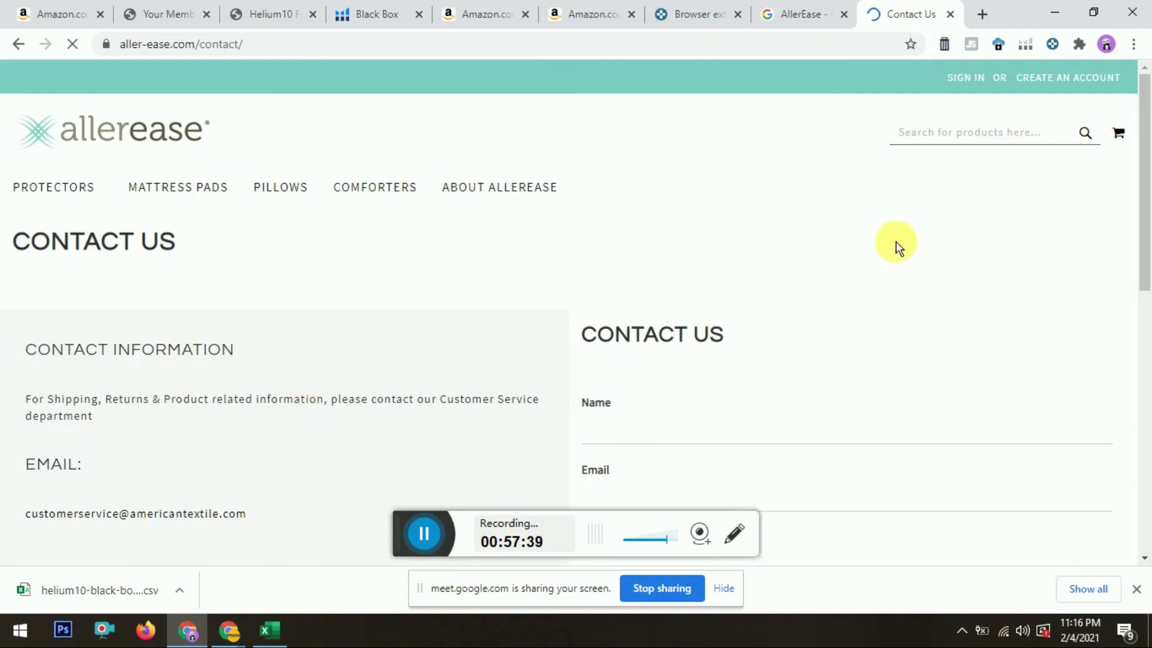
left_click_drag(1145, 206, 1144, 237)
left_click_drag(23, 406, 266, 425)
key("ctrl+c")
key("alt+Tab")
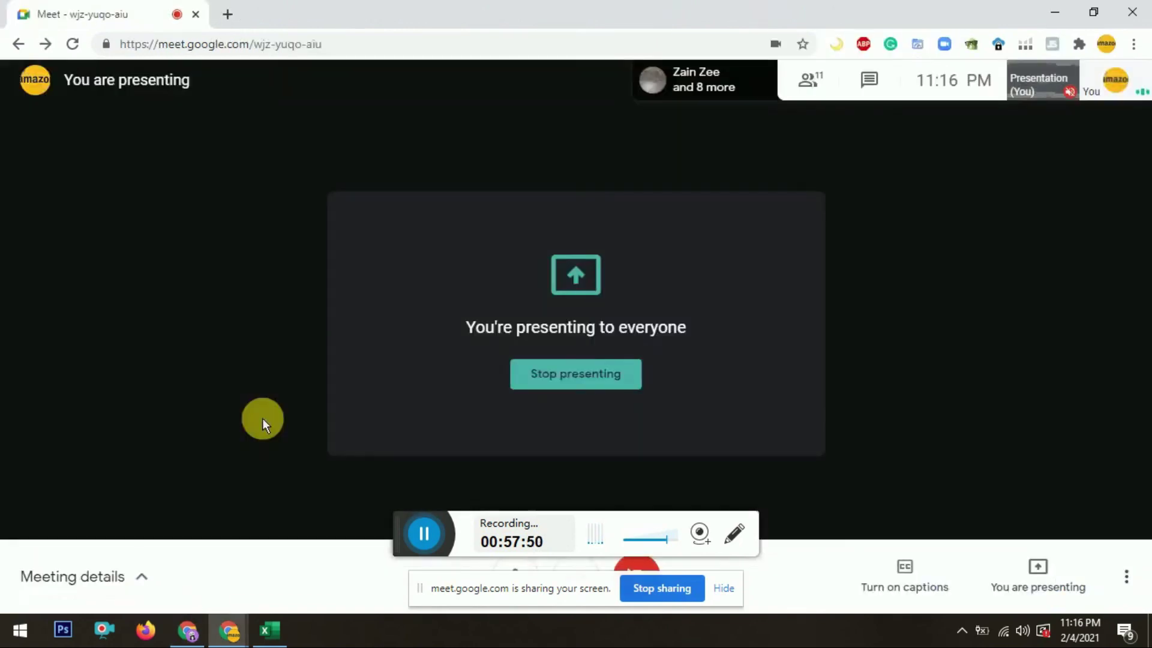
key("alt+Tab")
key("alt+Tab")
key("alt+Tab")
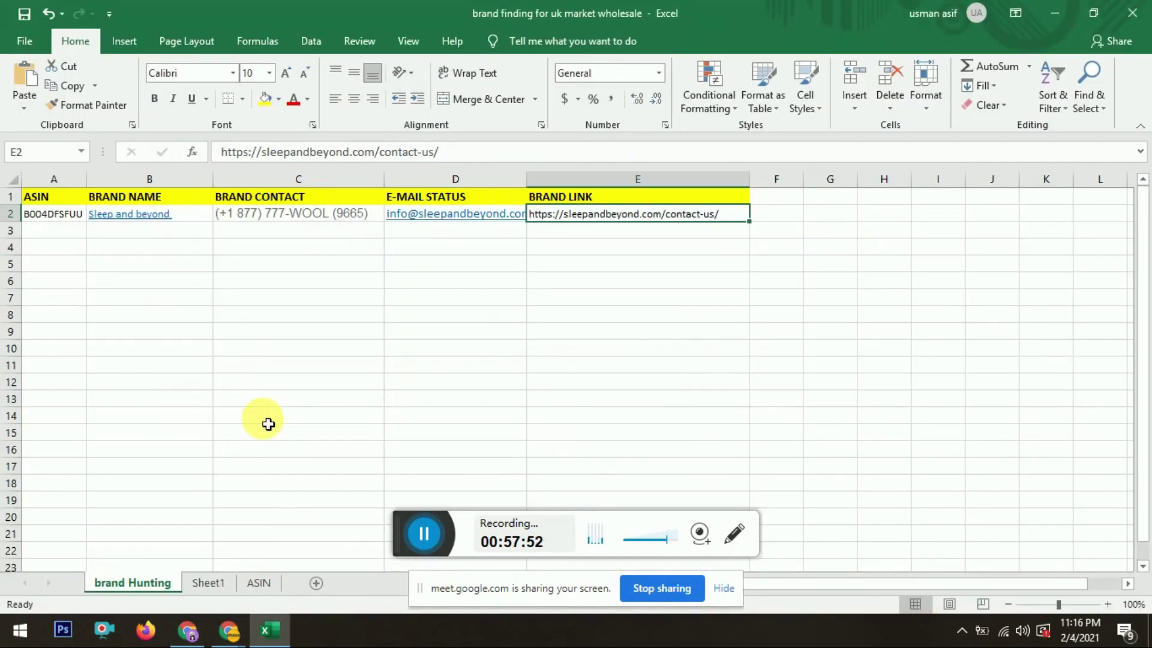
Step: Paste the customer service e-mail into row 3 of the brand sheet
key("Down")
key("ctrl+v")
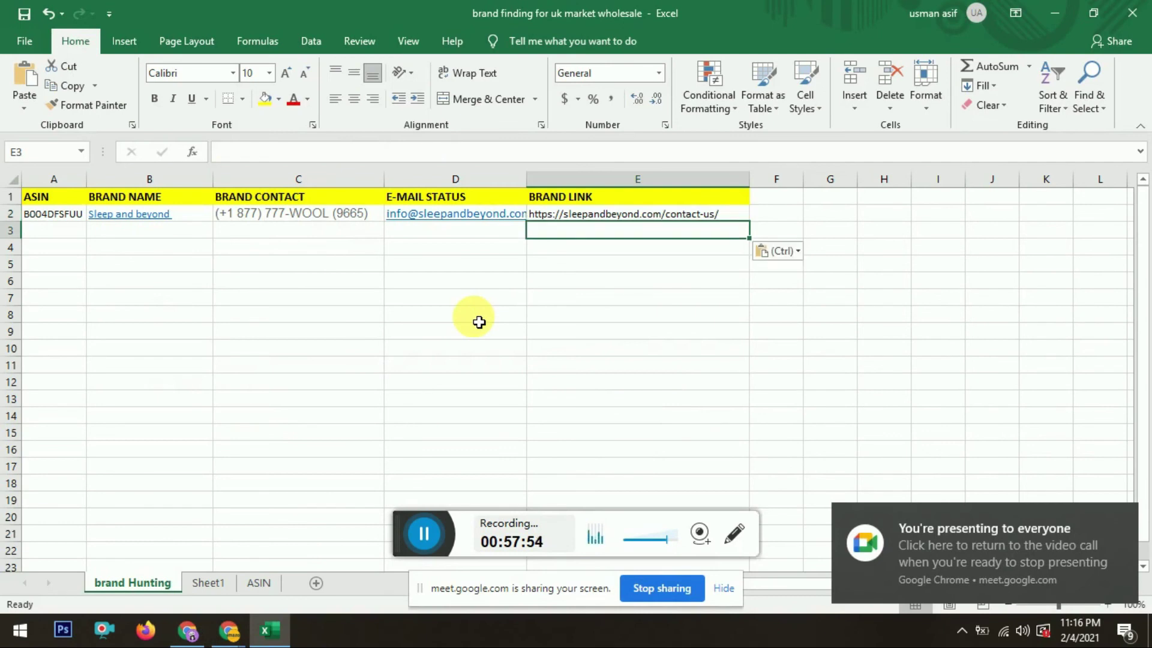
key("Left")
key("alt+Tab")
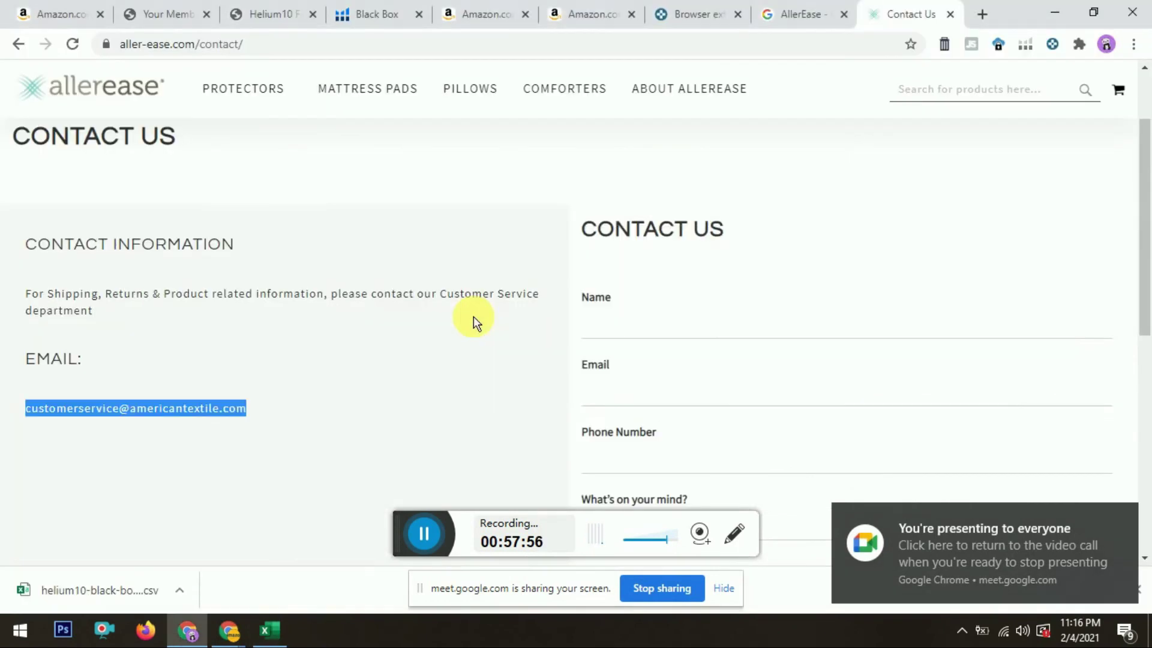
key("alt+Tab")
Step: Copy ASIN B0187MGT7U from the Amazon product page address into cell A3
key("Left")
key("Left")
key("Left")
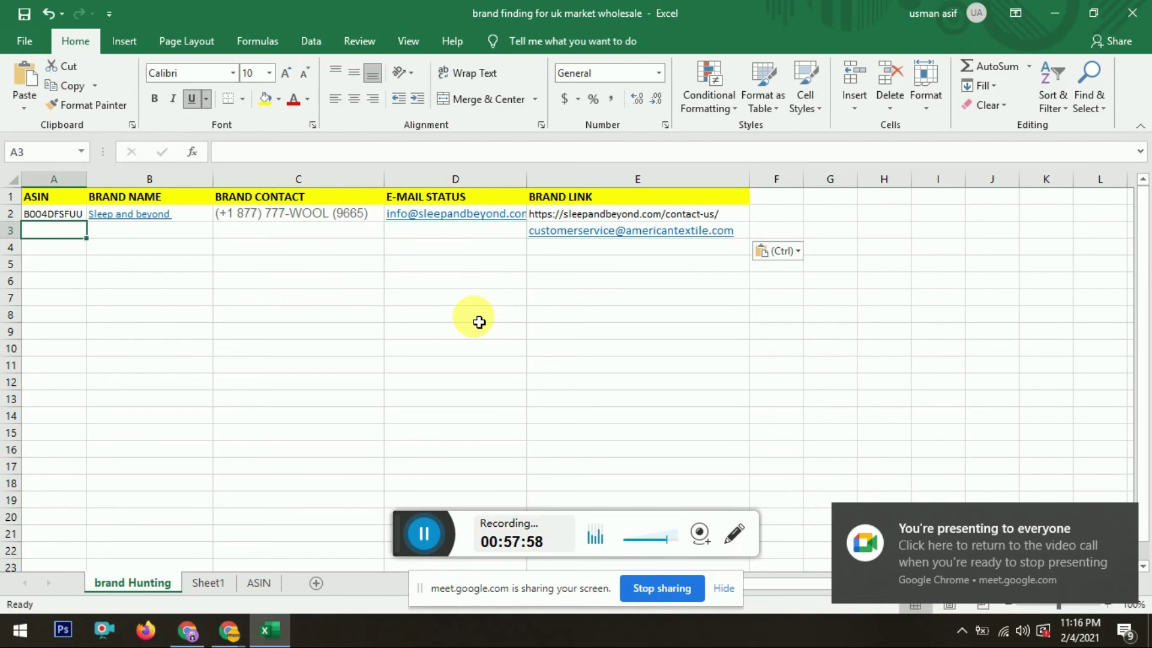
key("alt+Tab")
left_click(816, 12)
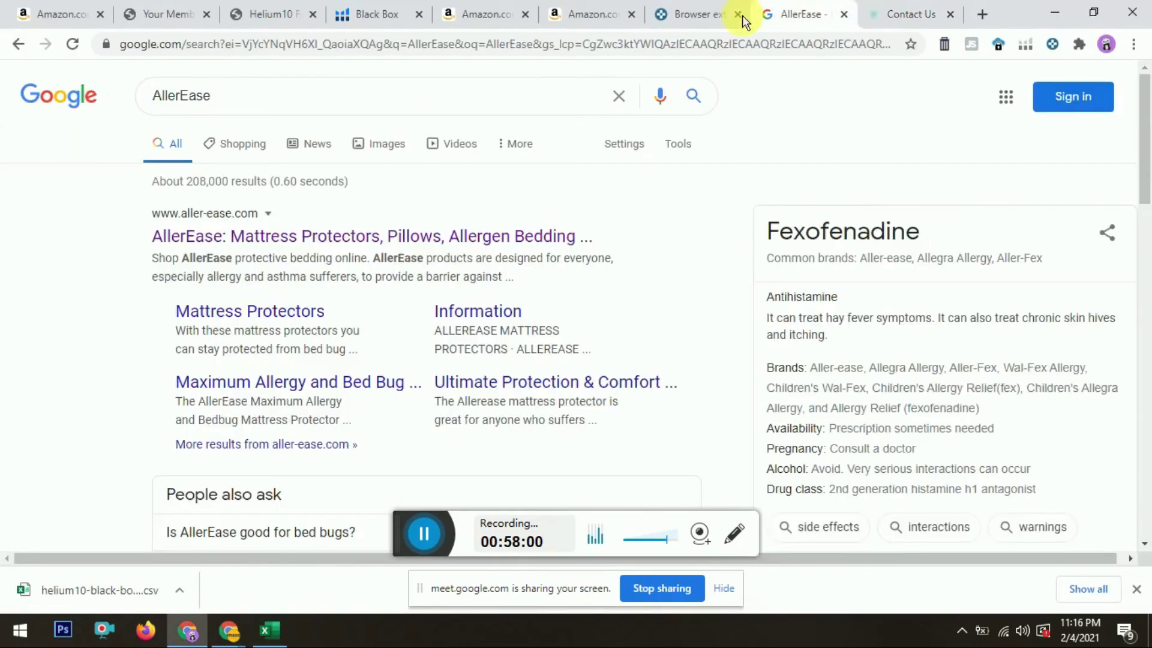
left_click(532, 8)
left_click(576, 12)
left_click(483, 13)
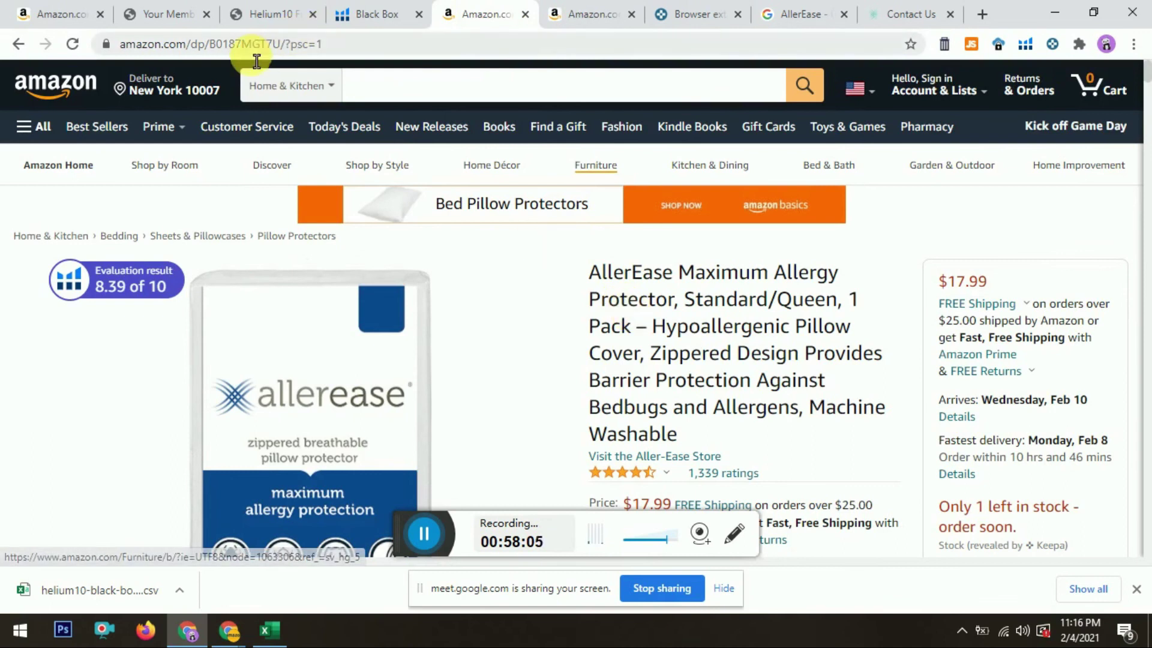
left_click_drag(281, 56, 226, 57)
key("ctrl+c")
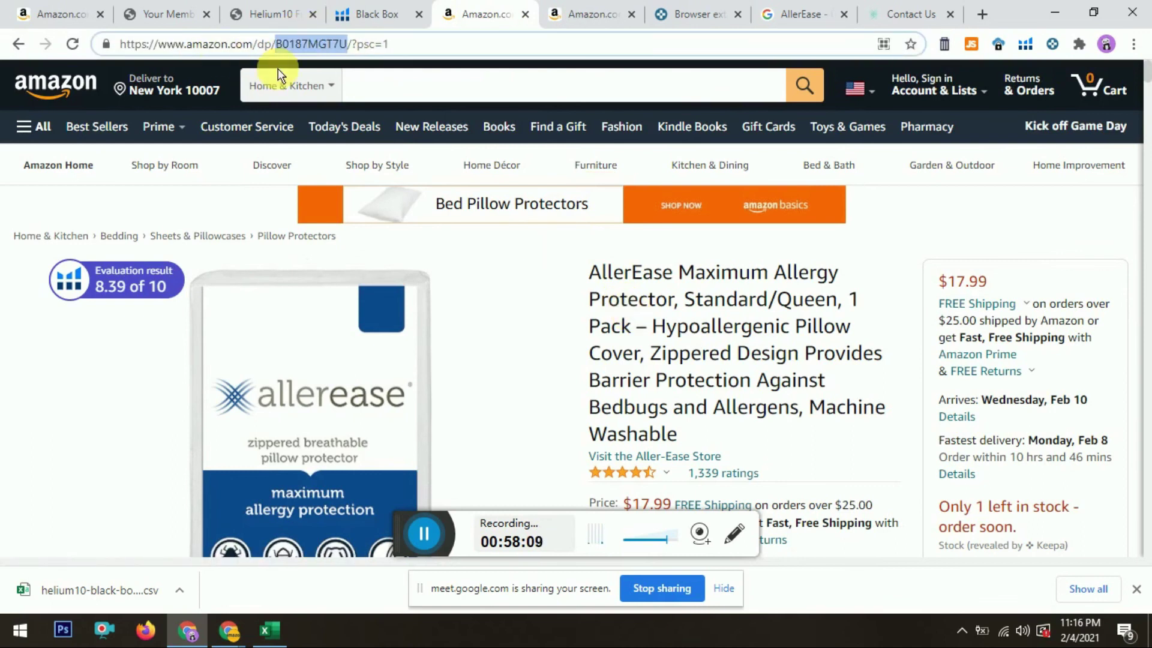
key("alt+Tab")
key("ctrl+v")
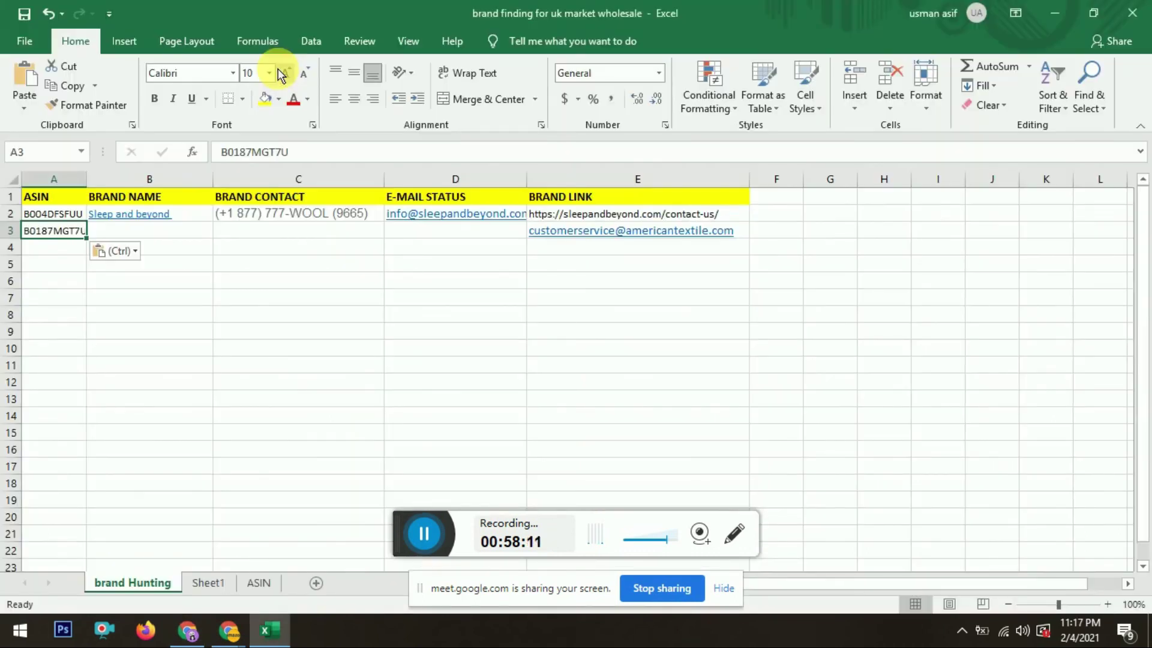
Step: Paste the brand name AllerEase from its store page into cell B3
key("alt+Tab")
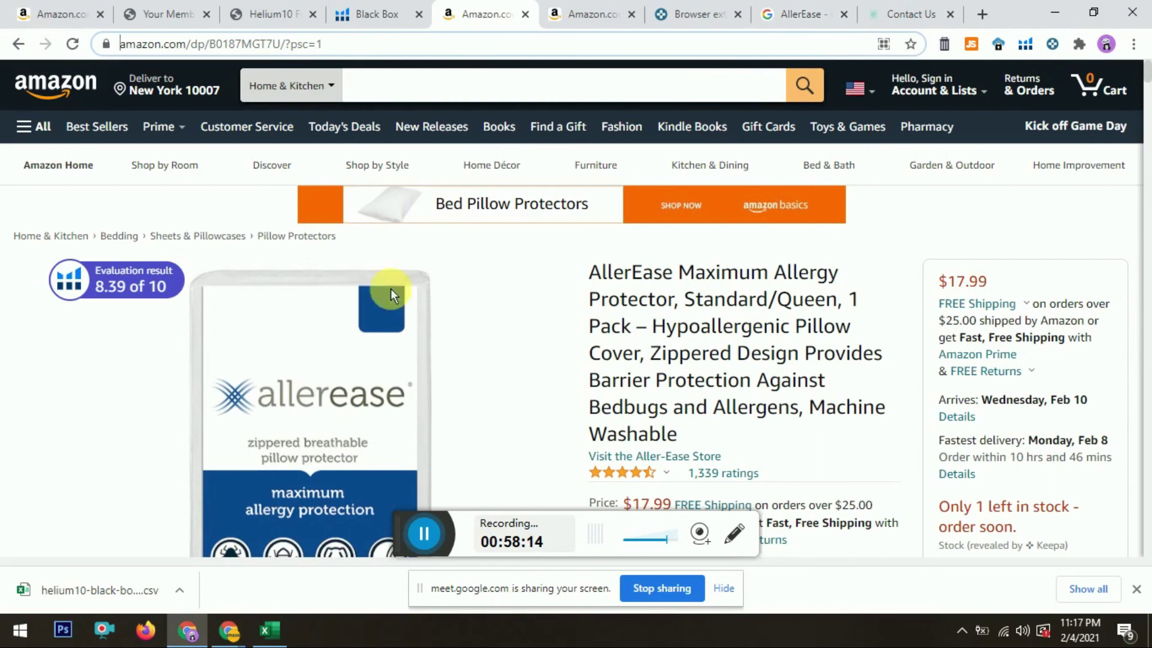
left_click(622, 11)
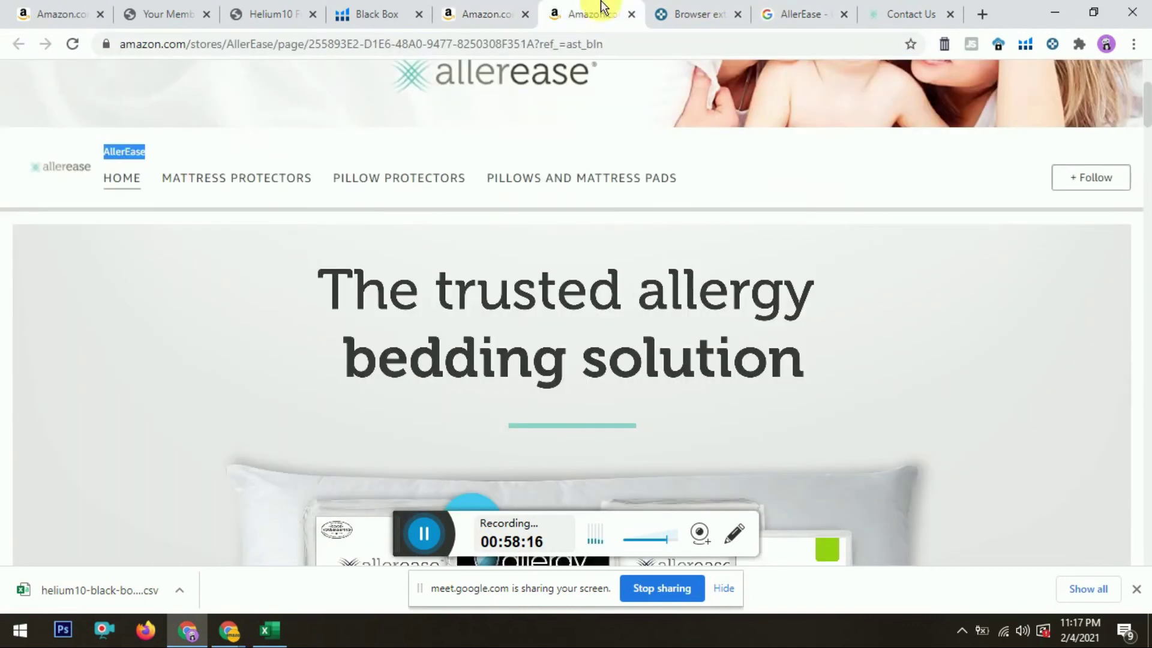
key("alt+Tab")
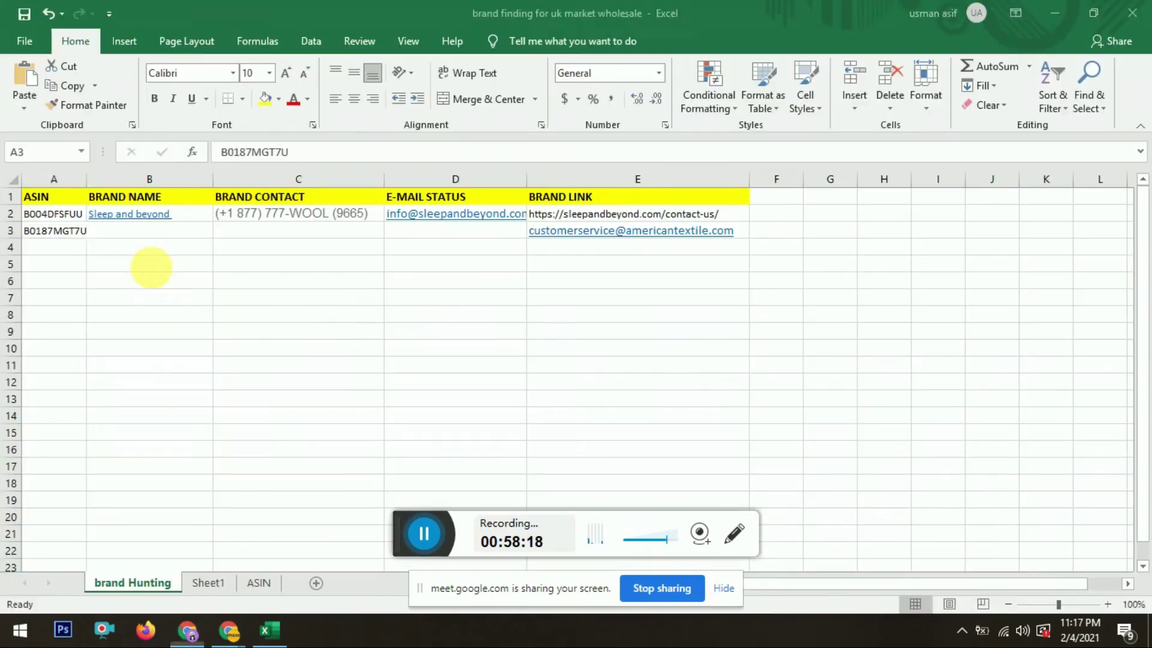
key("Right")
type("AllerEase")
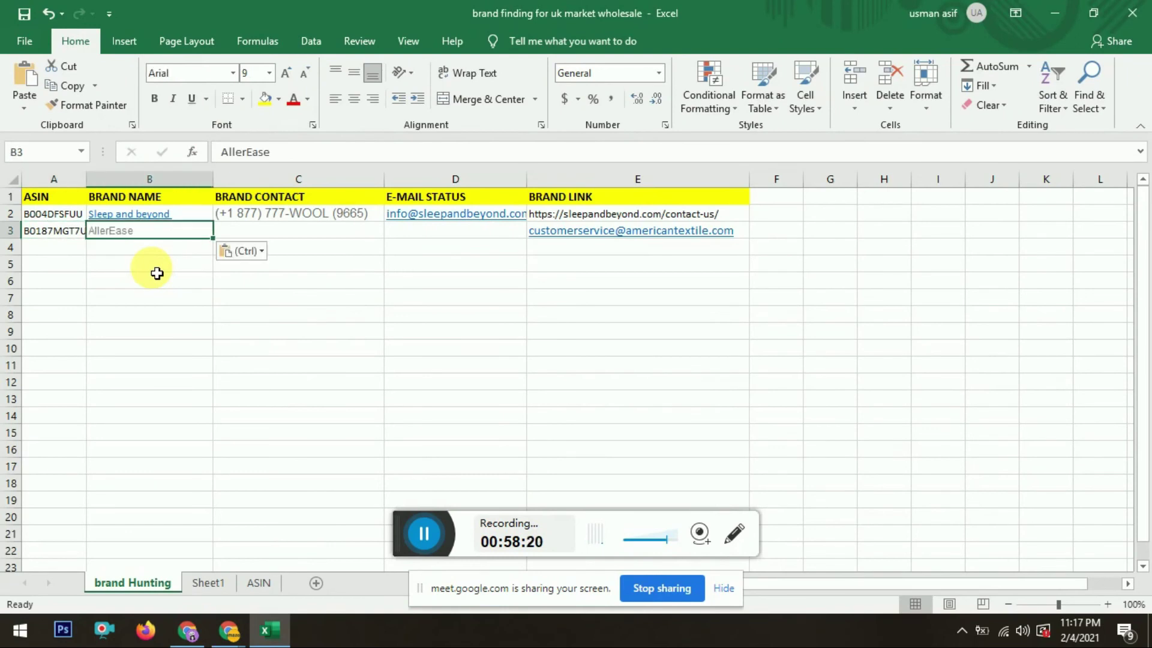
left_click(294, 231)
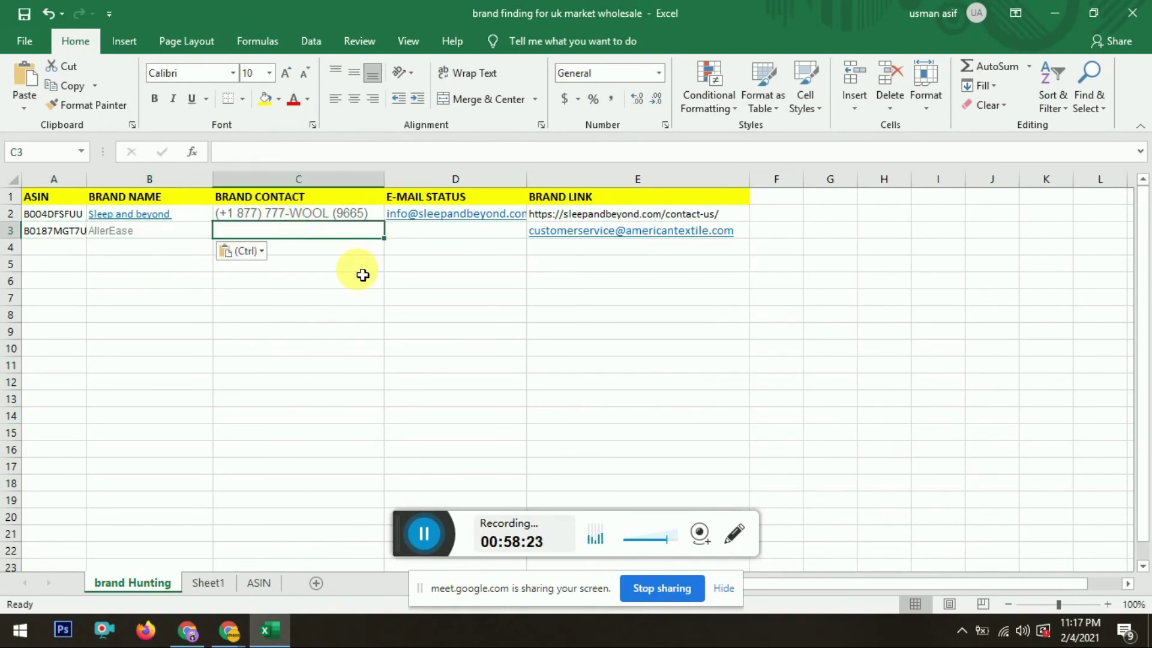
Step: Enter N/A as the brand contact in C3 and move the e-mail from E3 into D3
type("N/A")
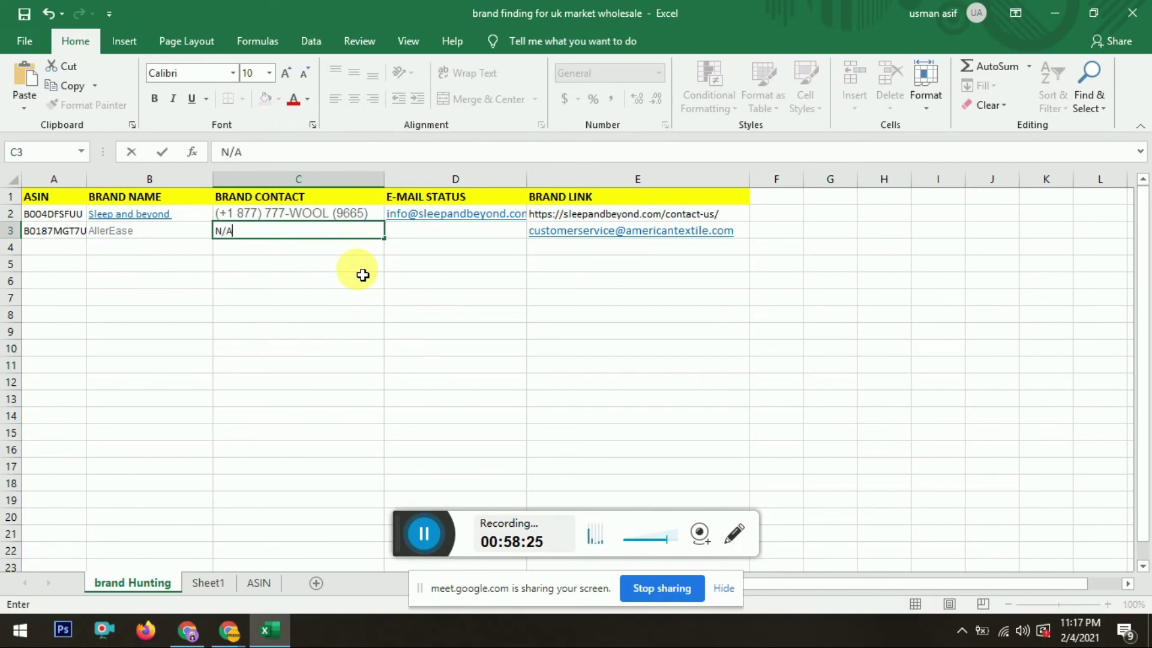
key("Tab")
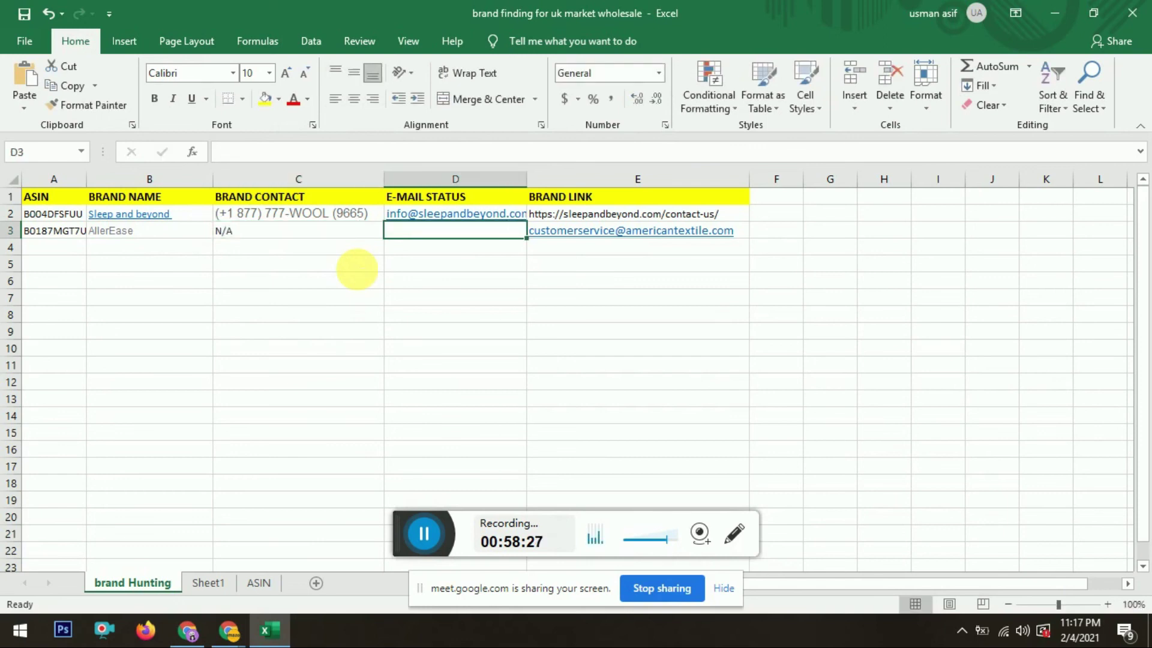
key("alt+Tab")
key("alt+Tab")
key("Tab")
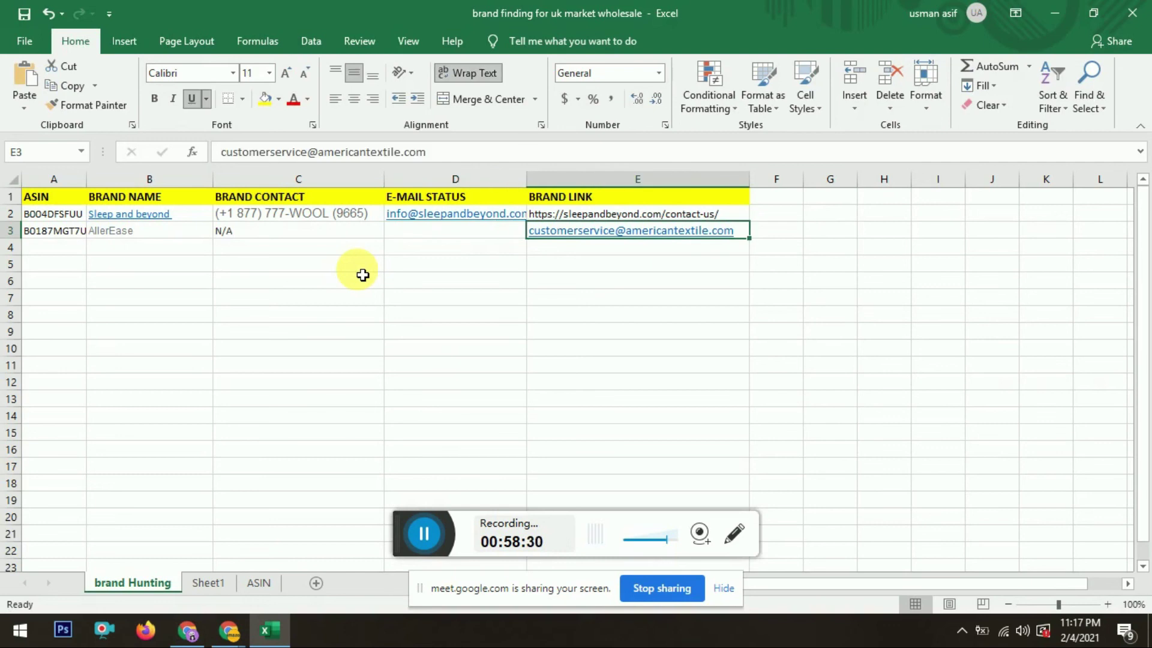
key("ctrl+x")
key("Left")
key("ctrl+v")
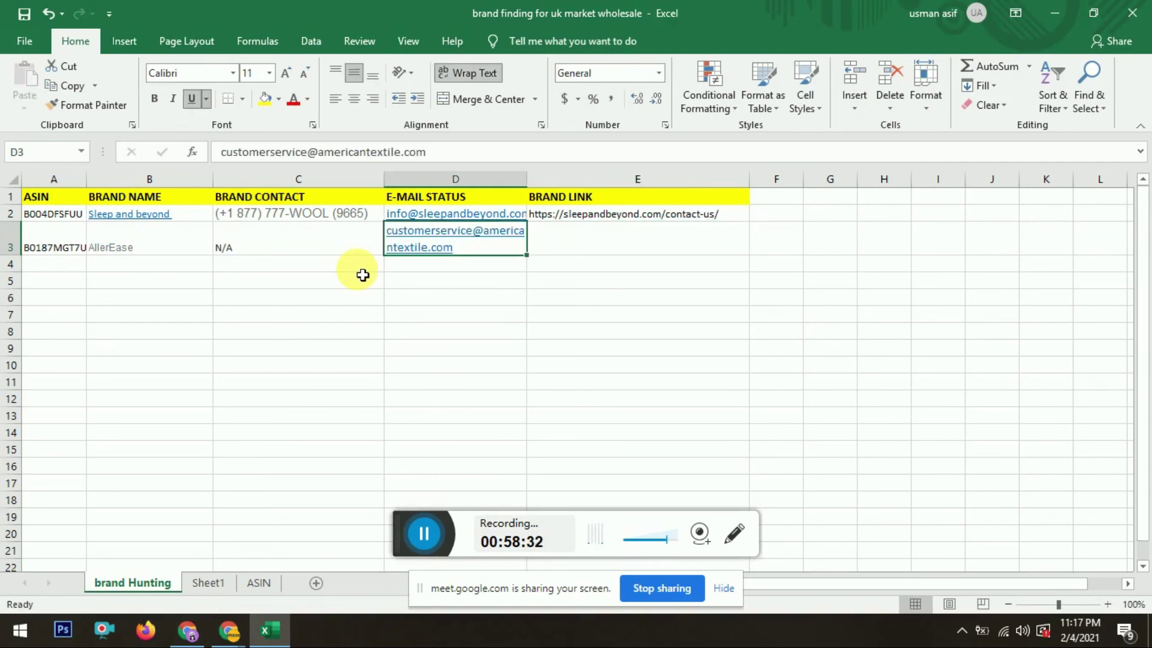
key("alt+Tab")
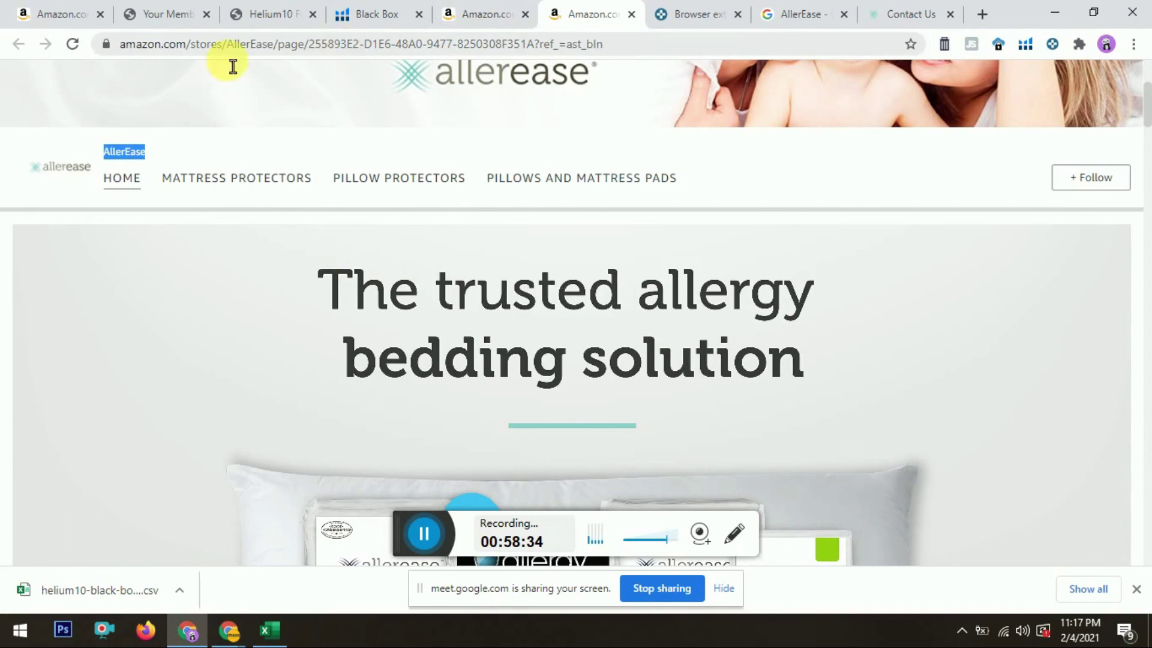
left_click(894, 11)
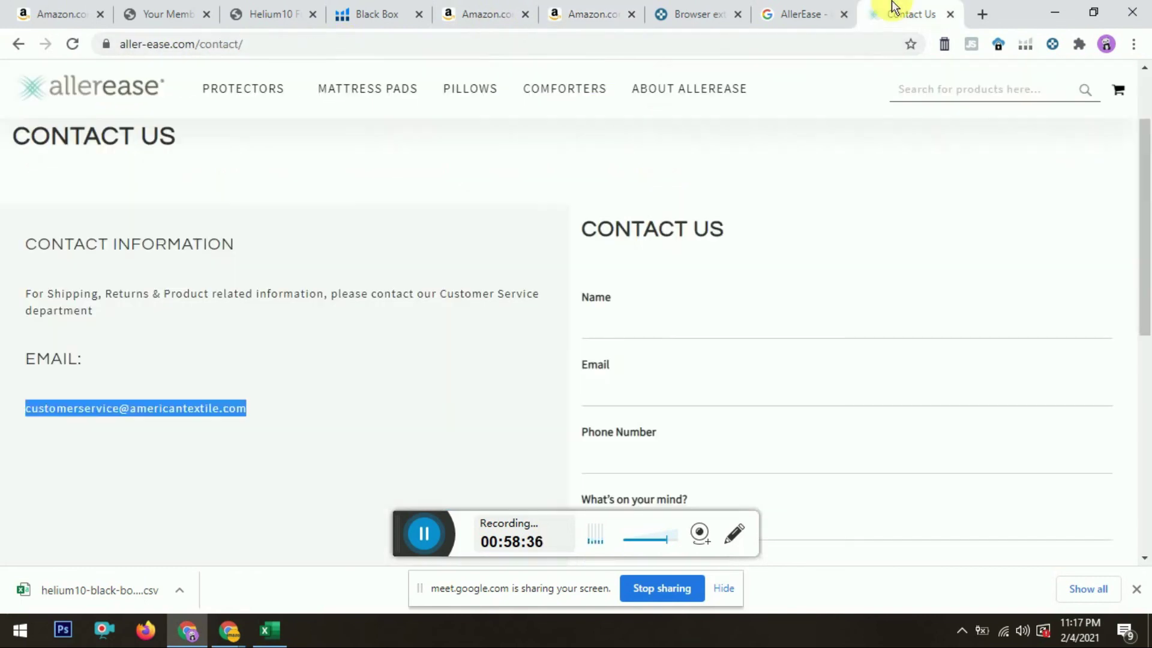
left_click(303, 56)
key("alt+Tab")
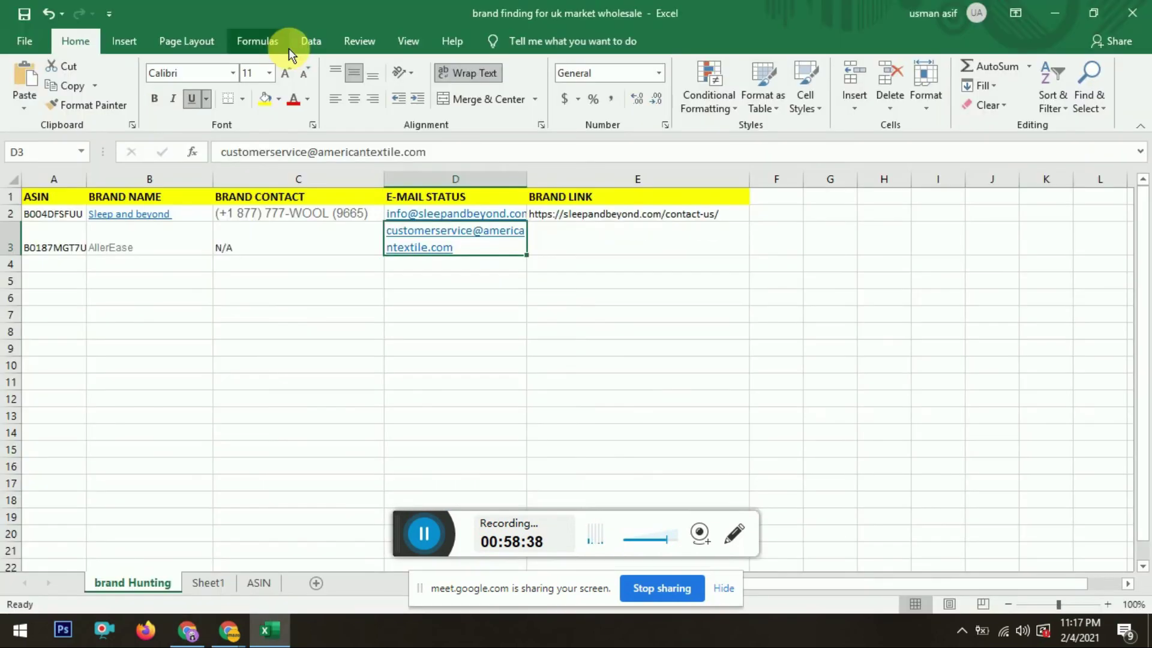
left_click(586, 233)
key("ctrl+v")
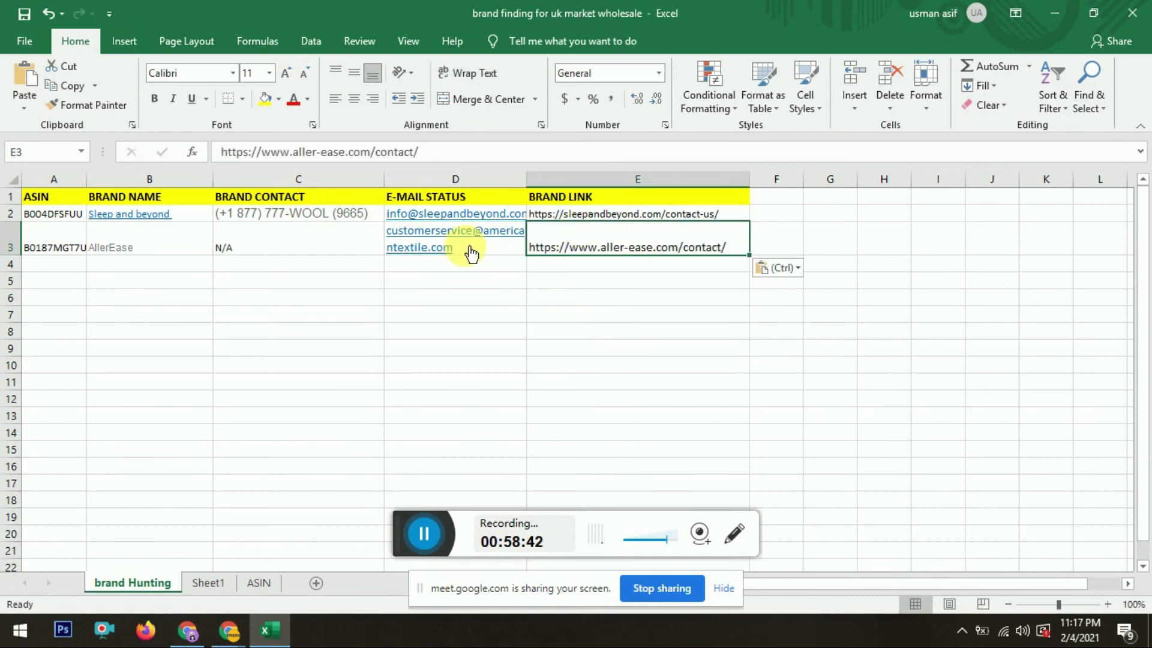
Step: Widen column D to fit the e-mail, then close the AllerEase Contact Us tab
double_click(529, 180)
left_click_drag(540, 180, 610, 198)
left_click(514, 282)
key("alt+Tab")
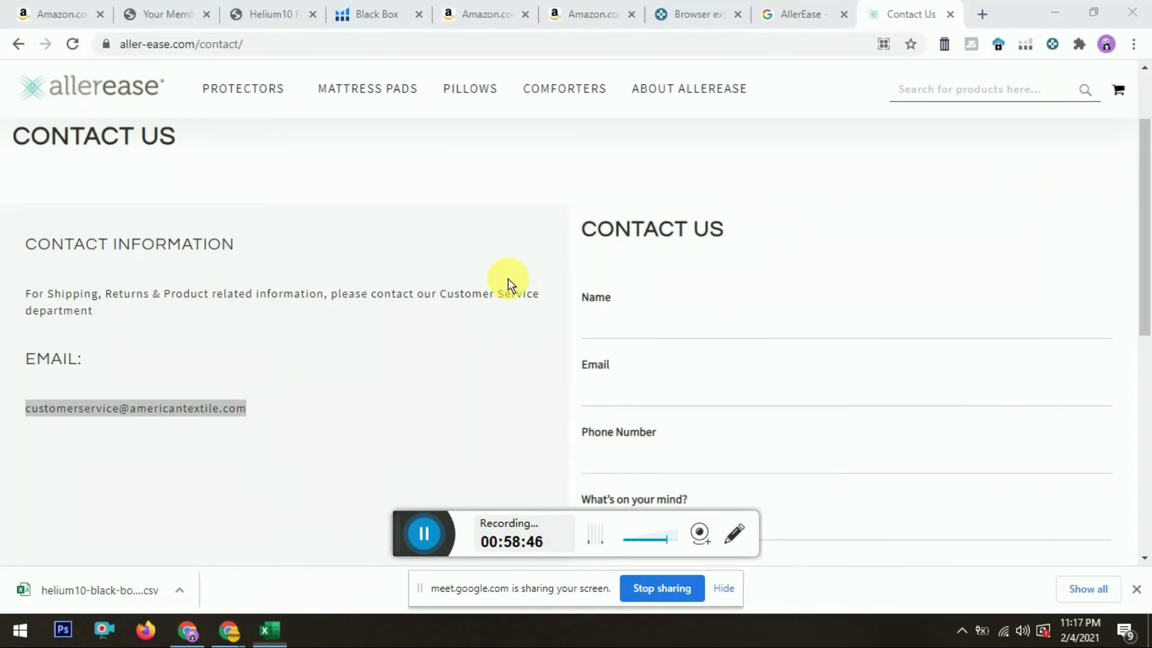
left_click(952, 18)
Step: Review the open Chrome tabs and close the Keepa data tab
left_click(786, 9)
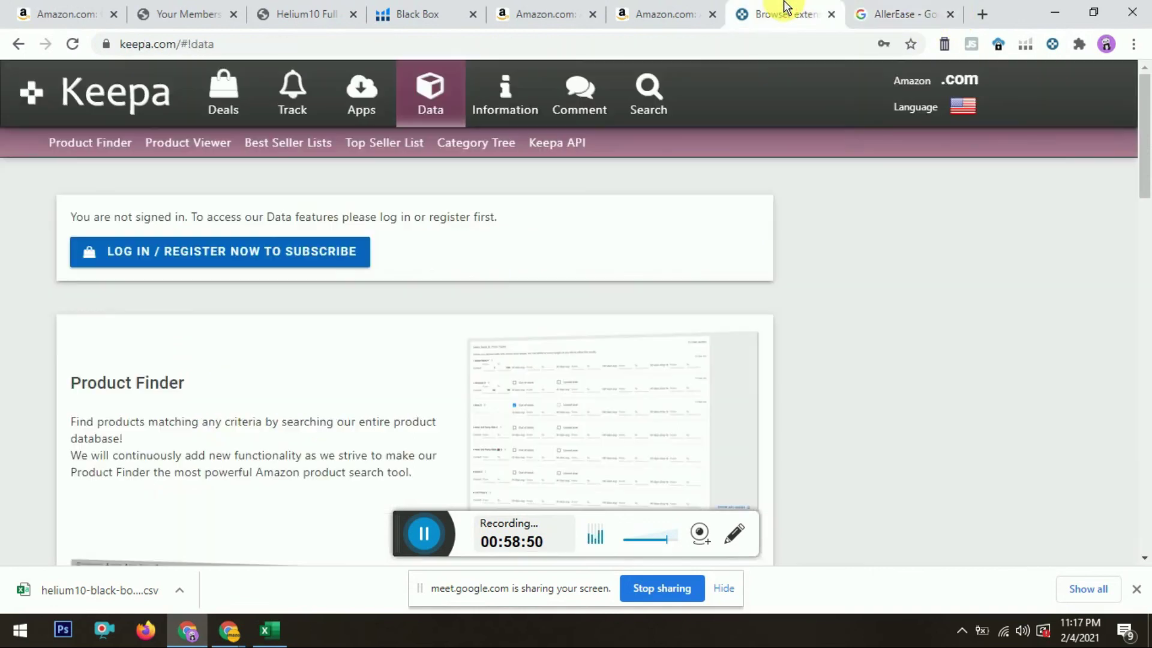
left_click(635, 9)
left_click(575, 9)
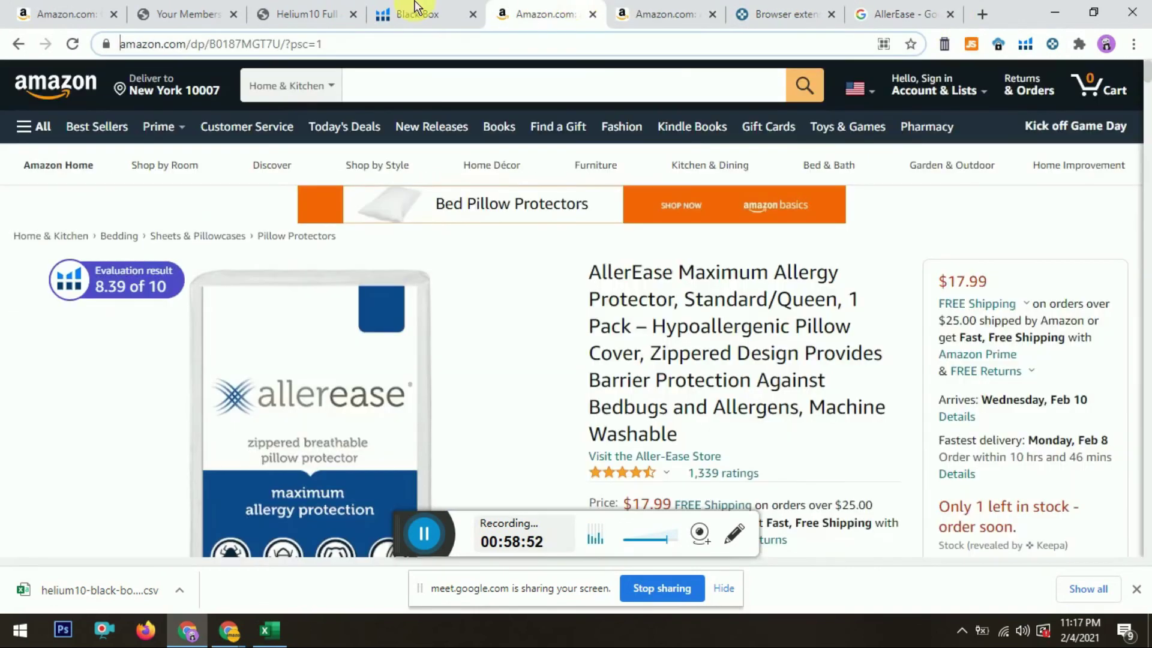
left_click(411, 9)
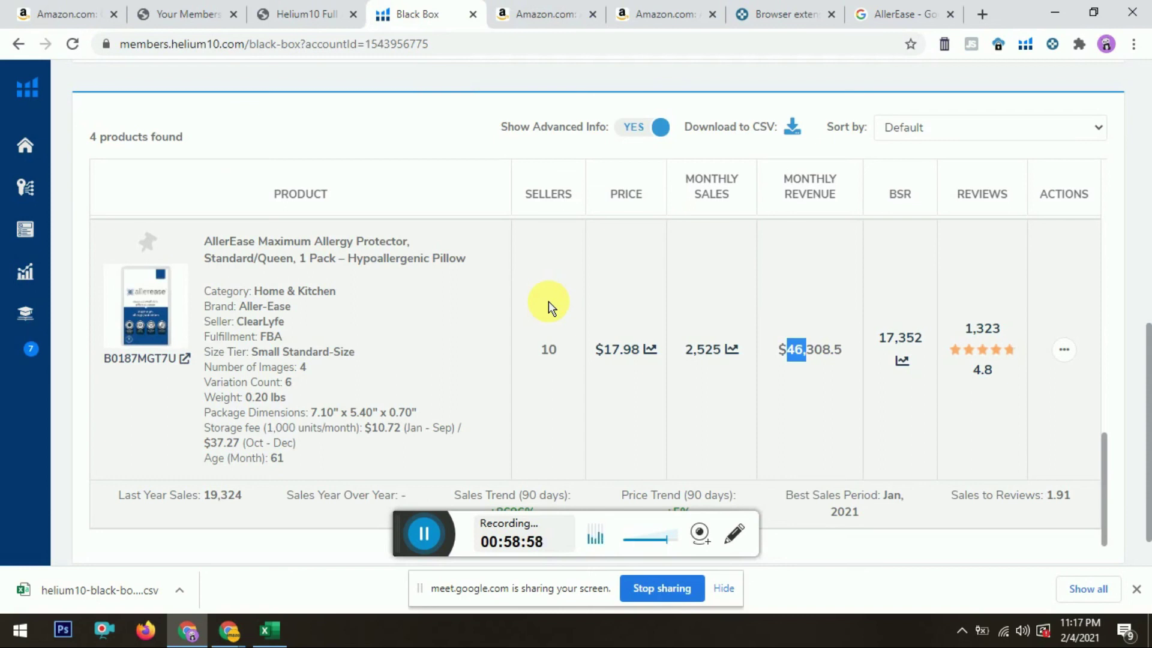
left_click(339, 9)
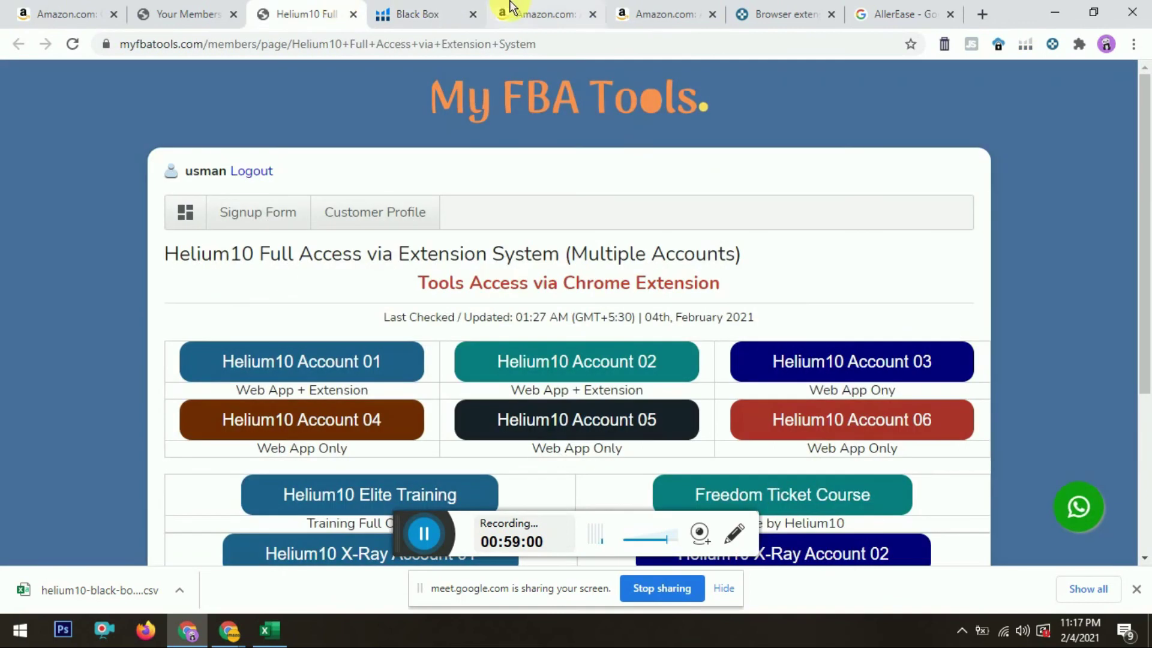
left_click(465, 9)
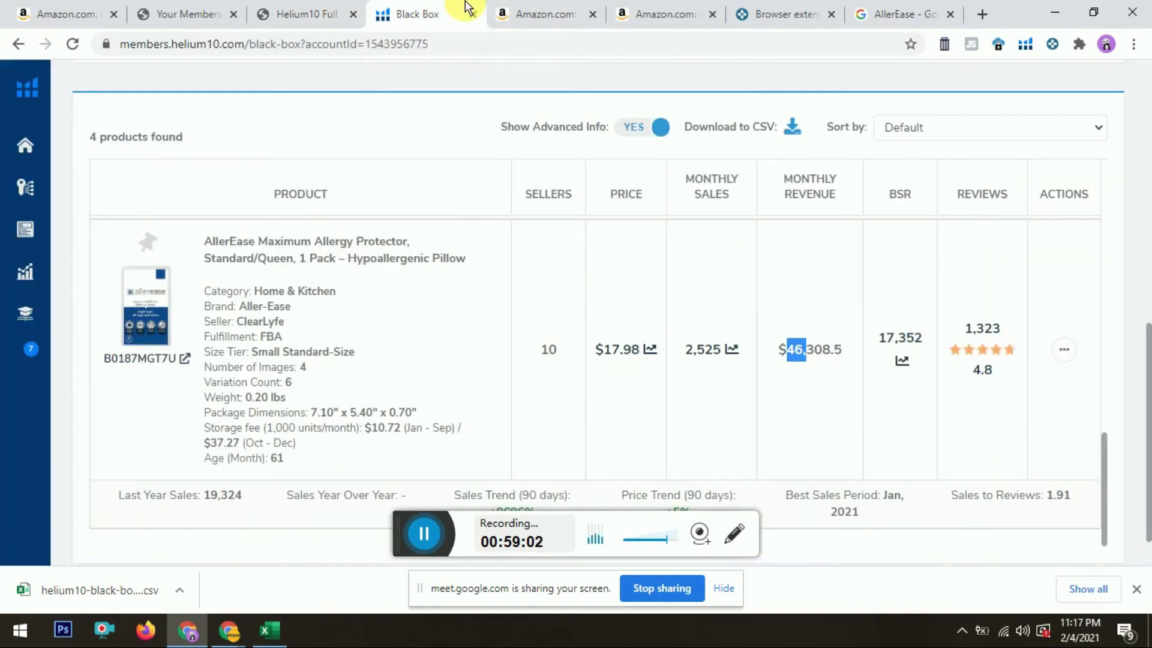
left_click(531, 11)
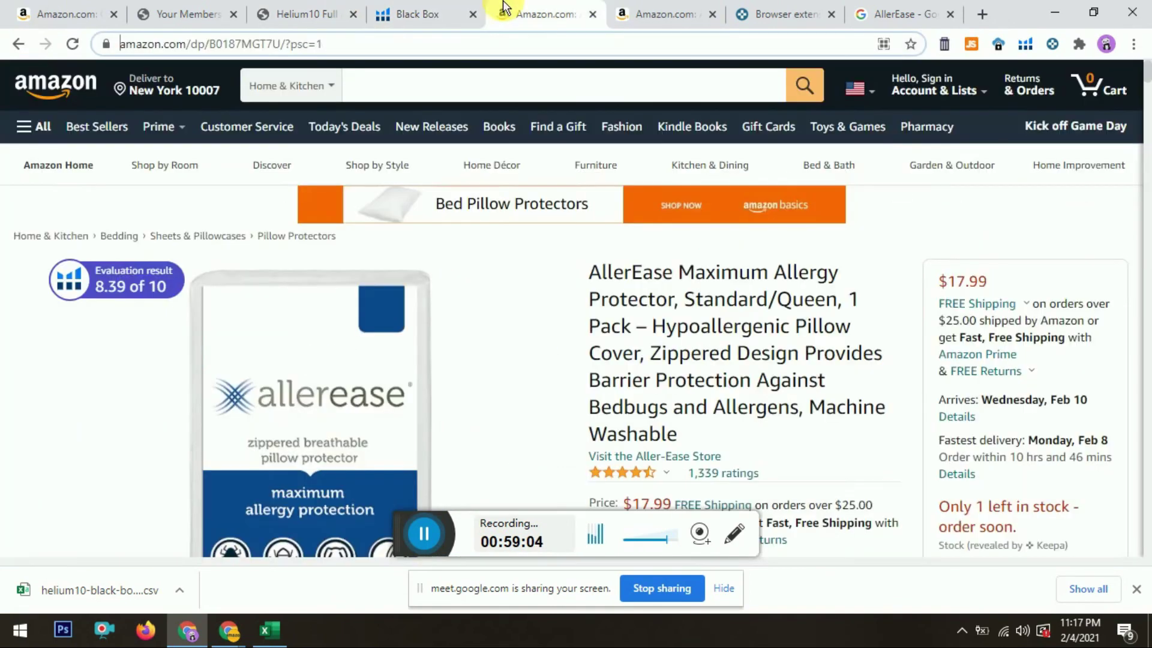
left_click(630, 8)
left_click(578, 9)
left_click(470, 8)
left_click(542, 7)
left_click(623, 7)
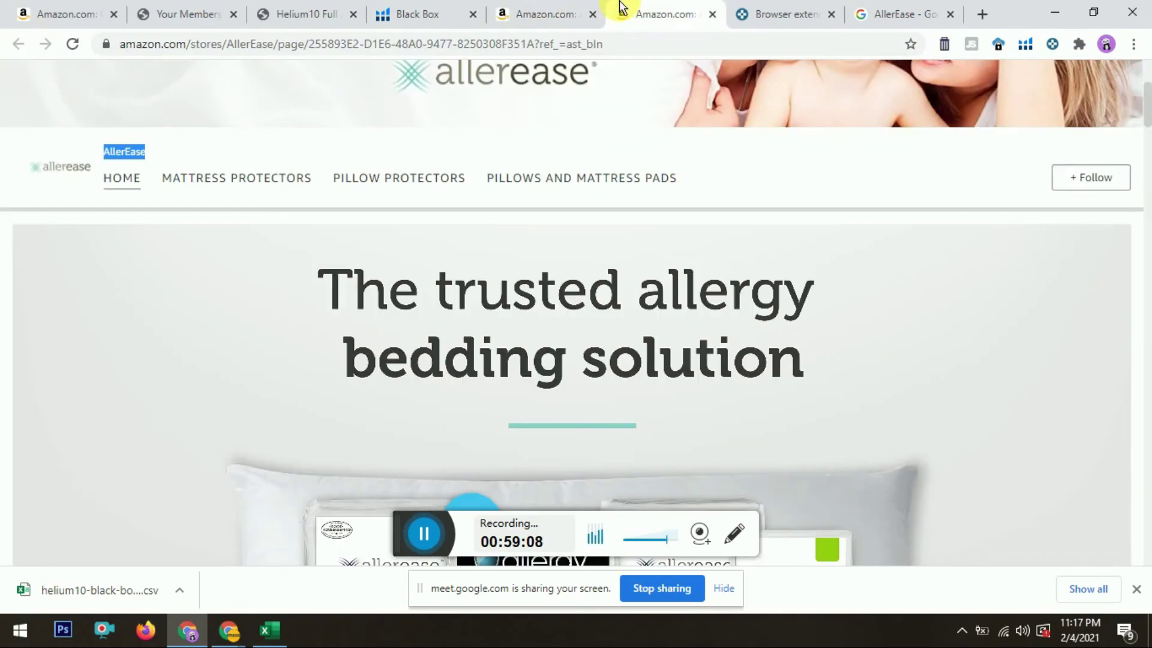
left_click(744, 9)
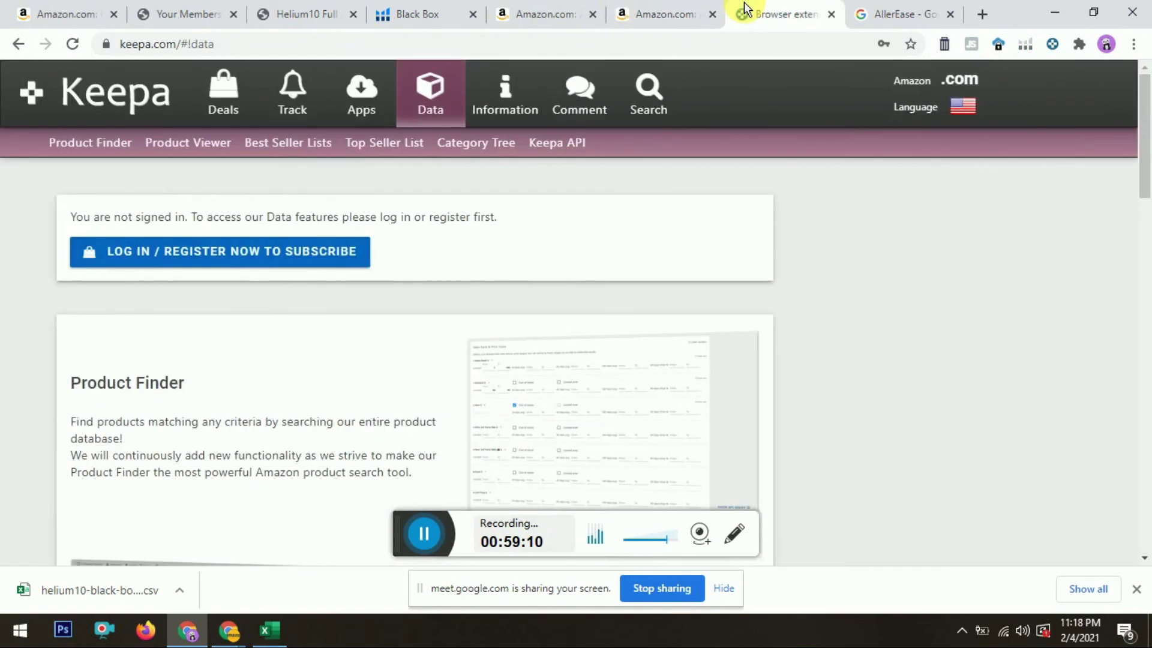
left_click(681, 8)
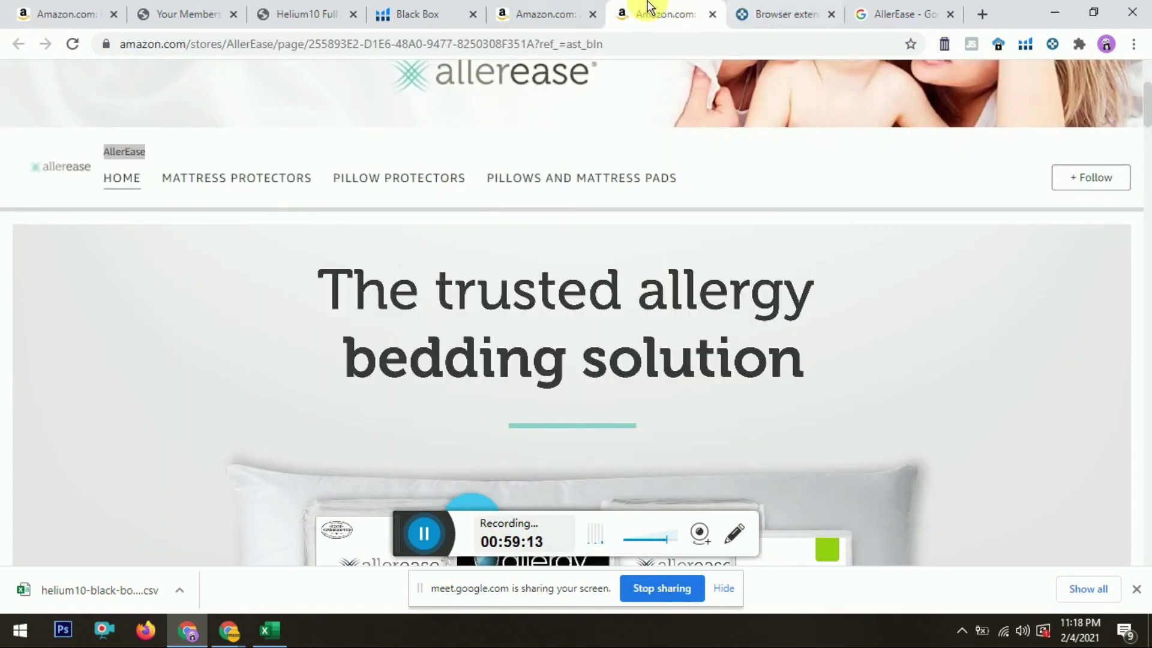
left_click(780, 13)
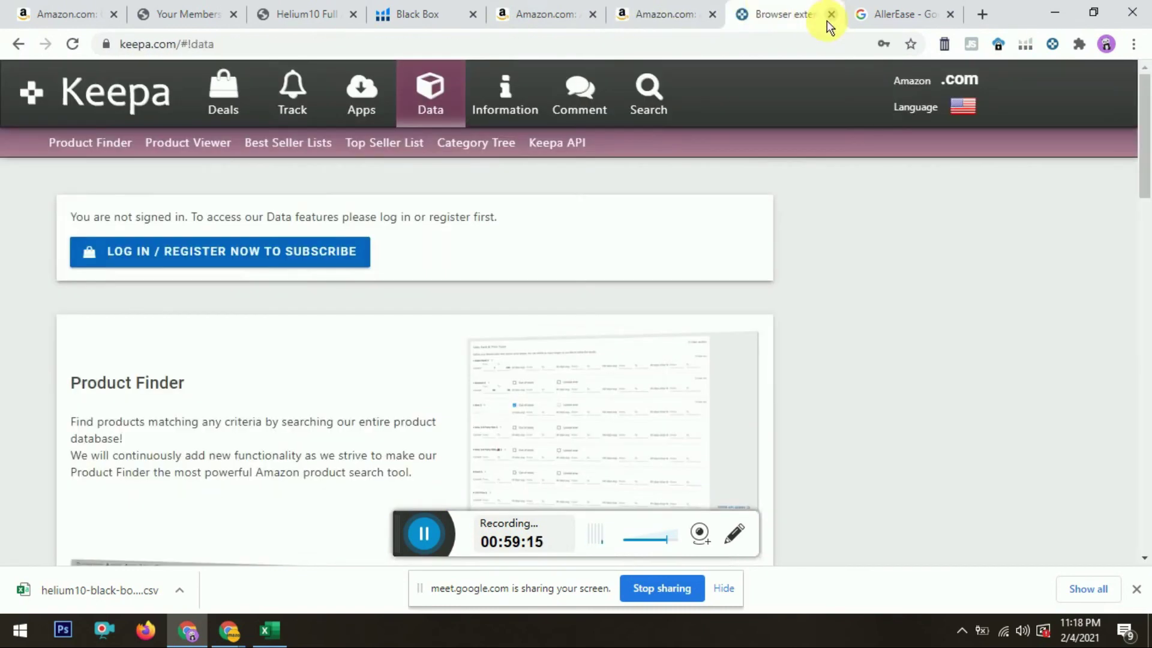
left_click(831, 14)
Step: Go back to the My FBA Tools Helium10 Full Access page
left_click(570, 8)
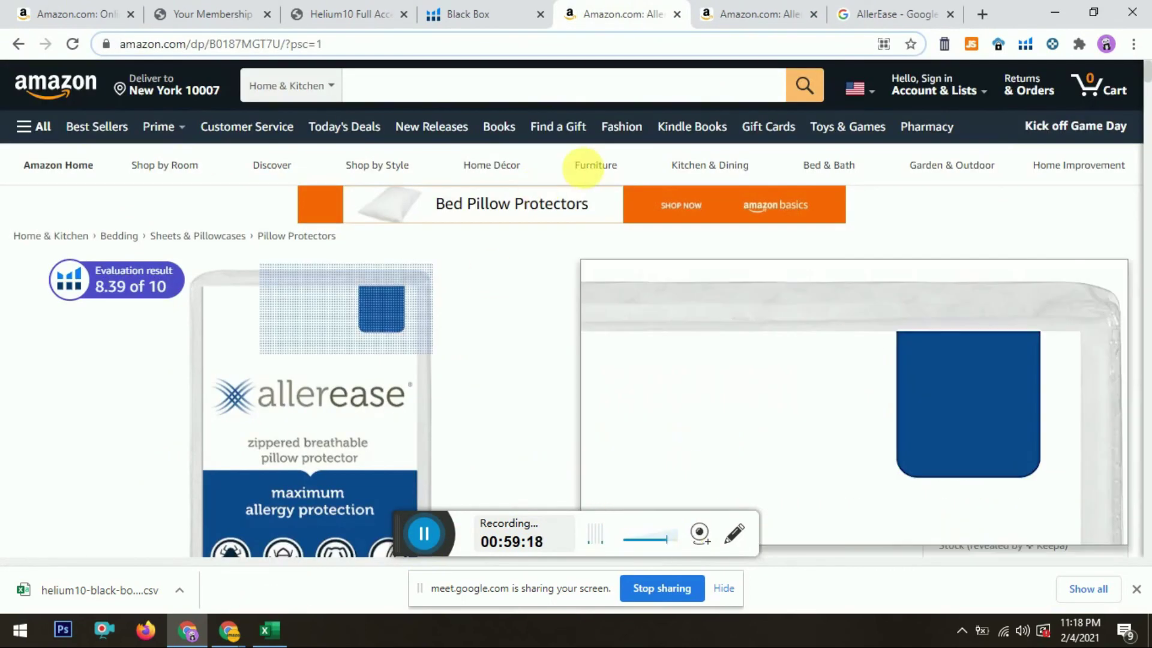
left_click(469, 12)
left_click(358, 12)
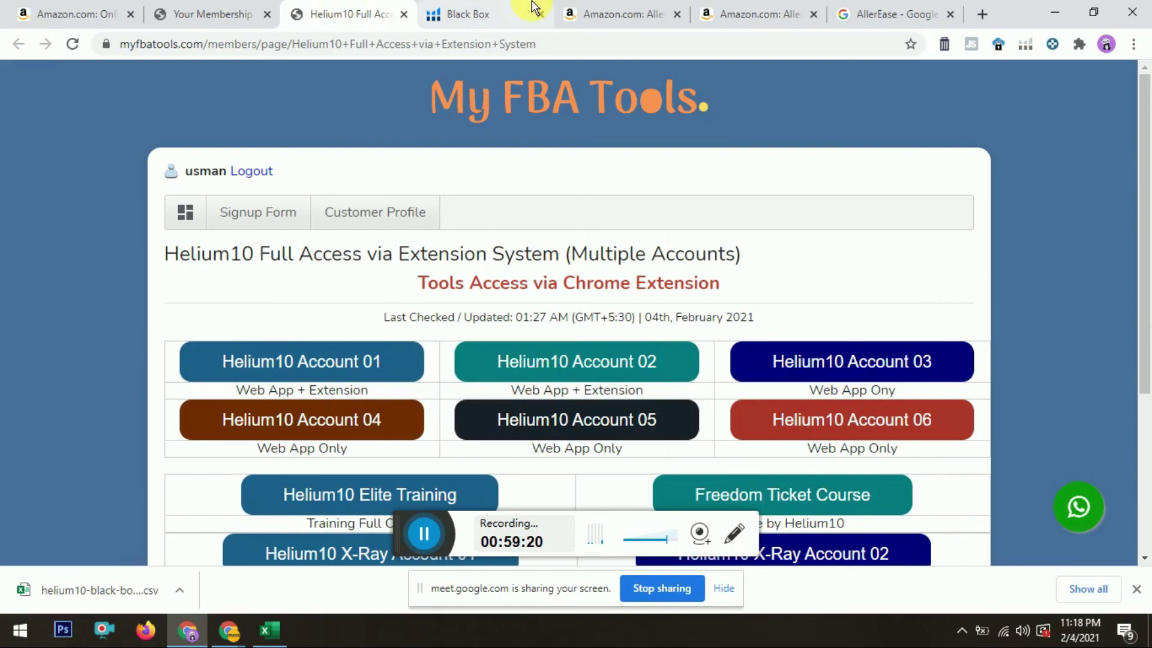